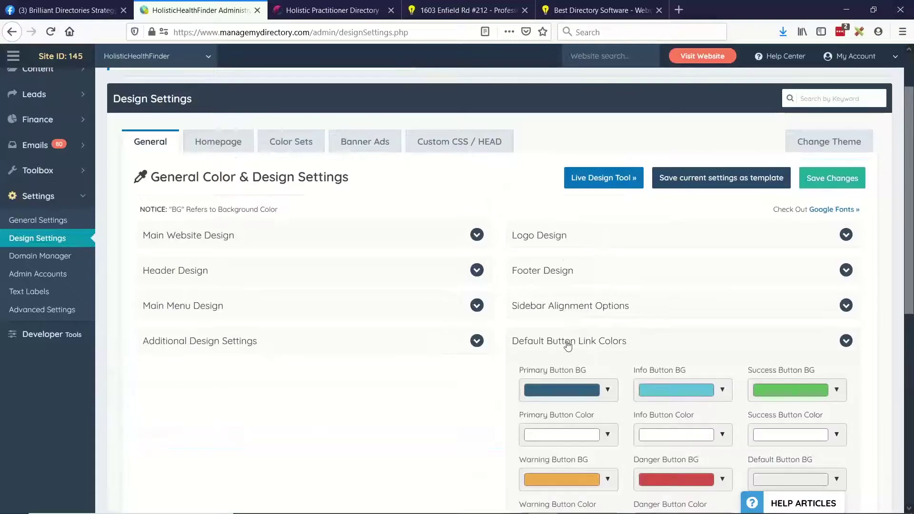
Set the Button Corners Style under Default Button Link Colors to Circle Corners and save the design settings.
scroll(614, 350, down, 2)
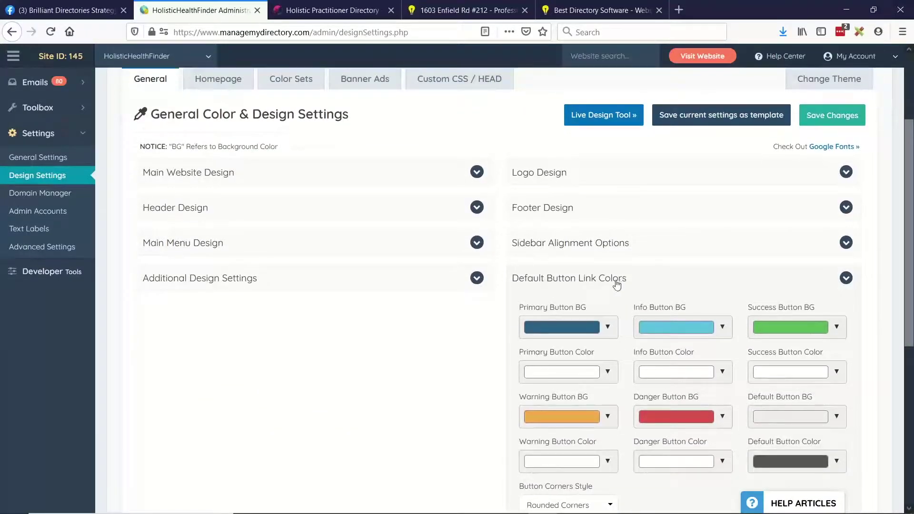
scroll(623, 284, down, 4)
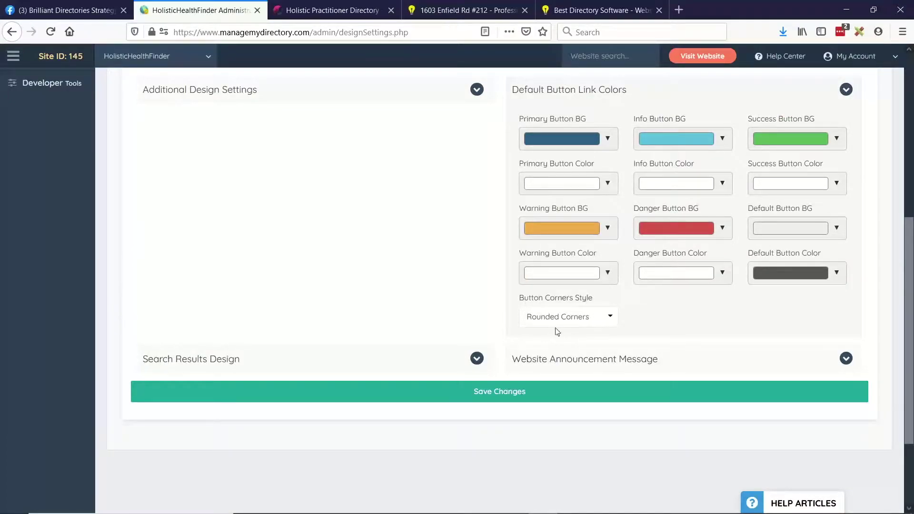
click(591, 322)
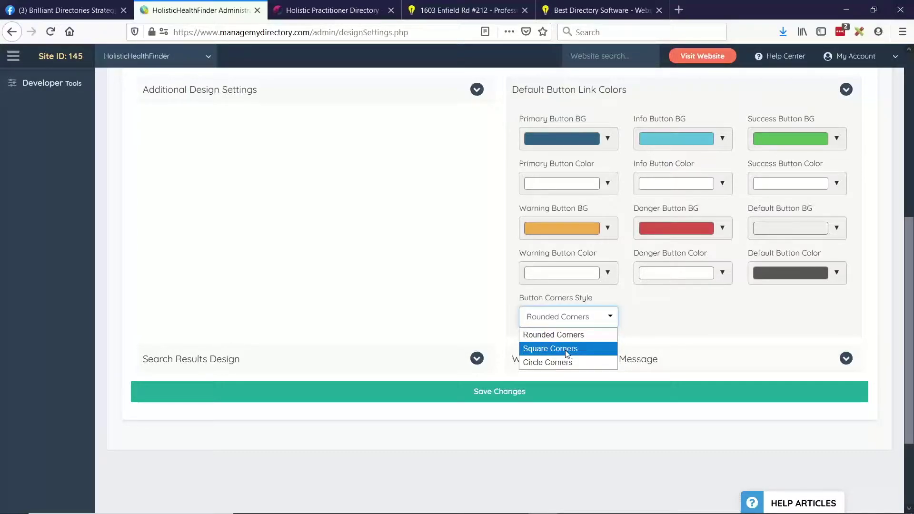
click(551, 363)
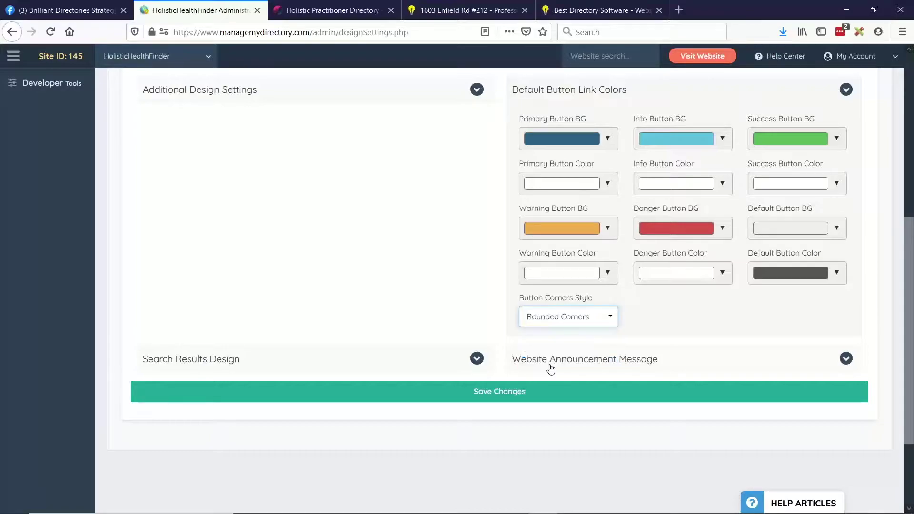
click(526, 400)
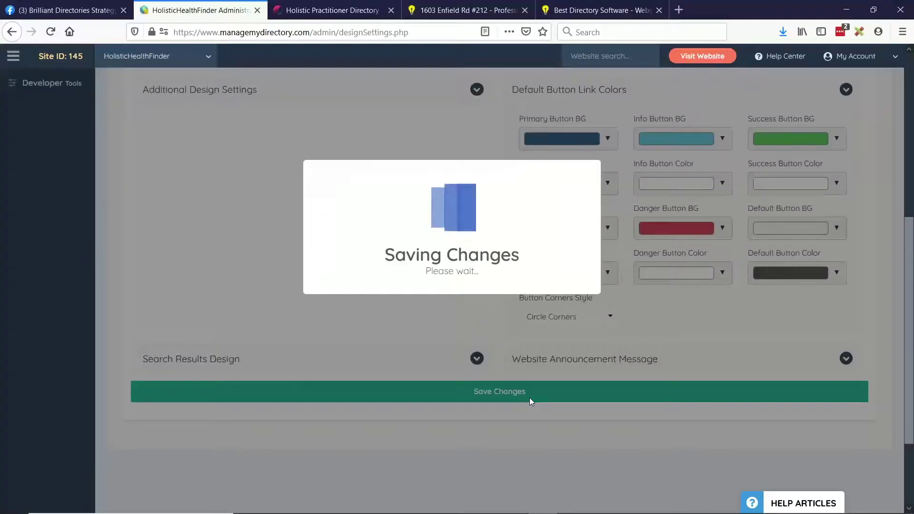
Switch to the public website and examine the button corners along the homepage before reloading it.
click(398, 5)
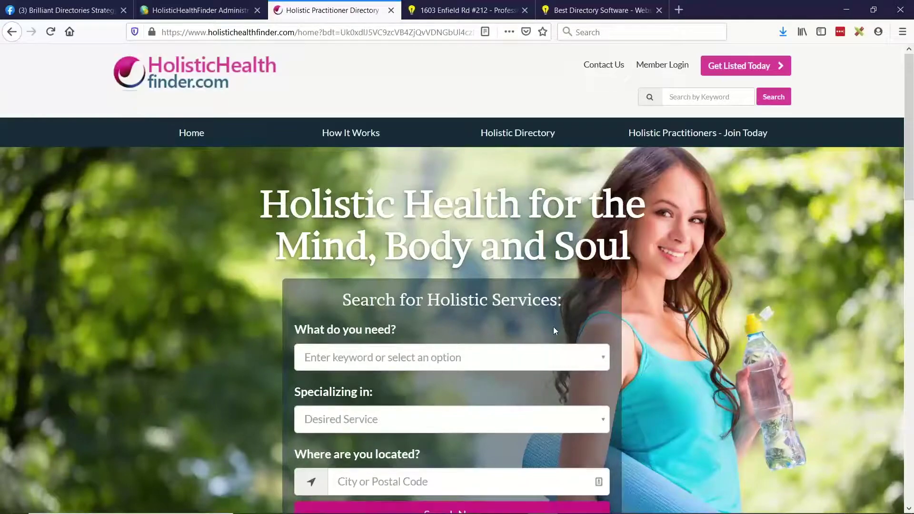
scroll(345, 328, down, 1)
scroll(786, 182, up, 1)
scroll(610, 298, down, 3)
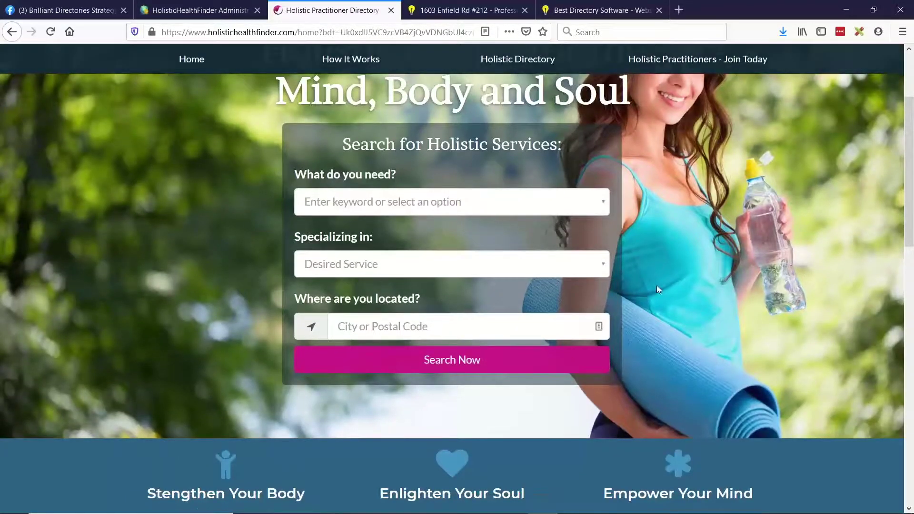
scroll(657, 288, down, 10)
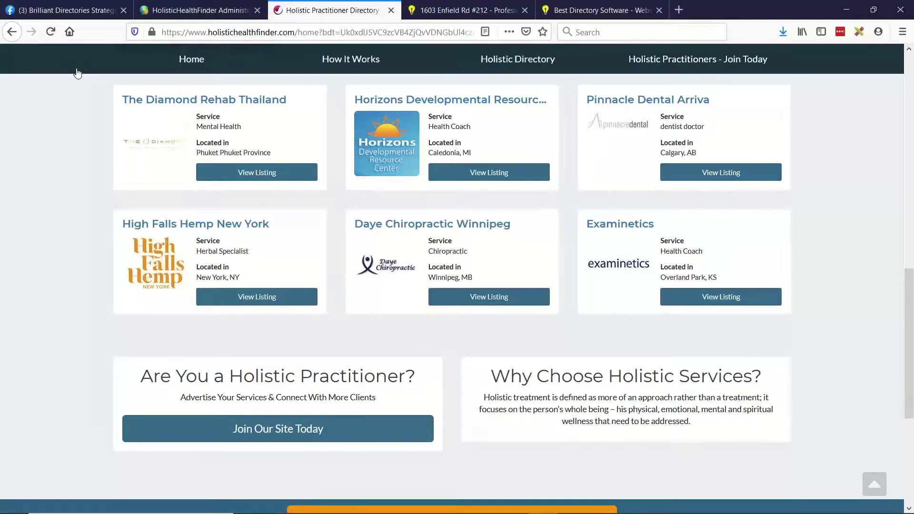
scroll(78, 73, up, 15)
Reload the homepage and examine the corner style of its buttons from the header down to the footer.
click(51, 31)
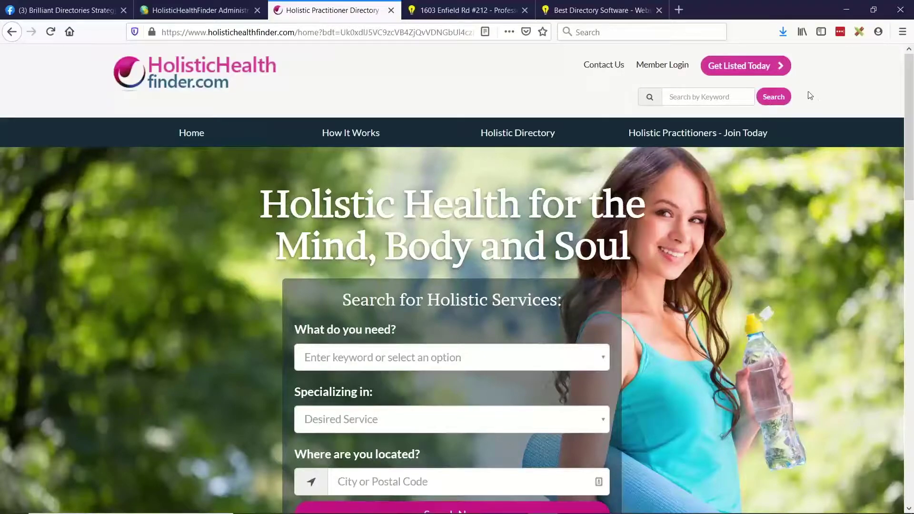
scroll(758, 275, down, 3)
scroll(386, 241, down, 8)
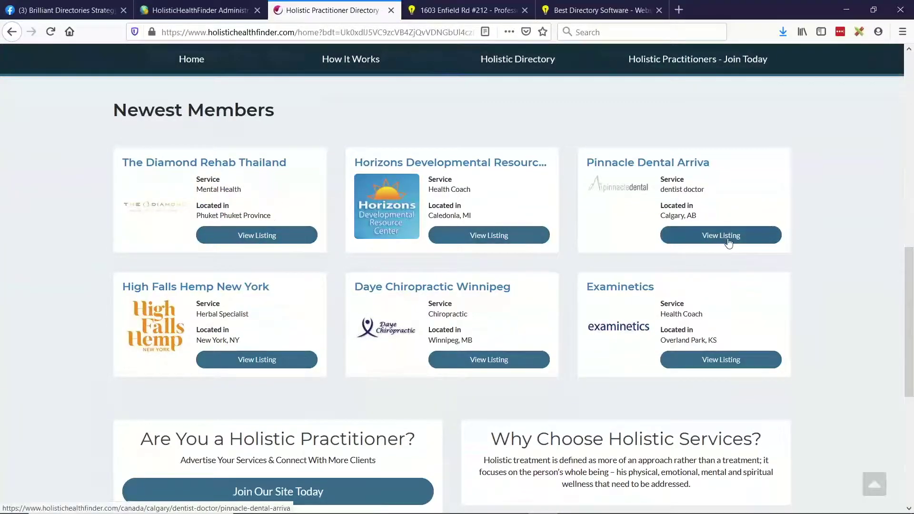
scroll(570, 245, down, 2)
scroll(570, 245, down, 4)
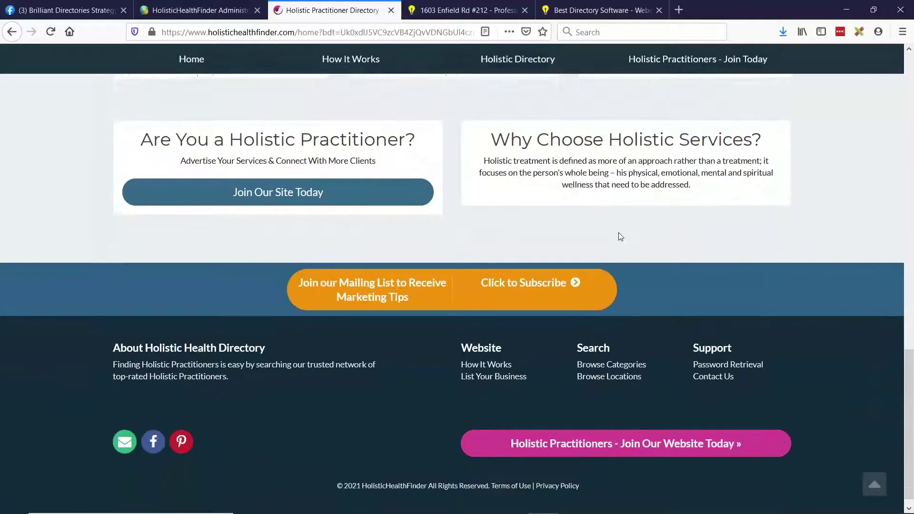
scroll(638, 365, up, 16)
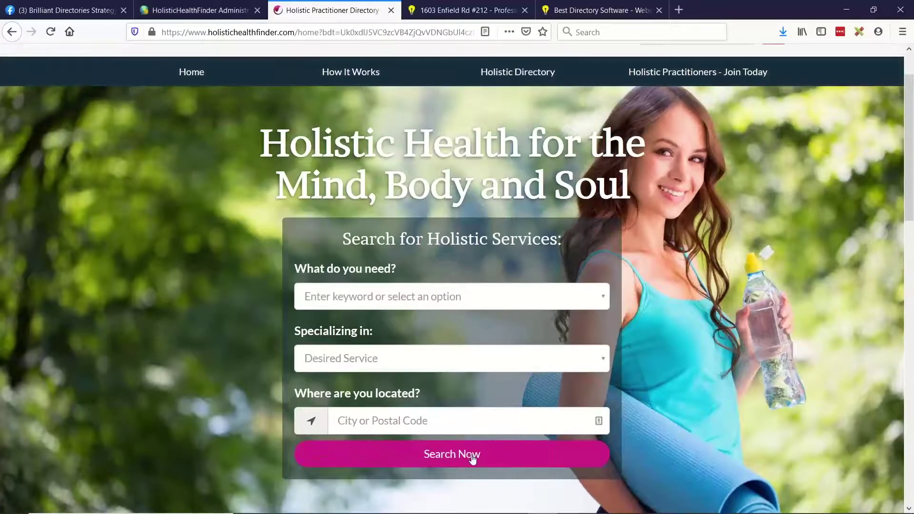
Run a practitioner search without criteria, inspect the buttons in the results, and open the Pastoral Medical Association listing.
click(472, 458)
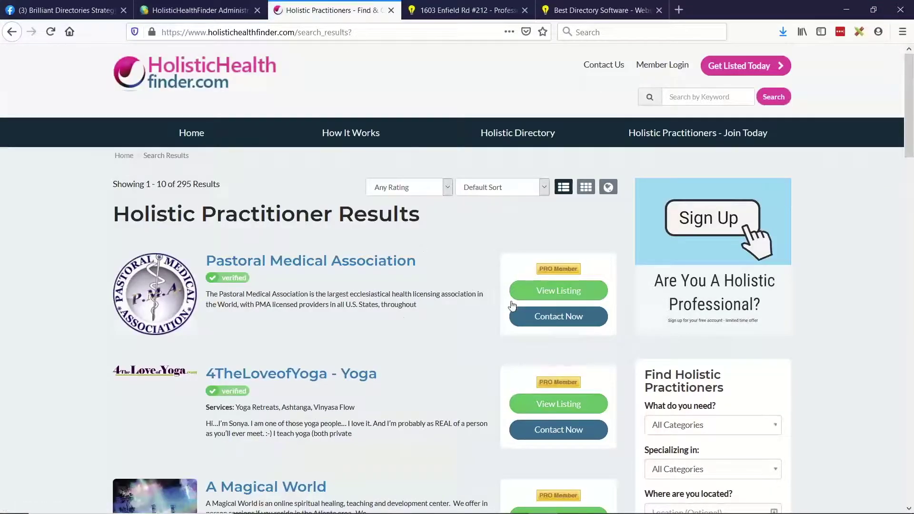
scroll(805, 269, down, 5)
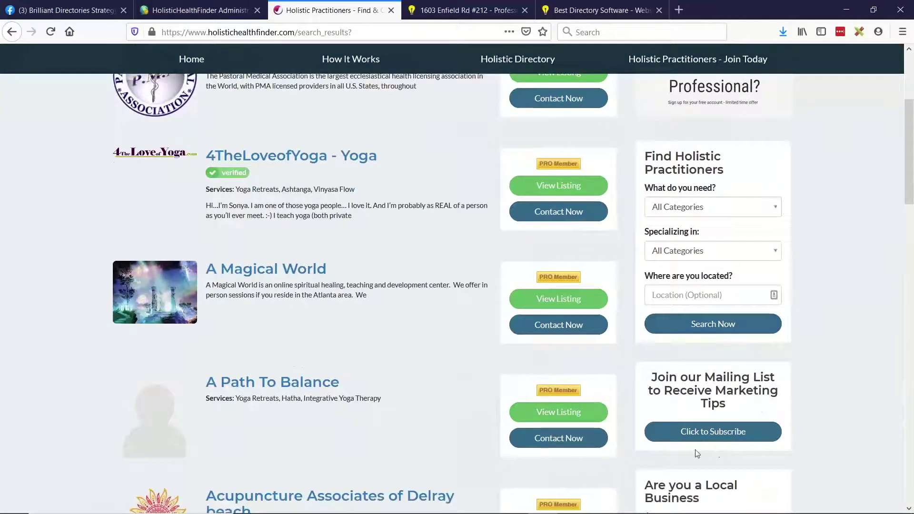
click(755, 323)
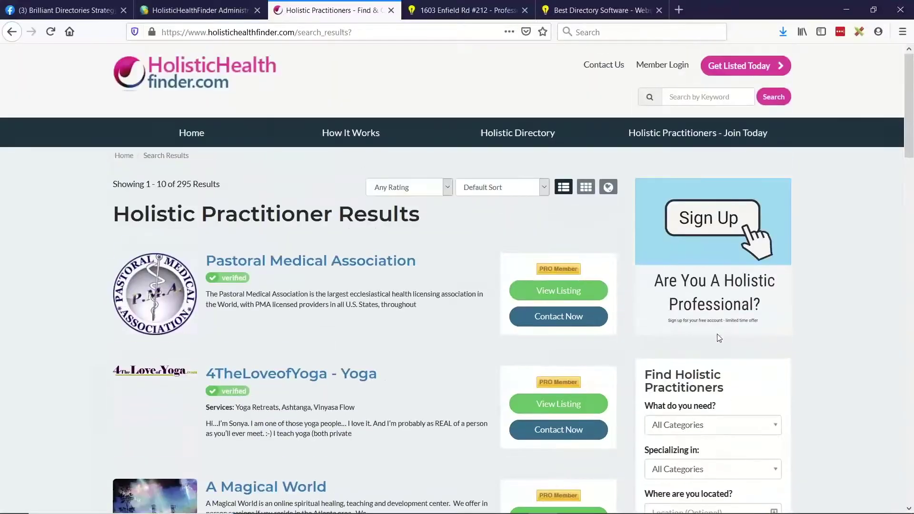
click(564, 294)
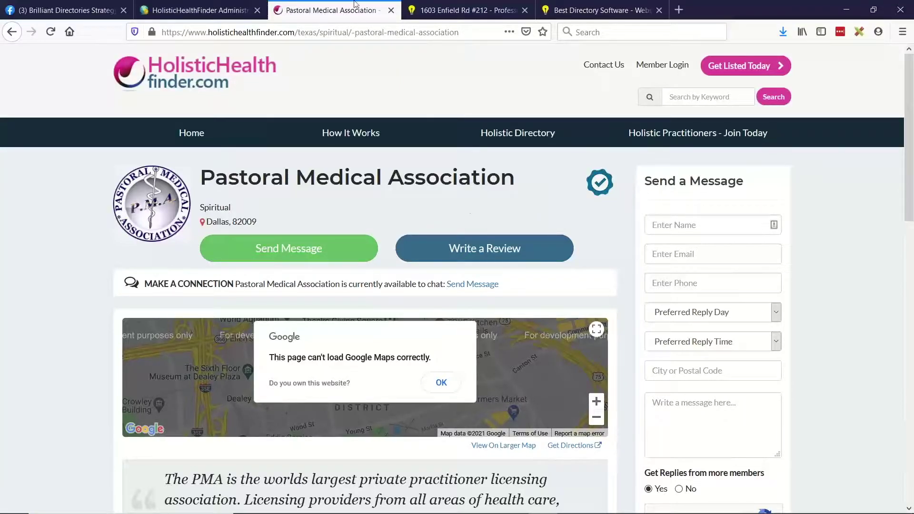
key(alt+Tab)
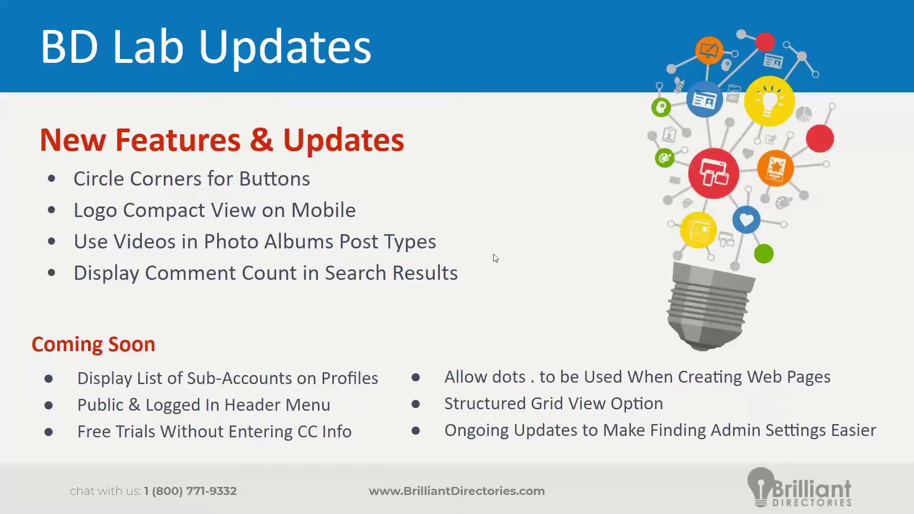
key(alt+Tab)
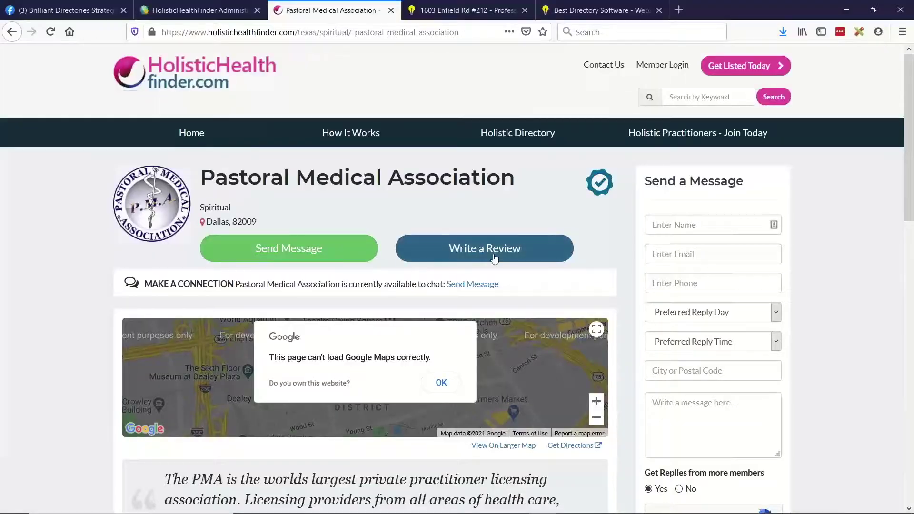
Return to the site admin, open General Settings in a separate browser tab, and review the Website Logo and Favicon brand images.
click(214, 11)
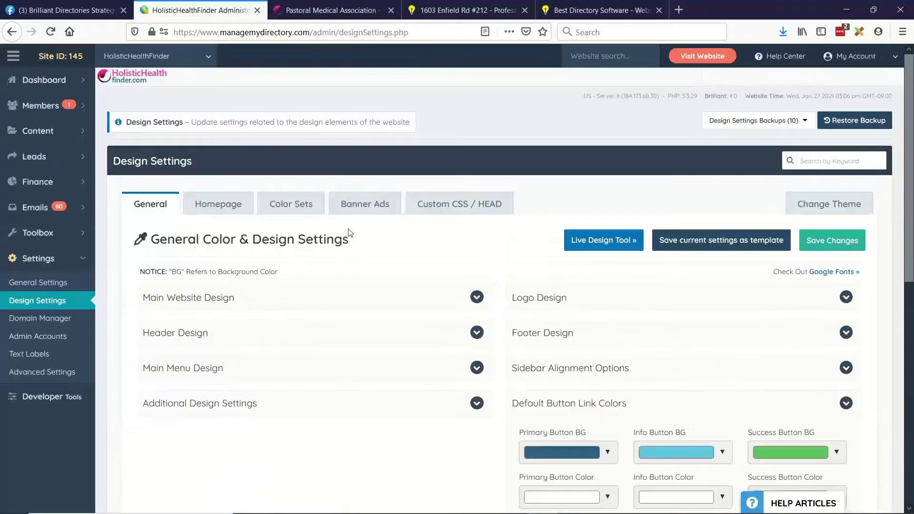
click(351, 6)
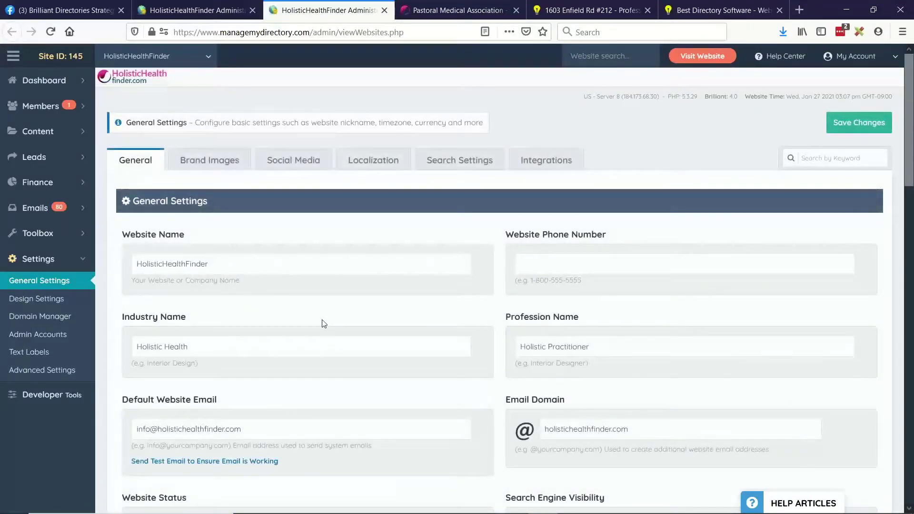
click(225, 166)
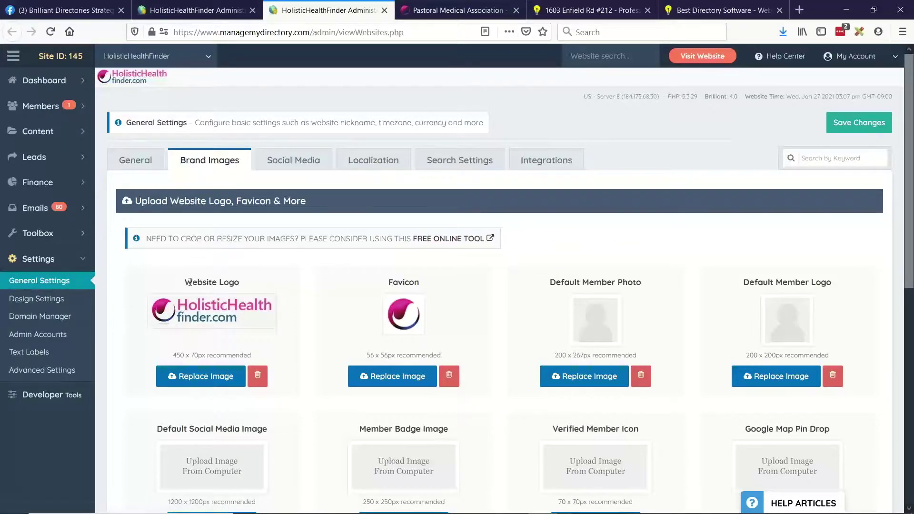
drag(187, 282, 254, 288)
click(280, 260)
drag(387, 282, 418, 282)
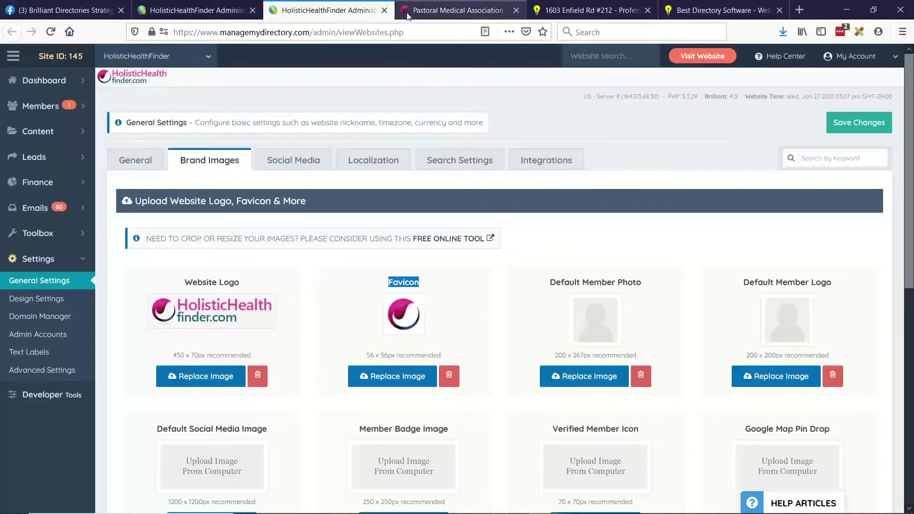
click(403, 82)
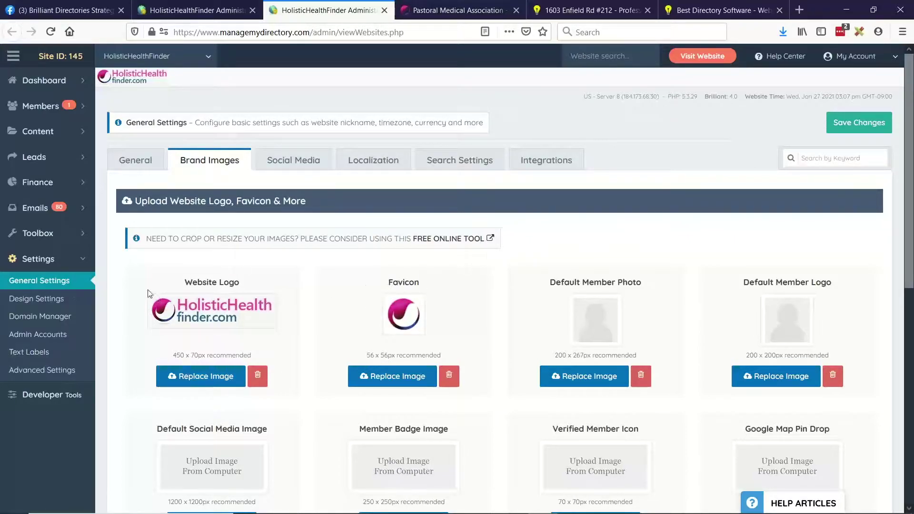
In the Header Design options of Design Settings, set the mobile Website Logo to Normal Logo Display and save the changes.
click(57, 301)
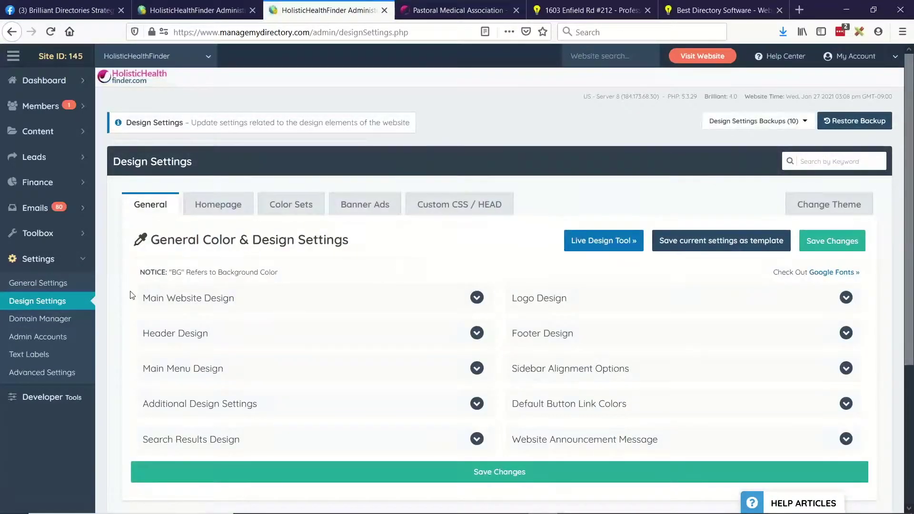
click(219, 344)
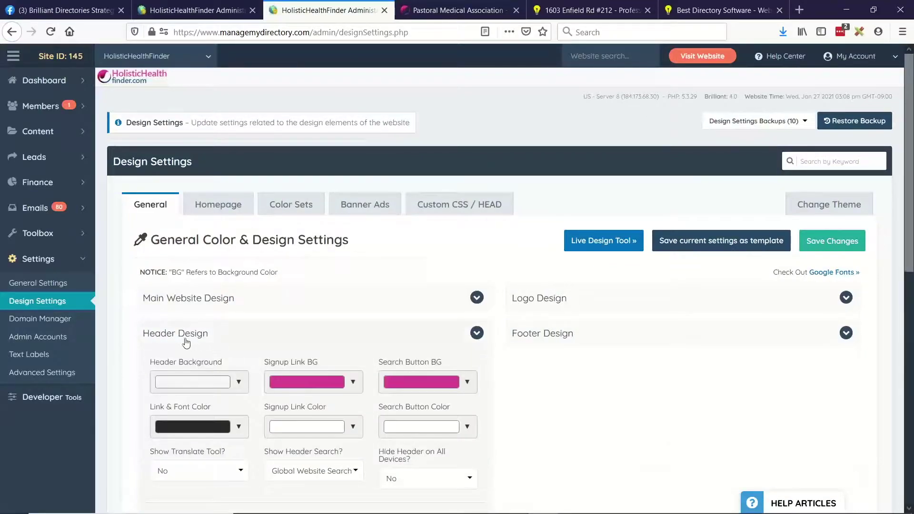
scroll(139, 330, down, 3)
scroll(136, 343, down, 2)
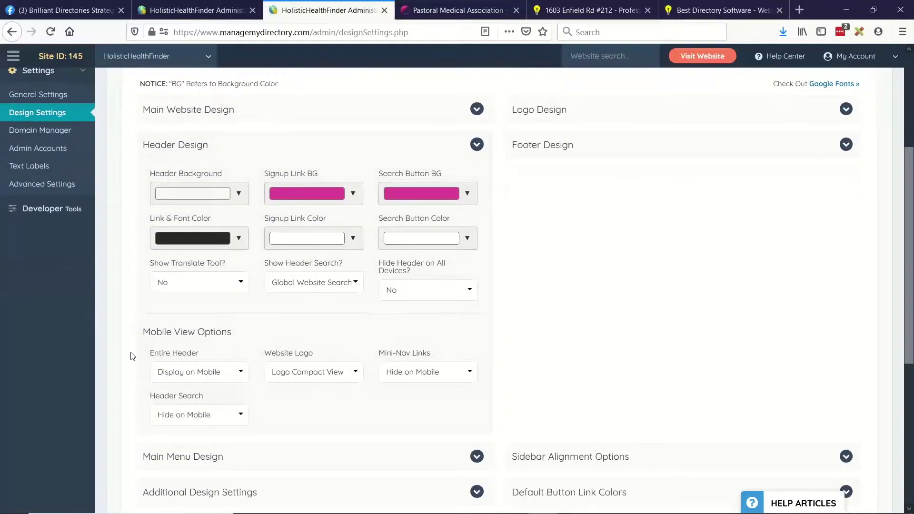
drag(143, 335, 235, 339)
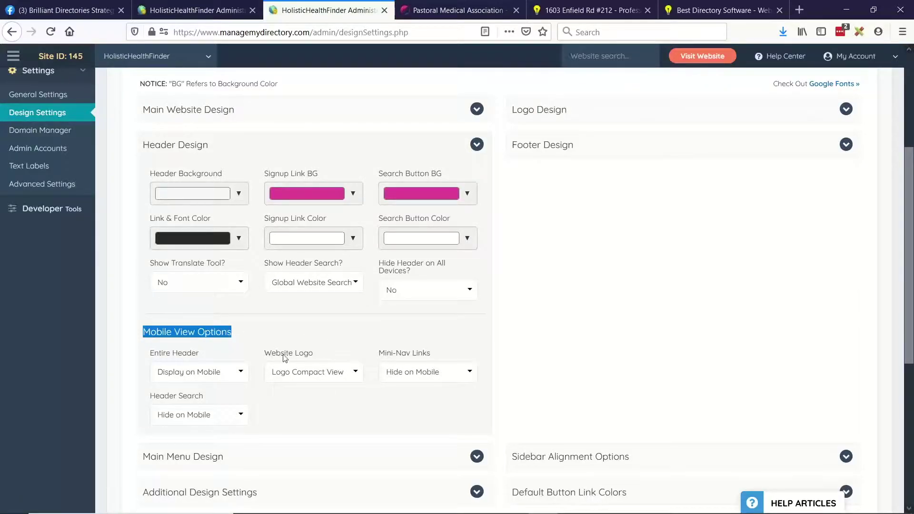
drag(265, 355, 313, 356)
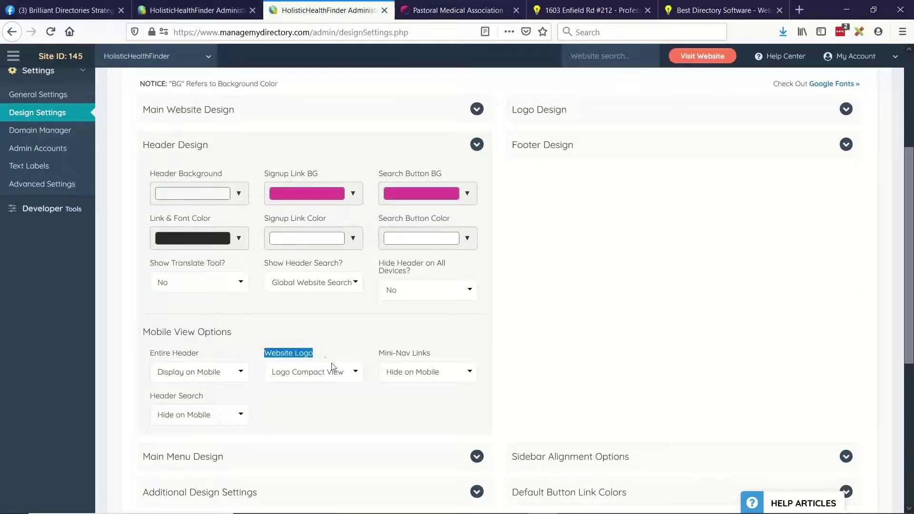
click(335, 378)
click(329, 388)
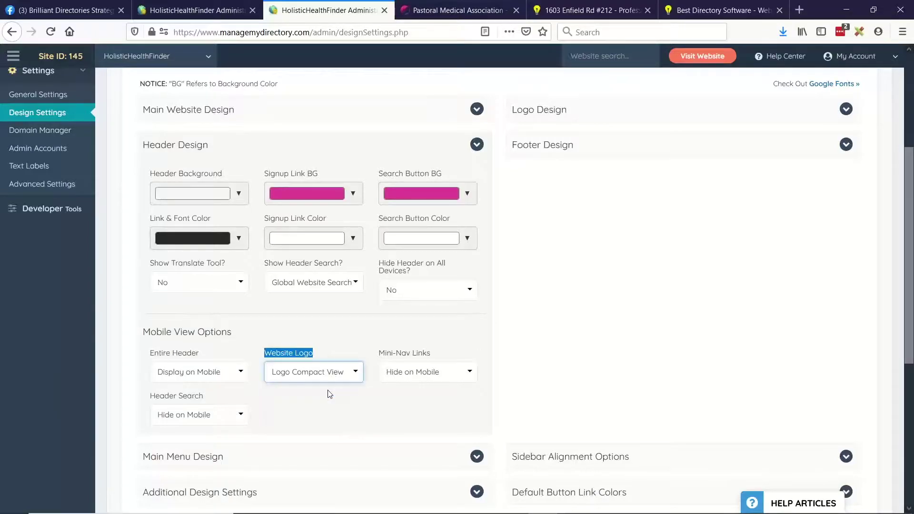
click(331, 361)
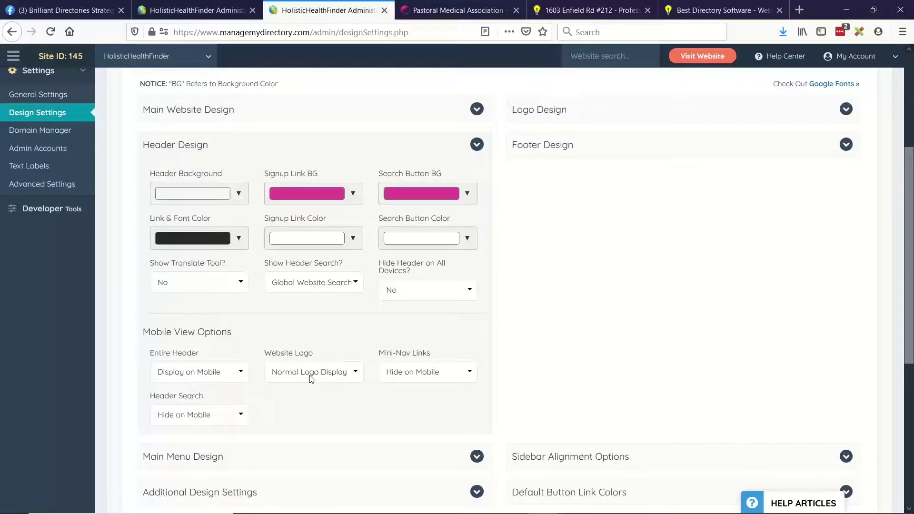
scroll(727, 261, up, 4)
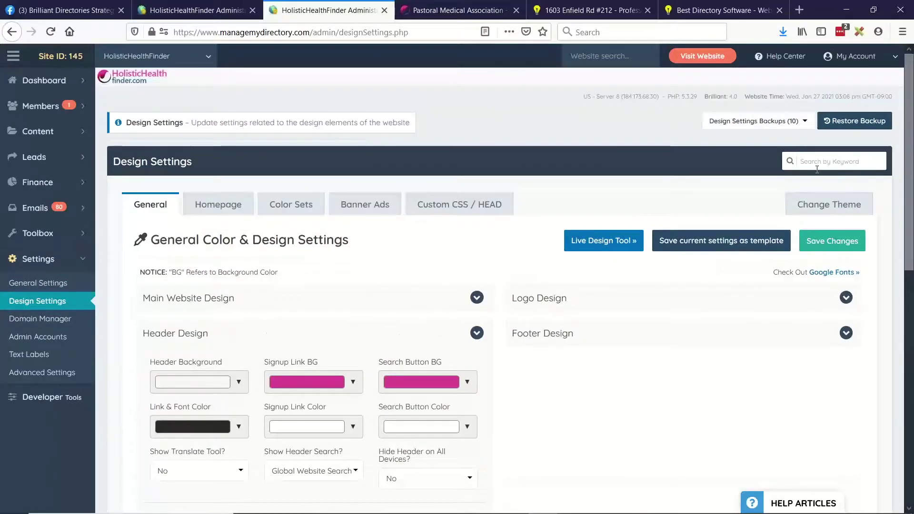
click(831, 241)
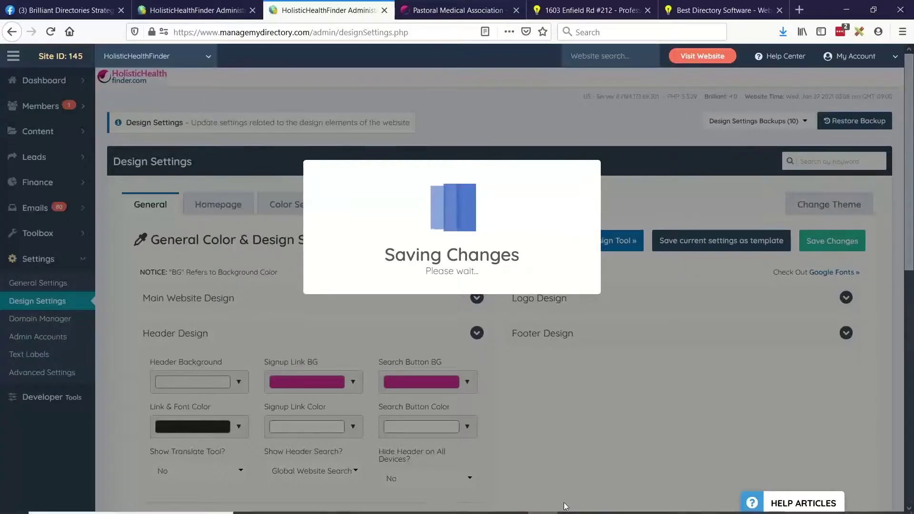
Open the public homepage in responsive design mode to inspect the mobile logo, and widen the viewport to 1082 px.
click(475, 11)
click(190, 87)
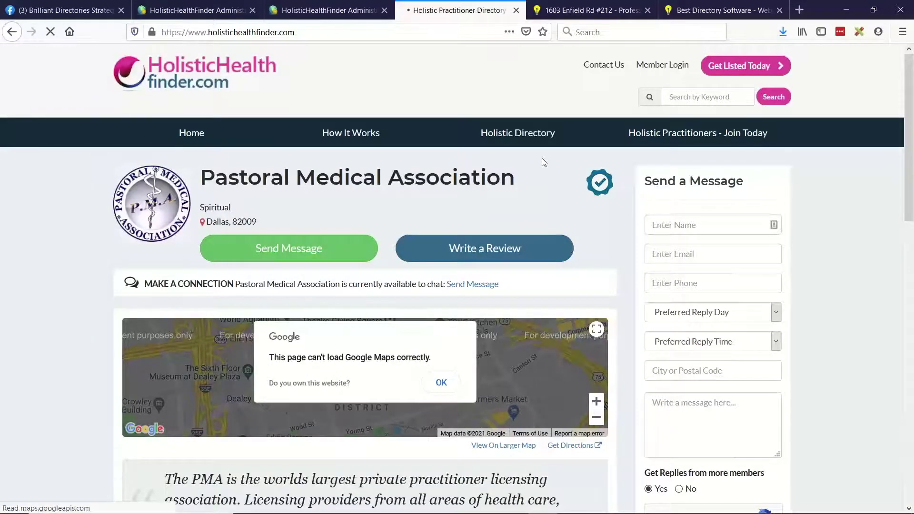
key(ctrl+shift+m)
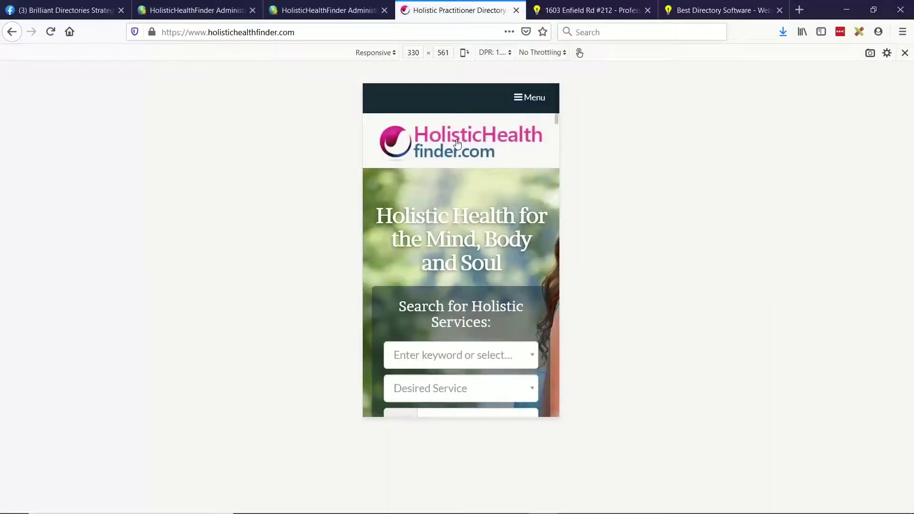
drag(558, 183, 784, 180)
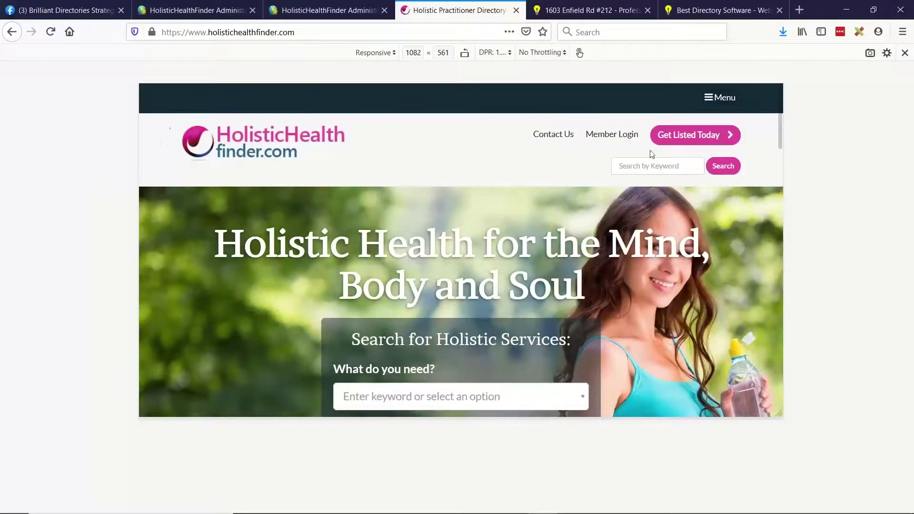
Widen the homepage viewport to 1252 px, narrow it to 384 px, and open and close the mobile menu.
drag(784, 212, 835, 204)
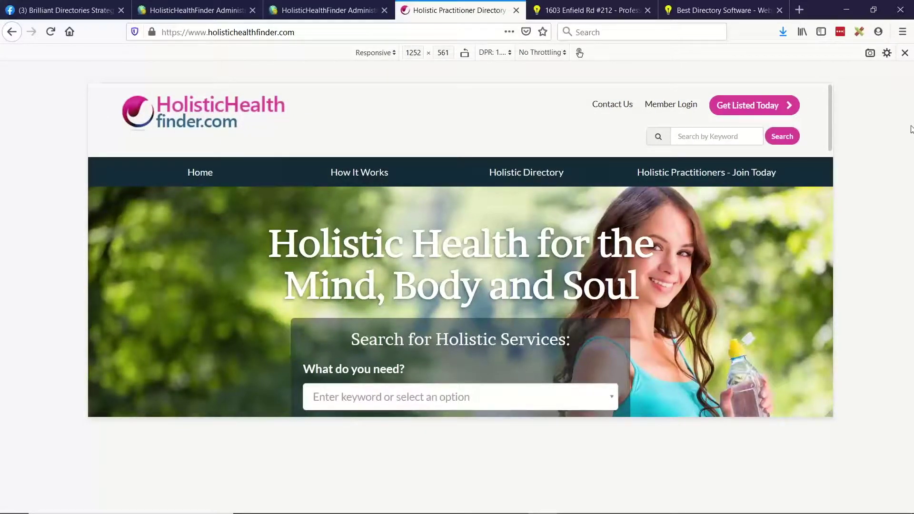
drag(836, 229, 575, 236)
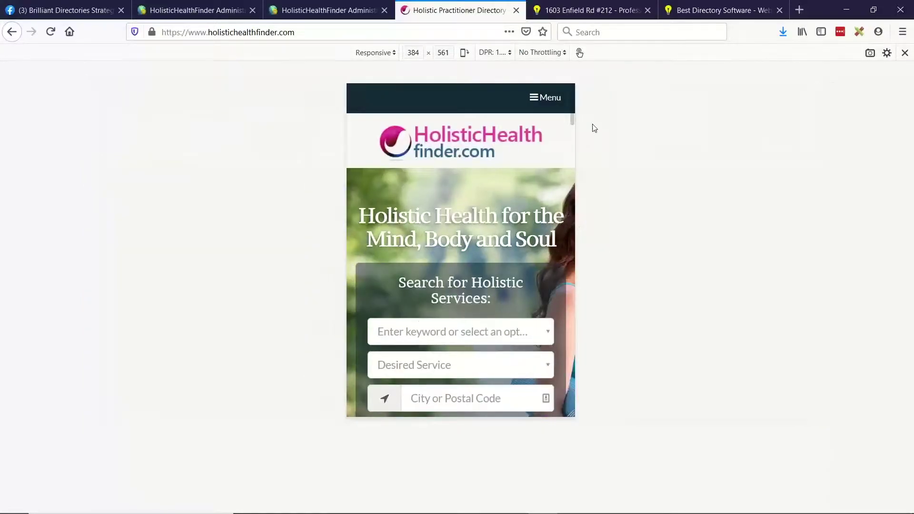
click(539, 99)
click(539, 101)
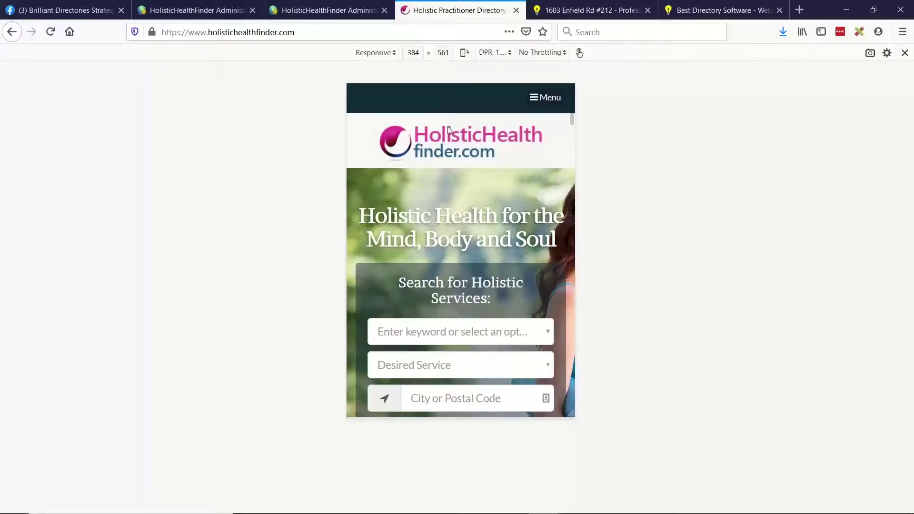
In the Header Design options of Design Settings, set the mobile Website Logo to Logo Compact View and save the changes.
click(224, 11)
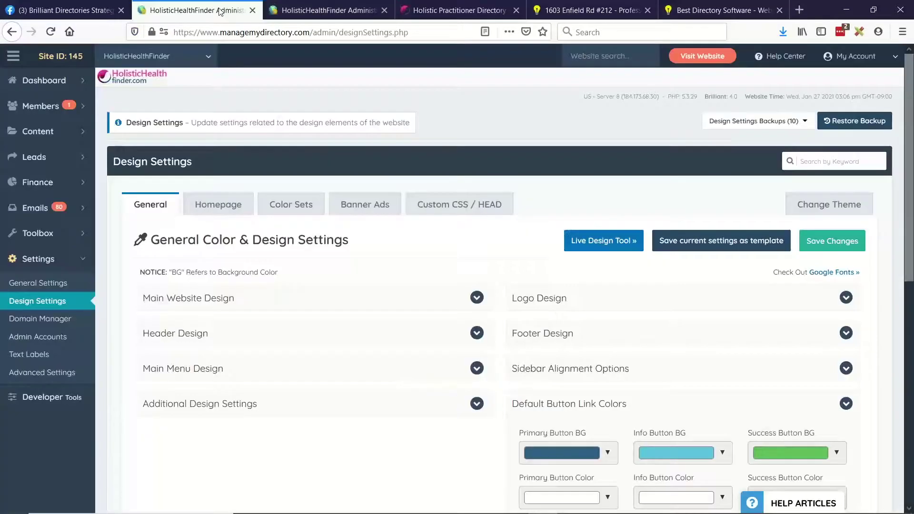
click(326, 10)
scroll(328, 305, down, 4)
click(333, 374)
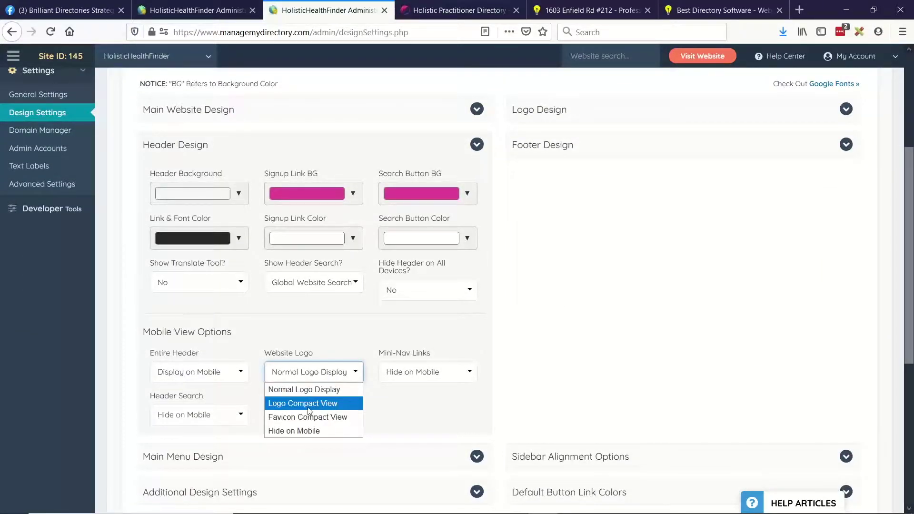
click(307, 404)
scroll(688, 272, up, 4)
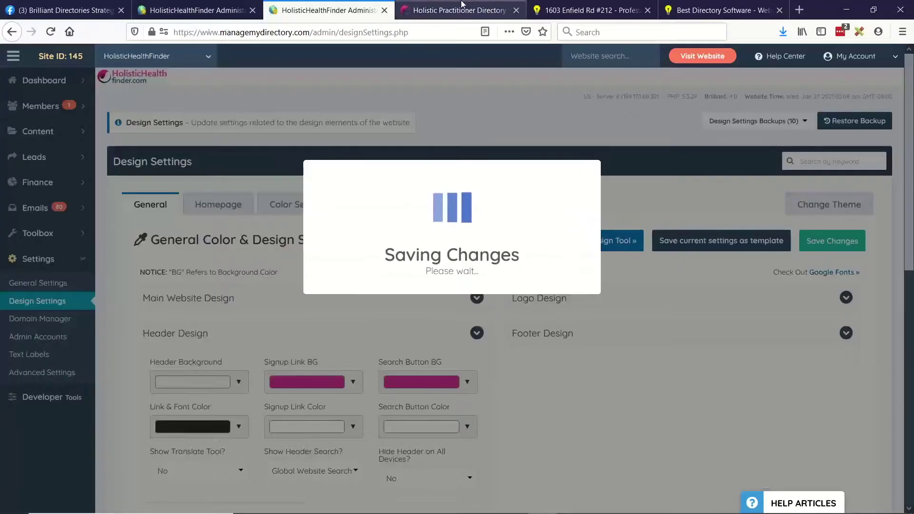
Reload the public homepage to inspect the compact logo, narrow the viewport to 334 px, and run a search without criteria.
click(461, 6)
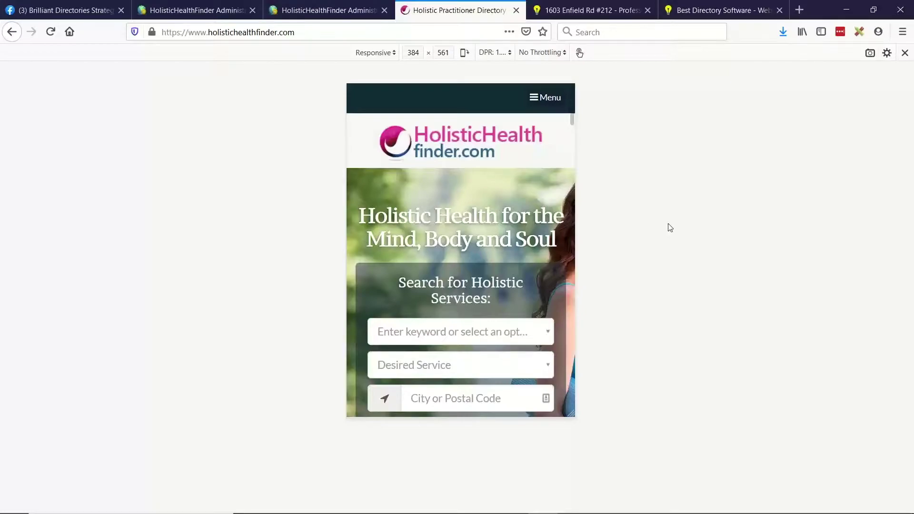
click(50, 31)
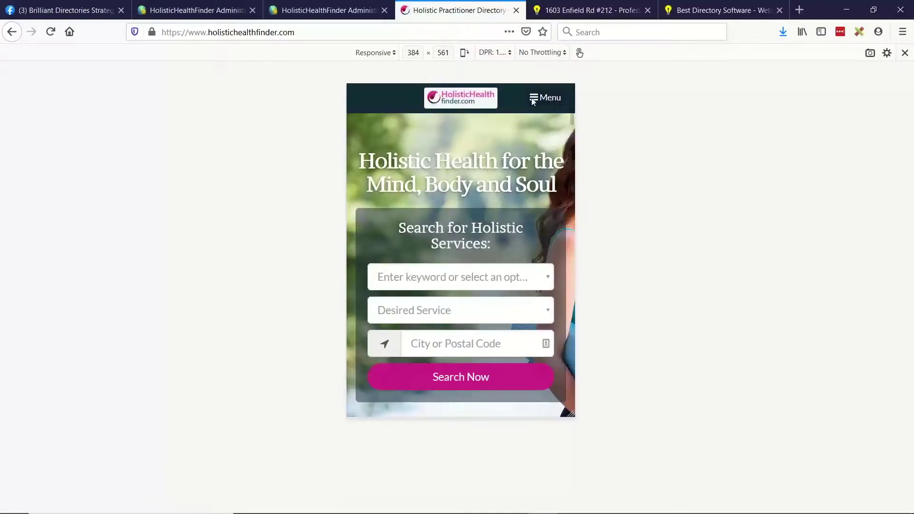
drag(576, 139, 561, 138)
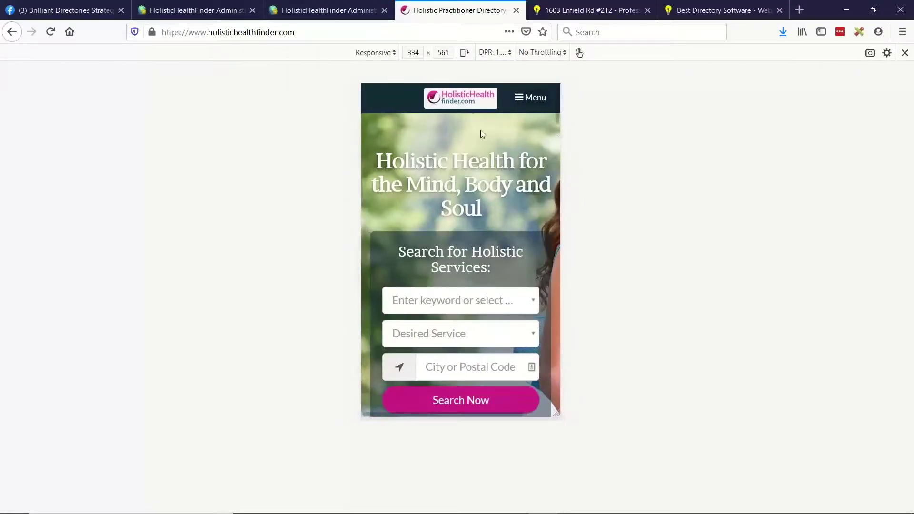
click(472, 398)
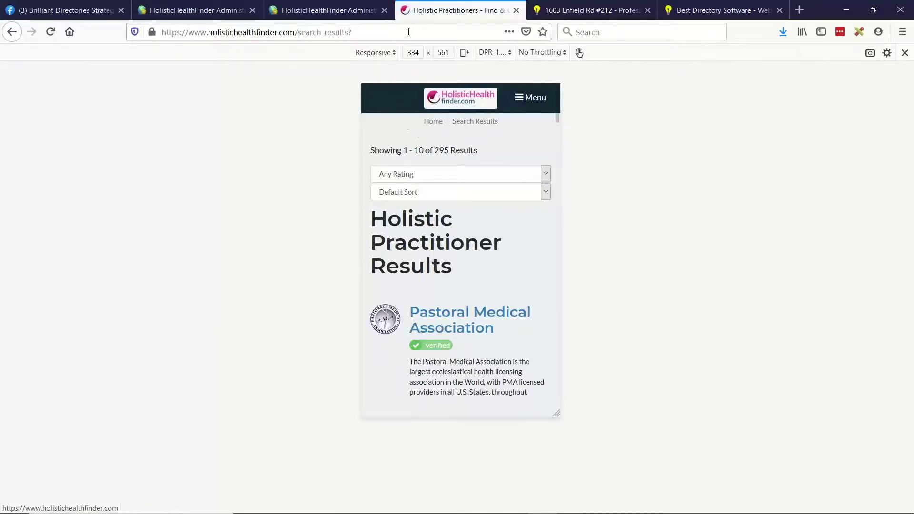
Return to the Header Design settings, set the mobile Website Logo to Favicon Compact View, and save the changes.
click(328, 10)
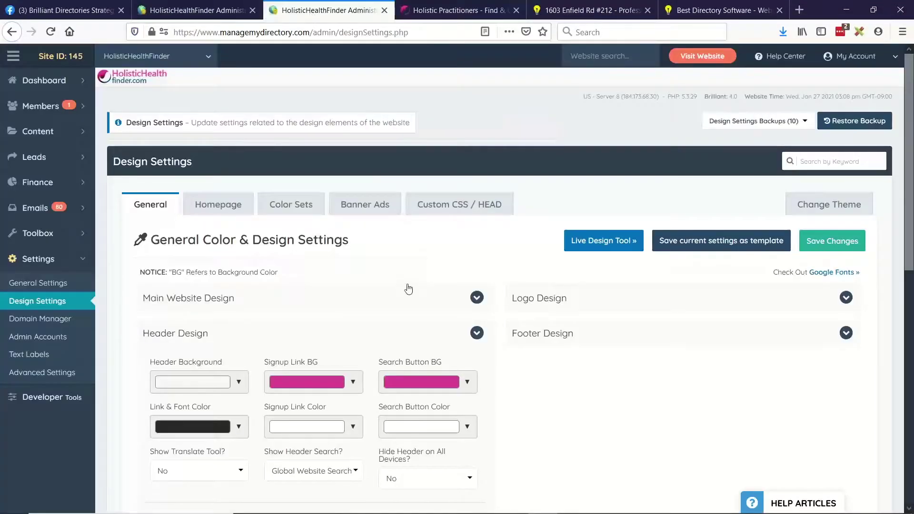
scroll(406, 292, down, 4)
click(296, 373)
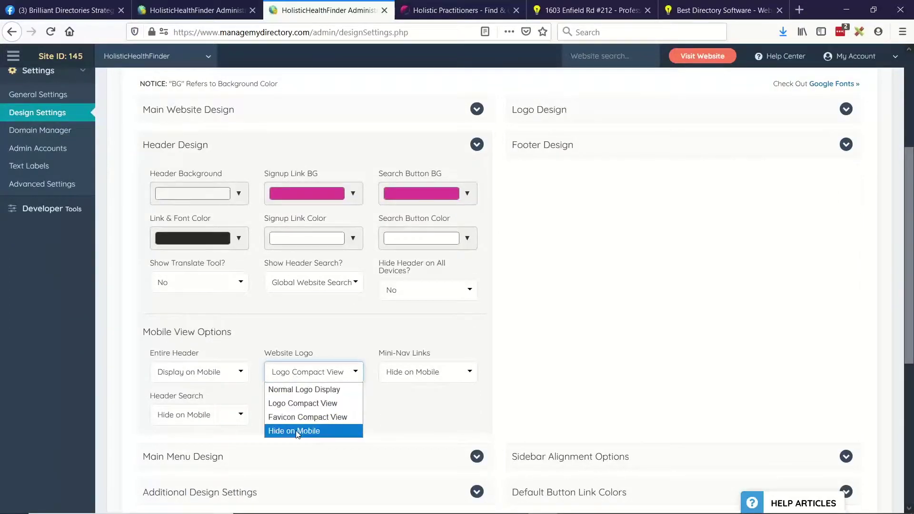
click(307, 417)
scroll(701, 253, up, 4)
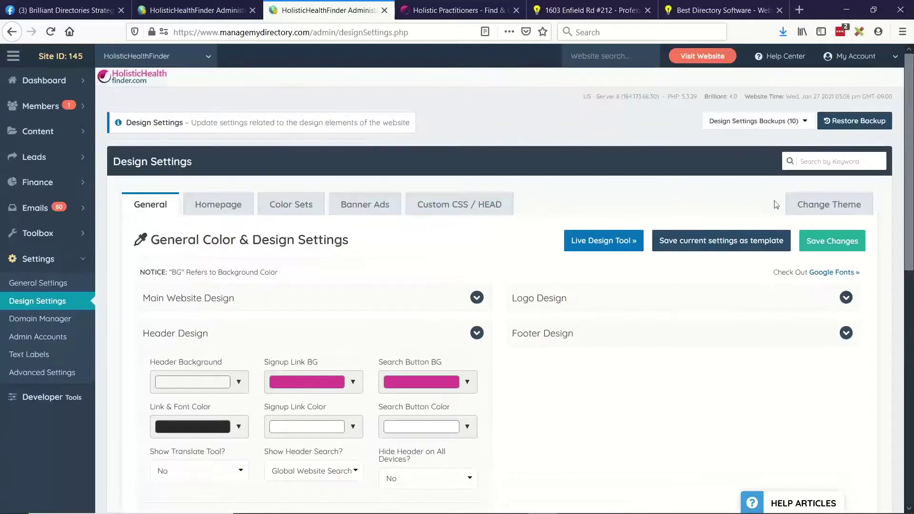
click(830, 245)
Reload the public search results to inspect the mobile favicon logo, and narrow the viewport to 324 px.
click(450, 6)
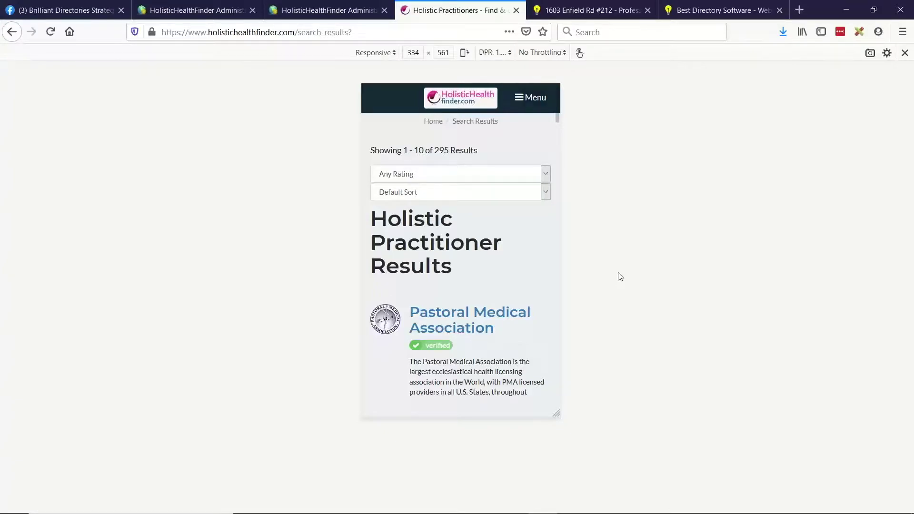
click(51, 35)
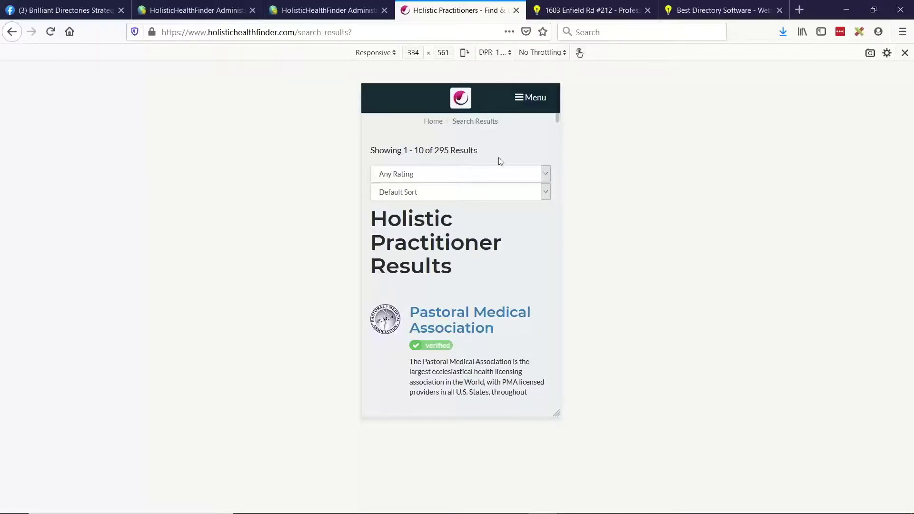
mouse_move(560, 126)
mouse_down()
mouse_move(545, 127)
mouse_move(558, 127)
mouse_up()
Switch the mobile Website Logo back to Logo Compact View in the Header Design settings and save the changes.
click(330, 10)
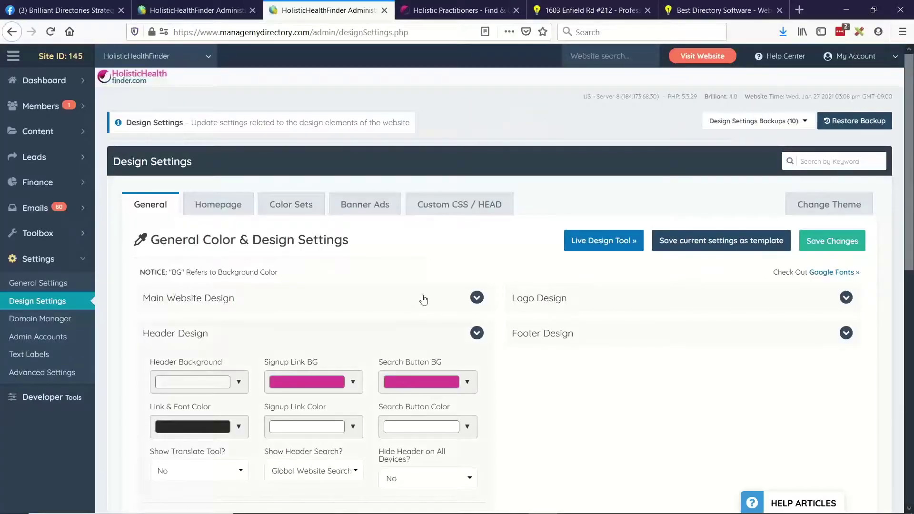
scroll(407, 310, down, 5)
scroll(362, 265, down, 1)
click(316, 246)
click(318, 277)
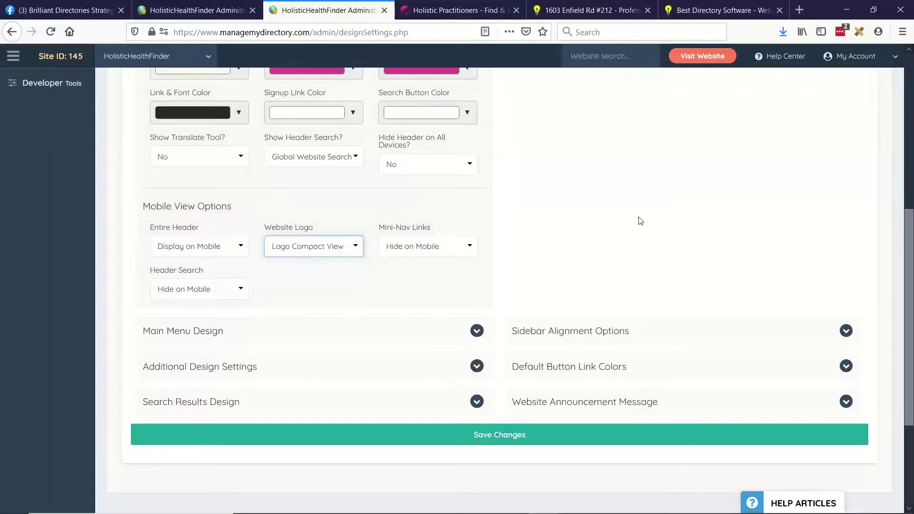
scroll(639, 221, up, 6)
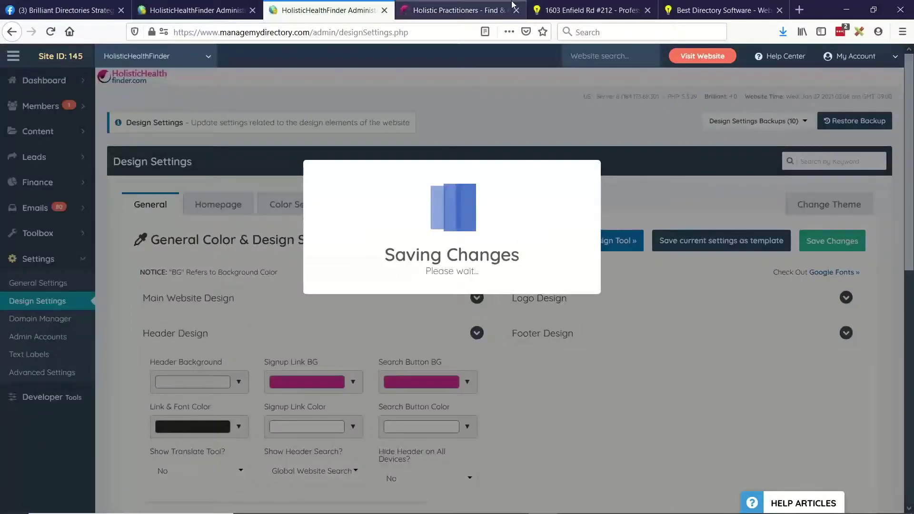
Open the member search in the site admin and log in as the member The Diamond Rehab Thailand.
click(195, 10)
mouse_move(85, 109)
click(135, 112)
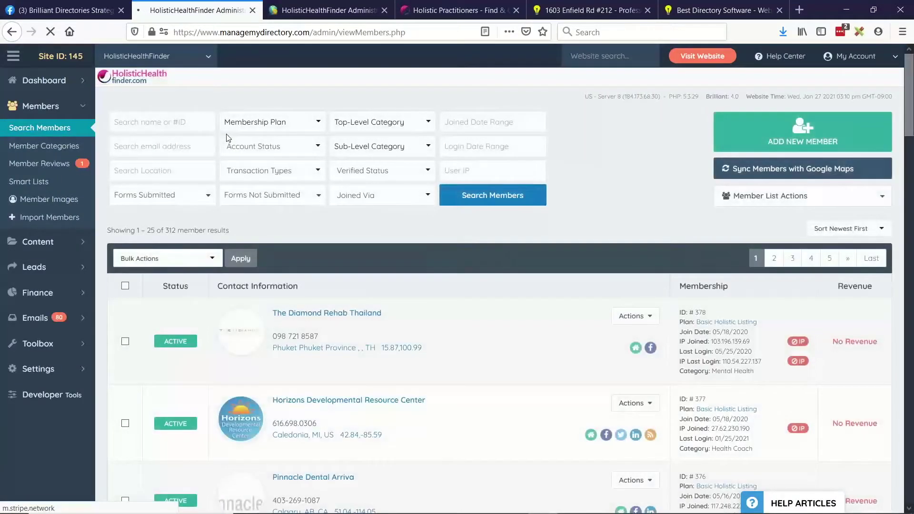
click(633, 317)
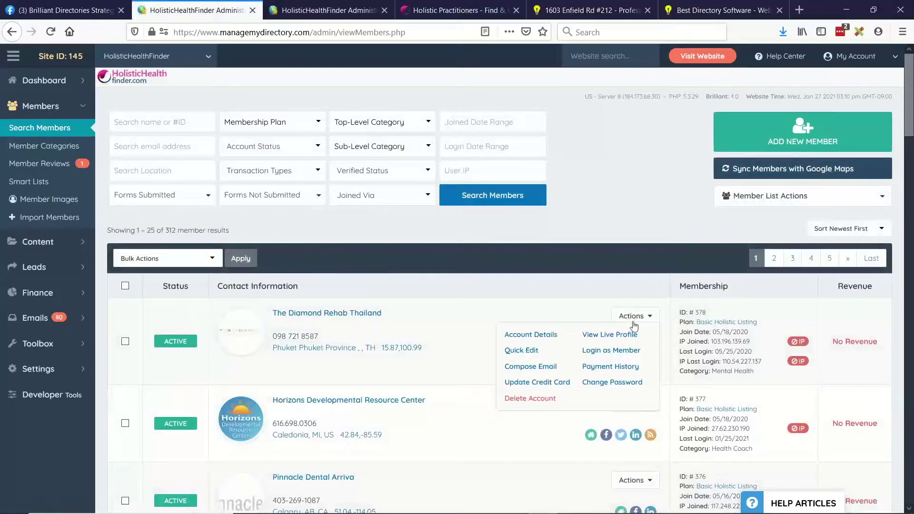
click(611, 353)
Reload the public search results while logged in, open and close the member profile menu, and narrow the viewport to 292 px.
click(513, 9)
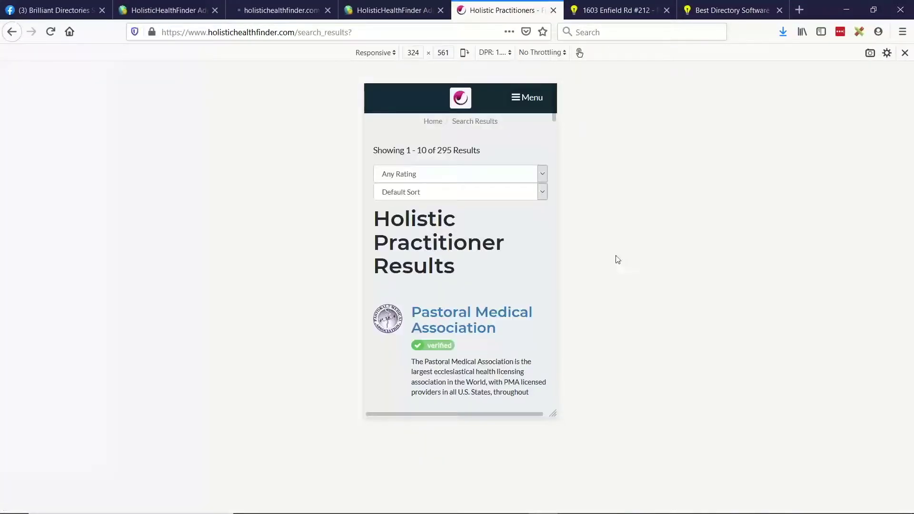
click(50, 32)
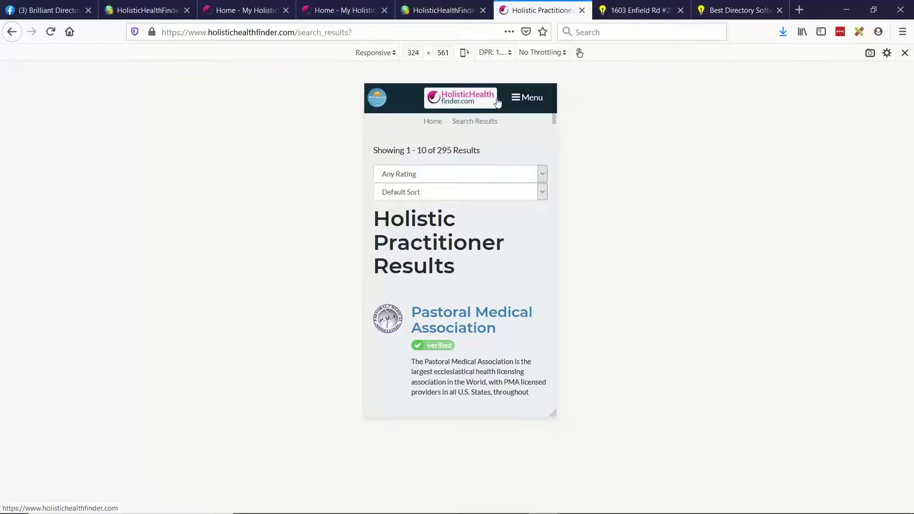
click(377, 97)
click(377, 97)
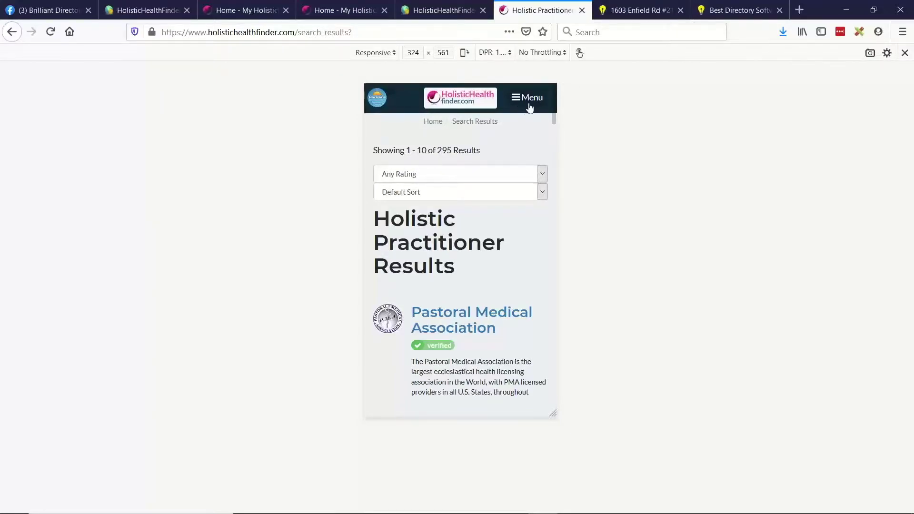
mouse_move(555, 128)
mouse_down()
mouse_move(531, 130)
mouse_move(547, 143)
mouse_up()
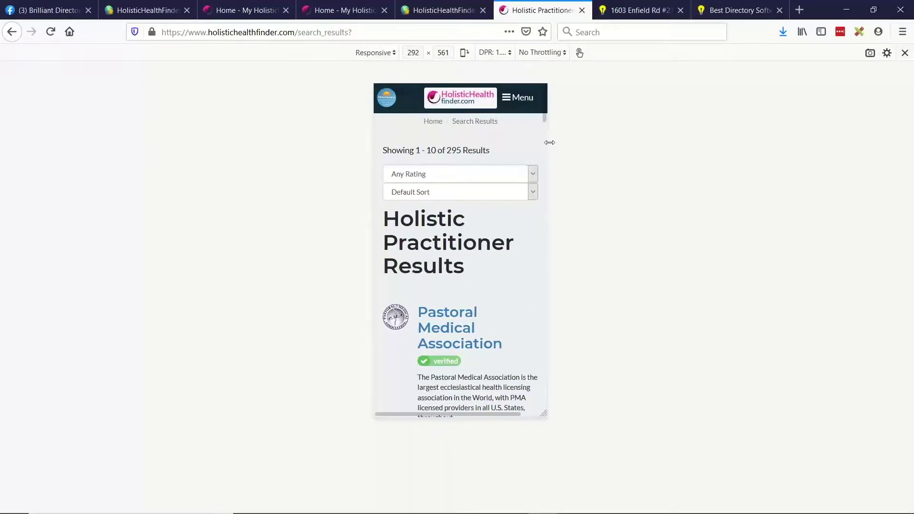
Open the Text Labels settings in the site admin and search the labels for "bars".
click(143, 10)
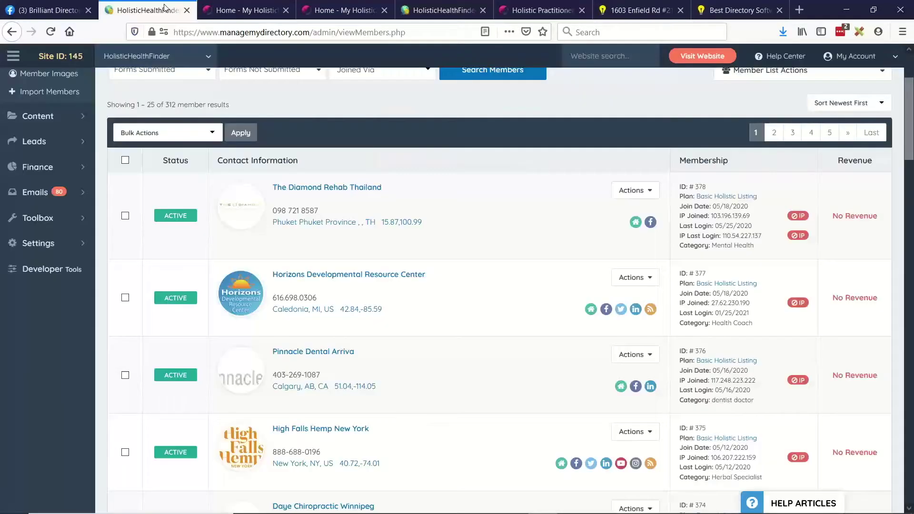
click(86, 244)
click(39, 231)
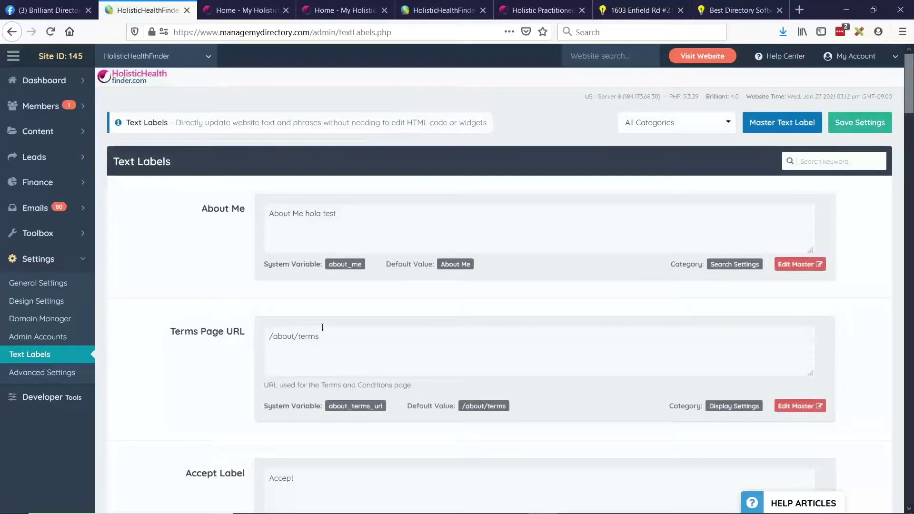
click(835, 165)
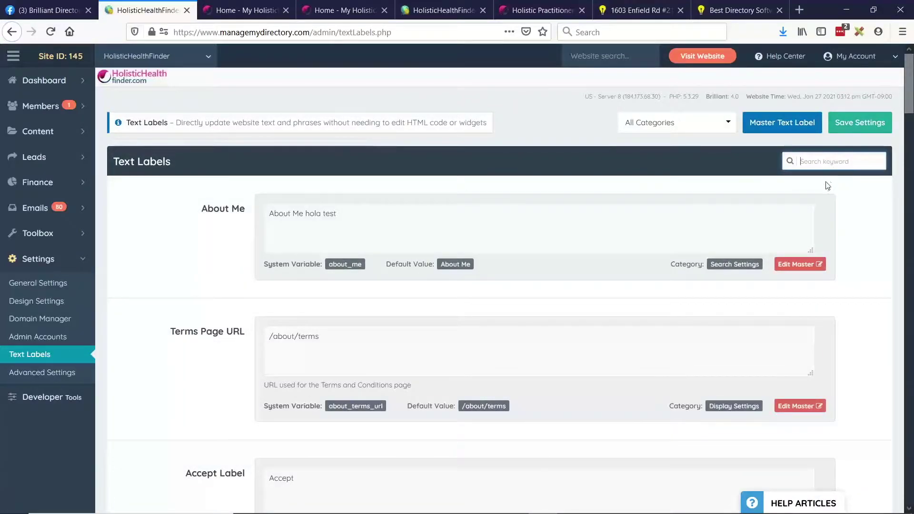
text(bars)
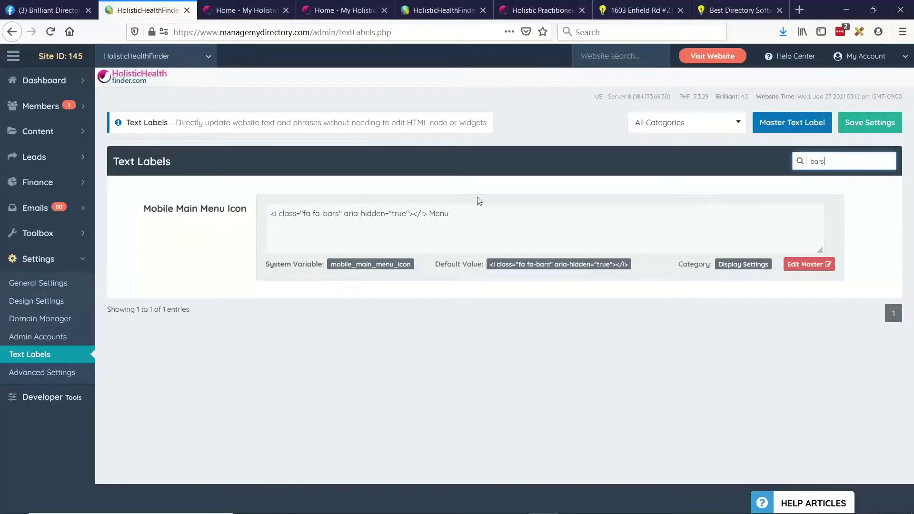
Remove the word "Menu" after the icon code in the Mobile Main Menu Icon label and save the settings.
drag(144, 208, 523, 216)
click(198, 223)
click(429, 214)
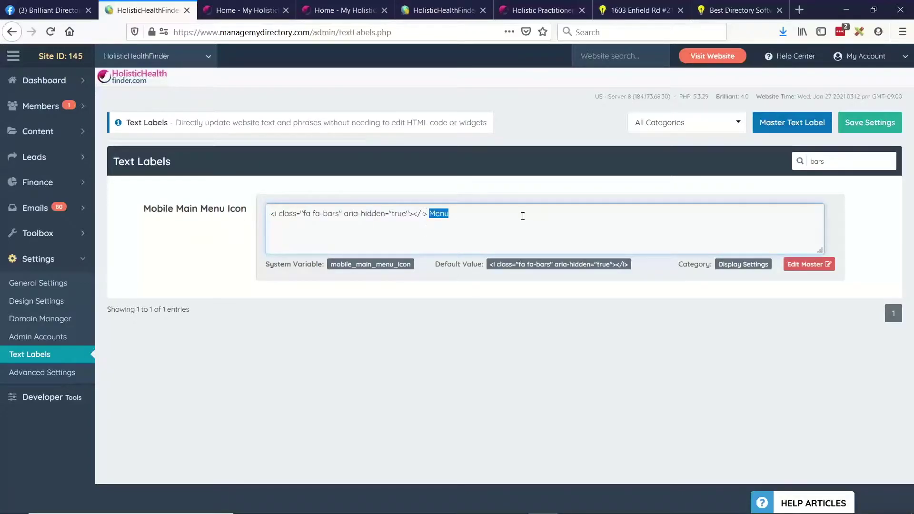
key(BackSpace)
click(870, 123)
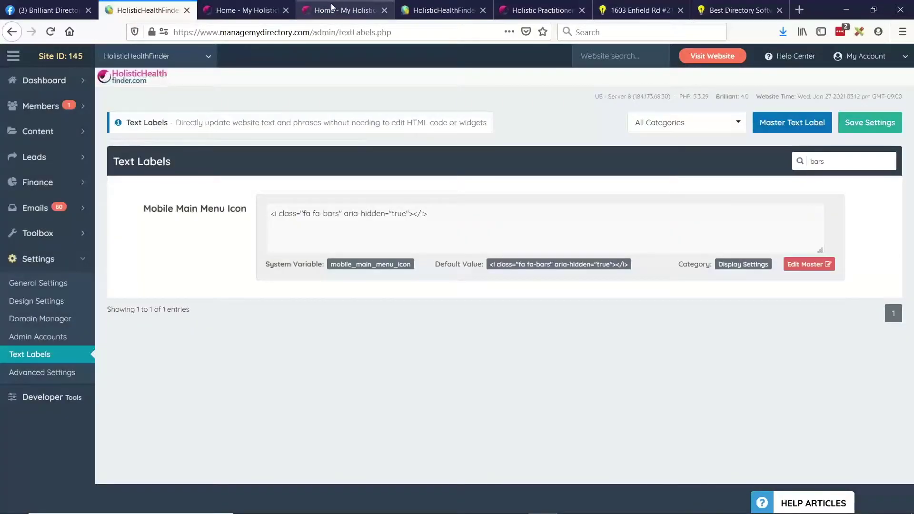
Reload the public site, go to its homepage, and open and close the mobile main menu to check the icon-only label.
click(536, 9)
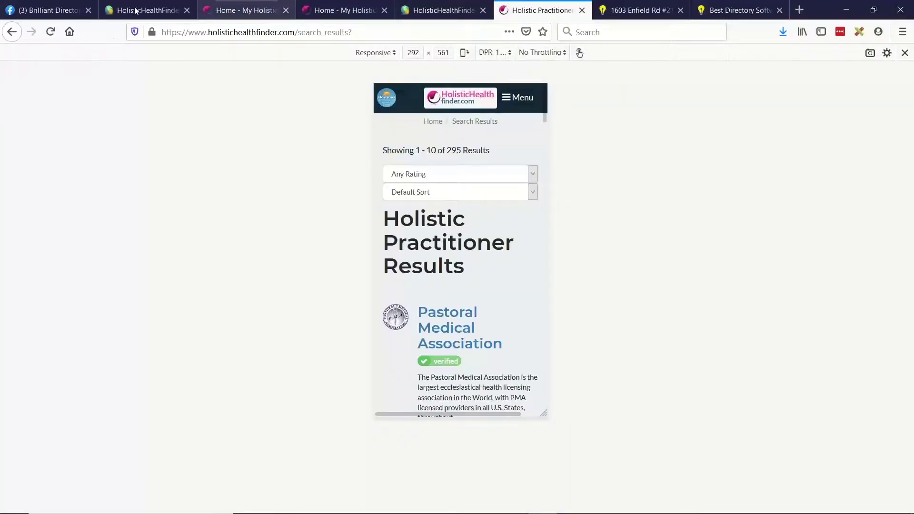
click(51, 32)
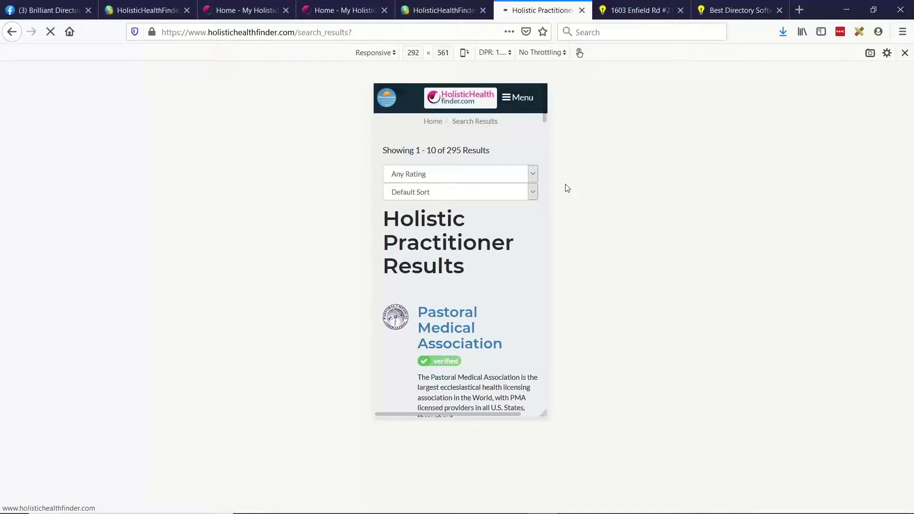
click(529, 99)
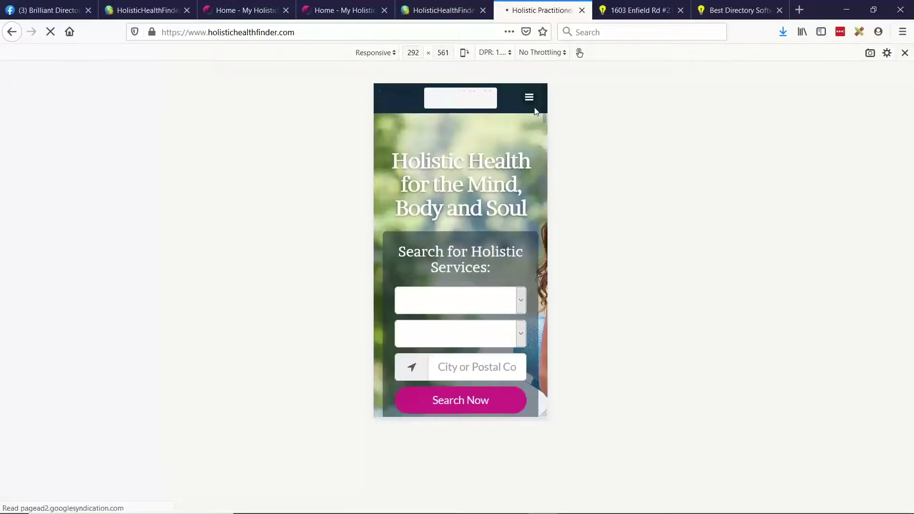
click(532, 113)
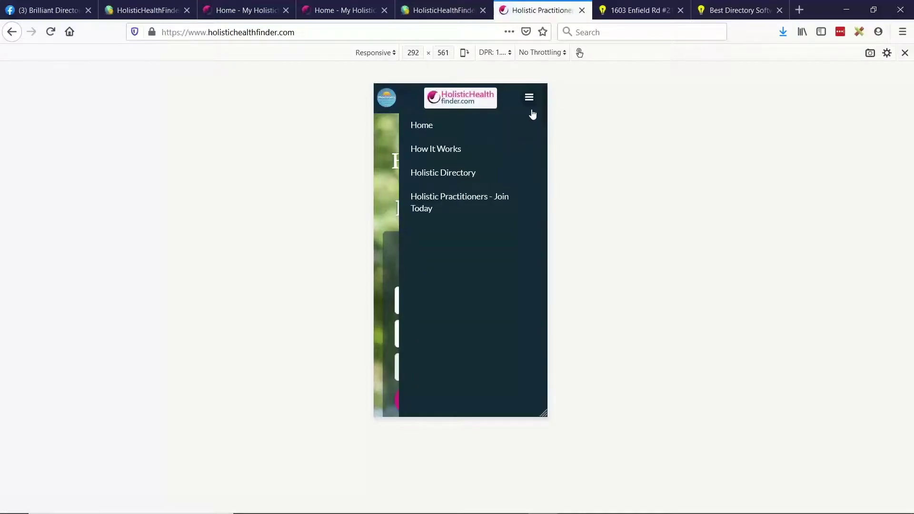
click(532, 115)
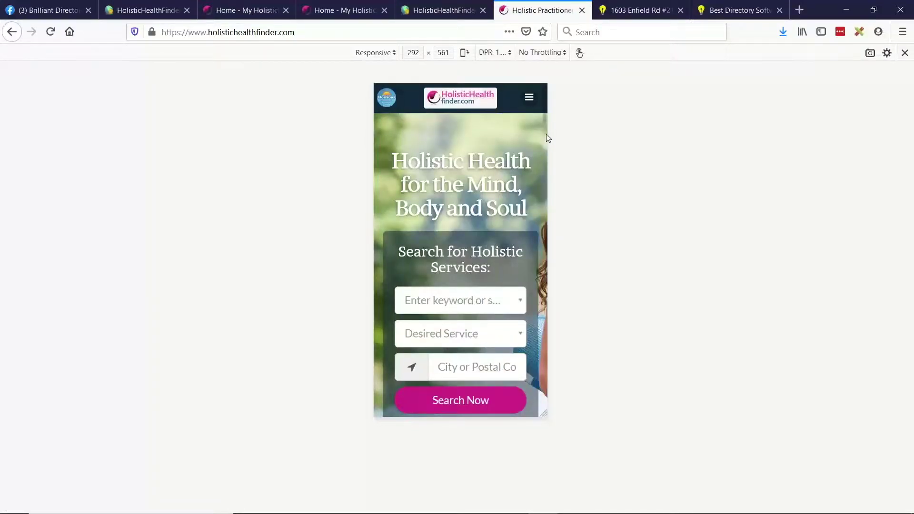
Open and close the icon-only mobile main menu once more and widen the responsive viewport to 408 px.
click(534, 99)
click(532, 102)
drag(553, 138, 583, 137)
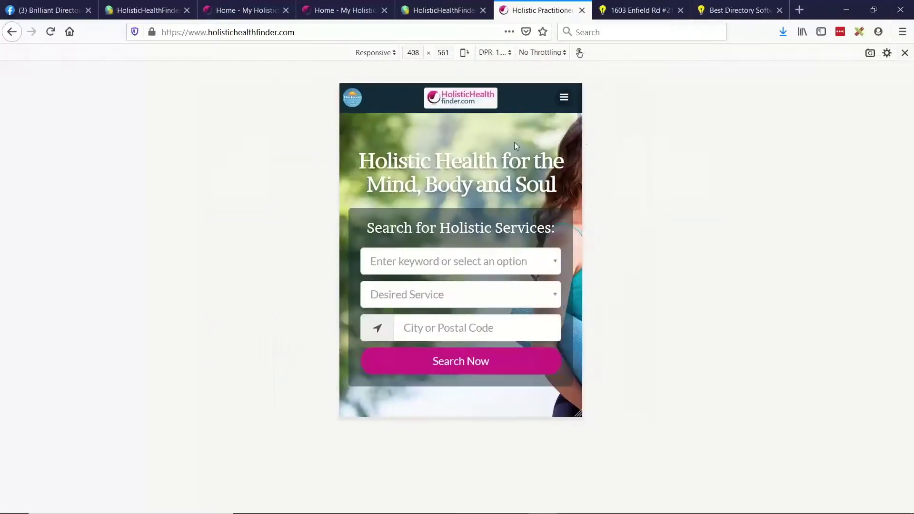
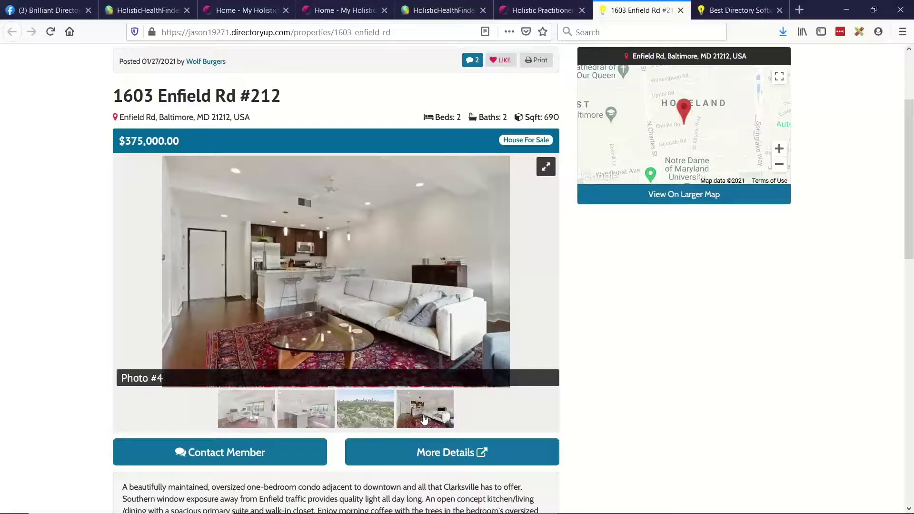
Browse the property's photo gallery from Photo #1 to Photo #2, play its video, skip ahead to about 4:48 and close it.
click(237, 412)
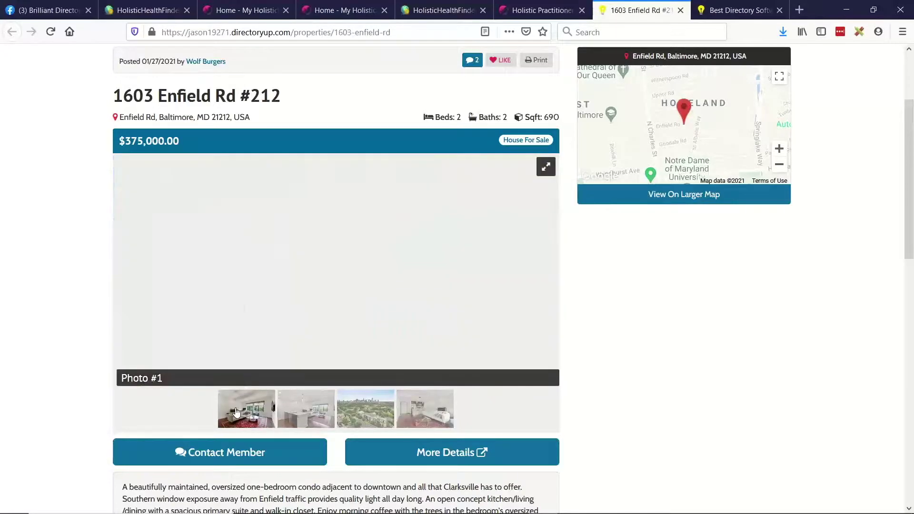
click(546, 273)
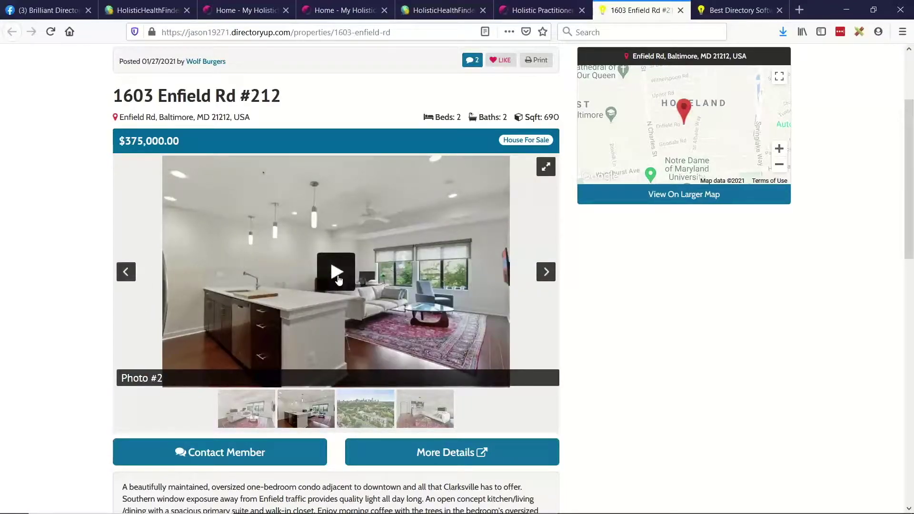
click(338, 278)
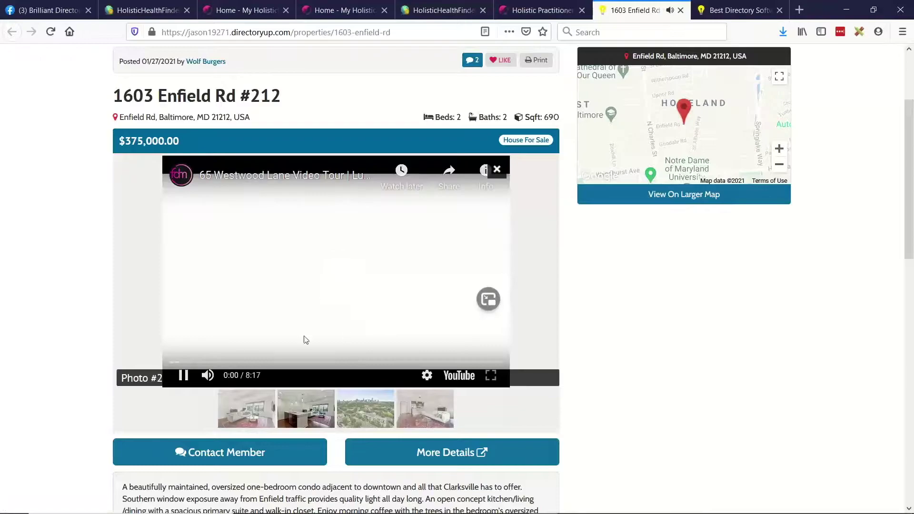
drag(215, 362, 363, 363)
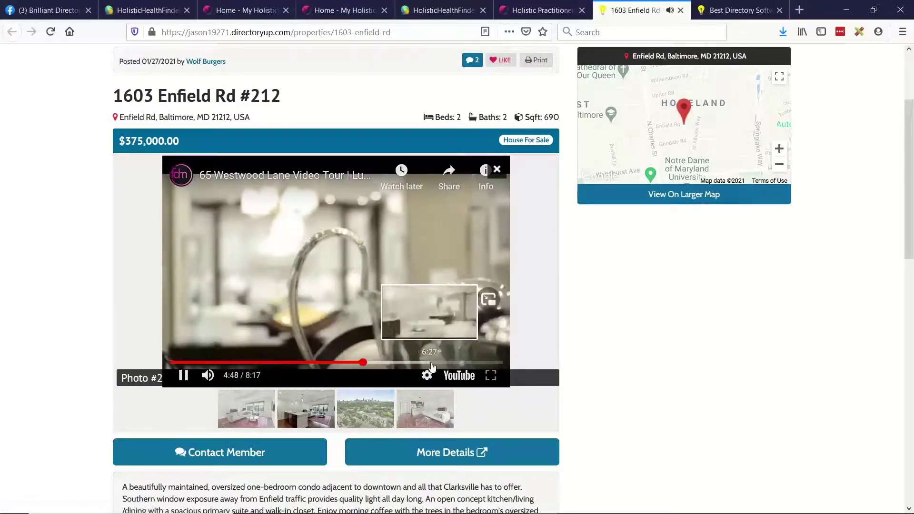
click(497, 172)
View the property gallery in full screen, go back to Photo #2, play its video, and exit full screen.
click(544, 165)
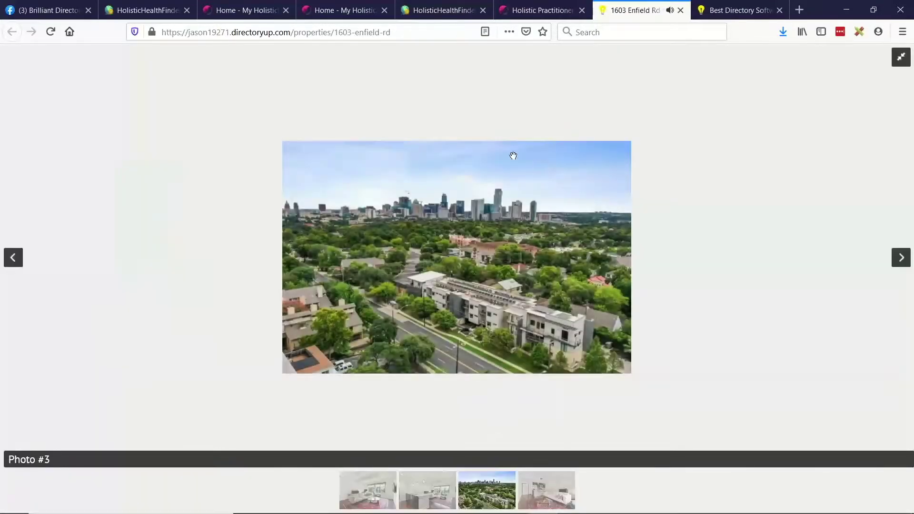
click(14, 258)
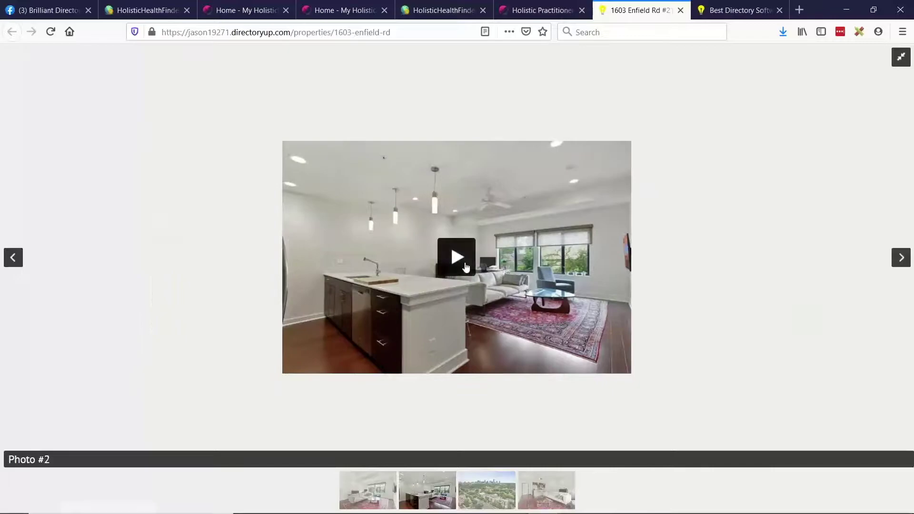
click(466, 267)
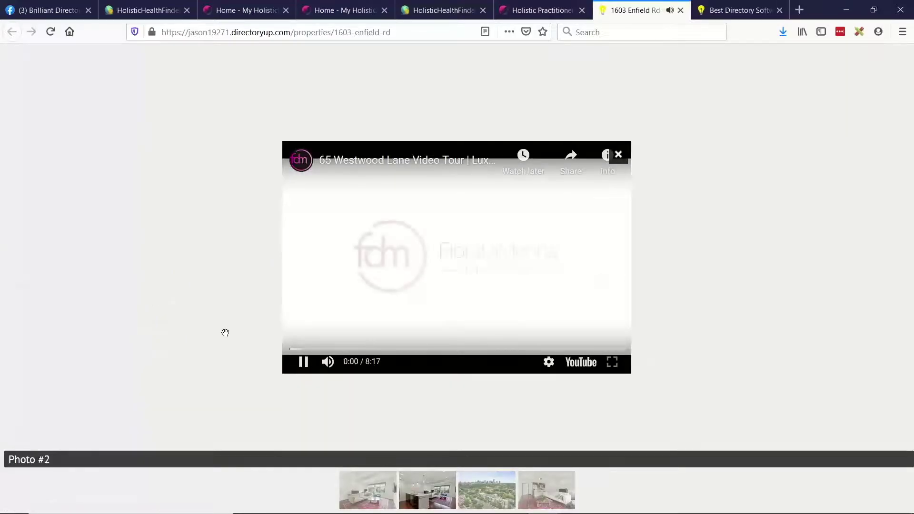
click(27, 251)
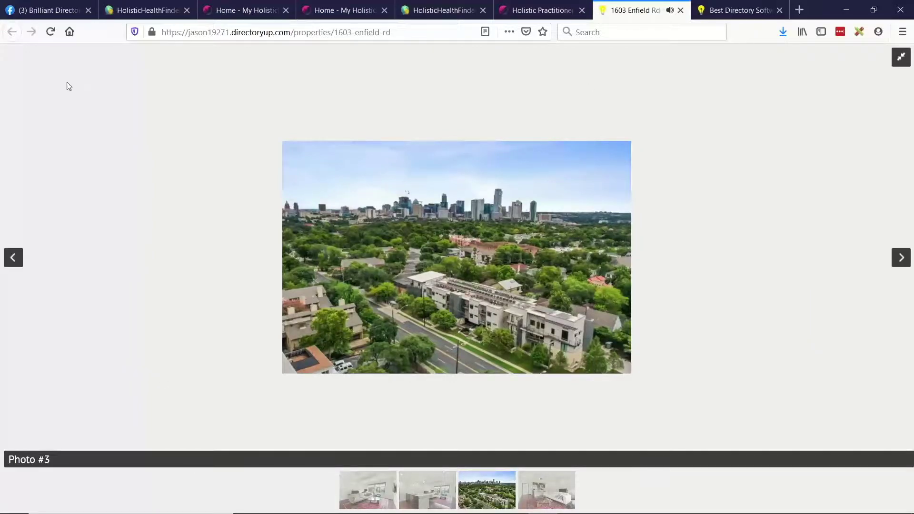
key(Escape)
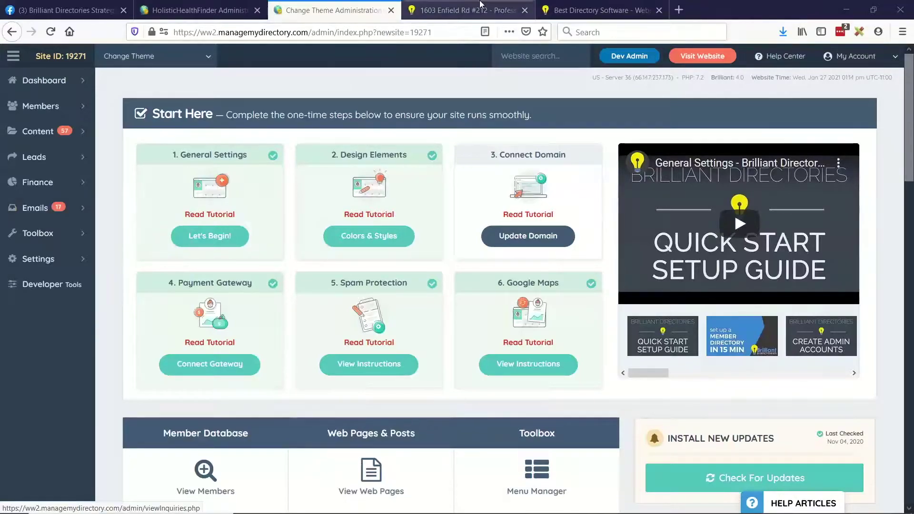
Copy the word "properties" from the URL of the public property listing page.
click(464, 10)
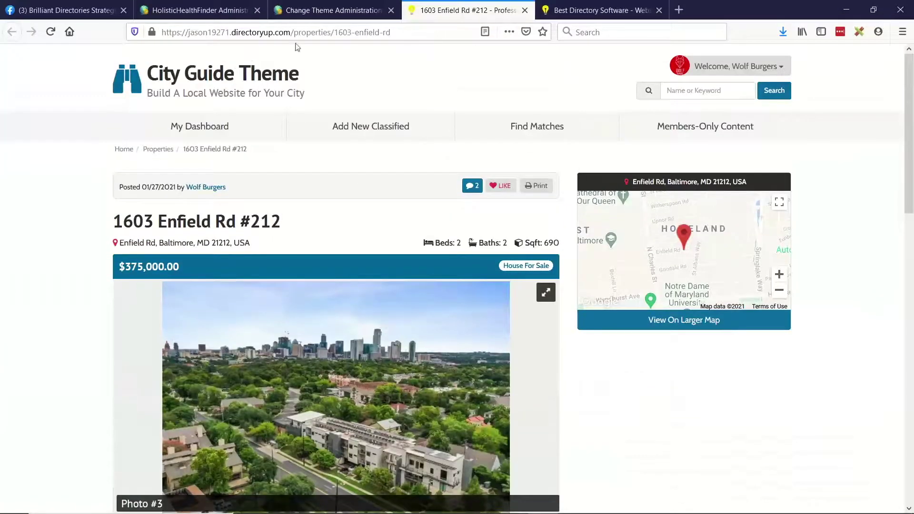
double_click(328, 32)
drag(329, 34, 332, 34)
key(ctrl+c)
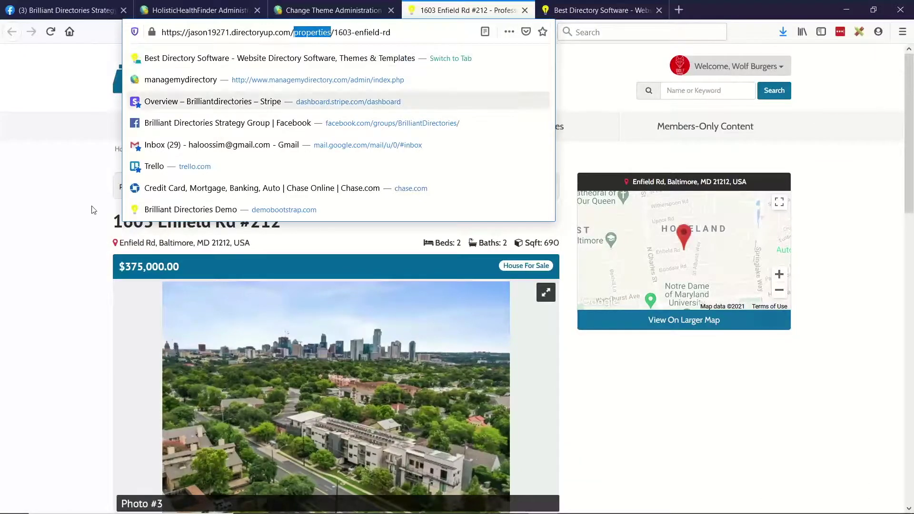
click(44, 270)
Open Edit Post Settings in the site admin and filter the post types by "properties".
click(331, 5)
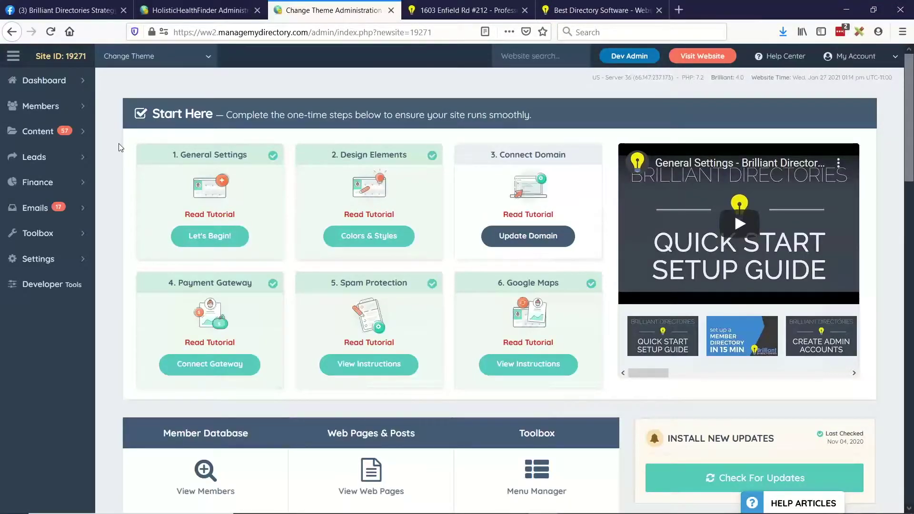
click(84, 132)
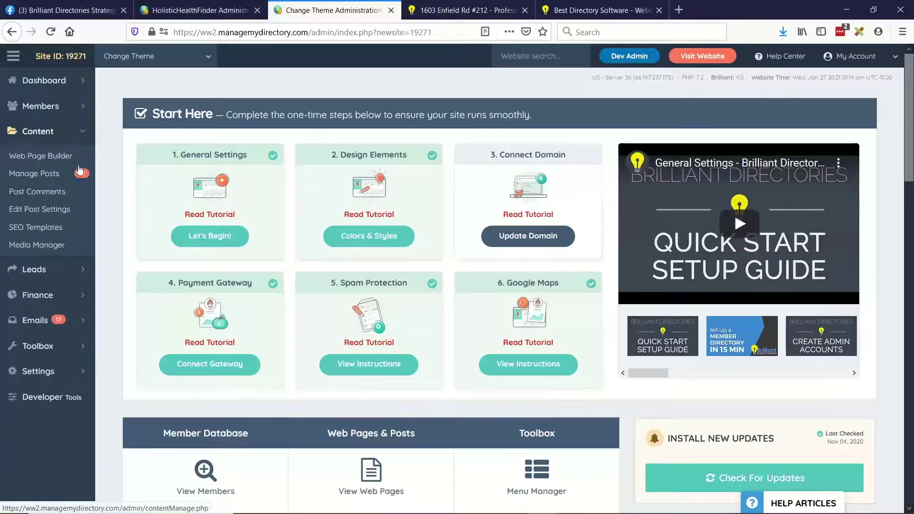
click(66, 212)
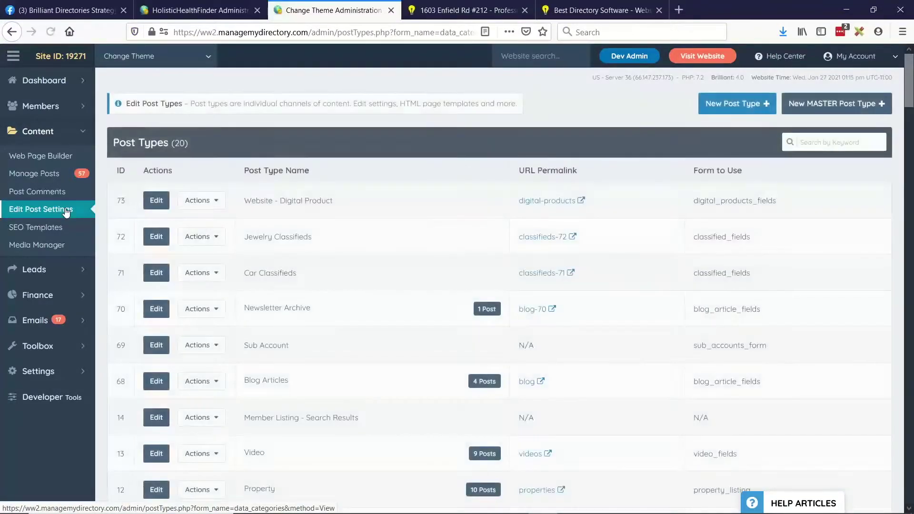
click(831, 145)
text(properties)
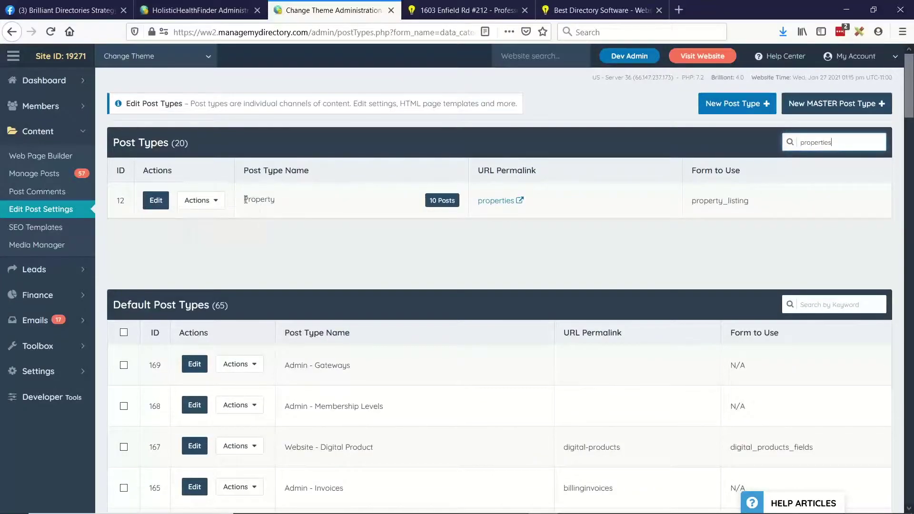
Open the Property post type for editing and expand its Additional Settings in the general settings.
drag(245, 199, 708, 230)
click(153, 202)
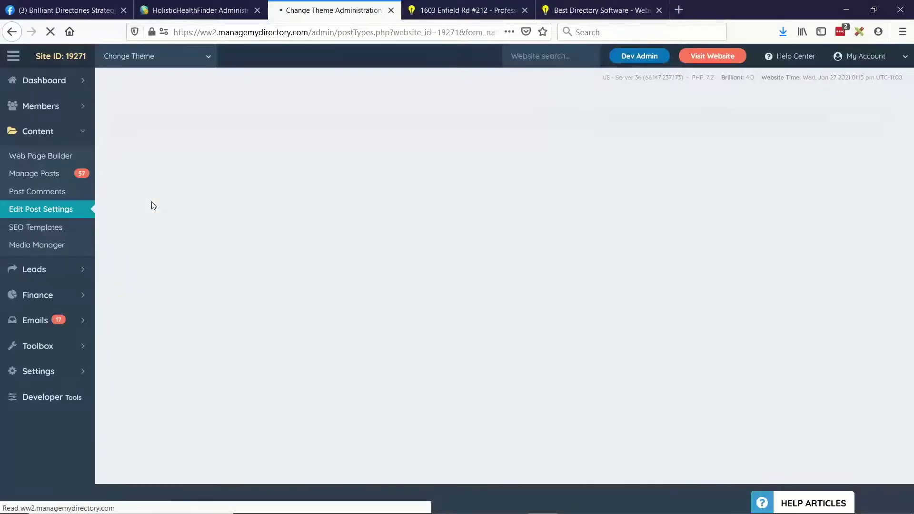
scroll(152, 205, down, 2)
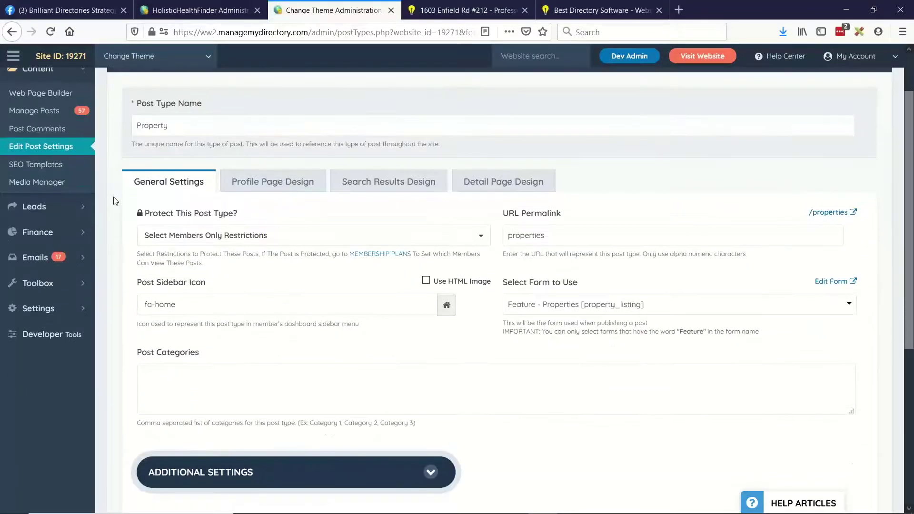
scroll(161, 192, down, 4)
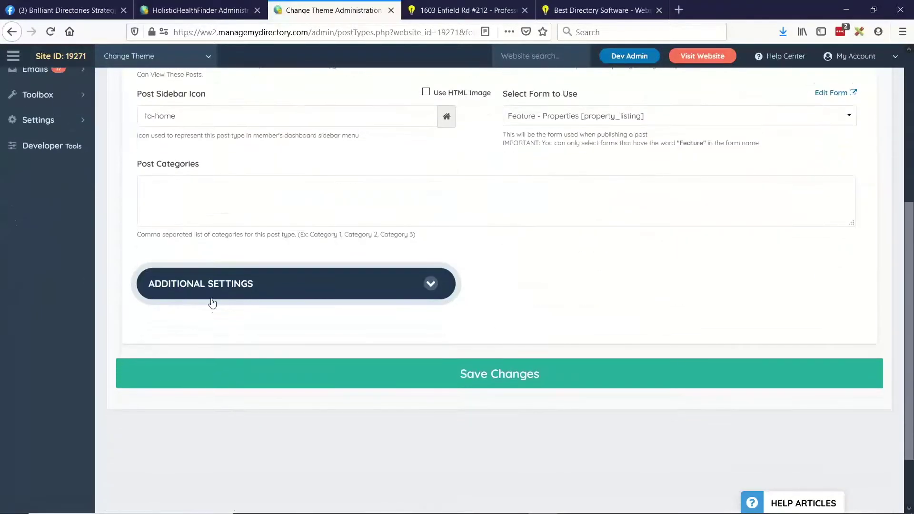
click(325, 284)
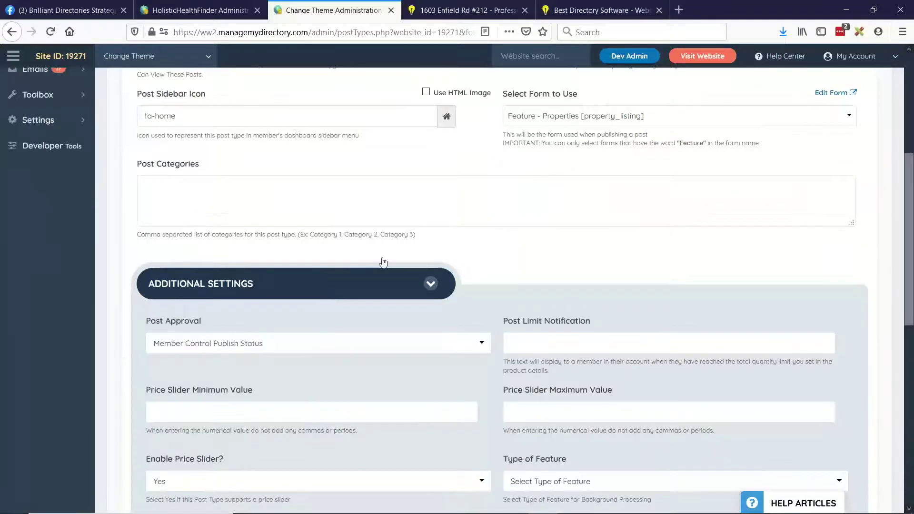
scroll(448, 227, down, 6)
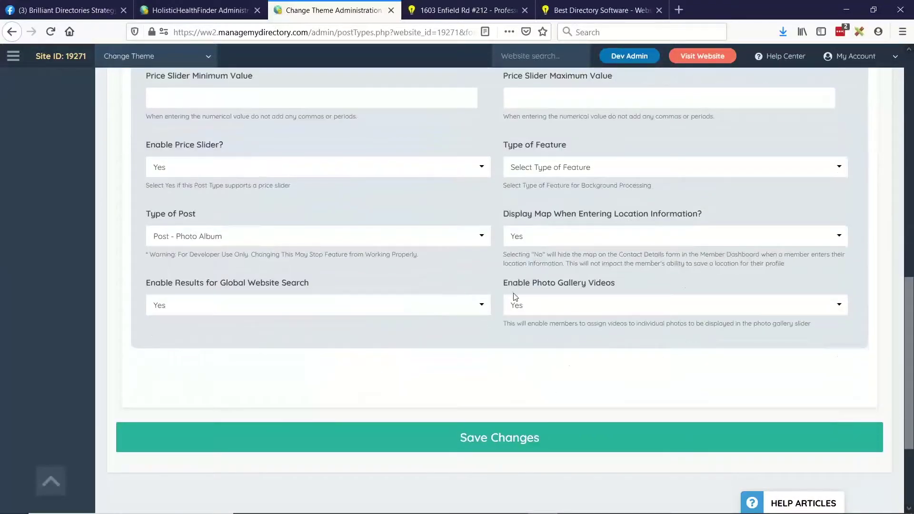
Set Enable Photo Gallery Videos to Yes for the Property post type and save the changes.
drag(503, 284, 619, 288)
click(580, 315)
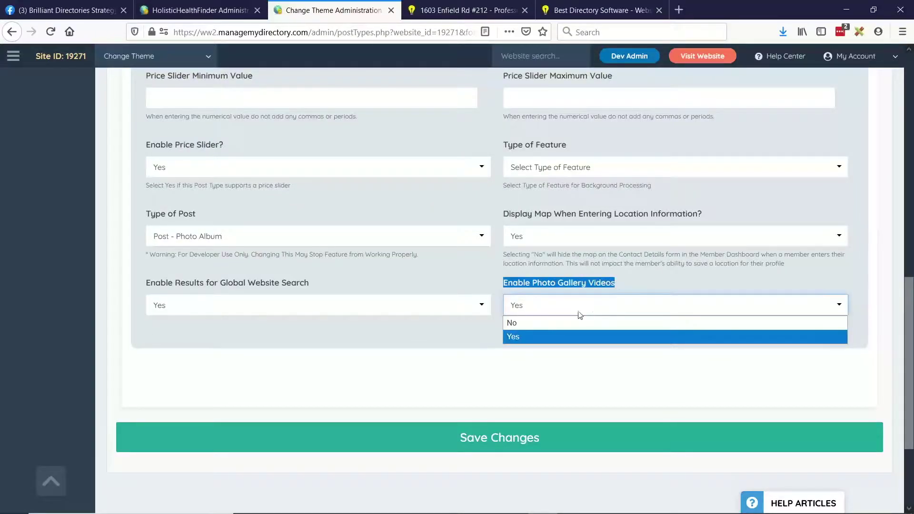
click(523, 338)
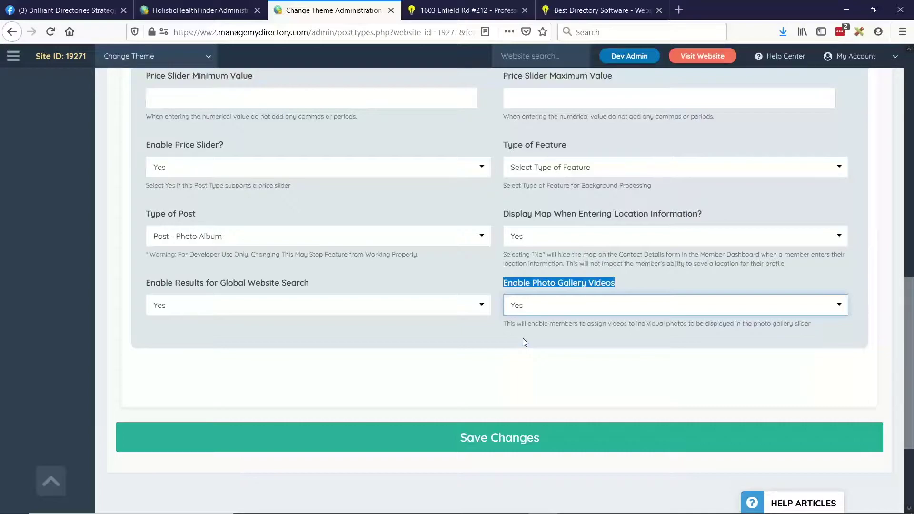
click(523, 339)
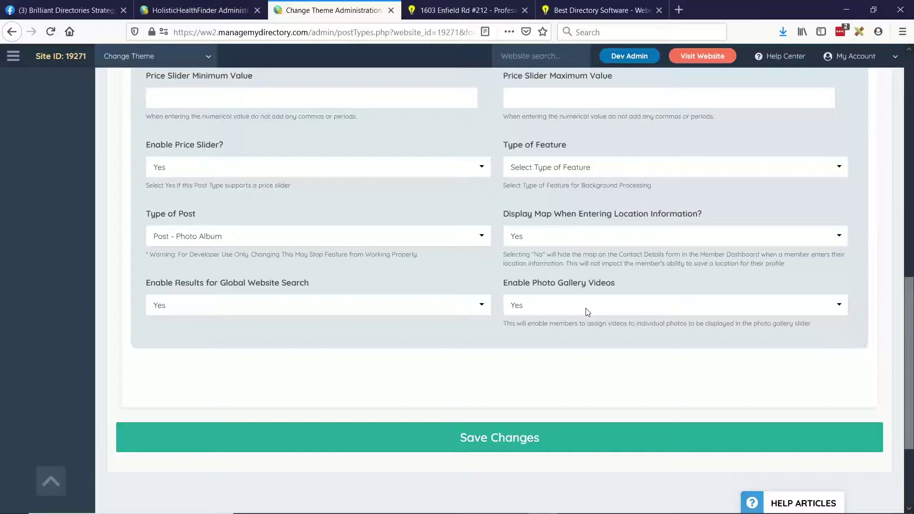
click(534, 305)
click(536, 338)
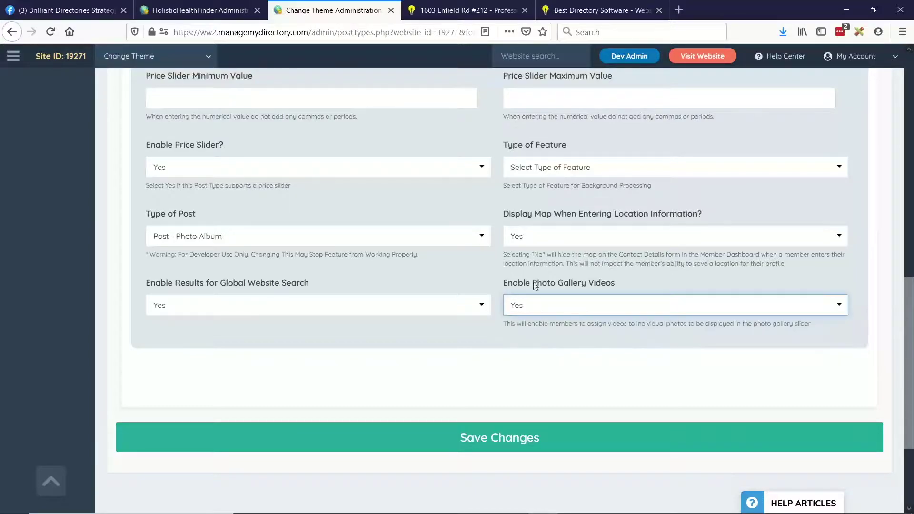
click(508, 439)
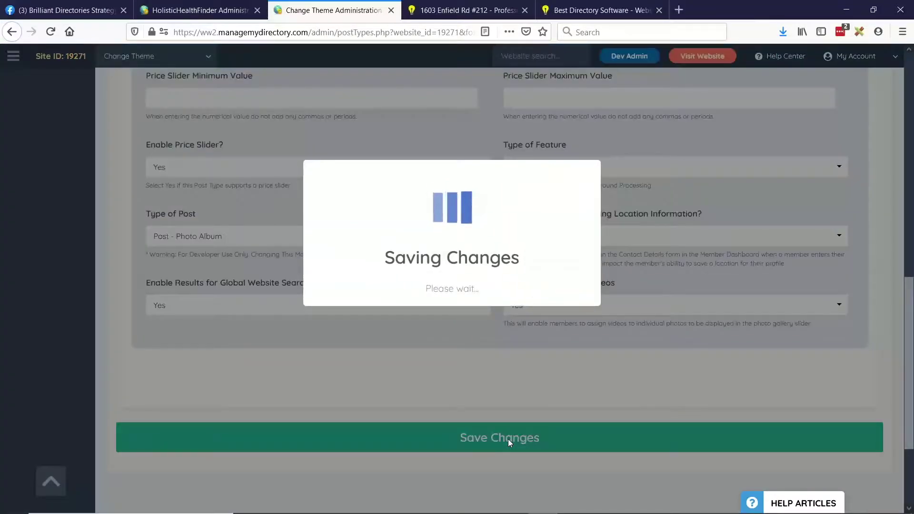
Return to the public site, open the logged-in member's dashboard, and list the member's Properties.
click(460, 10)
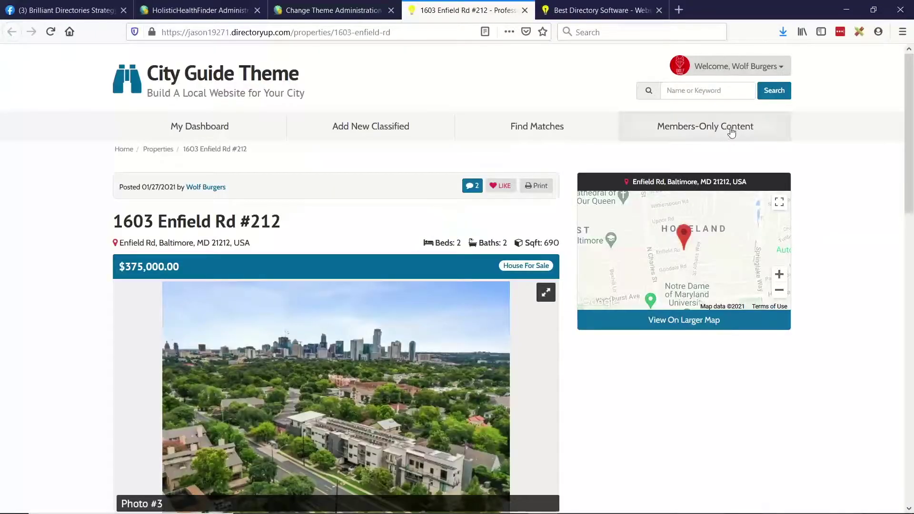
click(781, 68)
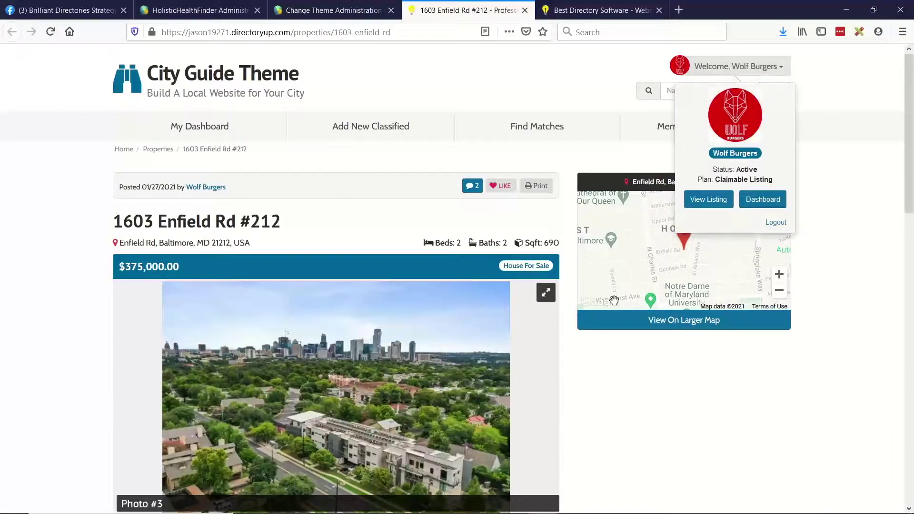
click(764, 207)
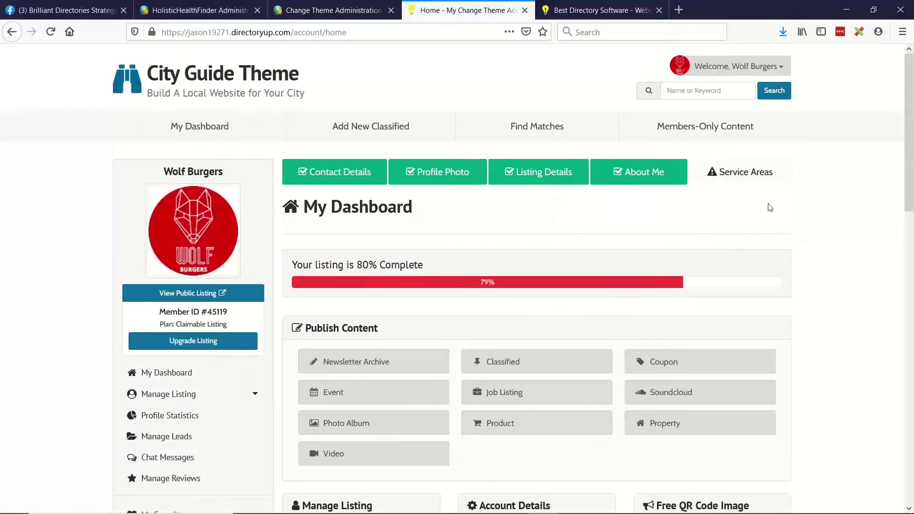
scroll(439, 249, down, 6)
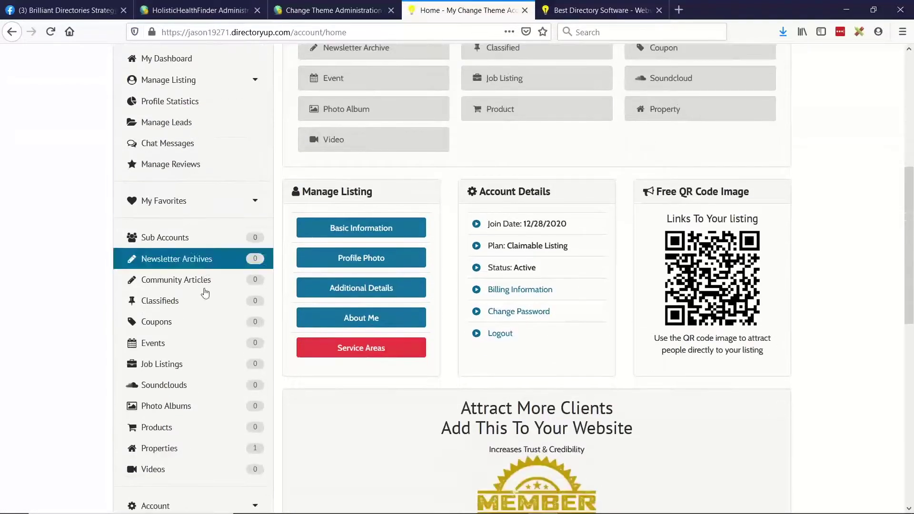
click(150, 448)
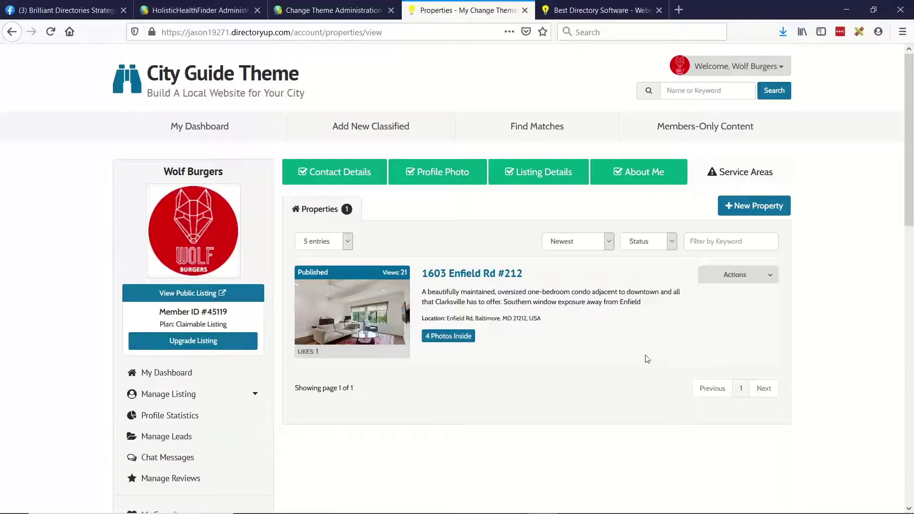
Open Manage Photos for the published property post and go to its uploaded photos.
click(745, 284)
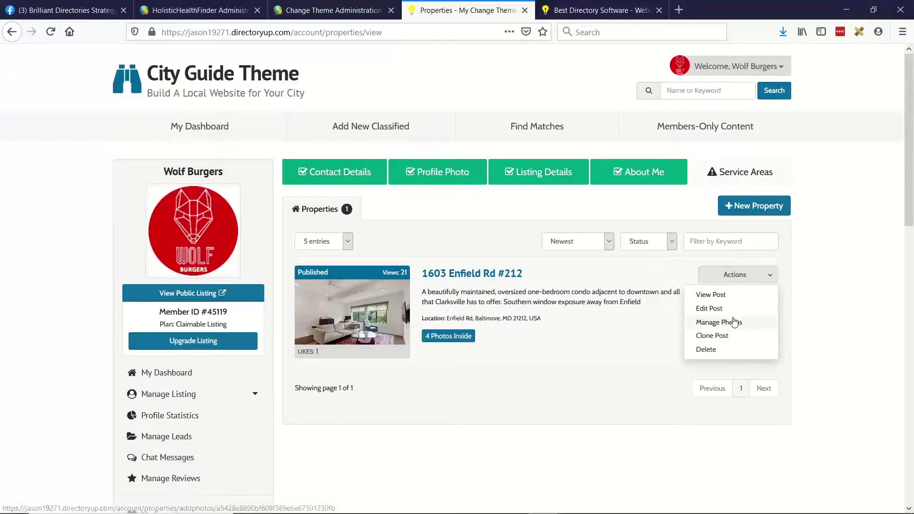
click(729, 324)
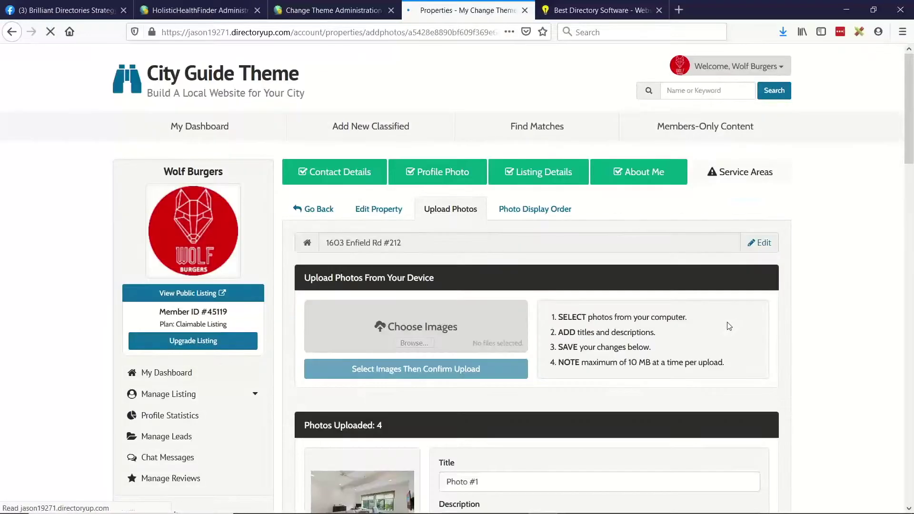
scroll(576, 223, down, 2)
scroll(580, 217, down, 2)
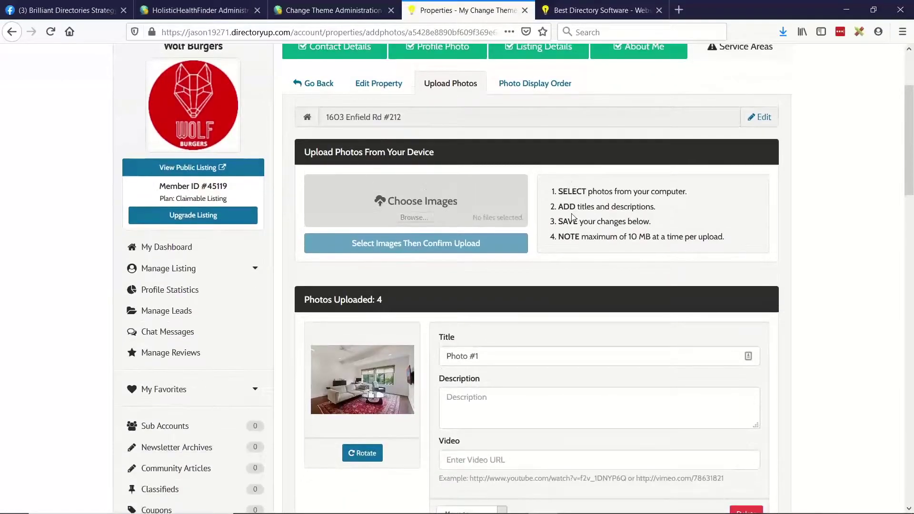
Examine the Title, Description and Video fields of Photo #1 in the property's uploaded photos.
scroll(569, 218, down, 2)
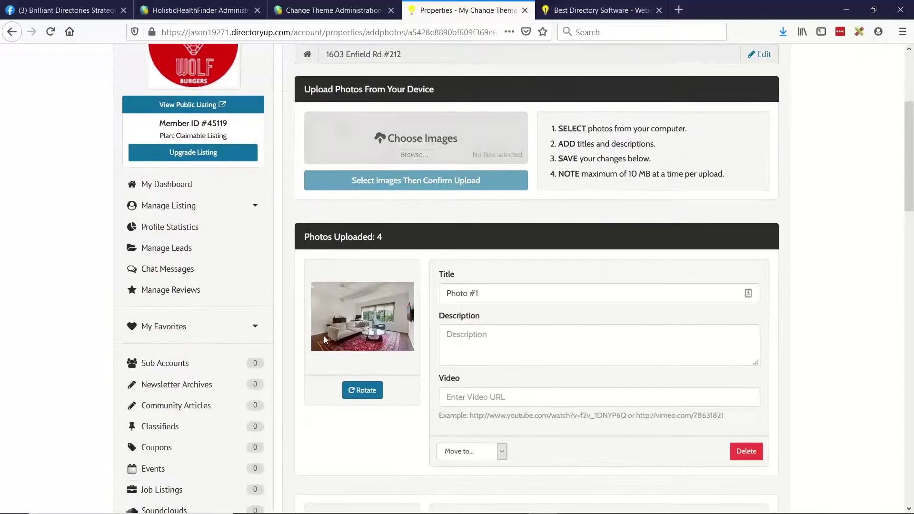
scroll(360, 225, down, 2)
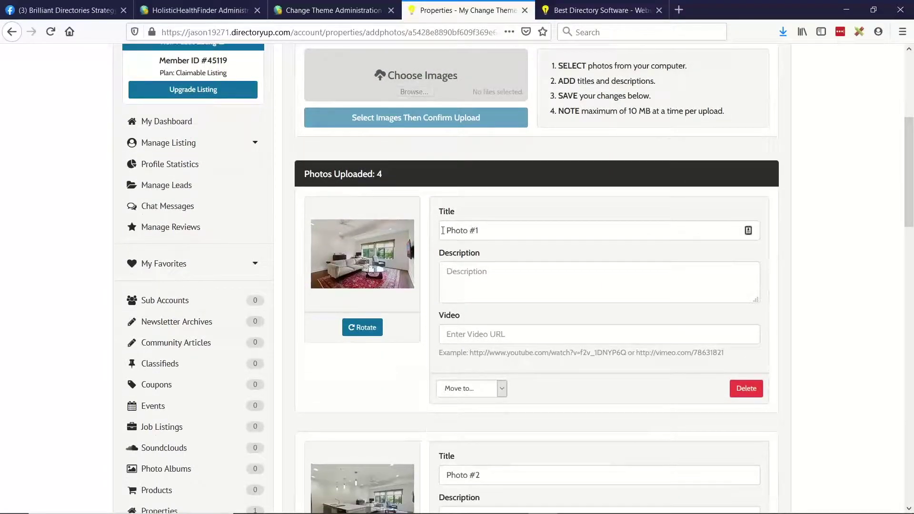
drag(443, 230, 506, 225)
scroll(500, 266, down, 2)
click(445, 260)
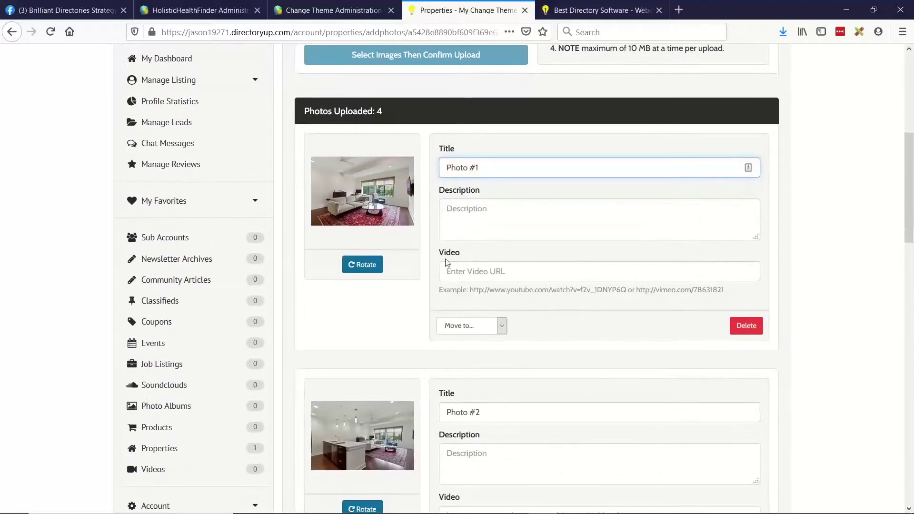
drag(439, 253, 526, 259)
click(456, 252)
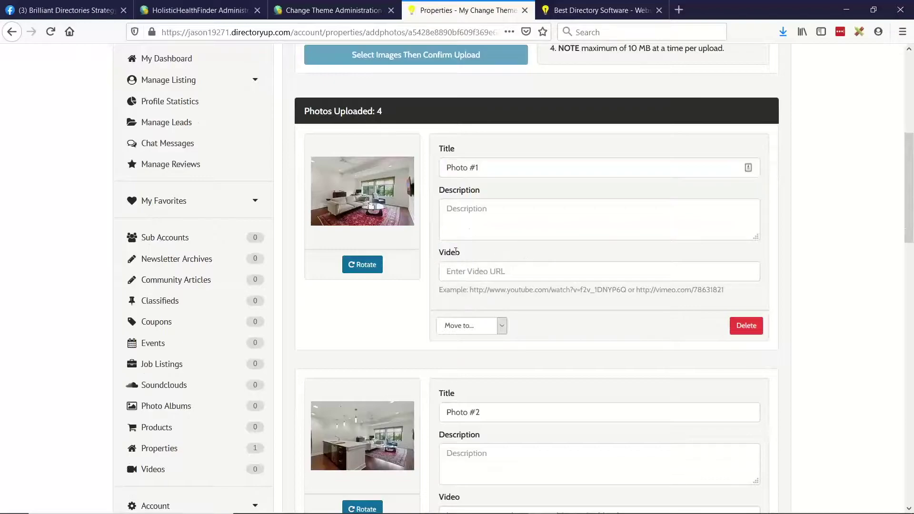
click(498, 268)
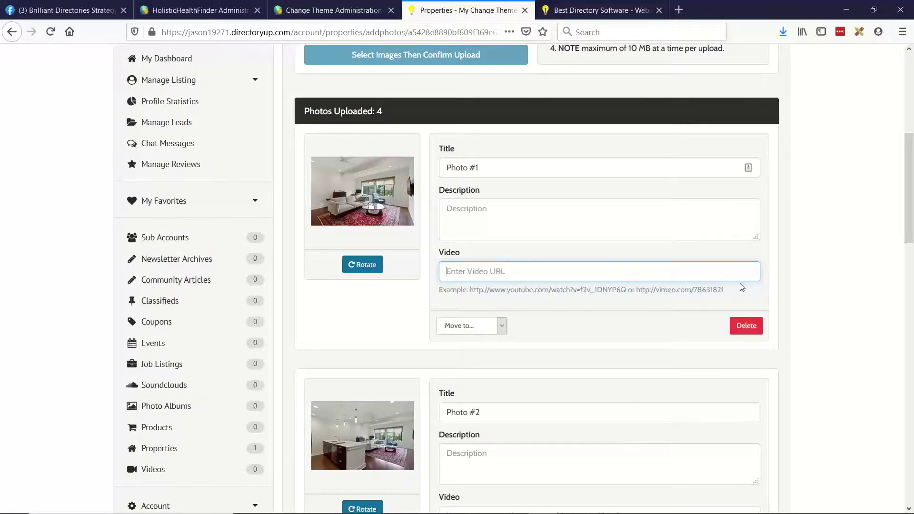
Examine the YouTube URL in the Video field of Photo #2.
scroll(461, 273, down, 2)
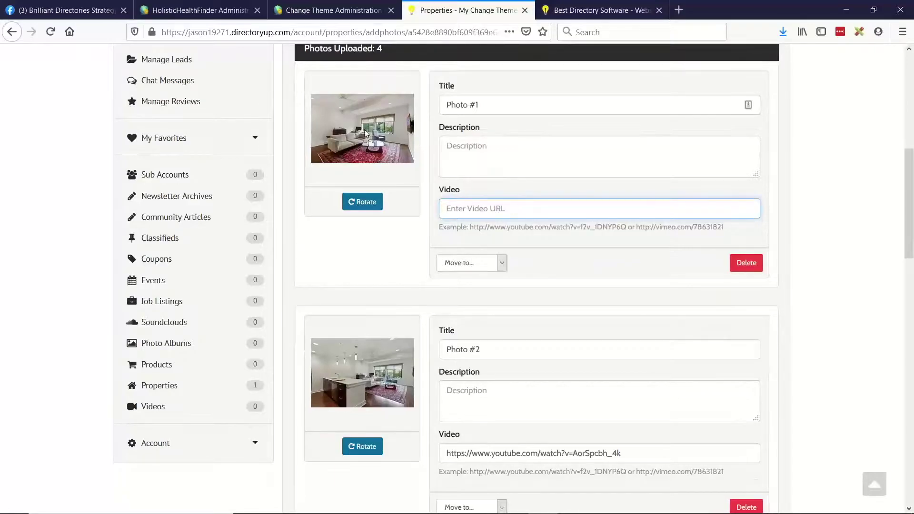
scroll(516, 188, down, 6)
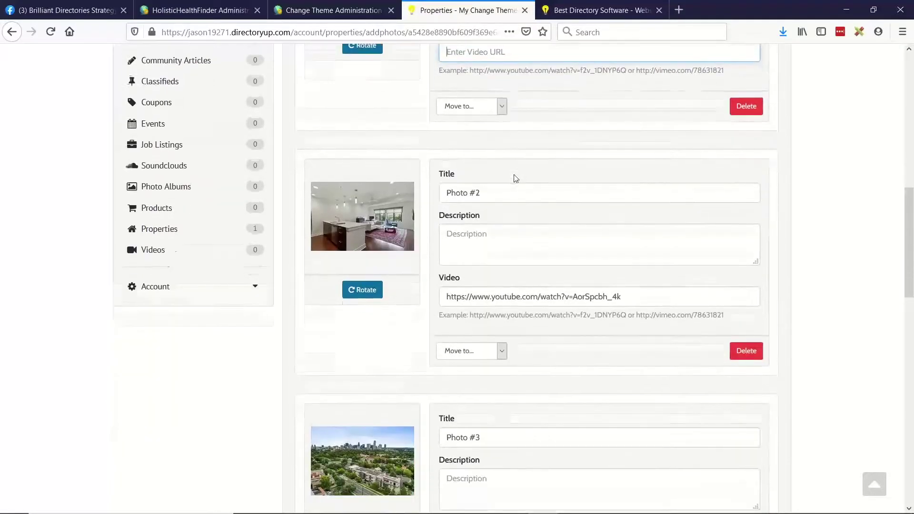
drag(452, 265, 624, 265)
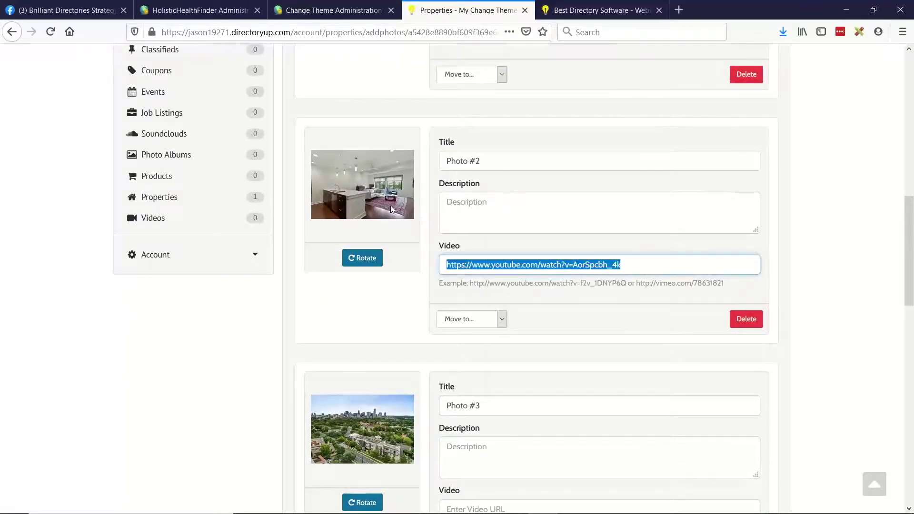
click(476, 268)
drag(447, 265, 650, 273)
click(585, 267)
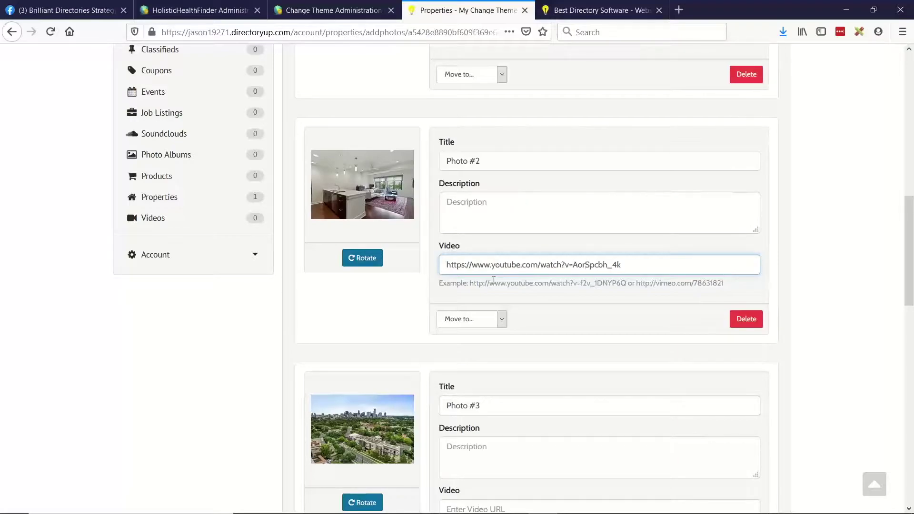
scroll(458, 292, down, 2)
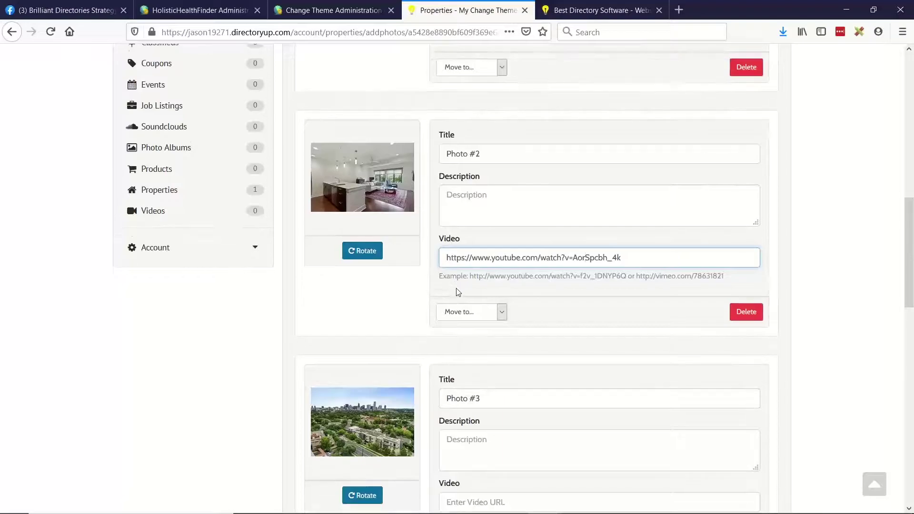
scroll(528, 310, up, 2)
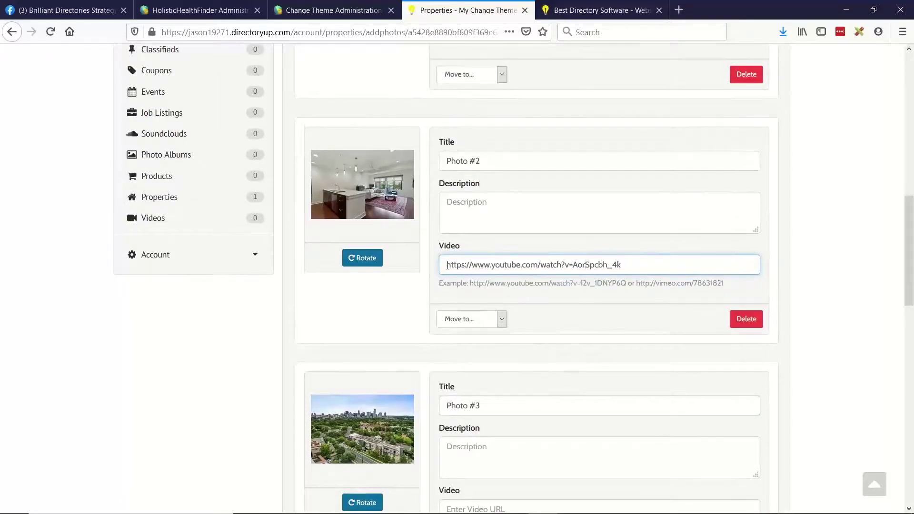
drag(448, 266, 645, 267)
click(645, 267)
drag(446, 266, 582, 272)
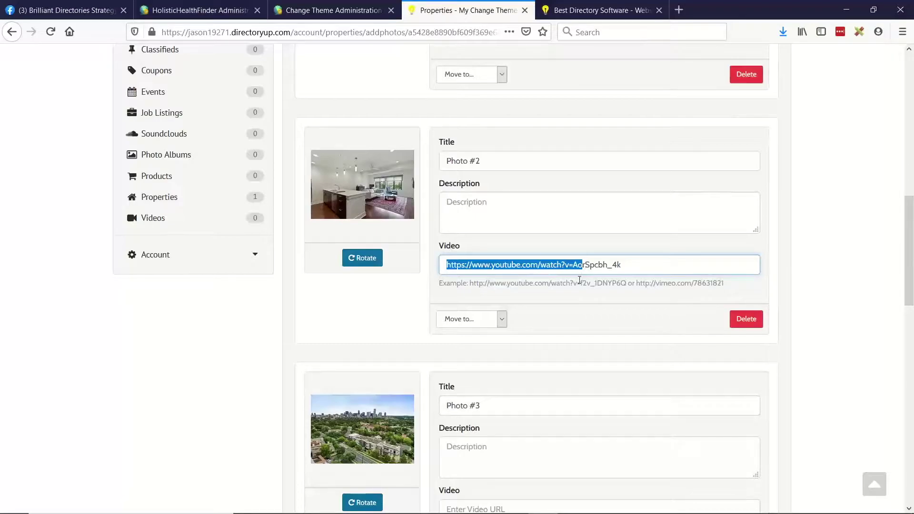
Switch to the site administration and open the Detail Page Design settings of the Property post type.
click(323, 10)
click(455, 328)
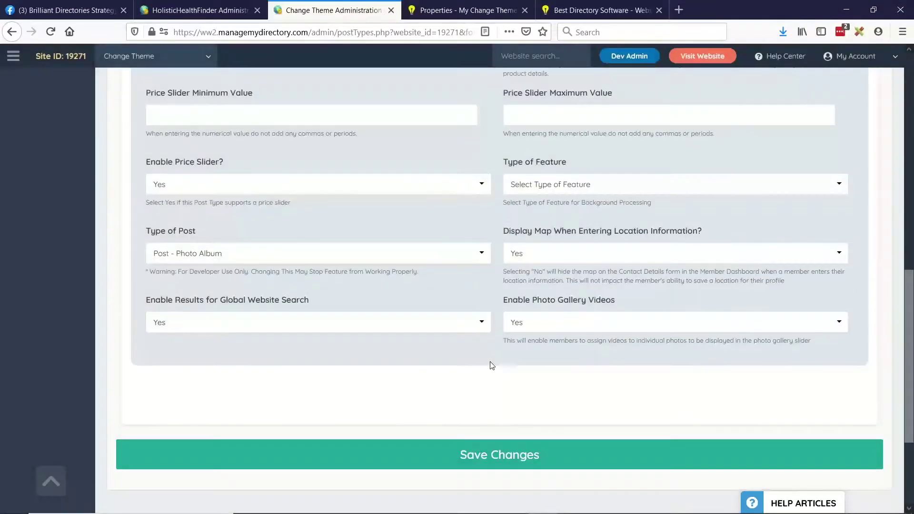
click(485, 8)
scroll(450, 219, up, 1)
click(350, 10)
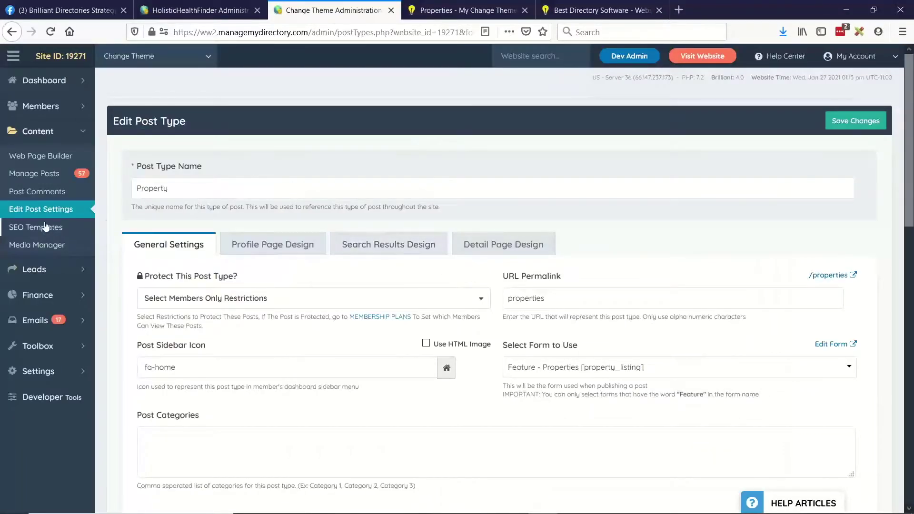
drag(138, 167, 323, 172)
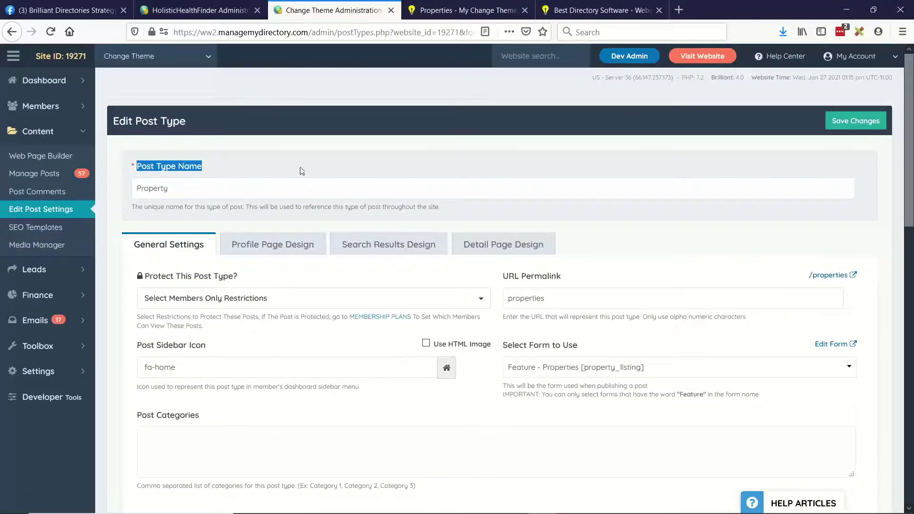
click(522, 242)
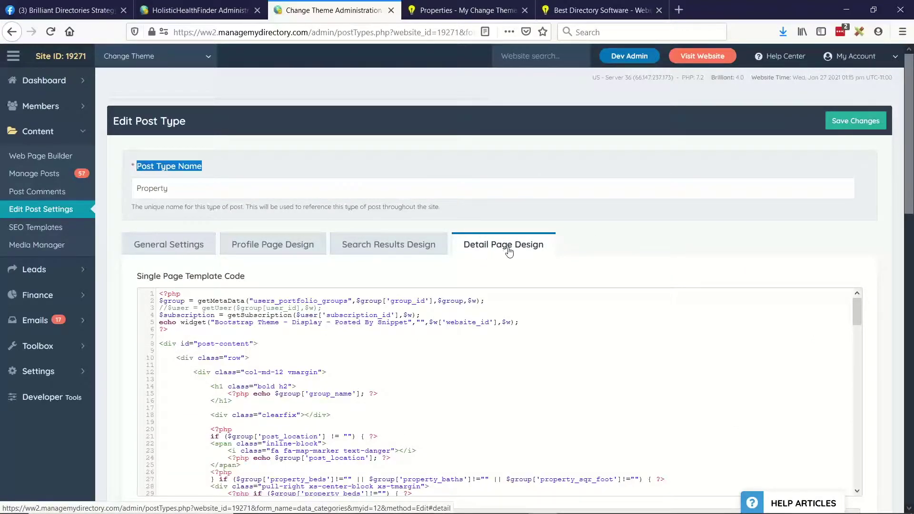
scroll(108, 219, down, 2)
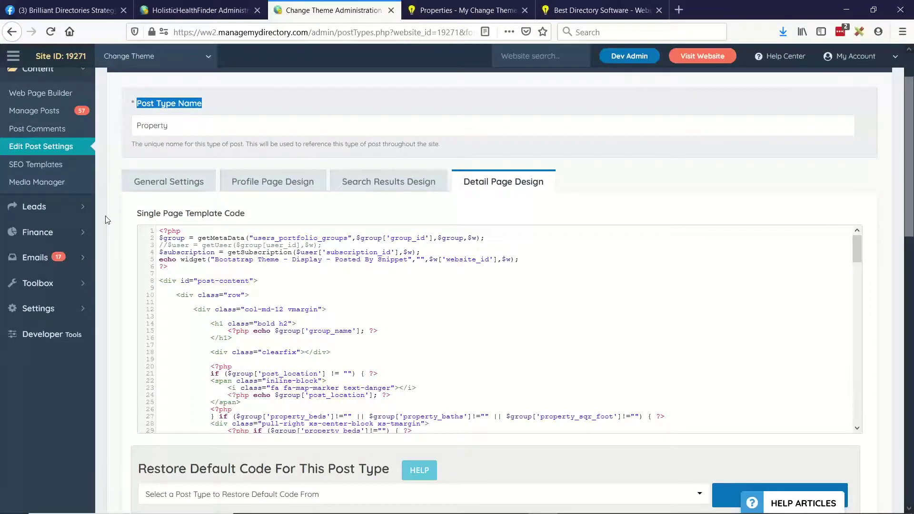
click(115, 187)
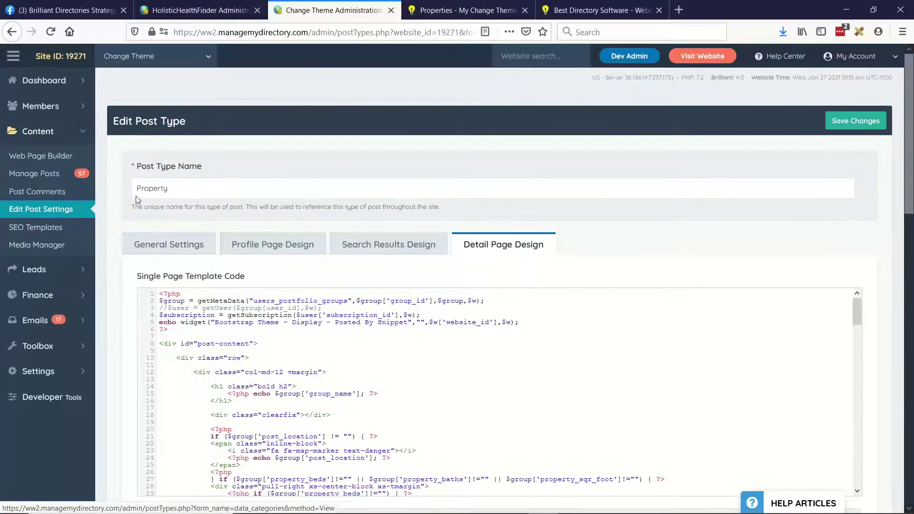
Restore the detail page's default template code from the Property post type and save the changes.
scroll(149, 267, down, 5)
drag(143, 283, 272, 281)
scroll(128, 354, up, 3)
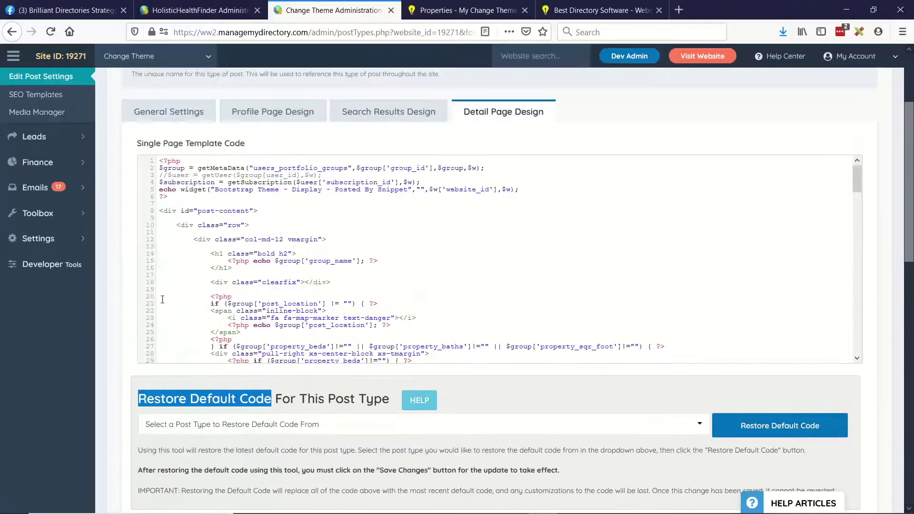
scroll(253, 251, down, 2)
click(250, 433)
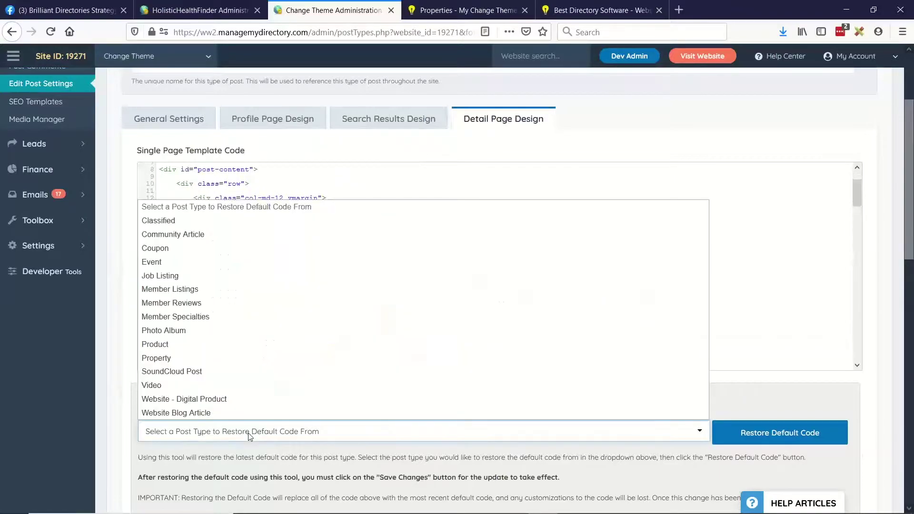
click(179, 358)
click(802, 432)
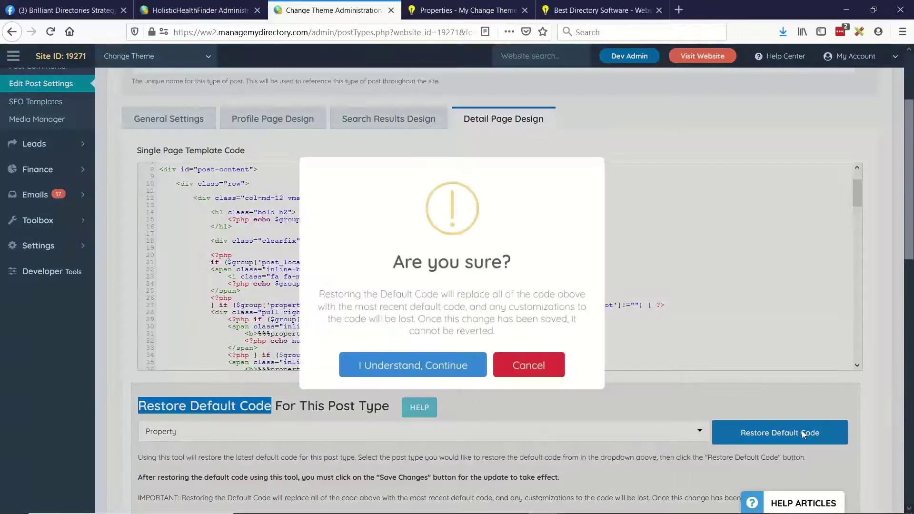
click(429, 363)
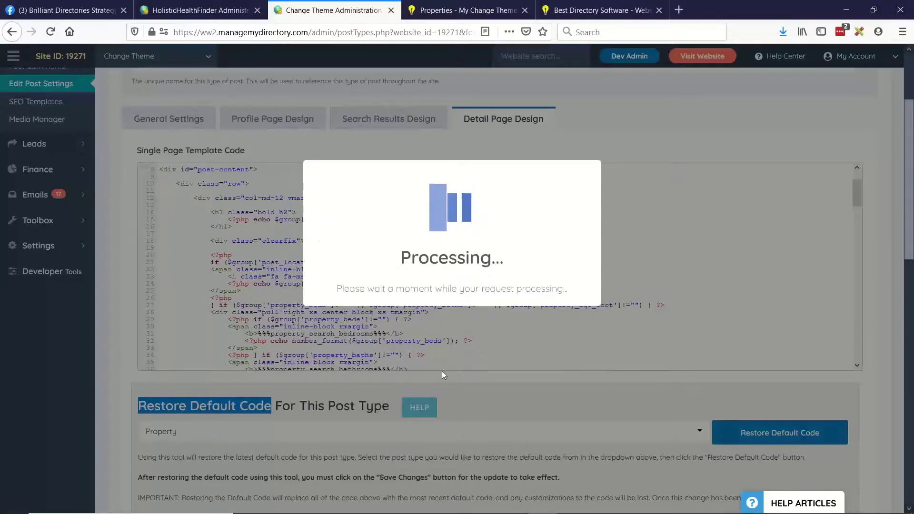
click(452, 339)
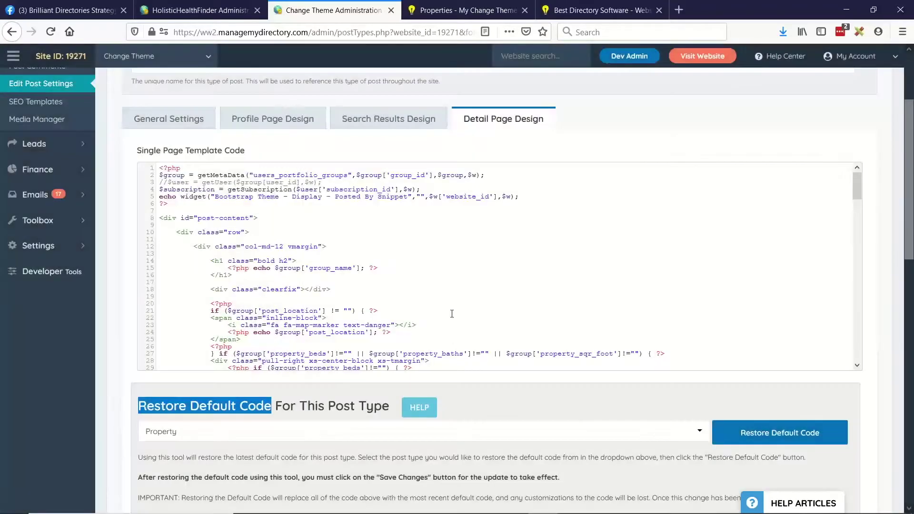
key(ctrl+s)
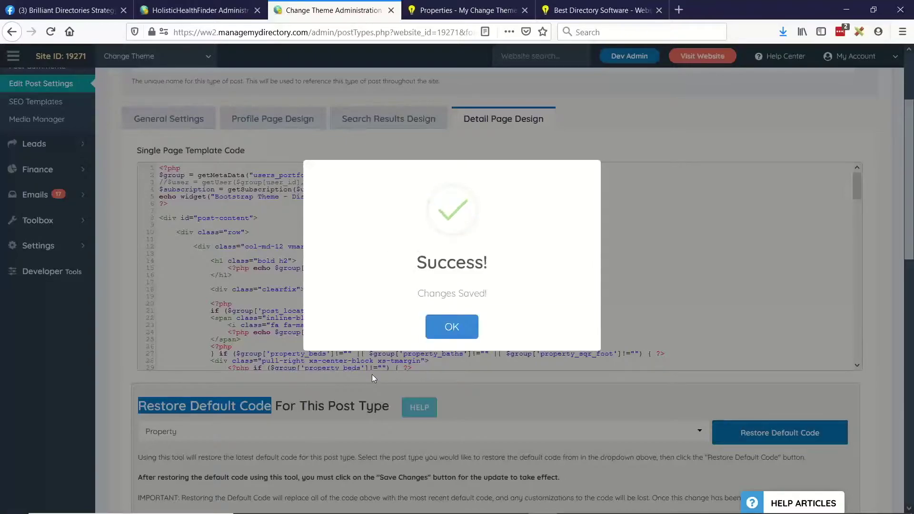
click(432, 327)
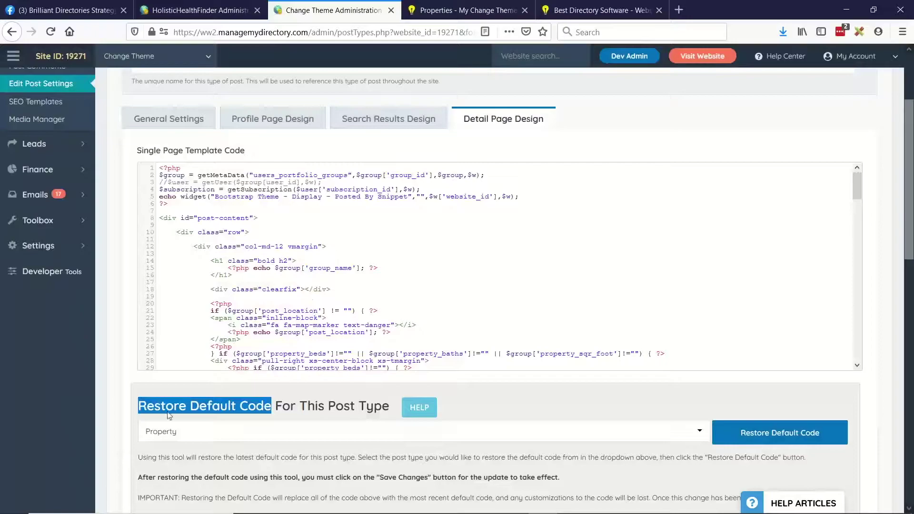
Review the Restore Default Code notes and its list of source post types, keeping Property as the source.
click(341, 405)
scroll(264, 416, down, 2)
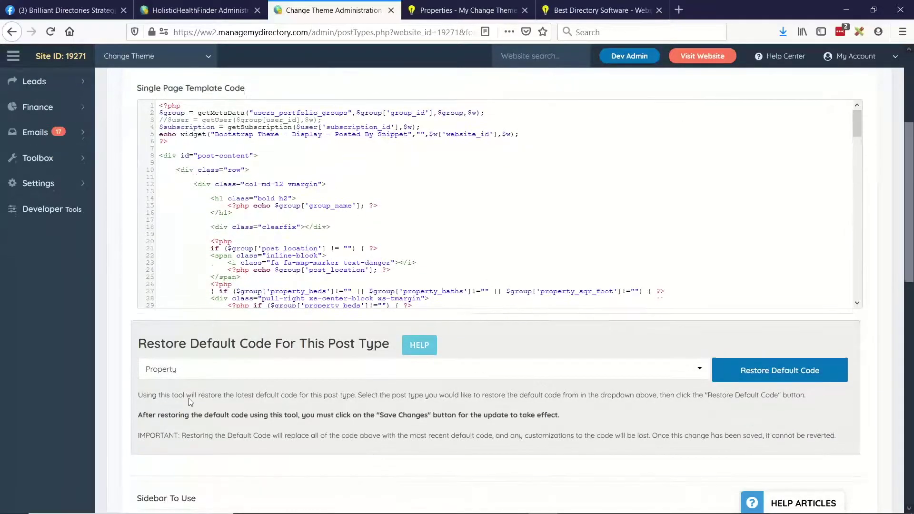
click(200, 368)
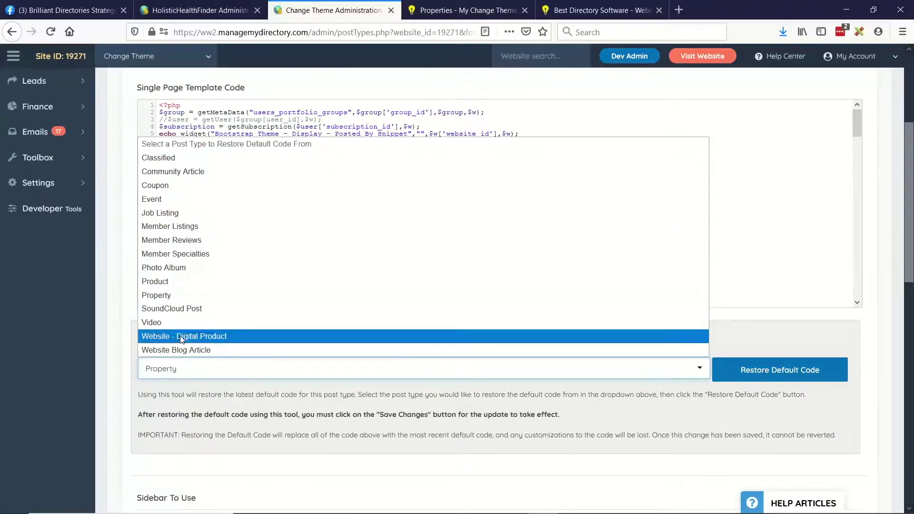
click(183, 295)
scroll(188, 314, up, 3)
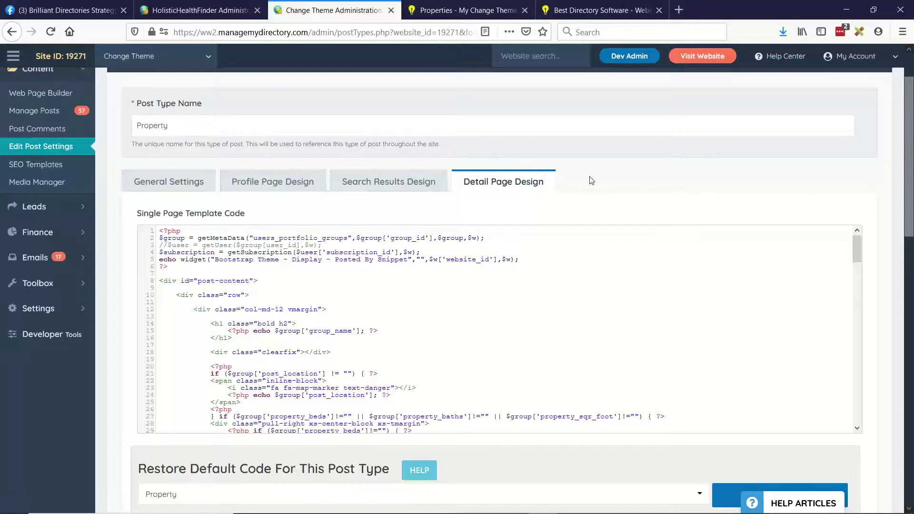
scroll(602, 200, up, 2)
key(alt+Tab)
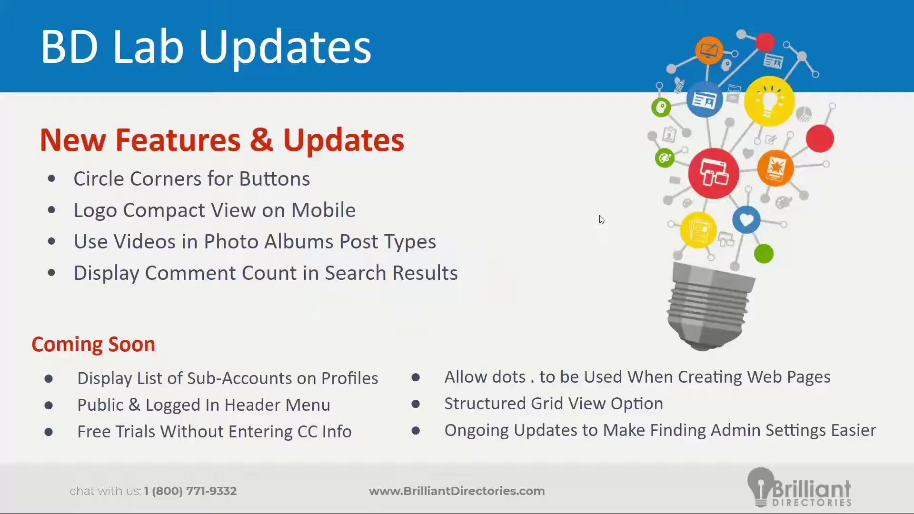
key(alt+Tab)
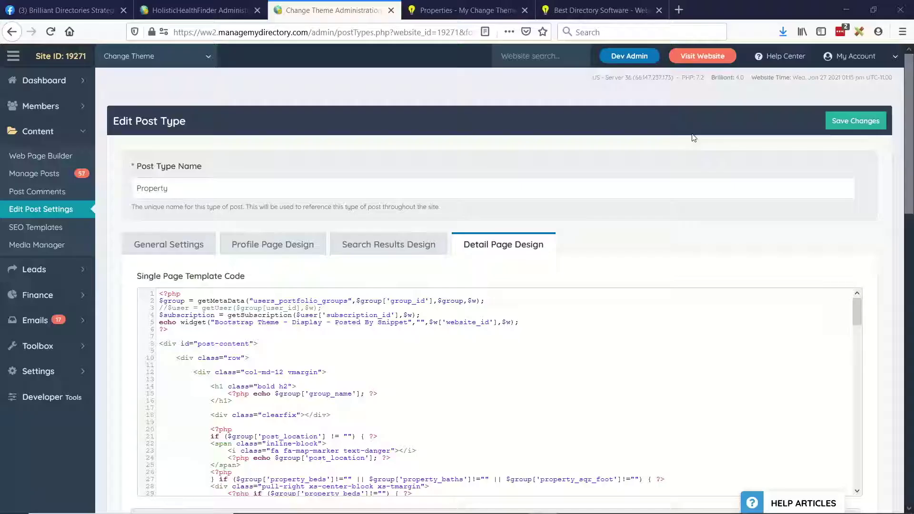
Return to the member's property photos and compare the Video fields of Photo #1 and Photo #2.
click(448, 12)
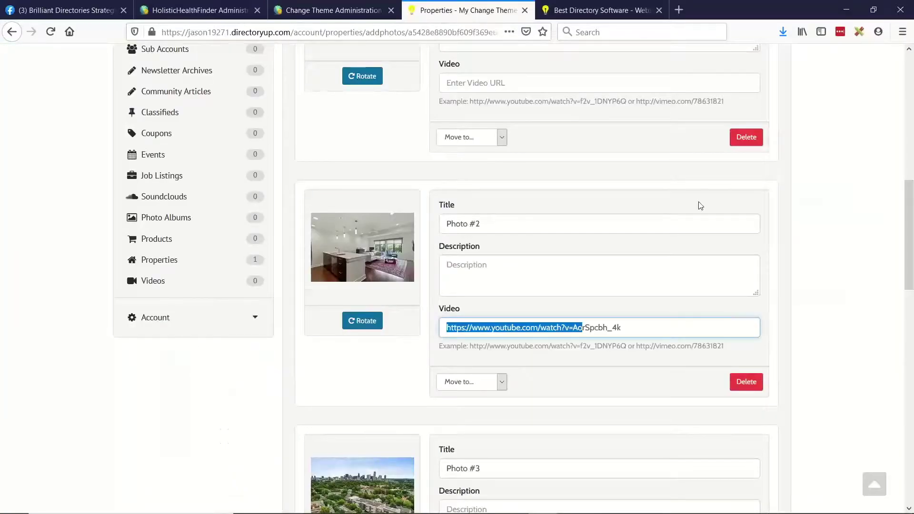
click(837, 195)
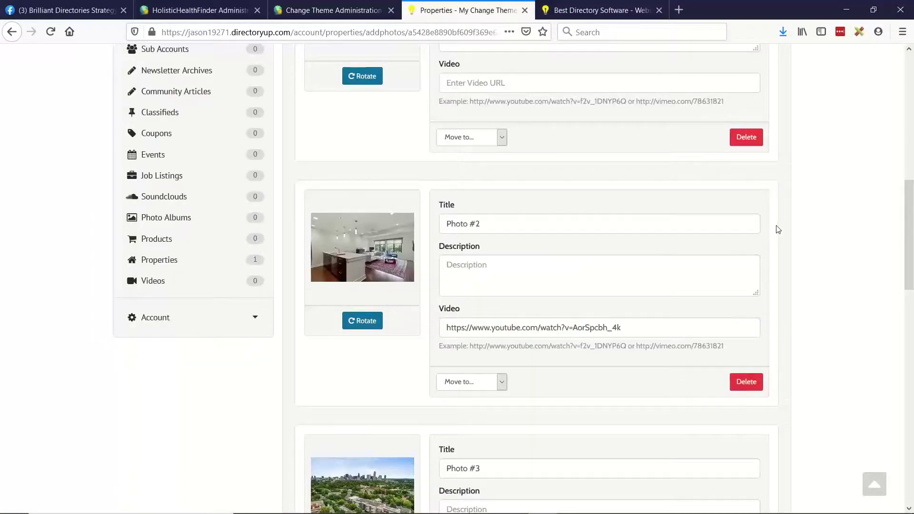
scroll(788, 257, up, 2)
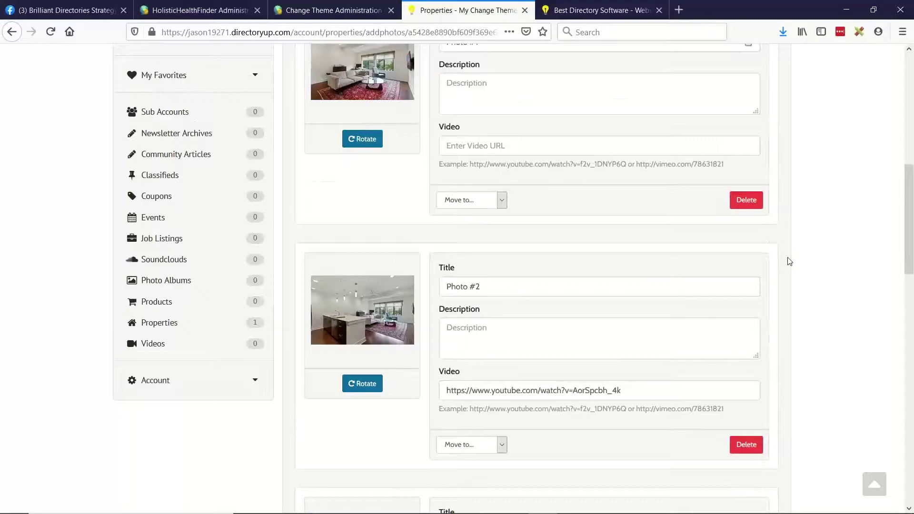
scroll(791, 258, down, 2)
scroll(793, 258, up, 2)
scroll(824, 257, down, 2)
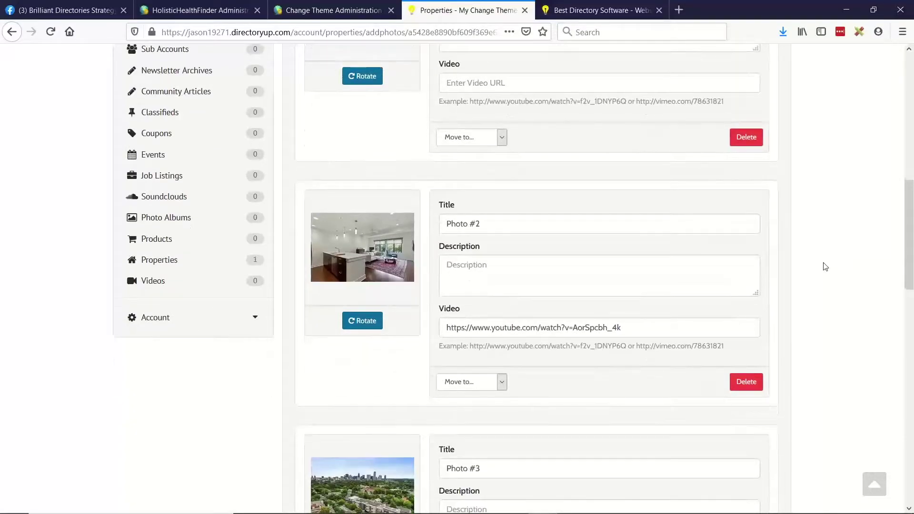
scroll(578, 255, up, 8)
scroll(608, 277, down, 4)
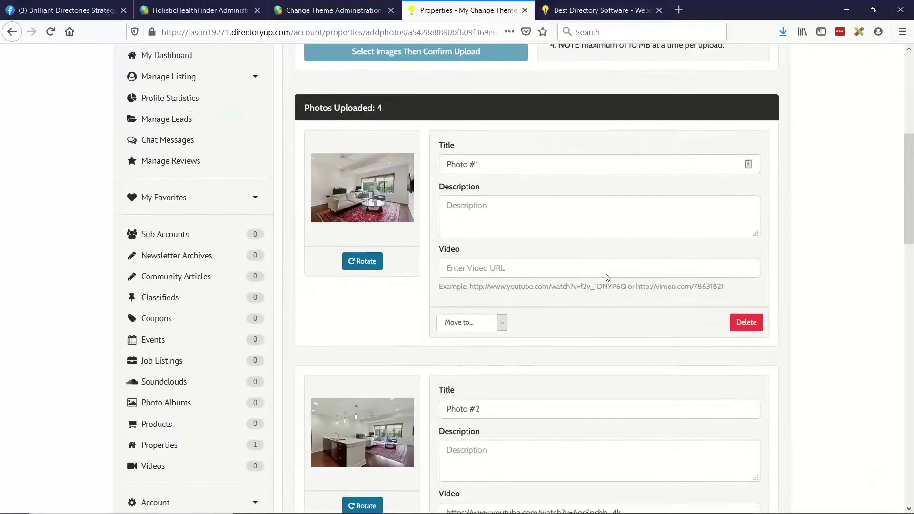
Review the example video URL formats under Photo #2 and clear its Video field.
scroll(608, 278, down, 3)
mouse_move(442, 348)
mouse_down()
mouse_move(679, 349)
mouse_move(453, 347)
mouse_up()
click(683, 352)
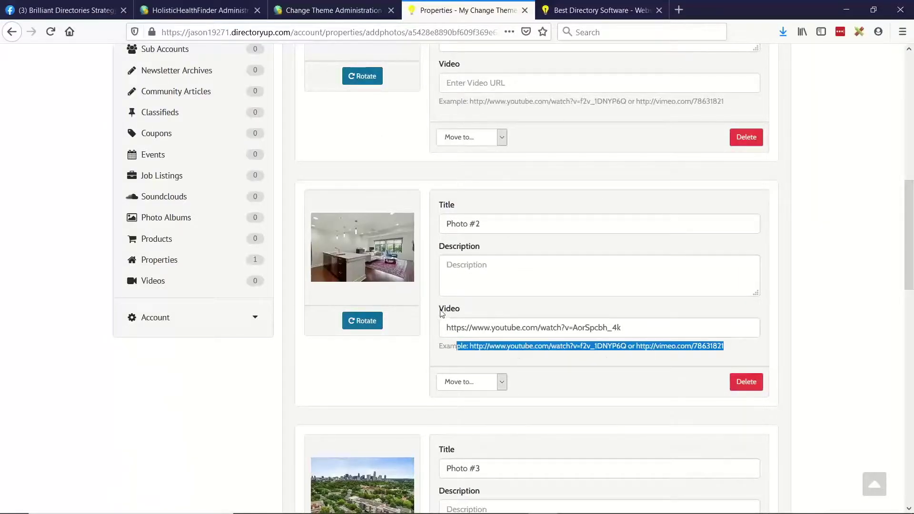
drag(439, 308, 470, 310)
click(451, 357)
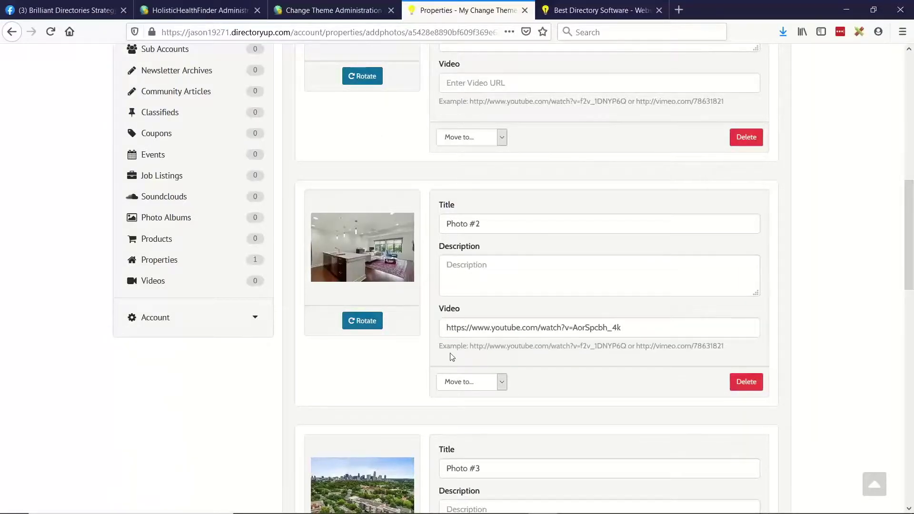
drag(690, 327, 404, 333)
key(BackSpace)
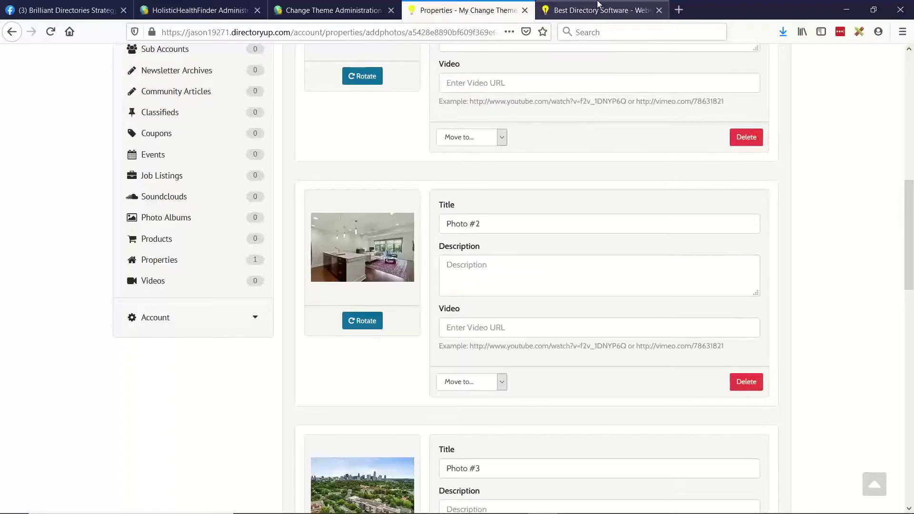
Open the property's edit form and check the description editor's option for inserting a video by URL.
scroll(543, 343, up, 8)
scroll(543, 343, down, 1)
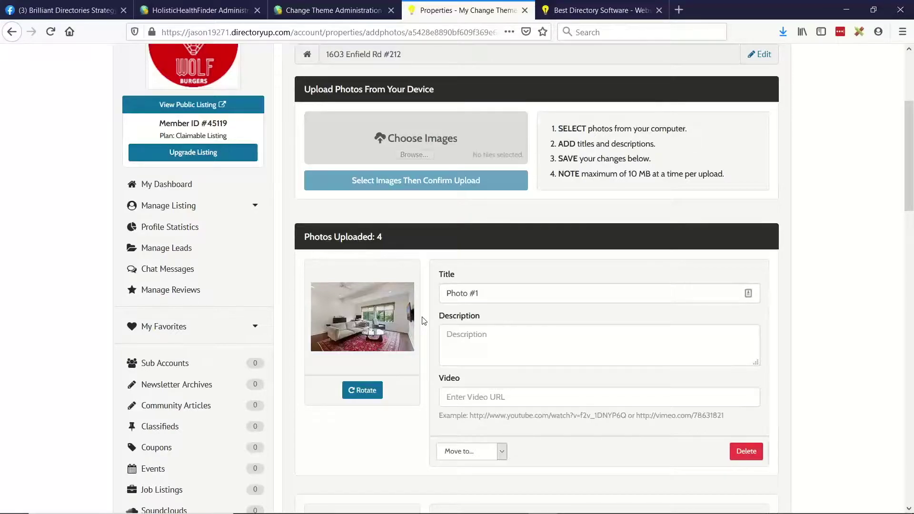
scroll(424, 321, up, 2)
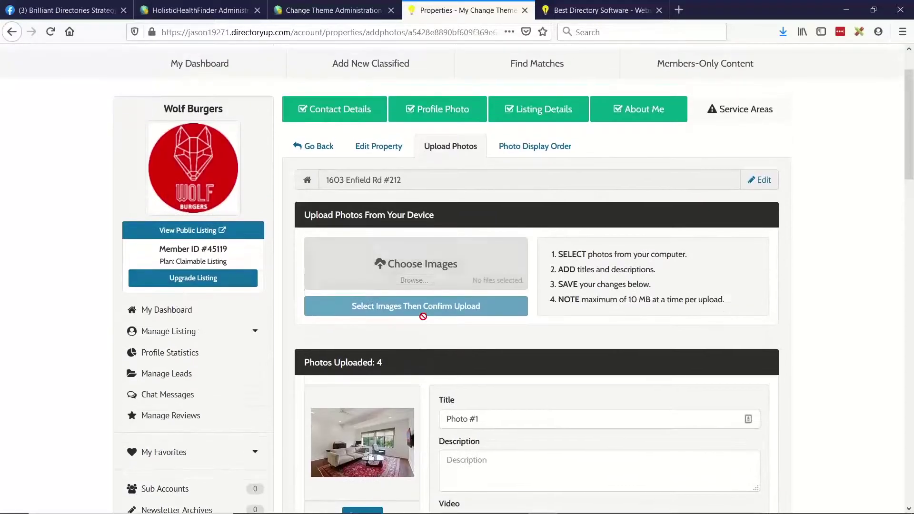
click(376, 152)
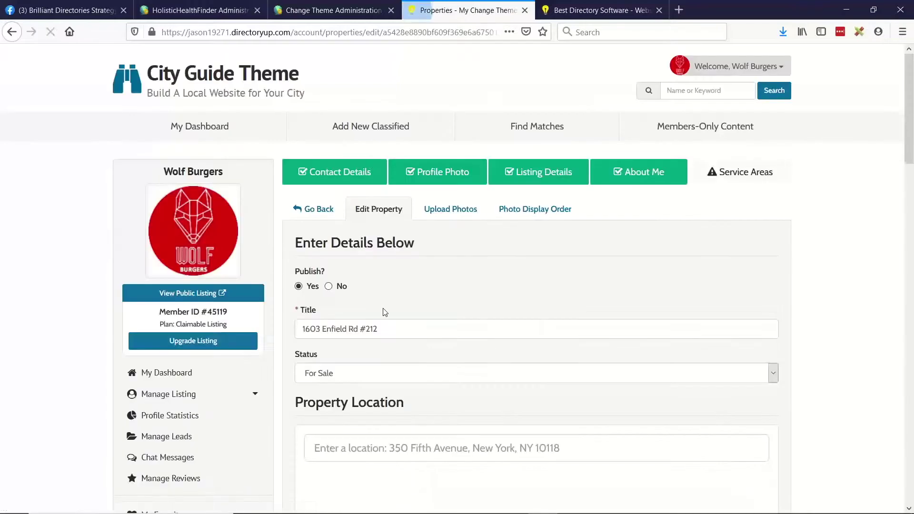
scroll(413, 333, down, 2)
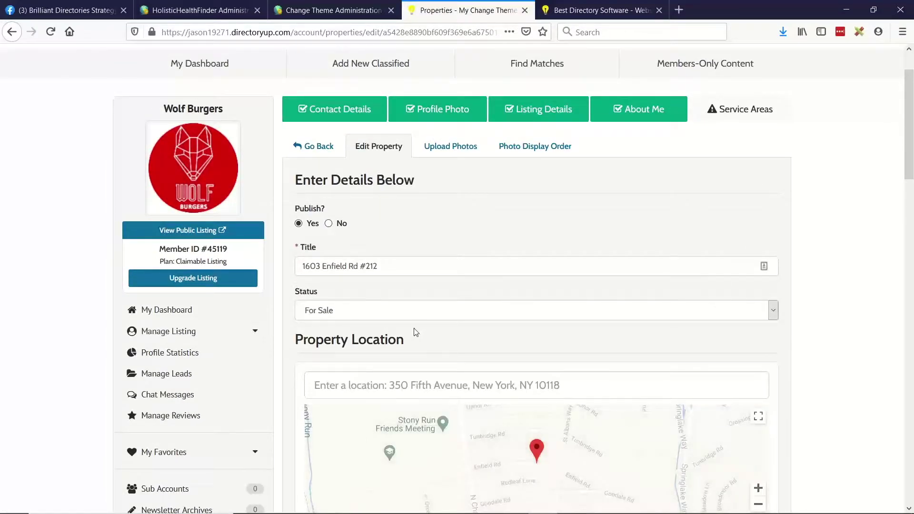
scroll(293, 165, down, 12)
scroll(293, 169, down, 2)
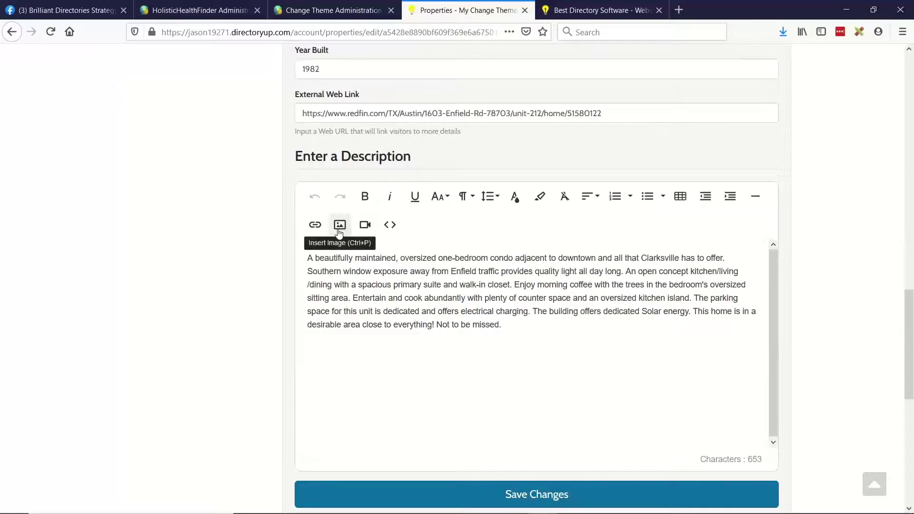
click(365, 225)
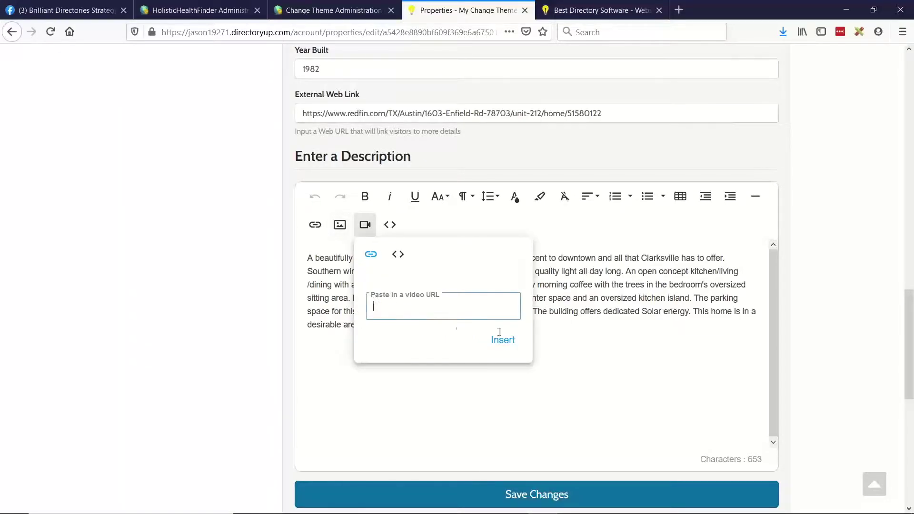
click(603, 305)
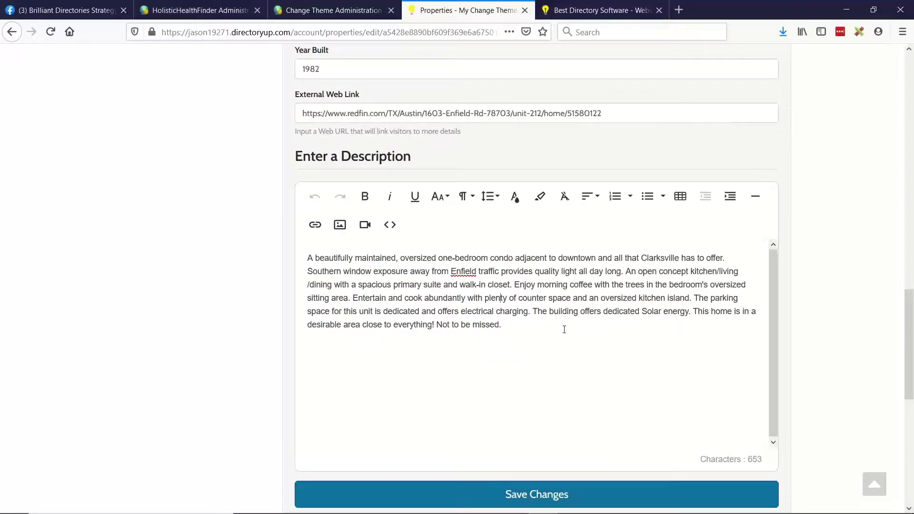
Review the property's description text together with the editor's image option and the External Web Link field.
drag(564, 329, 307, 257)
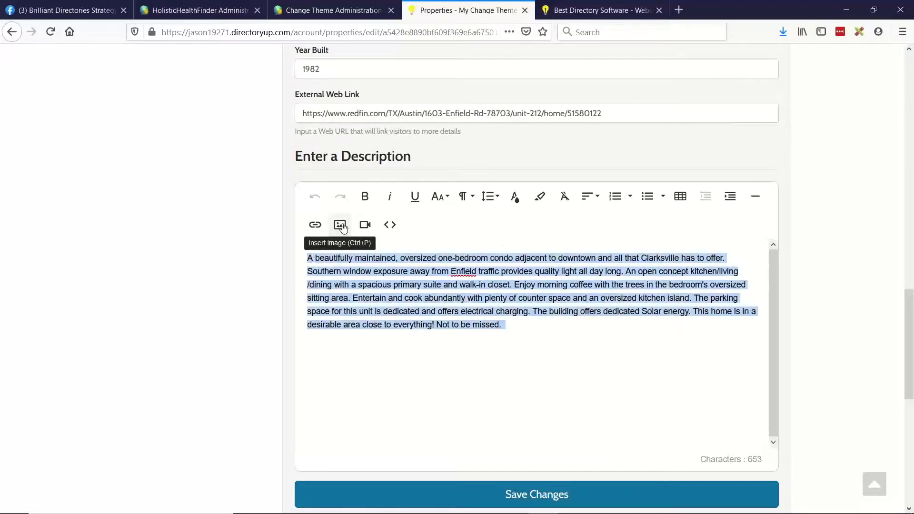
click(450, 291)
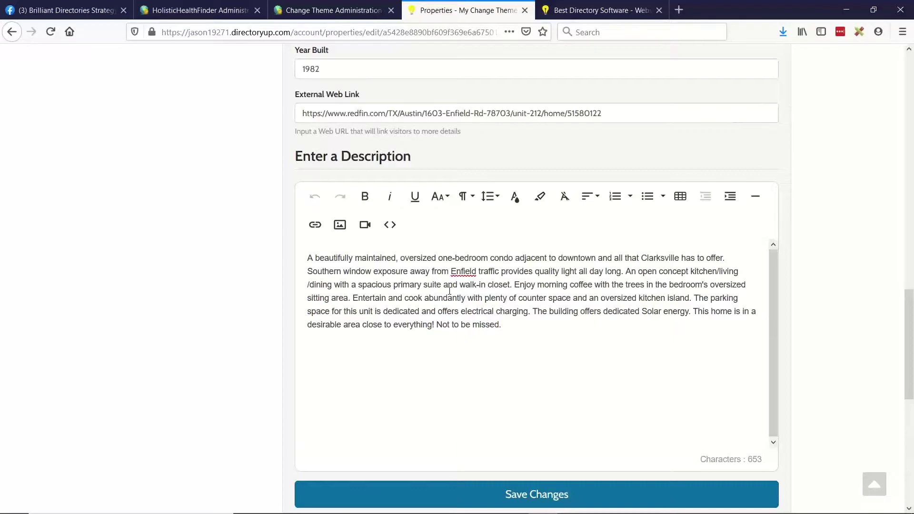
scroll(306, 288, up, 3)
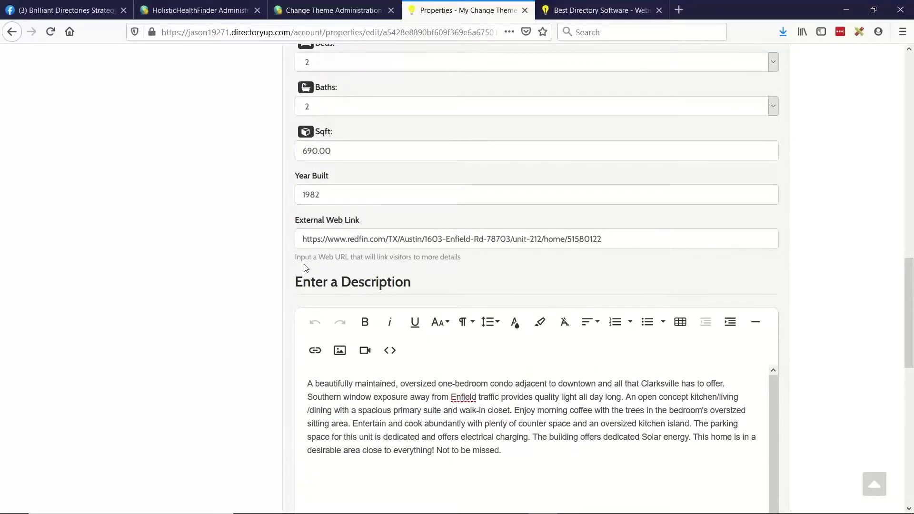
scroll(322, 310, down, 2)
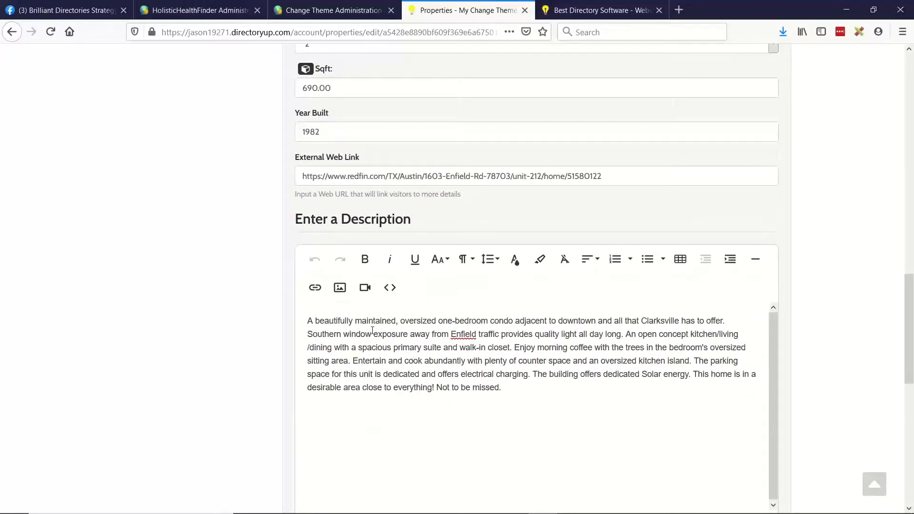
drag(540, 387, 303, 317)
Check the New Features & Updates slide, return to the browser and view the member's property post from the properties list.
key(alt+Tab)
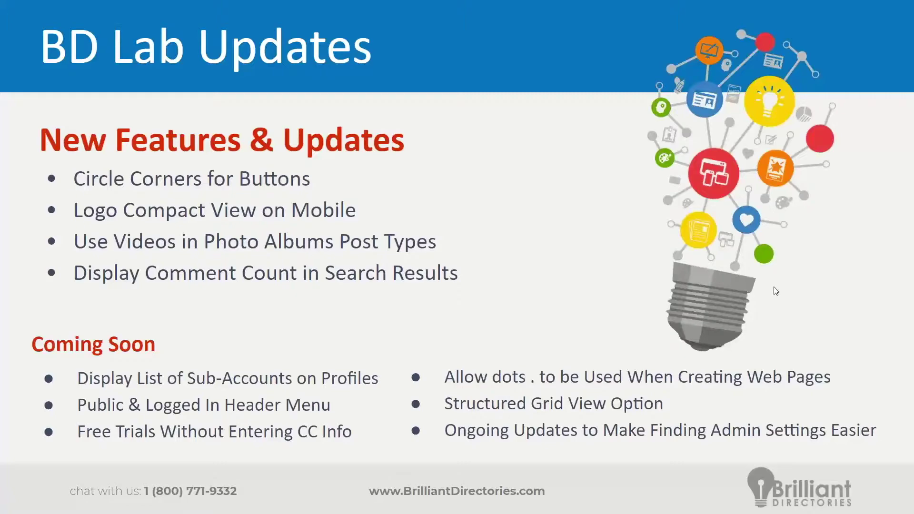
key(alt+Tab)
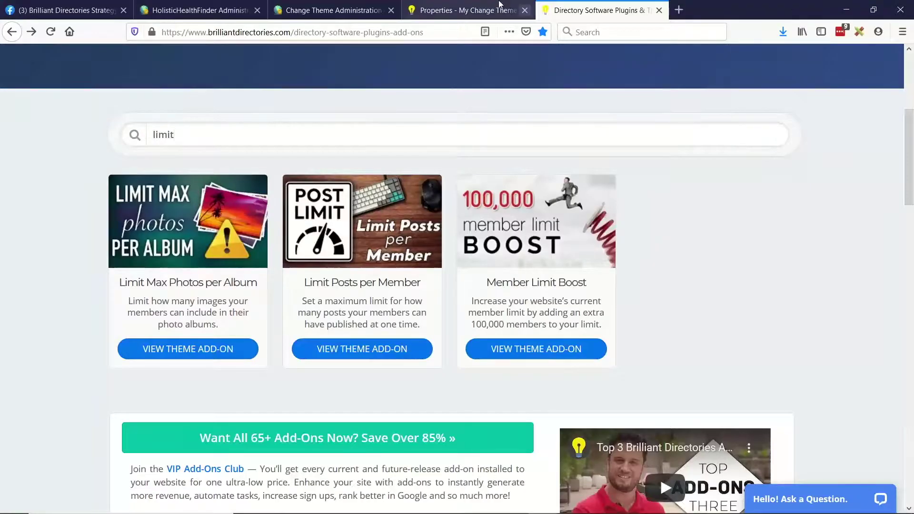
click(466, 10)
scroll(410, 217, up, 10)
scroll(409, 217, up, 4)
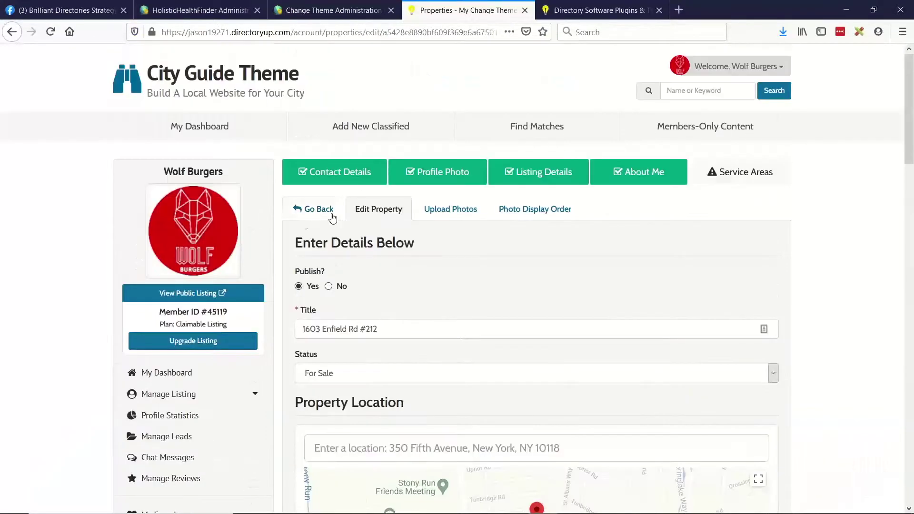
click(304, 219)
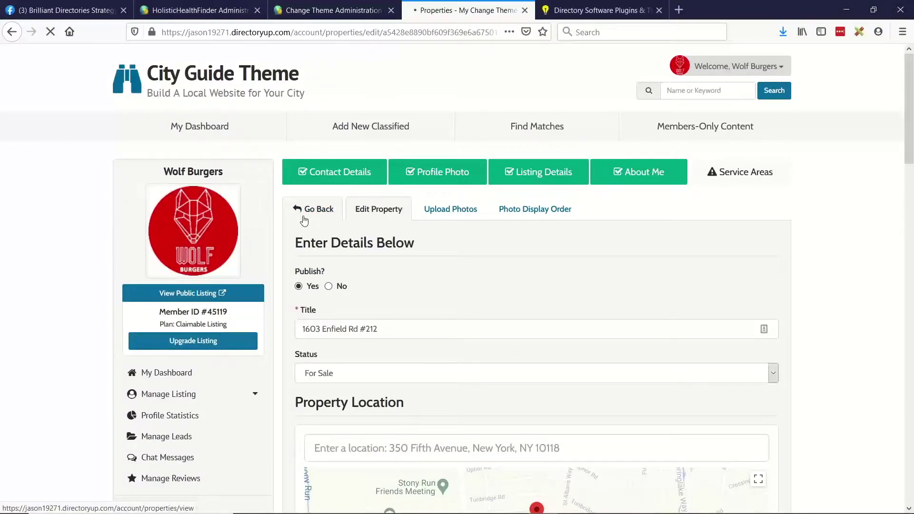
click(737, 276)
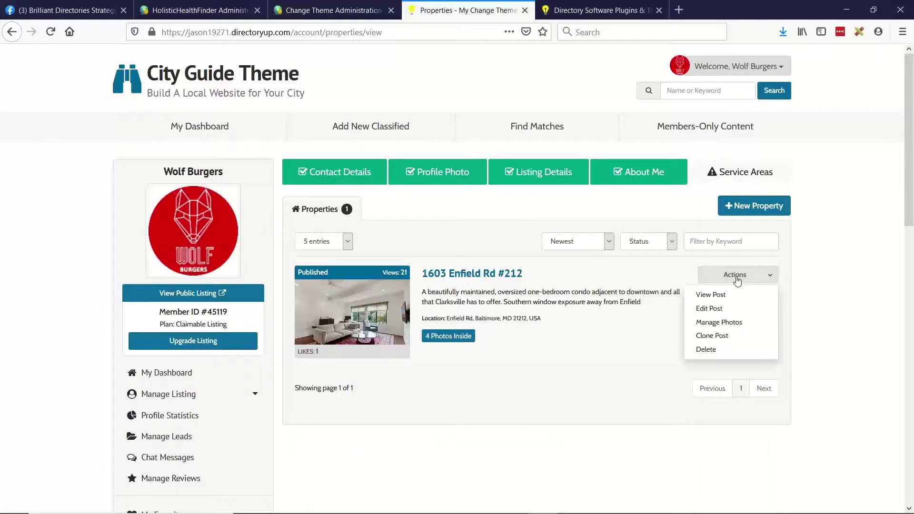
click(711, 294)
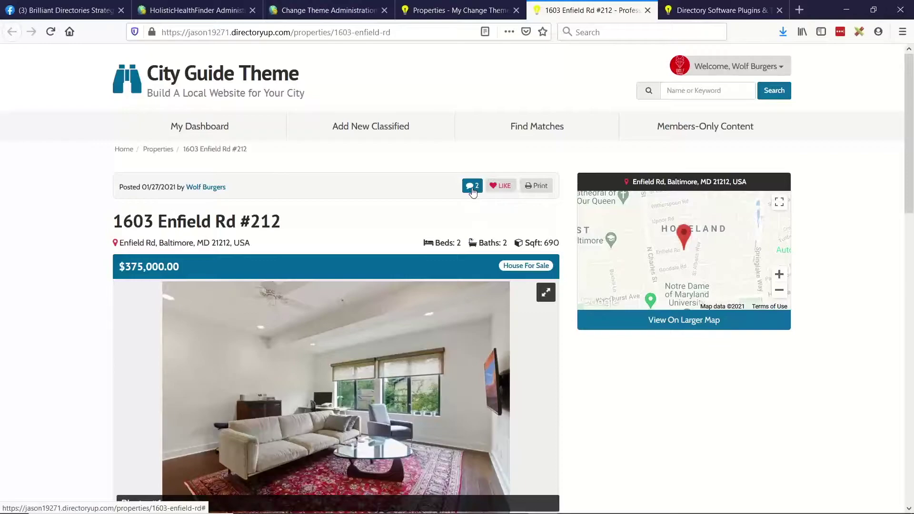
Post the comment "Write a comment if they choose to." in the comment section of the property post.
scroll(398, 198, down, 5)
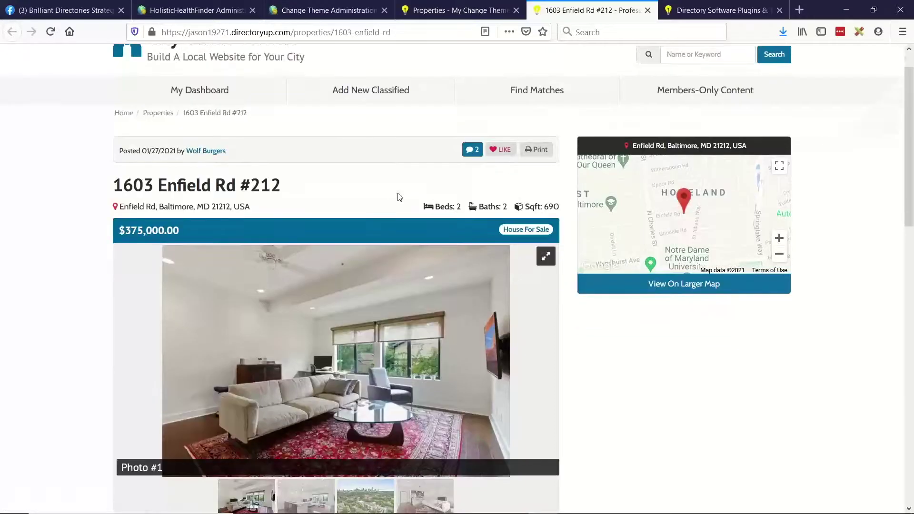
scroll(623, 347, down, 6)
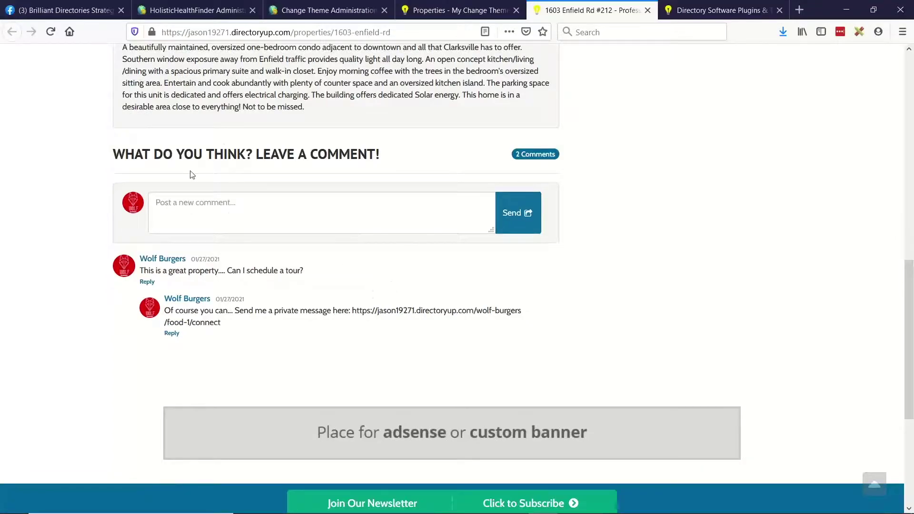
drag(125, 153, 339, 144)
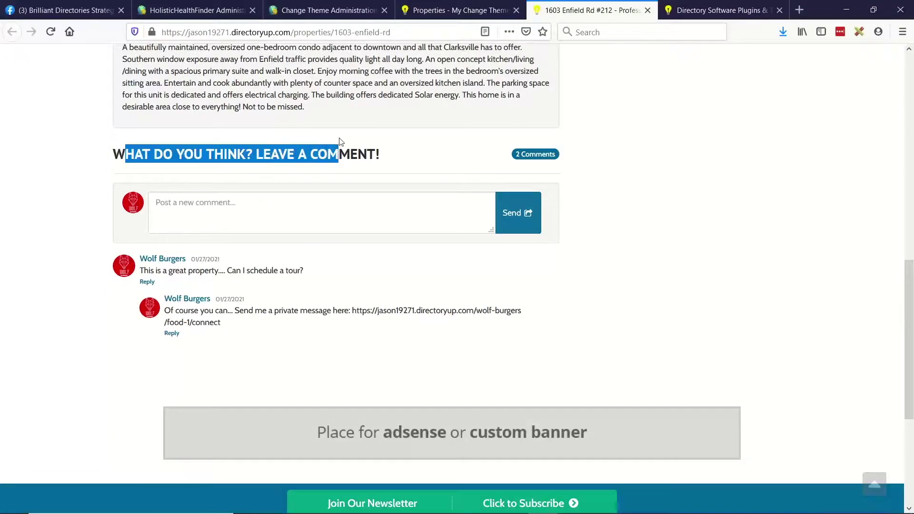
click(313, 185)
click(223, 222)
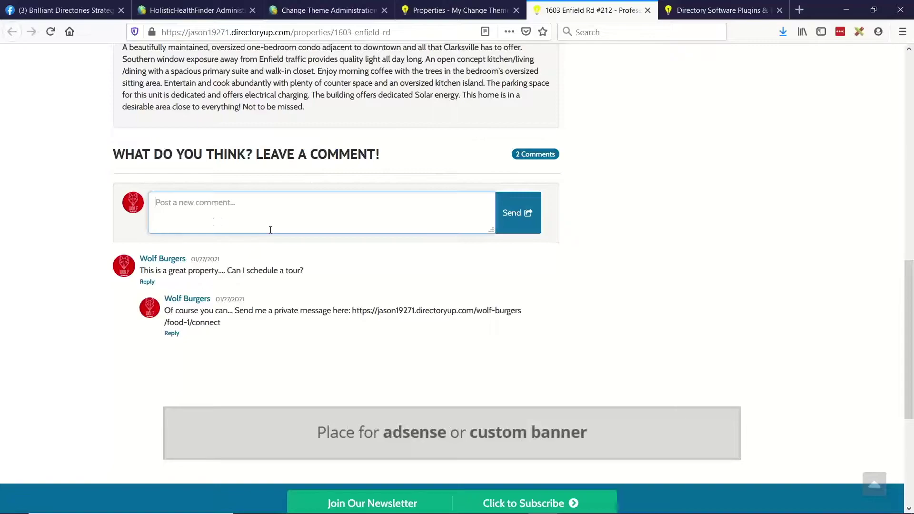
text(Write a comment if they choose to.)
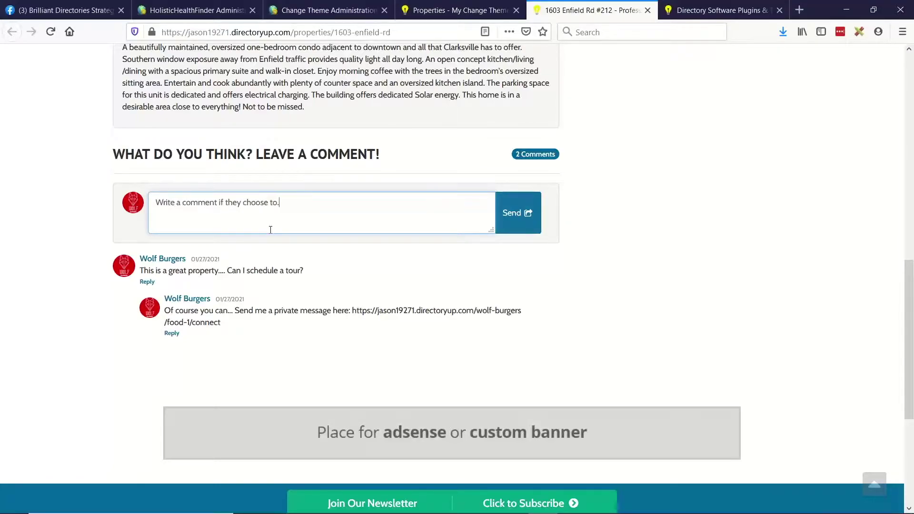
click(524, 216)
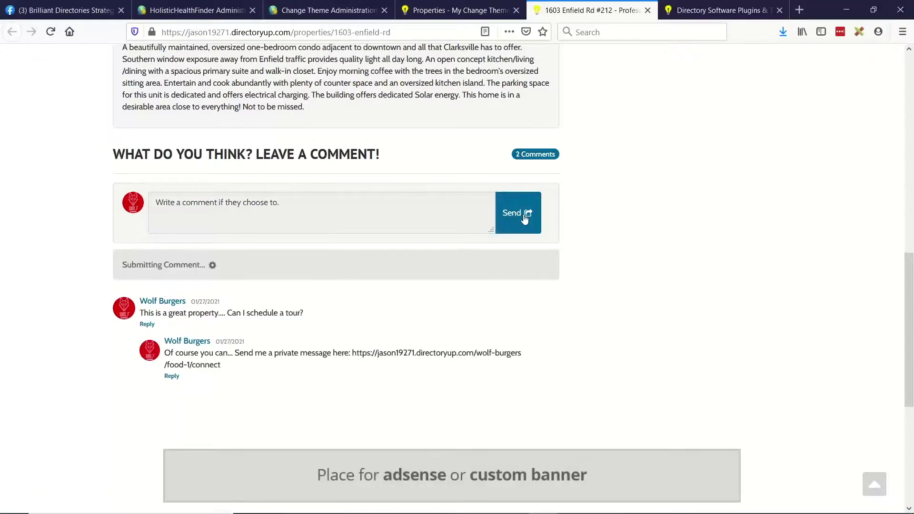
Examine the comment thread, reload the property post and check the comment counter beside the Like button.
scroll(215, 146, down, 5)
scroll(610, 287, up, 5)
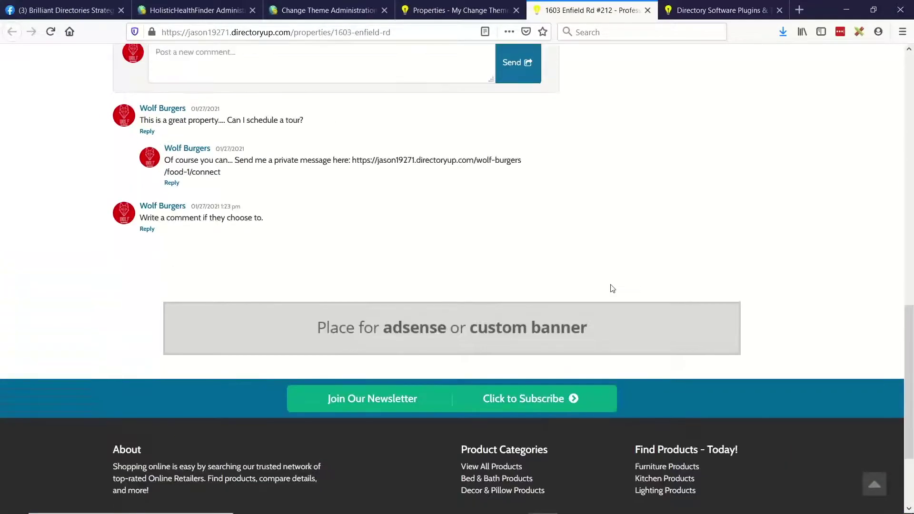
scroll(524, 201, up, 1)
click(50, 32)
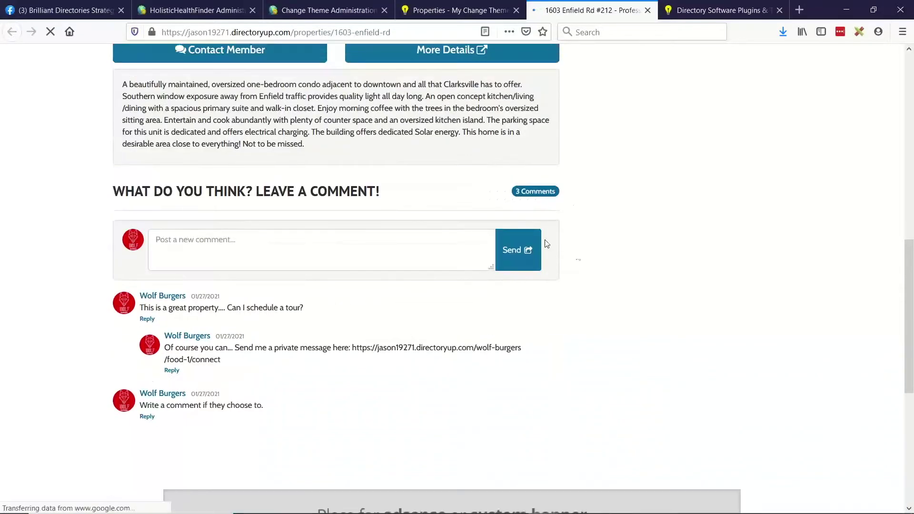
scroll(592, 201, up, 4)
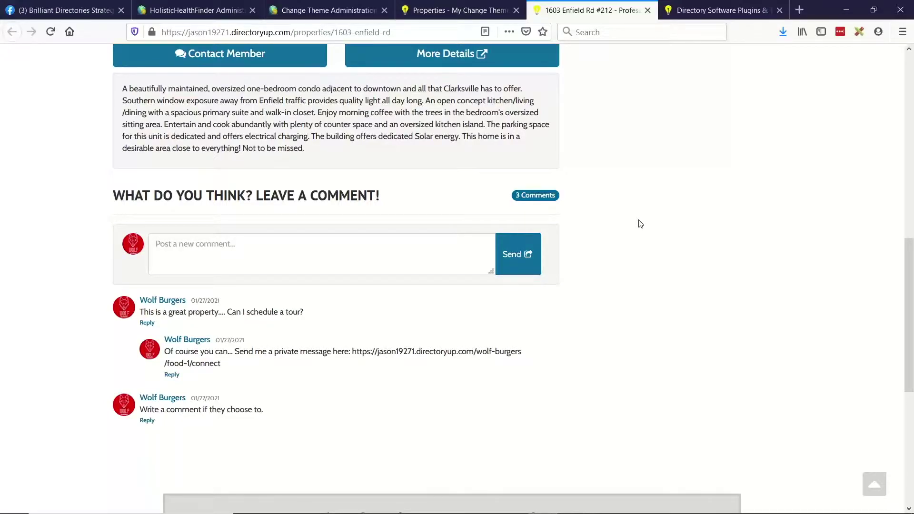
scroll(641, 223, up, 4)
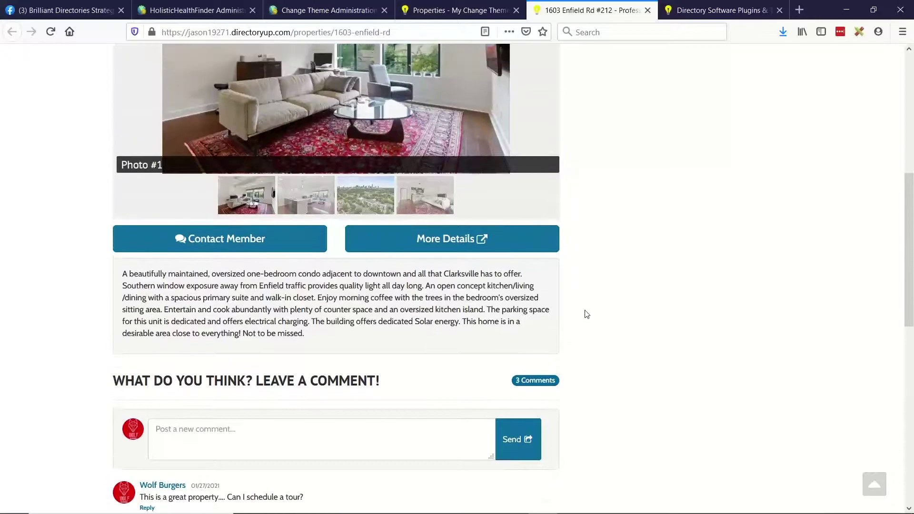
scroll(587, 315, up, 7)
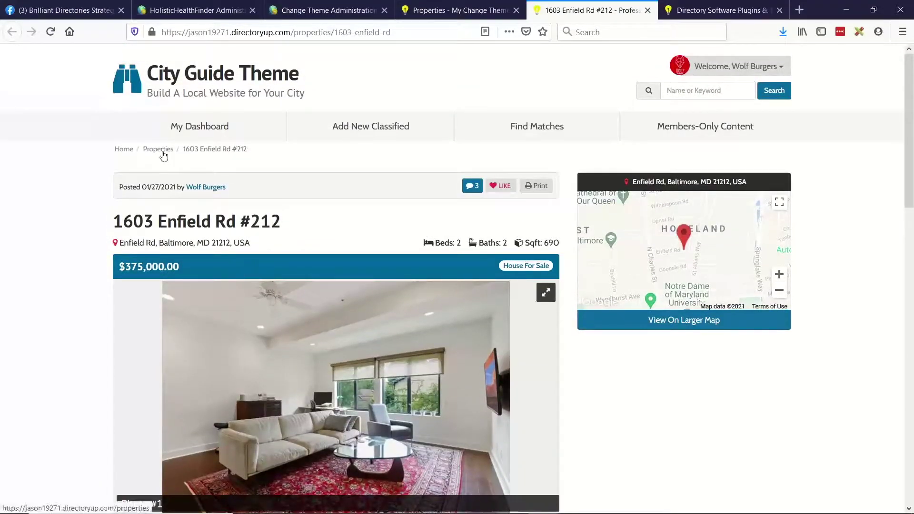
Open the public Property Listings page and check the comment count on the member's property in the search results.
click(162, 150)
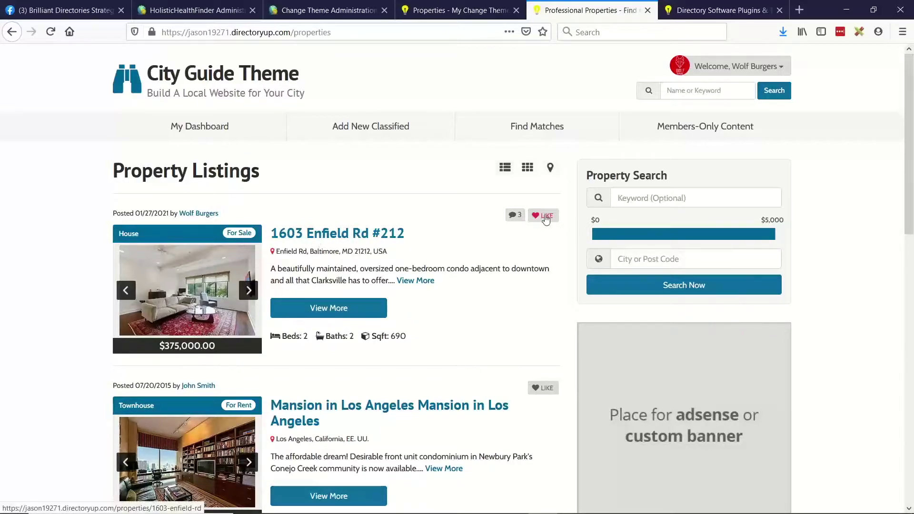
scroll(533, 324, down, 1)
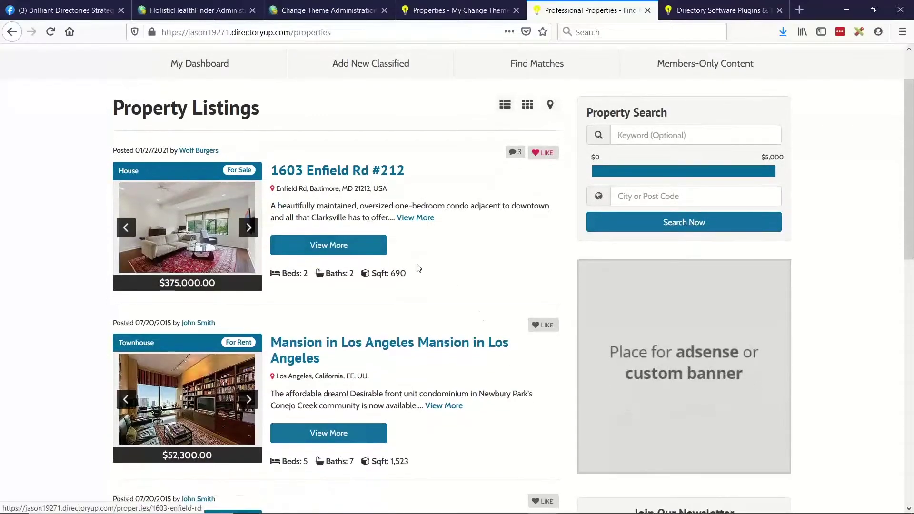
scroll(548, 292, up, 1)
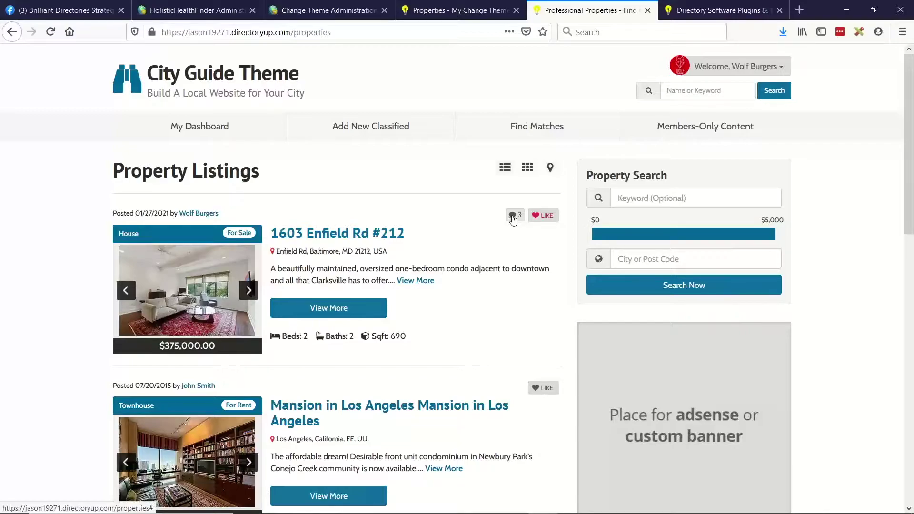
Open the admin's post comment settings and review the section title text and maximum character limit.
click(324, 10)
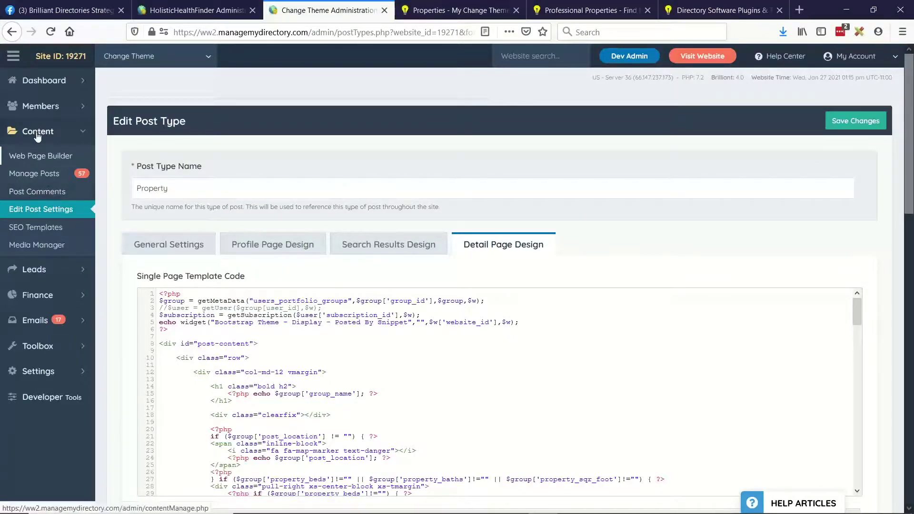
click(38, 195)
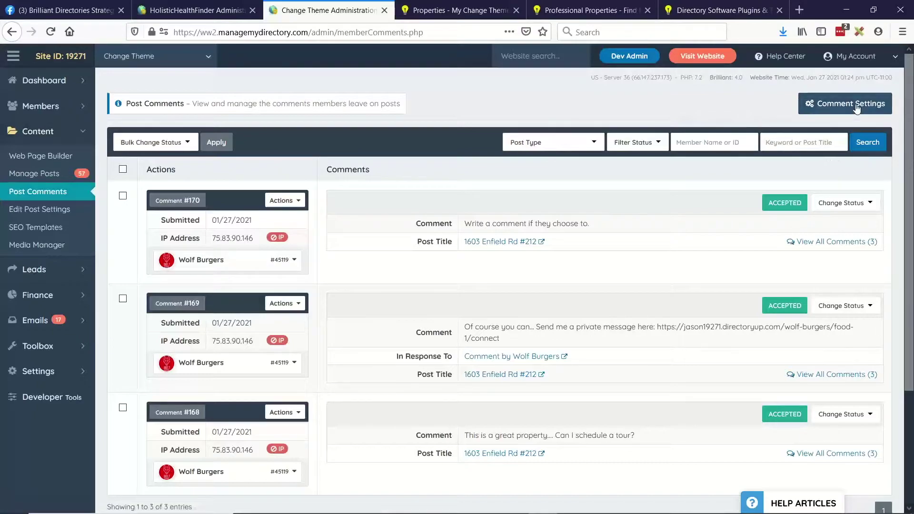
click(834, 103)
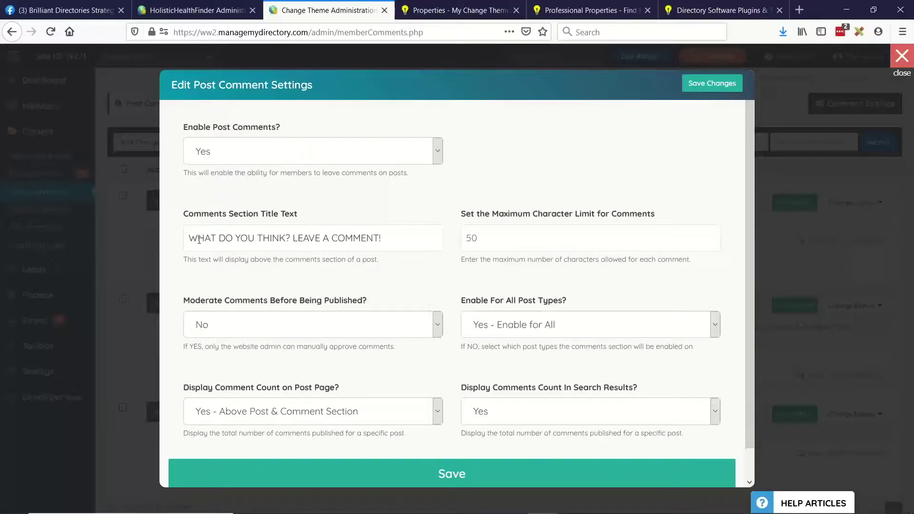
drag(445, 238, 225, 216)
click(290, 246)
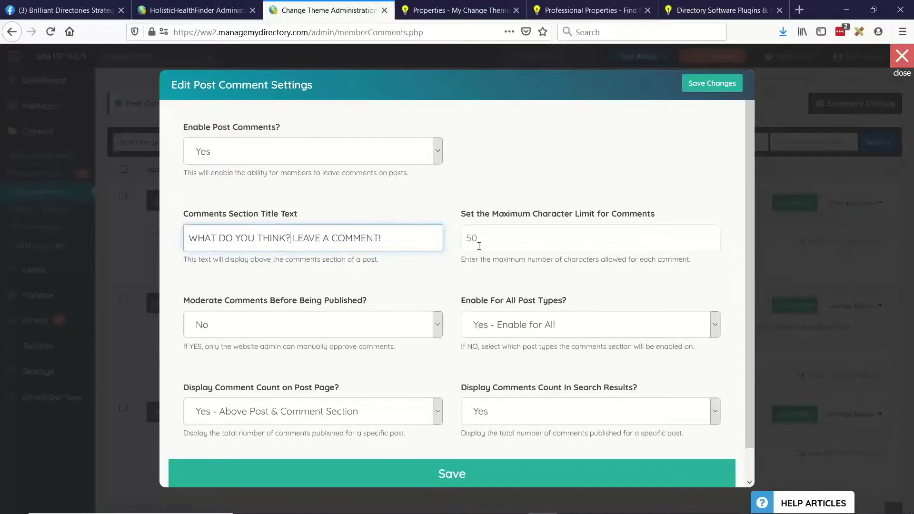
click(492, 232)
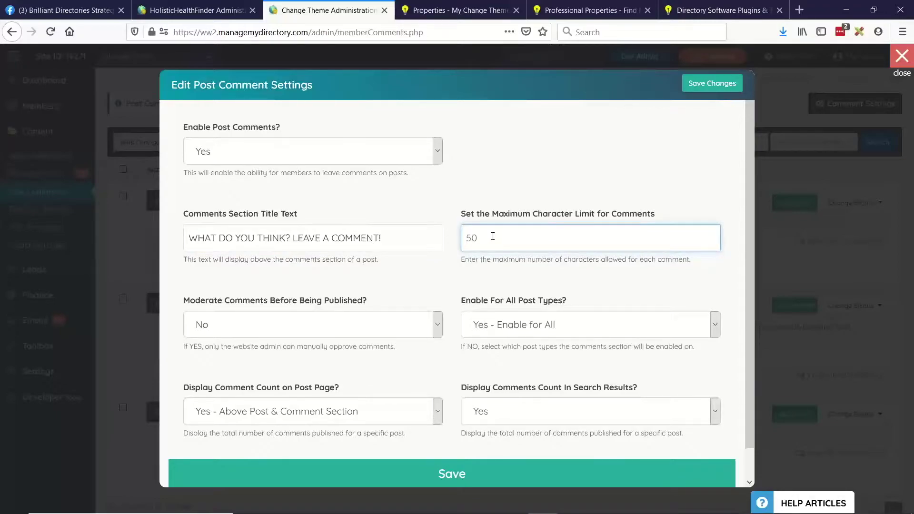
scroll(493, 236, down, 1)
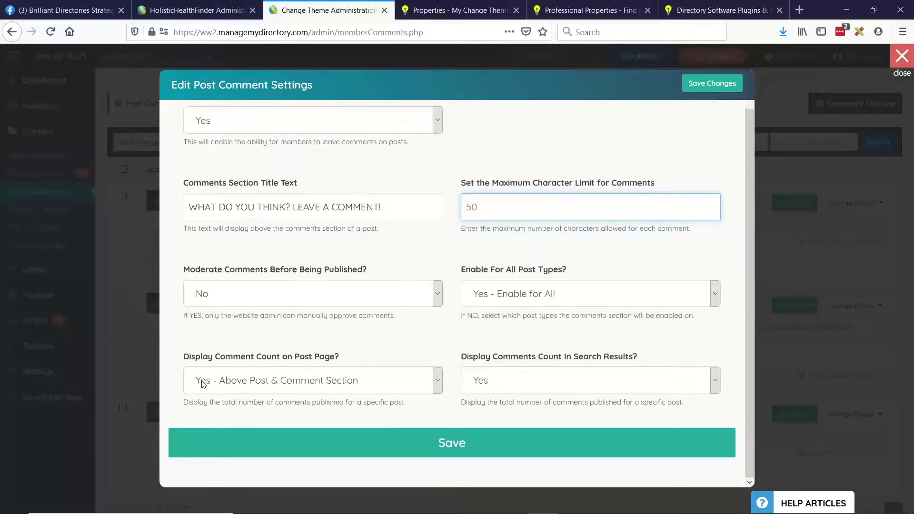
Review the options for displaying the comment count on the post page and choose "Yes - Above Post & Comment Section".
drag(184, 361, 221, 360)
click(224, 360)
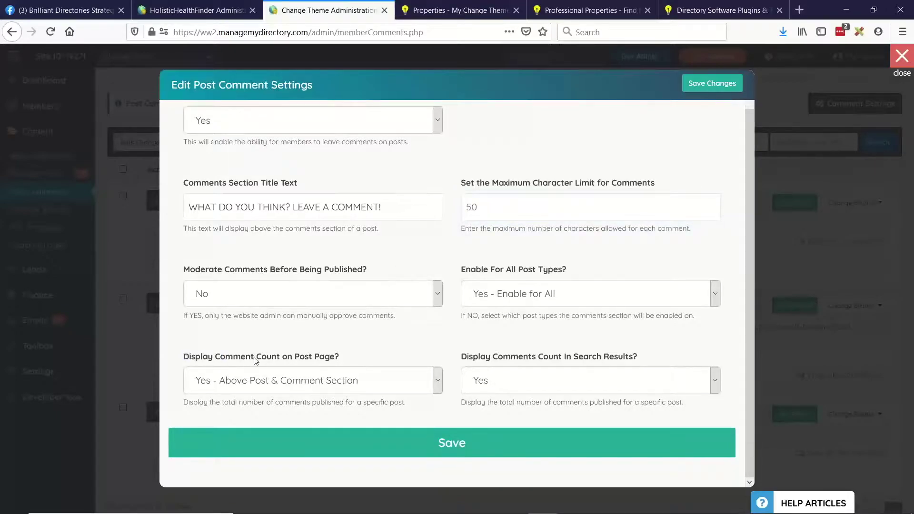
click(231, 379)
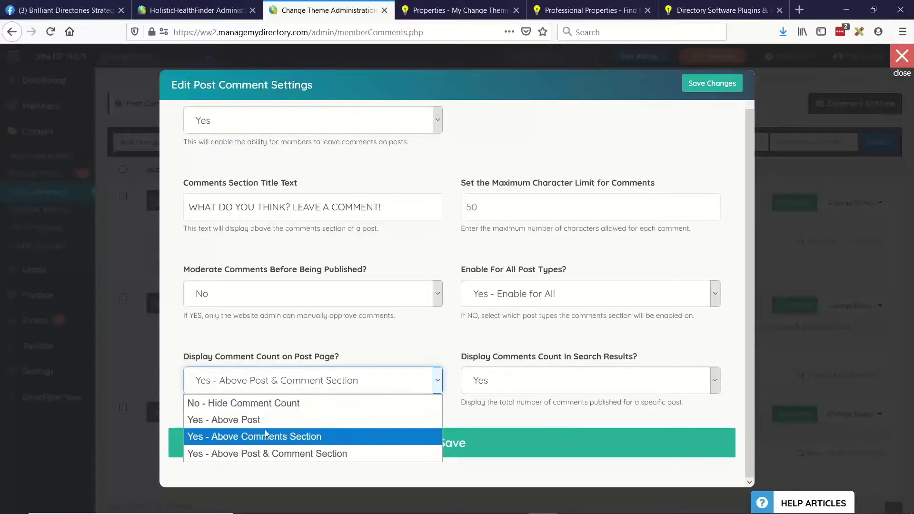
click(258, 455)
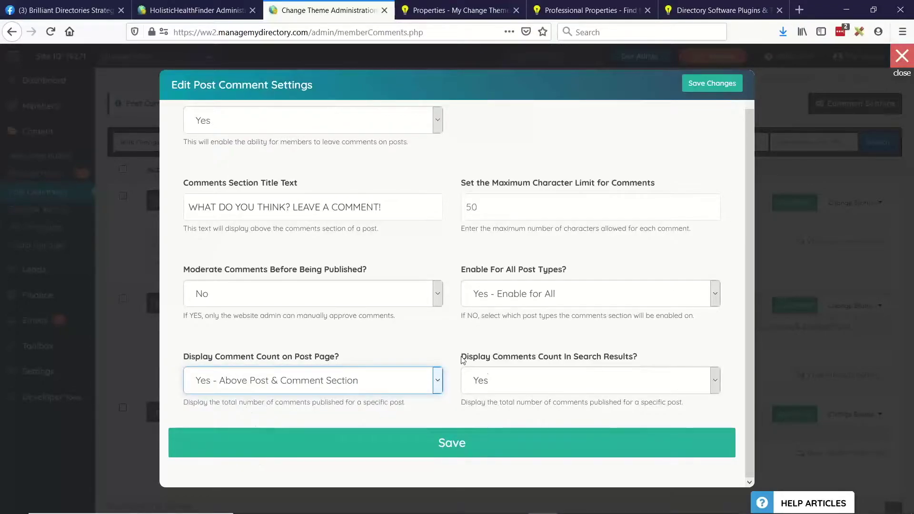
Try No for displaying the comments count in search results and set it back to Yes.
drag(461, 356, 658, 356)
click(572, 360)
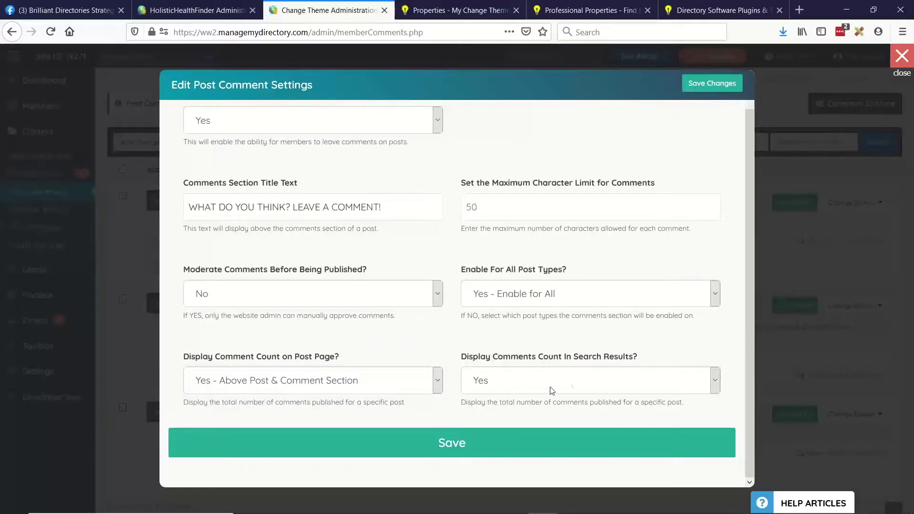
click(499, 382)
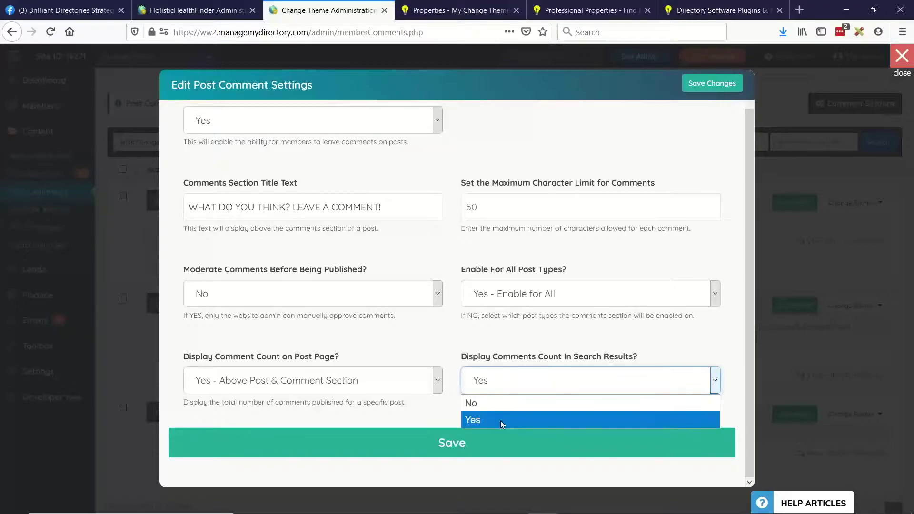
click(501, 405)
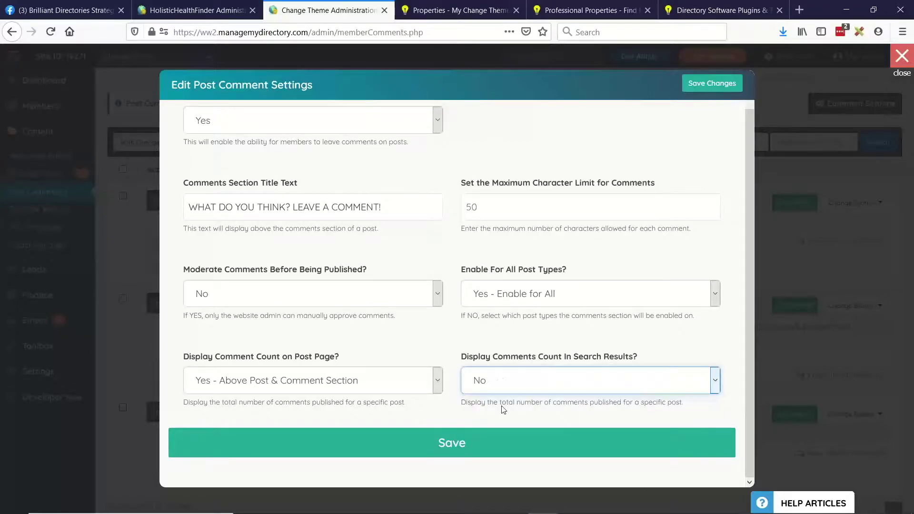
click(502, 382)
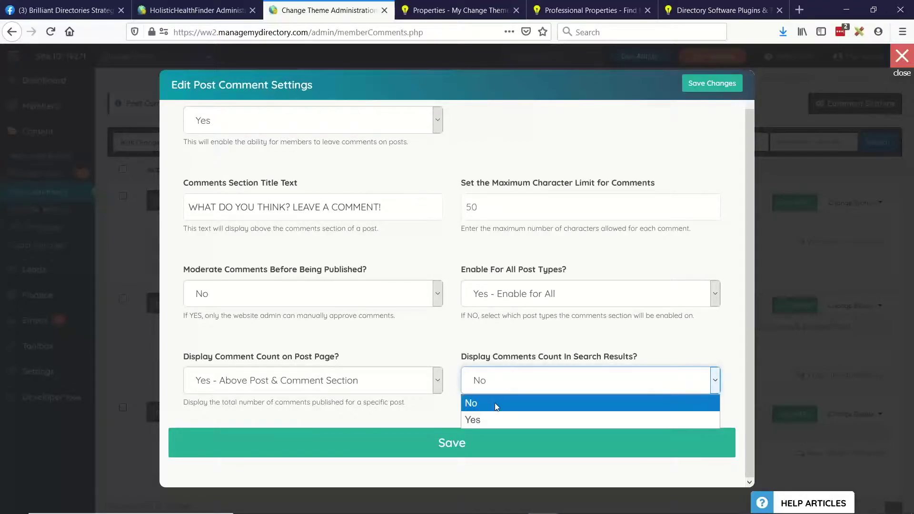
click(494, 419)
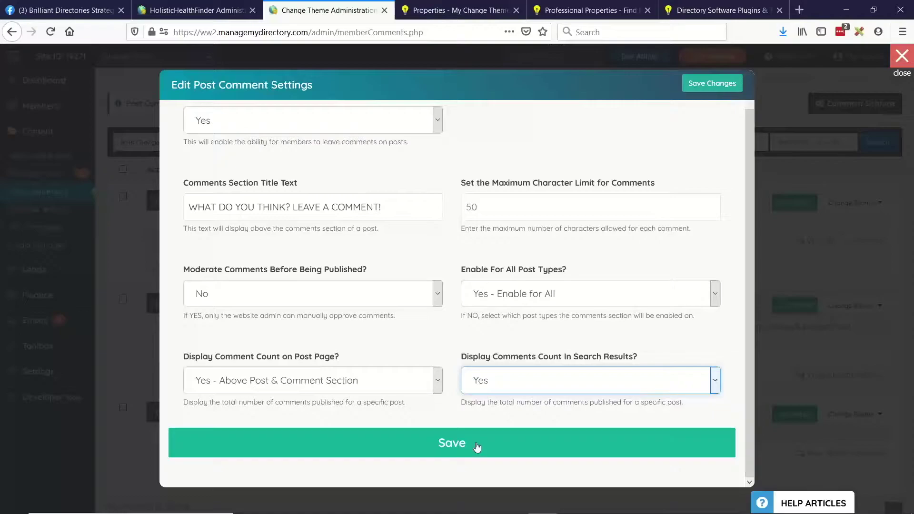
Close the comment settings without saving and return to the New Features & Updates slide.
click(773, 103)
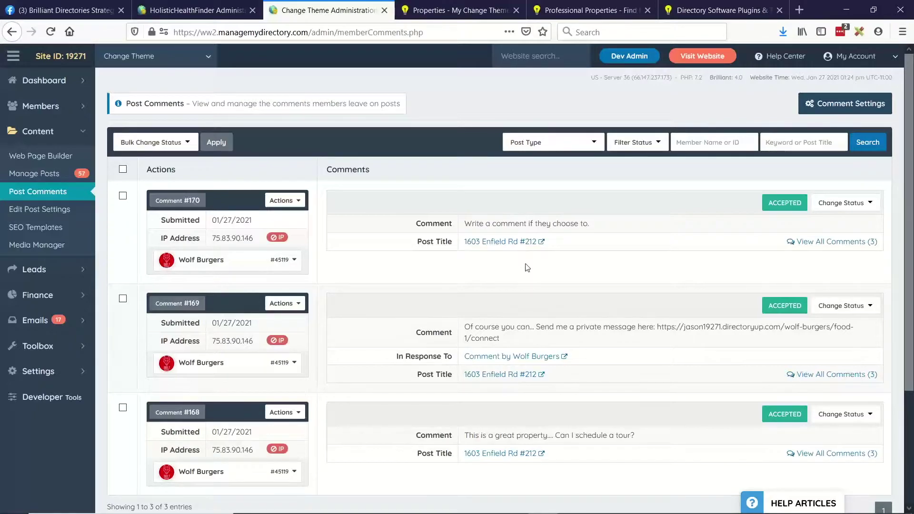
key(alt+Tab)
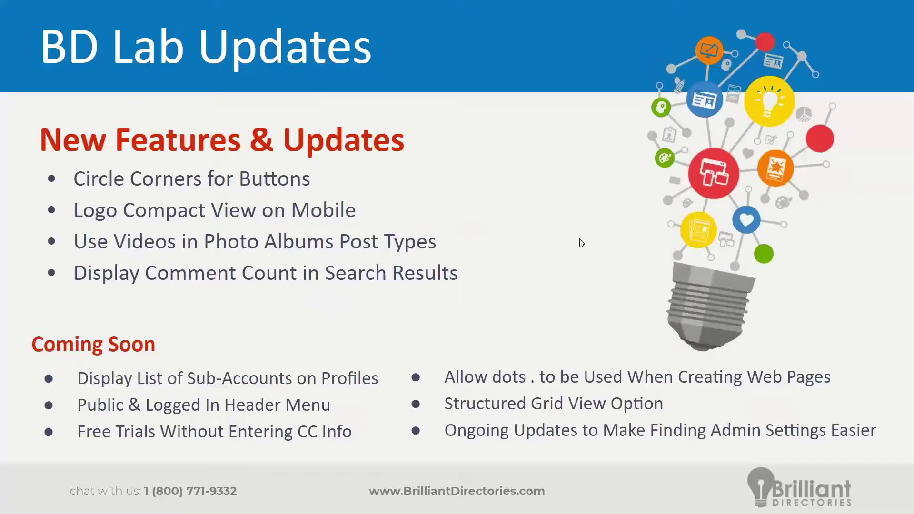
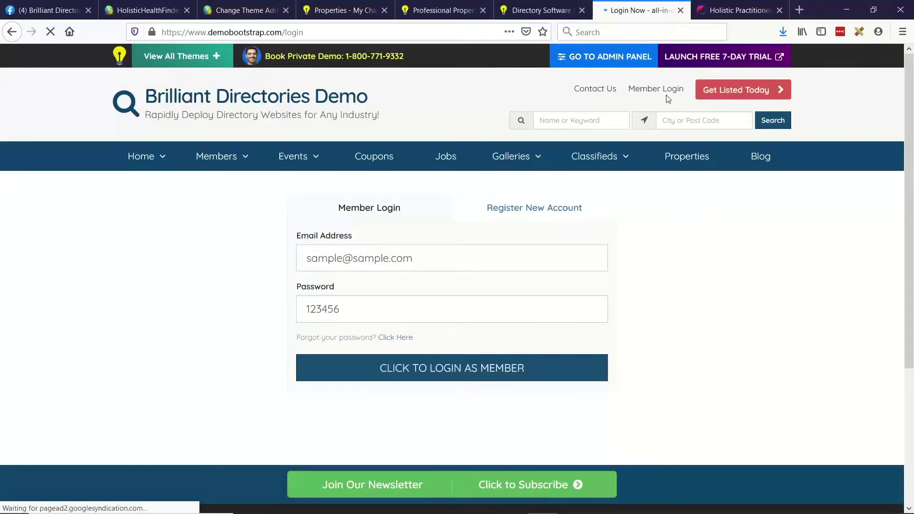
Log in to the demo directory as the sample member and look over the member dashboard.
click(437, 374)
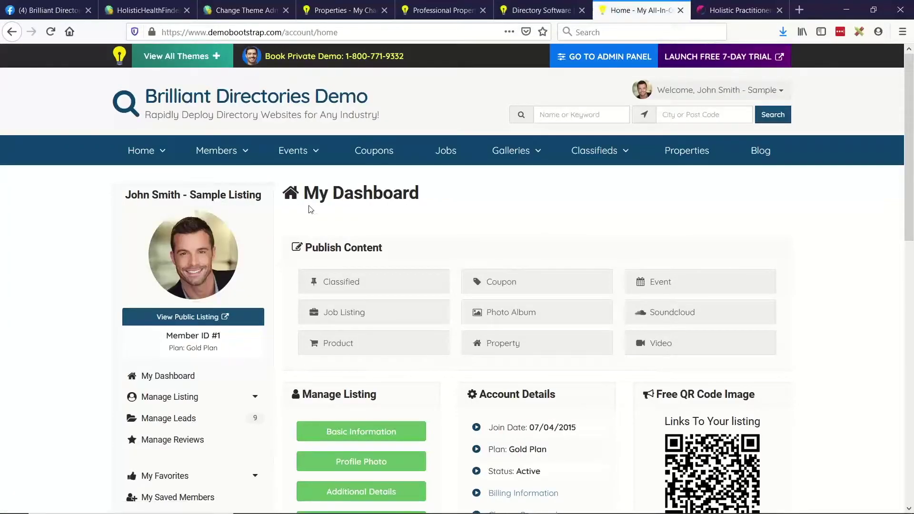
scroll(285, 205, down, 3)
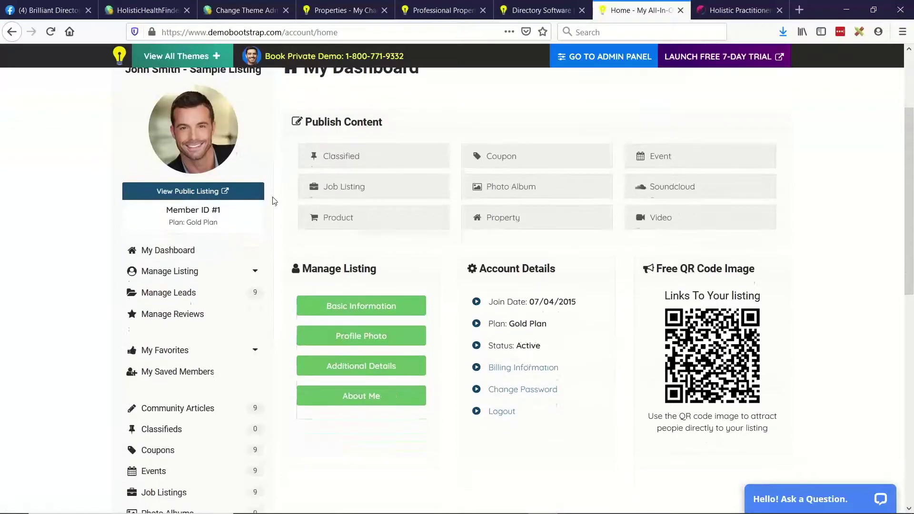
scroll(274, 201, down, 4)
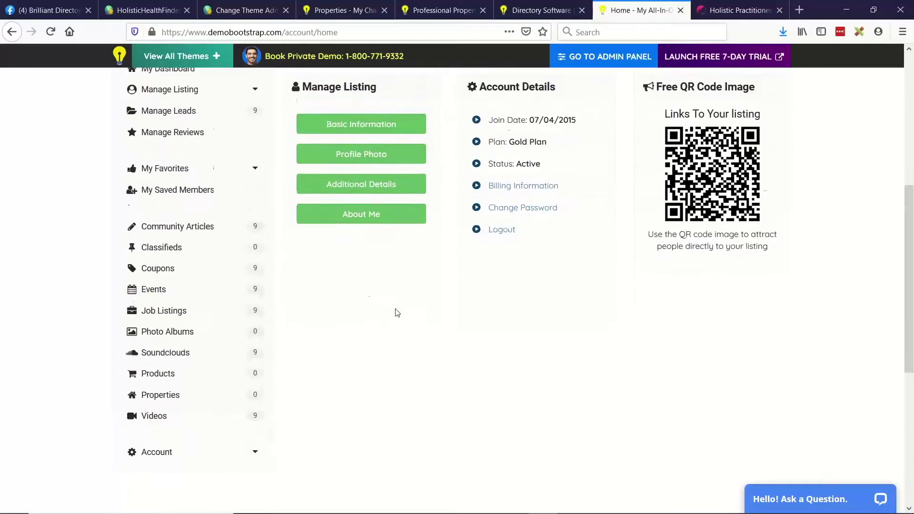
scroll(283, 302, down, 3)
scroll(285, 300, up, 5)
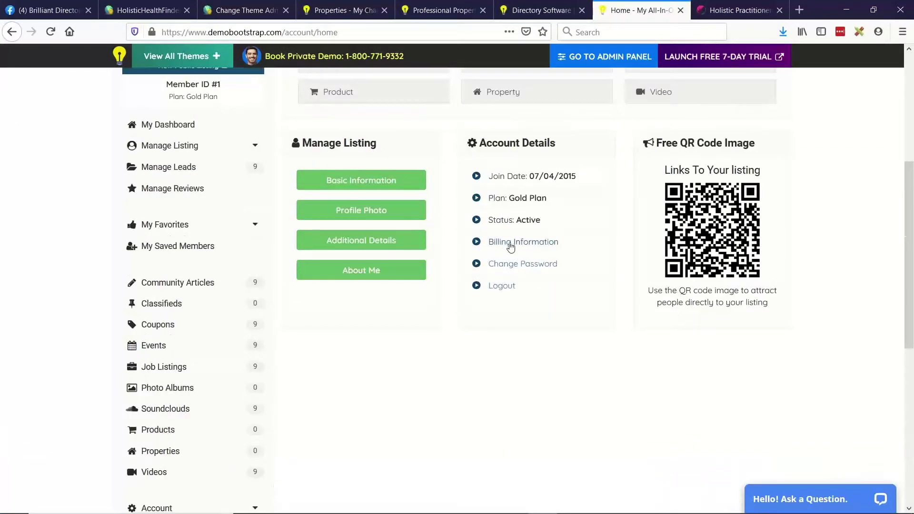
scroll(317, 310, down, 3)
Open the sample member's billing and account management pages and bring up the Close My Account confirmation.
click(257, 383)
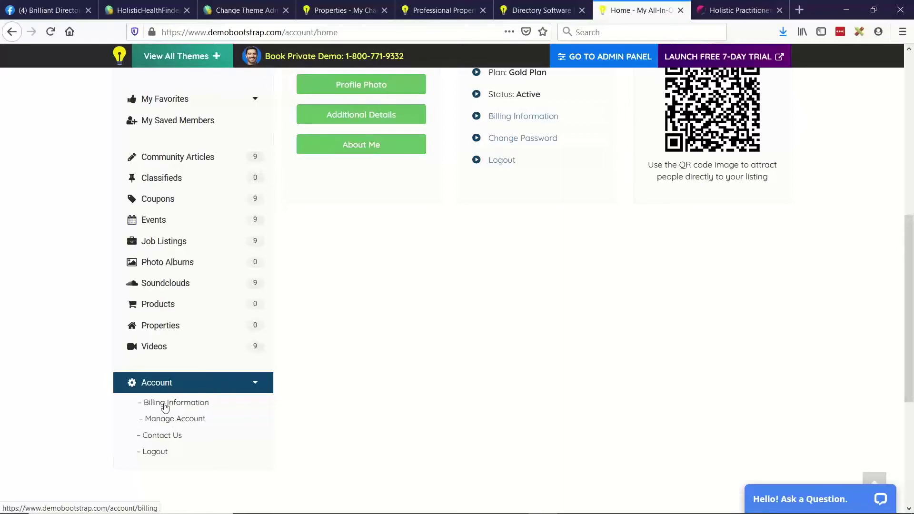
click(164, 405)
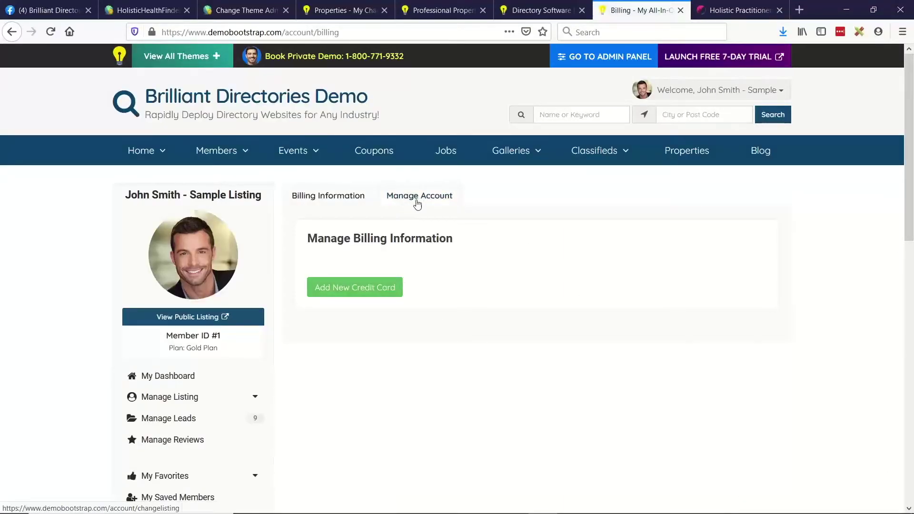
click(419, 201)
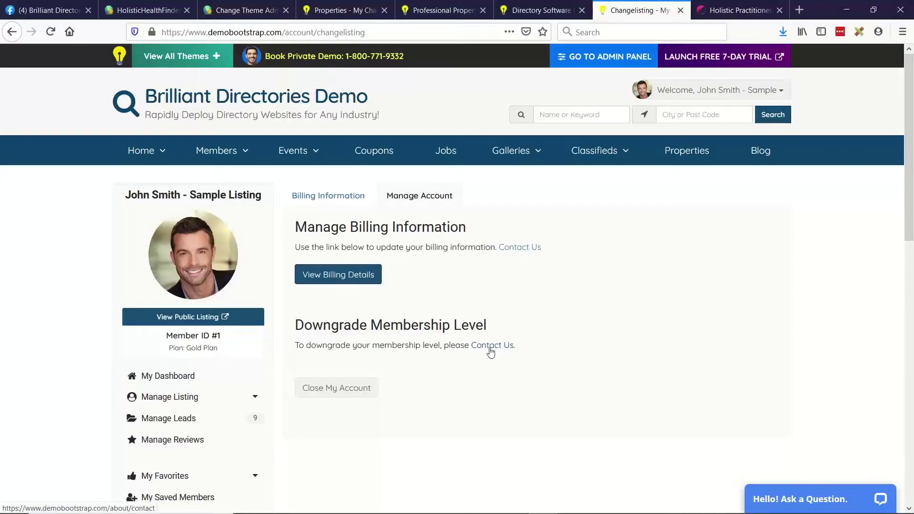
click(327, 391)
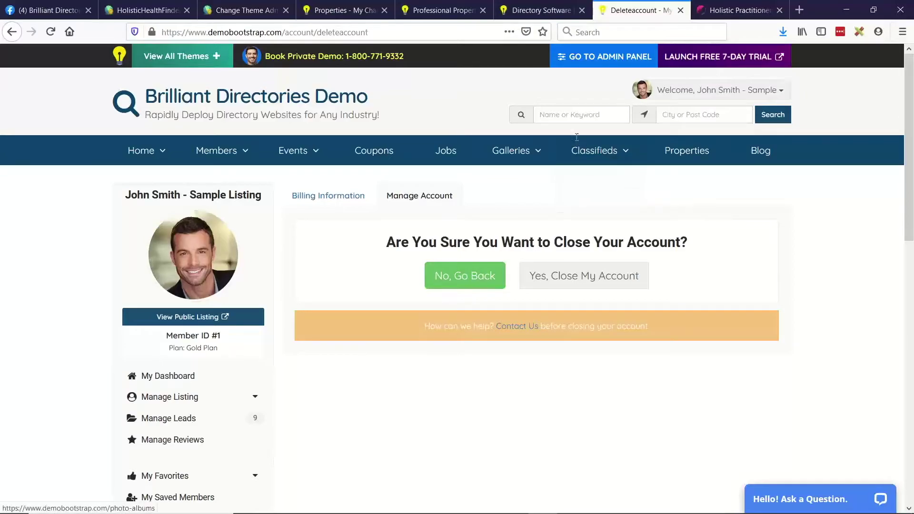
Switch to the City Guide Theme member account and open its Close My Account page from account management.
click(336, 6)
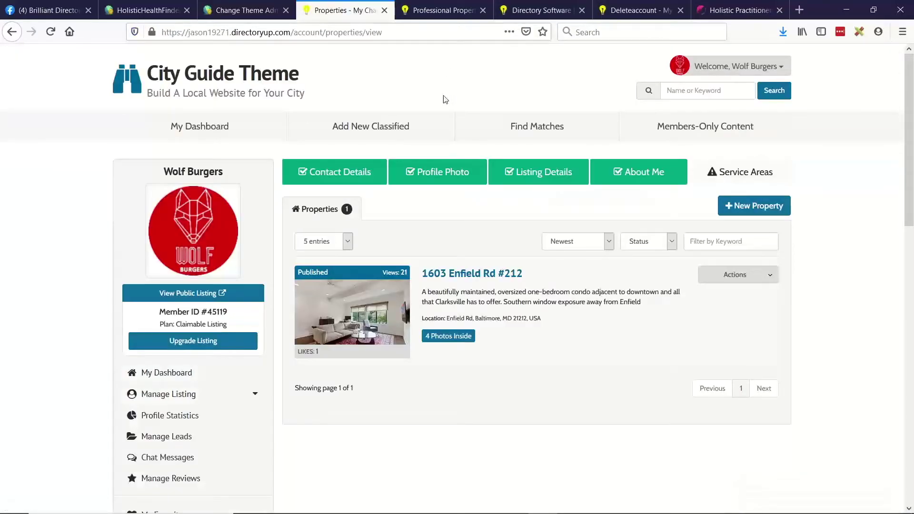
click(778, 68)
click(760, 202)
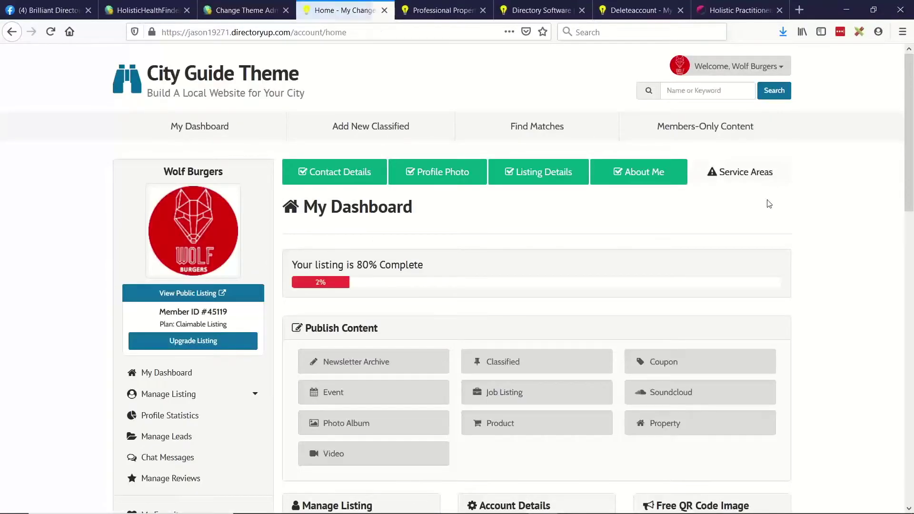
scroll(578, 209, down, 10)
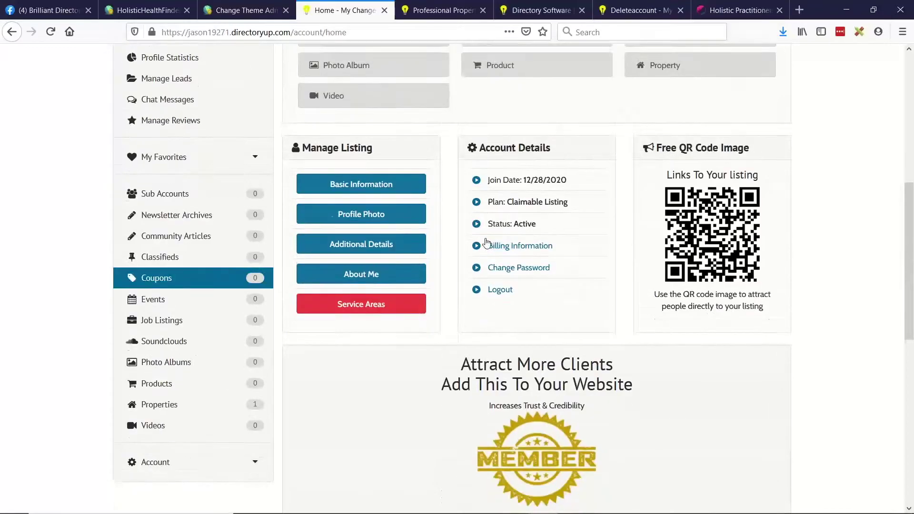
click(255, 328)
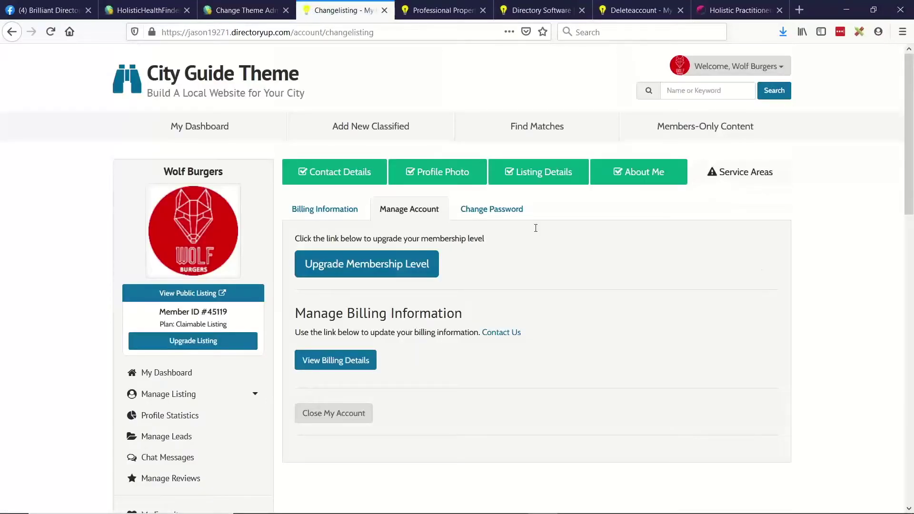
click(340, 417)
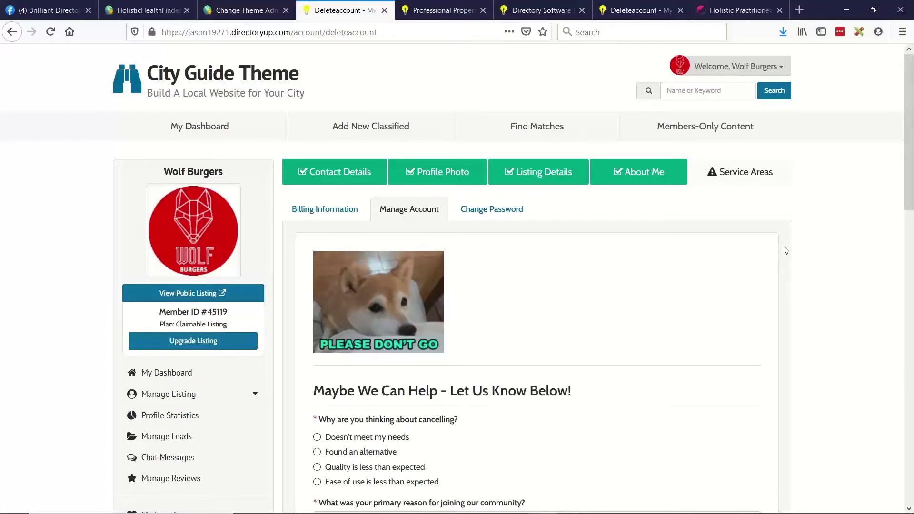
Examine the cancellation form on the close-account page and select "Found an alternative" as the reason for cancelling.
scroll(796, 248, down, 1)
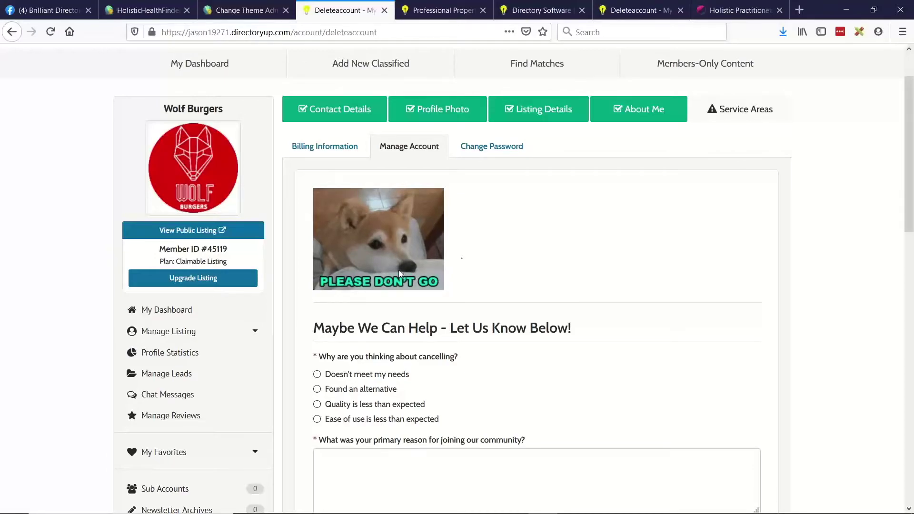
scroll(537, 259, down, 2)
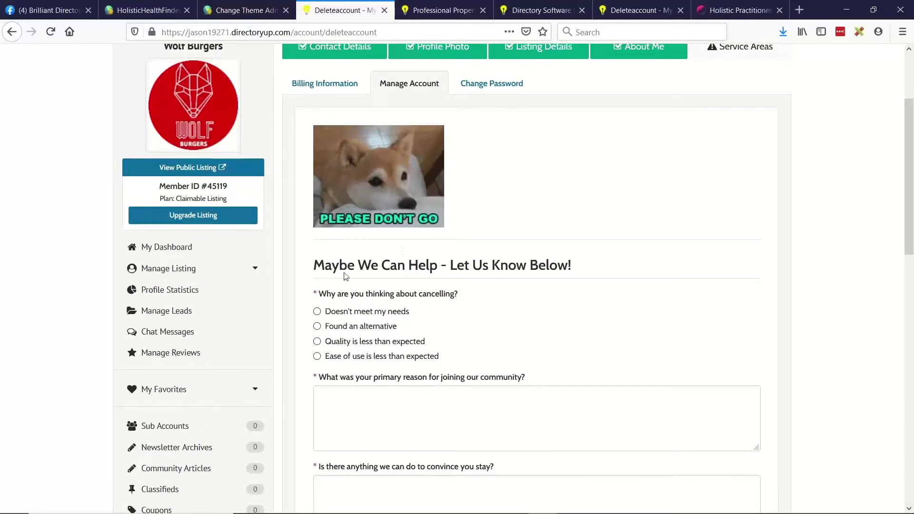
scroll(346, 276, down, 2)
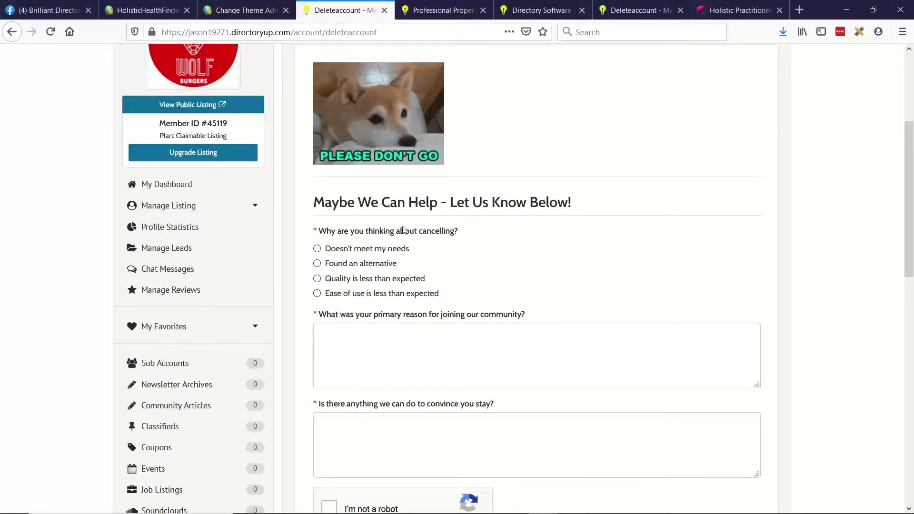
click(317, 264)
scroll(380, 286, down, 1)
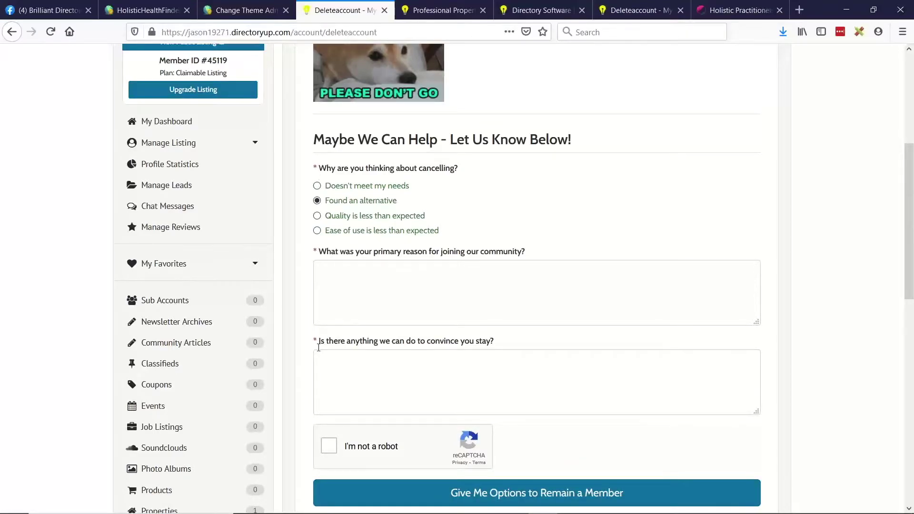
scroll(373, 257, down, 1)
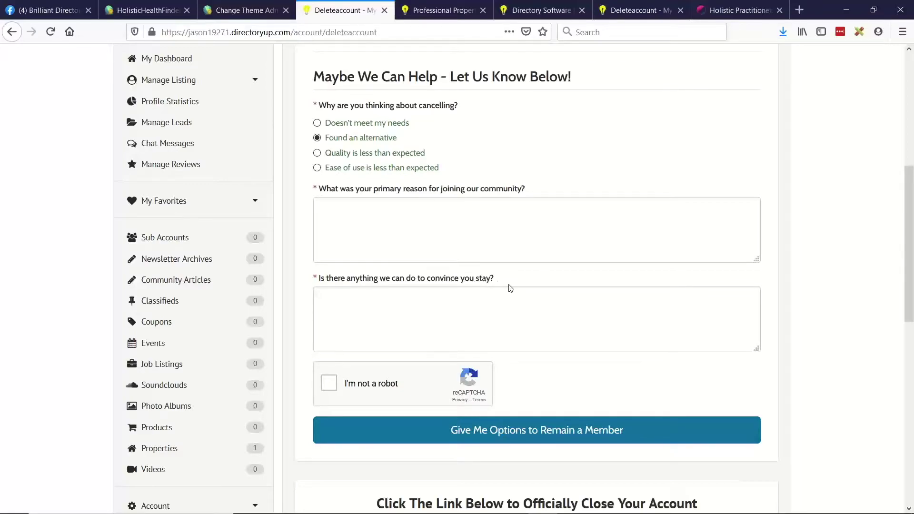
Examine the final account-closing section below the form and compare it with the demo directory's default closing confirmation.
scroll(521, 188, down, 1)
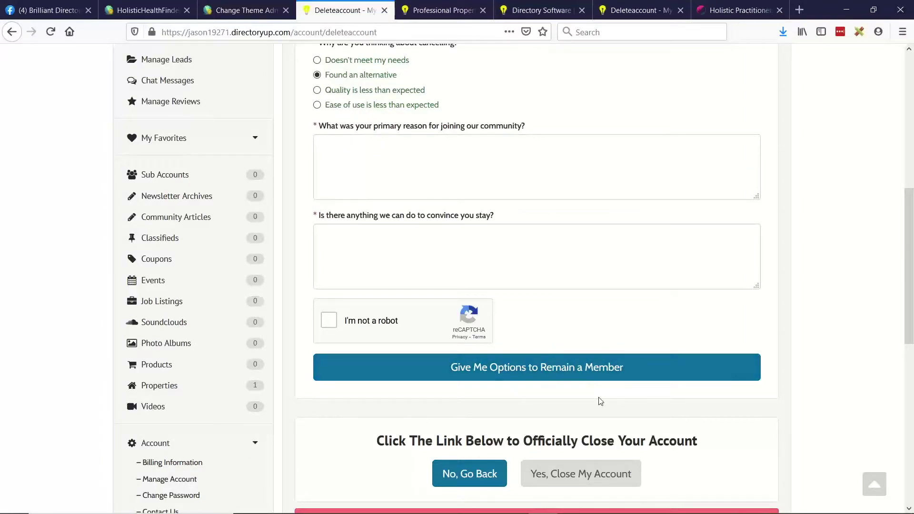
scroll(604, 391, down, 2)
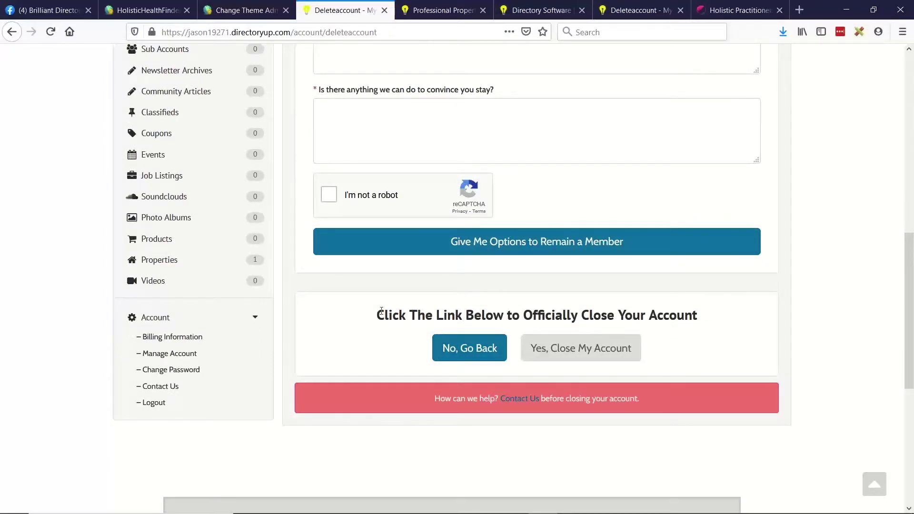
drag(381, 310, 520, 315)
click(403, 320)
click(635, 14)
drag(385, 243, 448, 240)
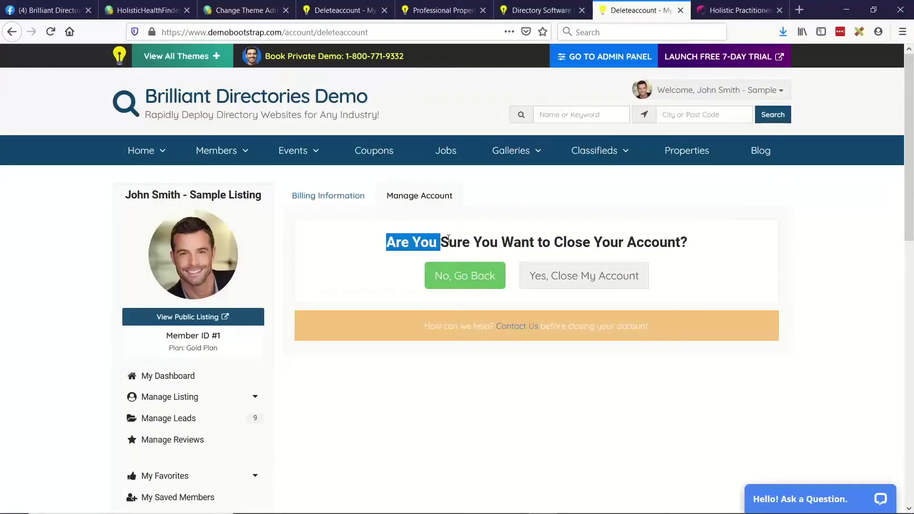
Compare the demo site's default close-account page with the City Guide site's customized exit survey and closing section.
drag(714, 249, 637, 242)
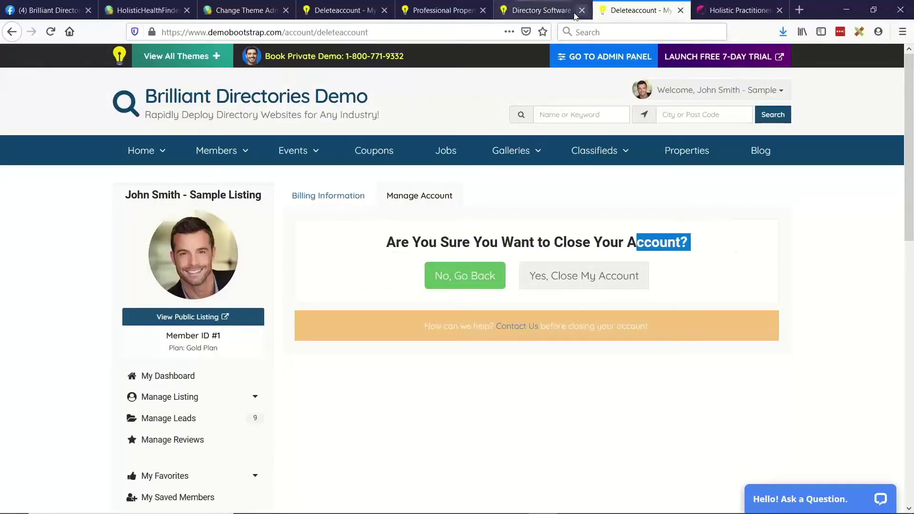
click(443, 11)
click(371, 11)
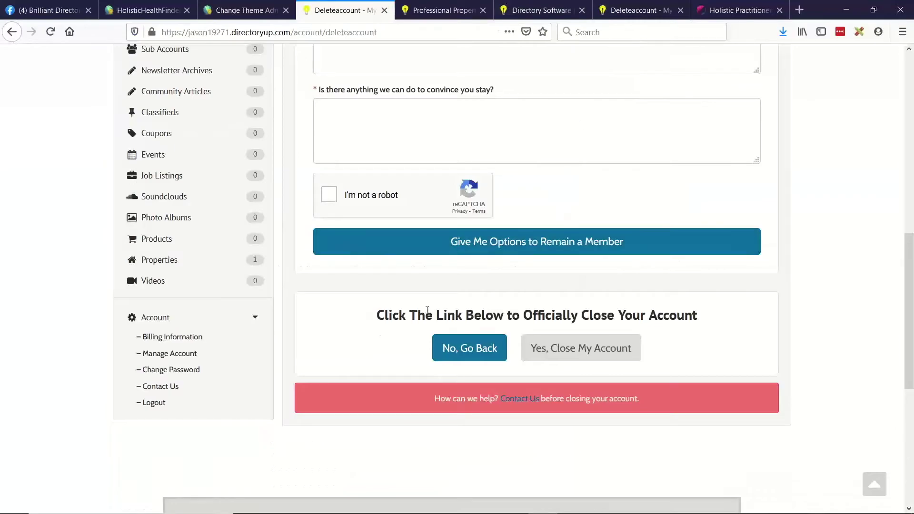
drag(377, 320, 495, 313)
click(597, 307)
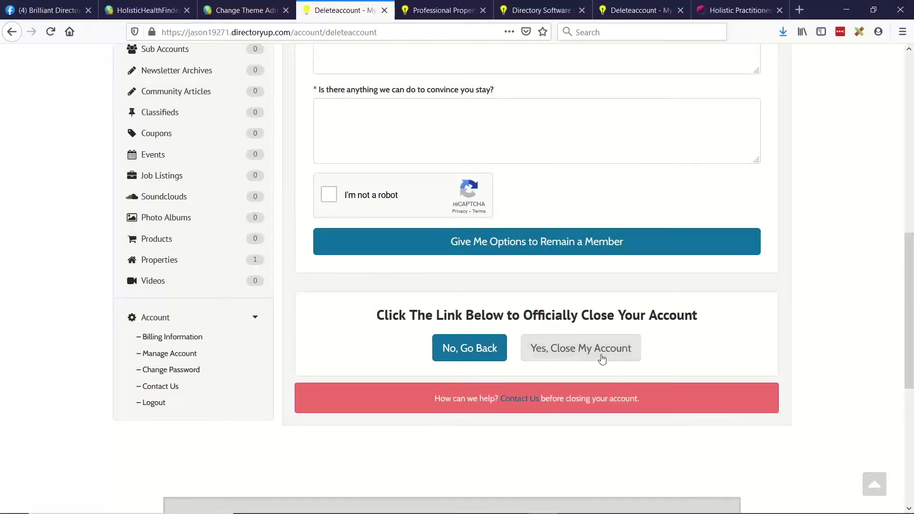
scroll(601, 355, up, 8)
scroll(381, 215, down, 4)
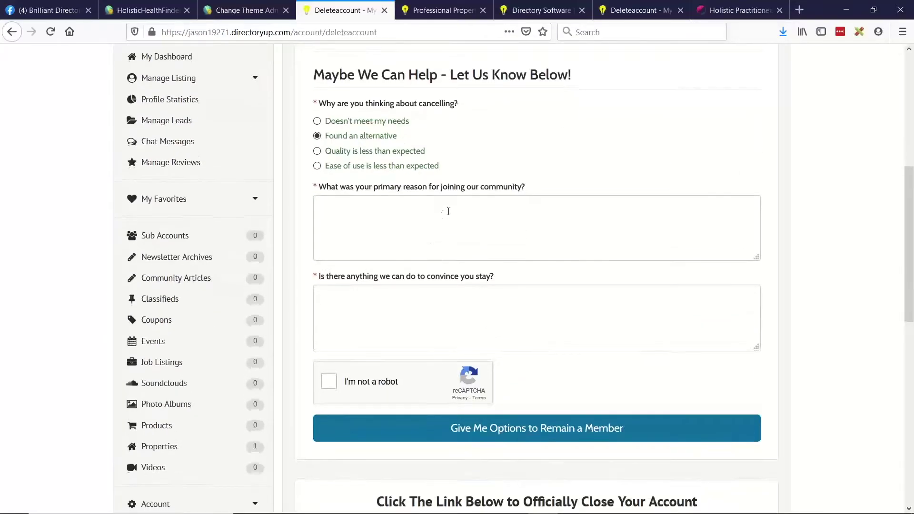
scroll(587, 311, down, 3)
scroll(592, 320, up, 5)
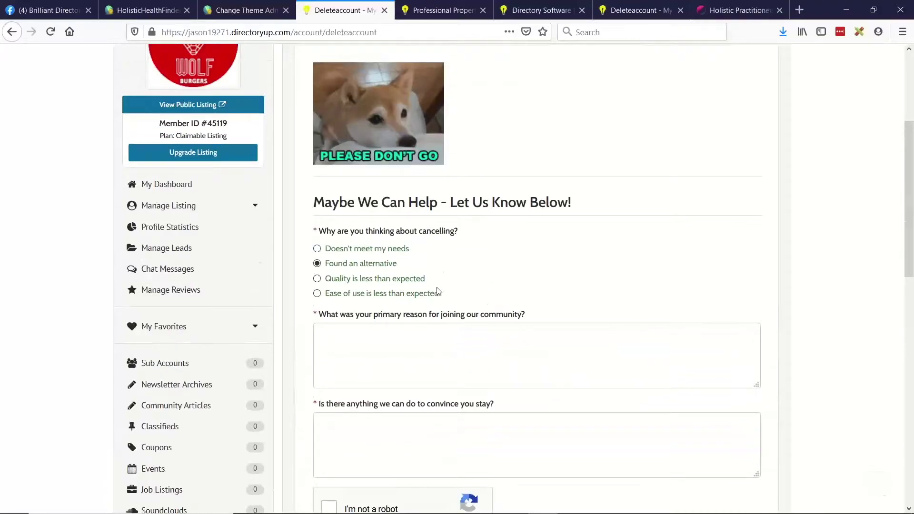
scroll(484, 284, up, 2)
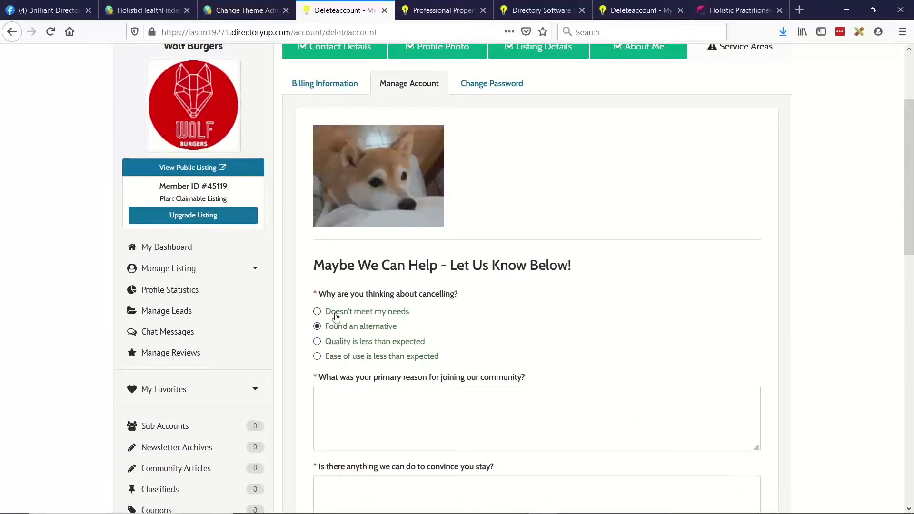
Choose "Doesn't meet my needs" as the cancellation reason and enter "Seemed like a good value" as the primary reason for joining.
click(317, 311)
scroll(567, 313, down, 1)
scroll(567, 313, down, 1)
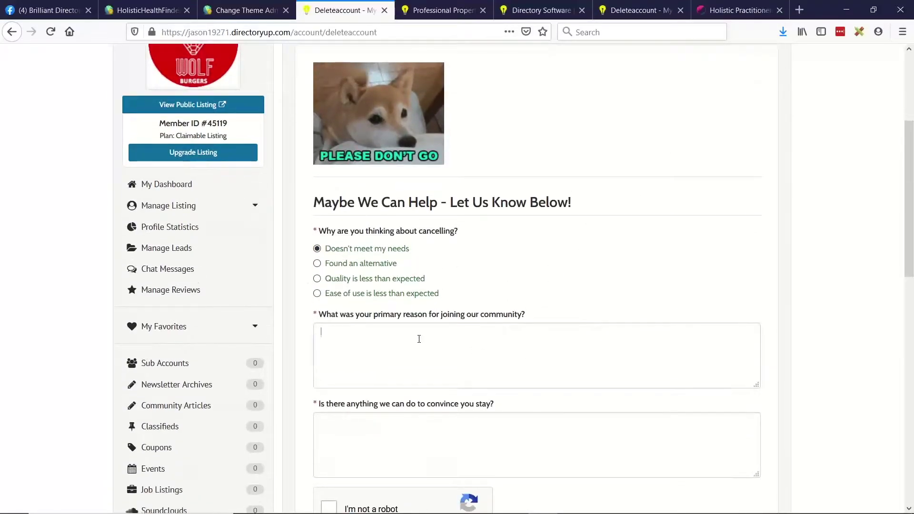
click(428, 336)
text(Seemed like a good value)
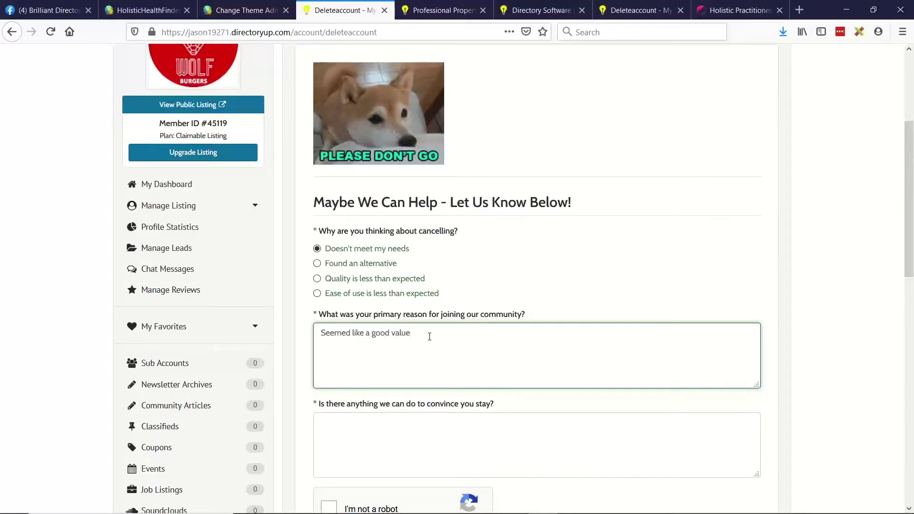
Answer what could convince the member to stay with "it's too expensive, I don't think i need this anymore.".
scroll(430, 337, down, 2)
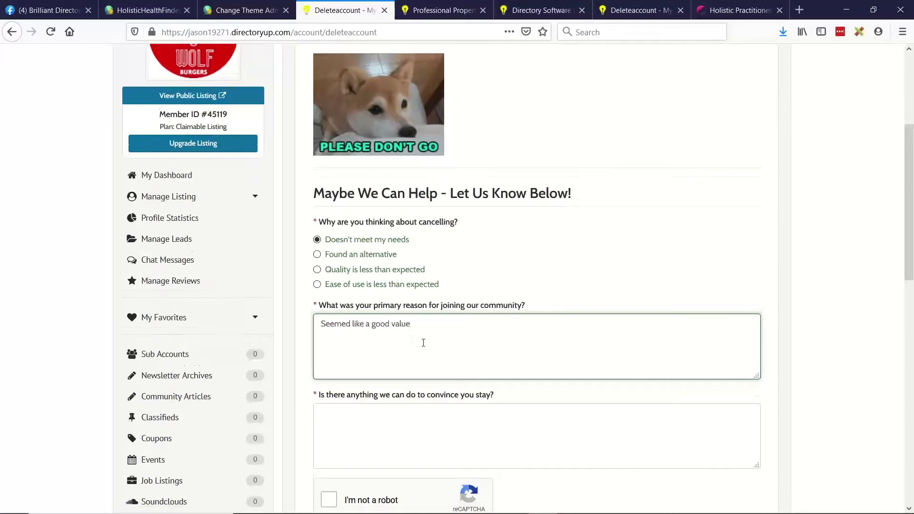
click(398, 379)
text(it's too expensiv)
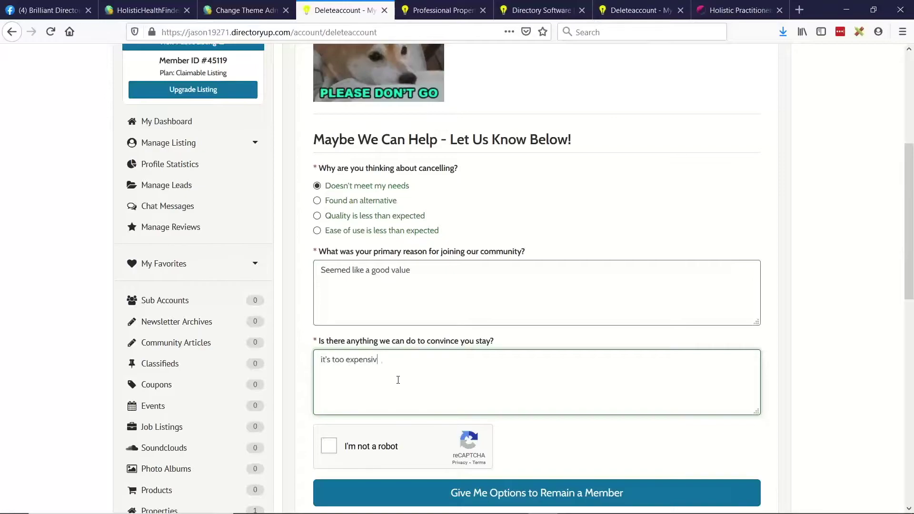
text(e, I don't think i need this anymore.)
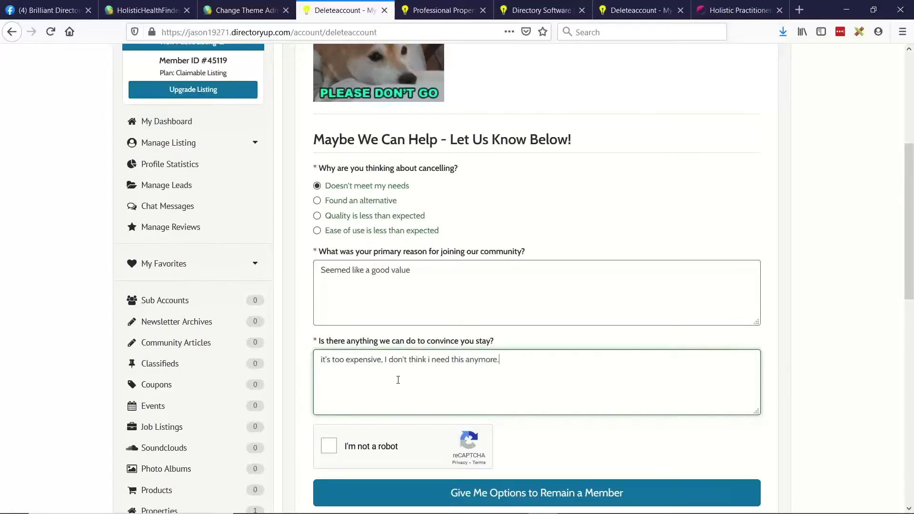
Complete the robot check and submit the exit survey to request options to remain a member.
click(329, 446)
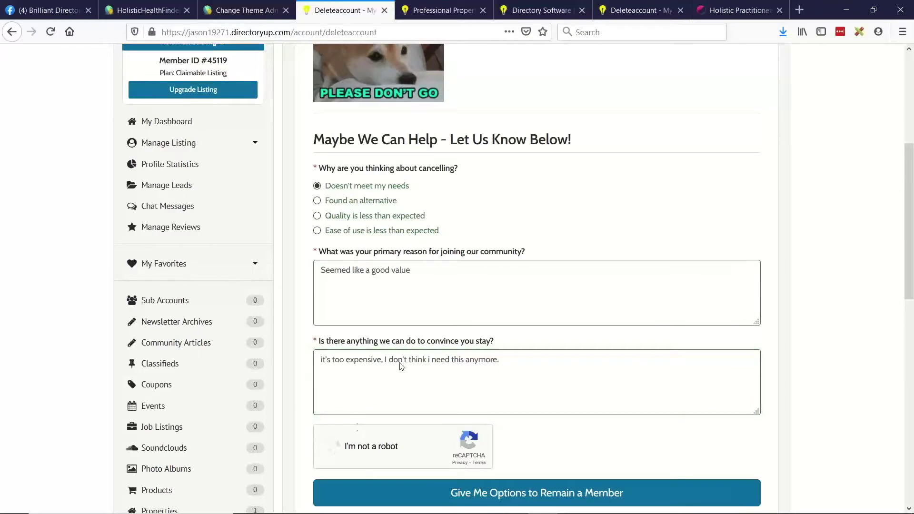
scroll(409, 351, down, 2)
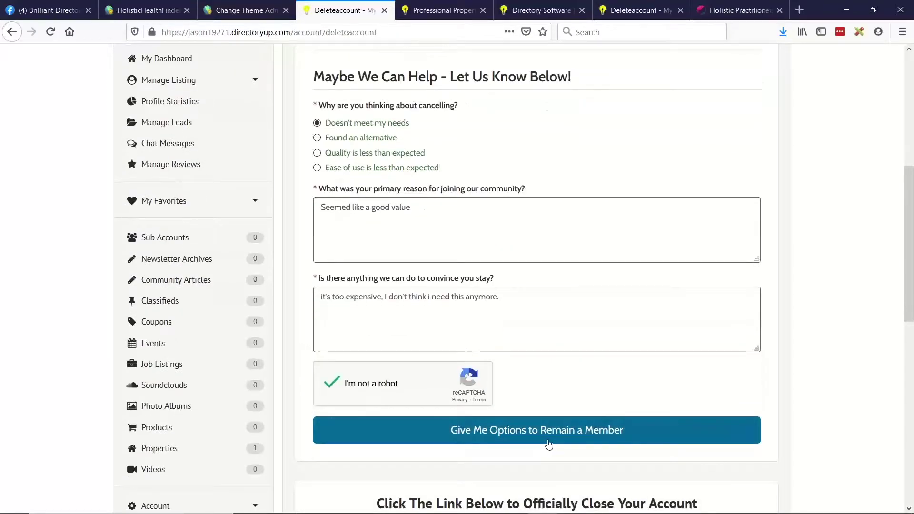
click(547, 440)
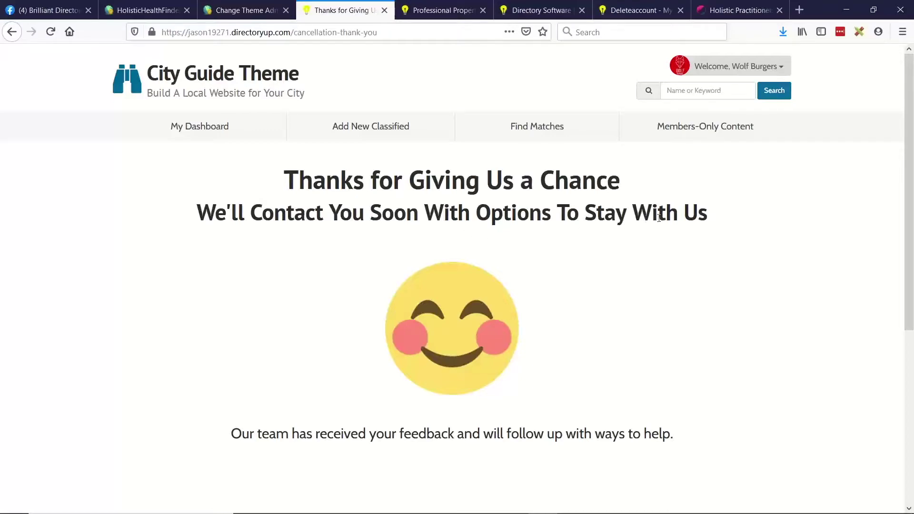
Review the cancellation thank-you page, including its message about the team following up.
scroll(316, 357, down, 2)
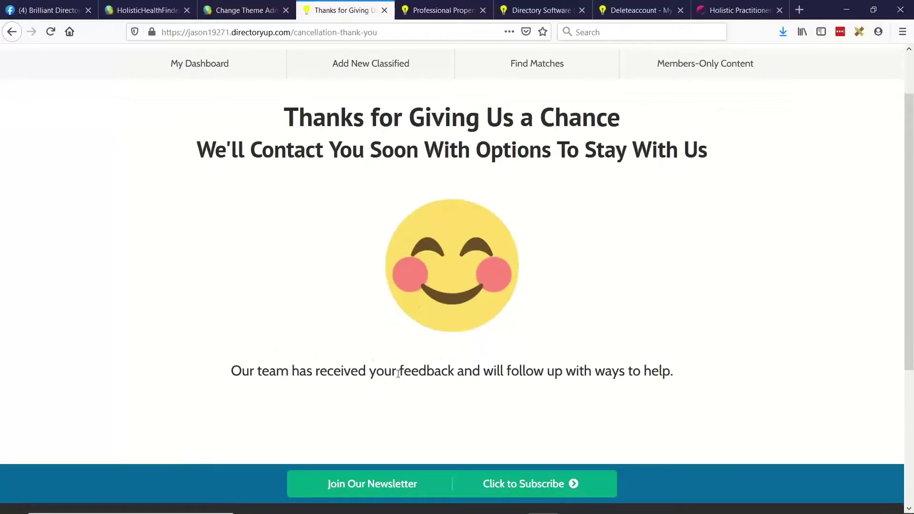
drag(486, 373, 573, 374)
click(643, 378)
drag(673, 374, 521, 373)
click(517, 370)
scroll(547, 345, up, 2)
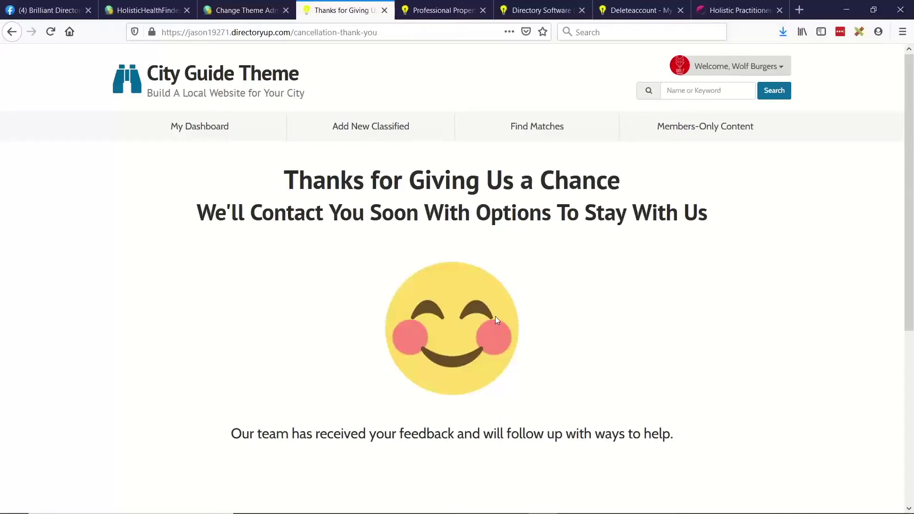
Return to the member dashboard and go through Billing Information to the Manage Account page.
click(759, 67)
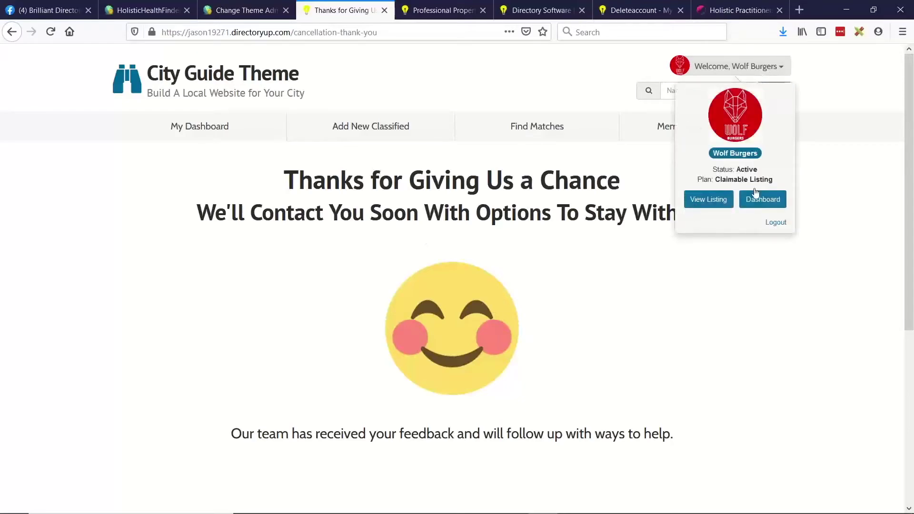
click(762, 199)
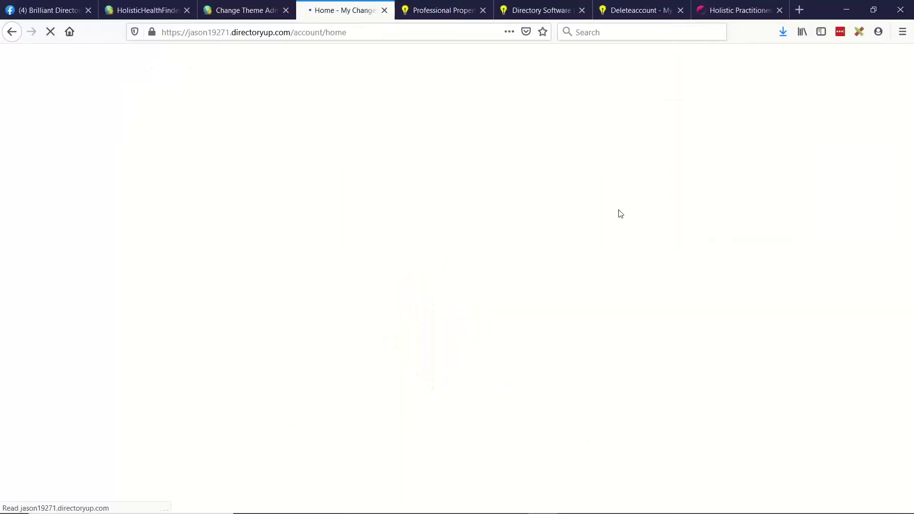
scroll(595, 219, down, 5)
scroll(589, 222, down, 3)
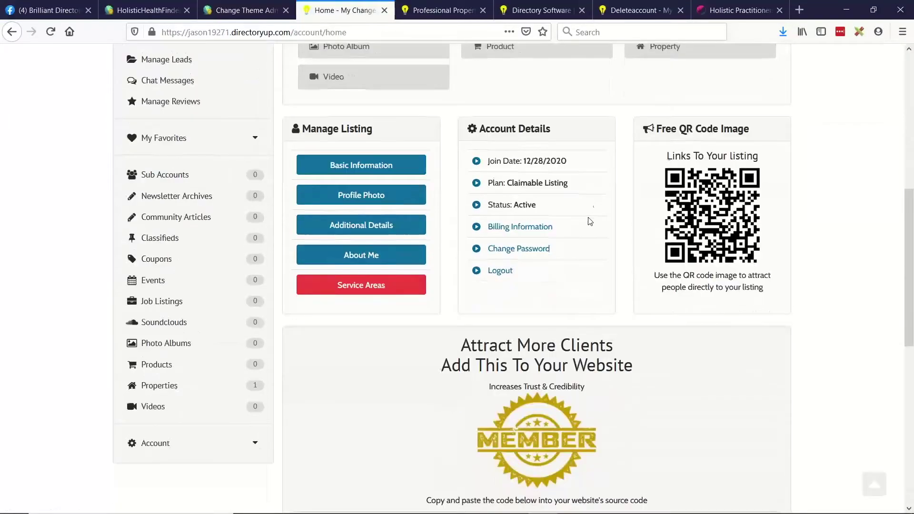
click(526, 228)
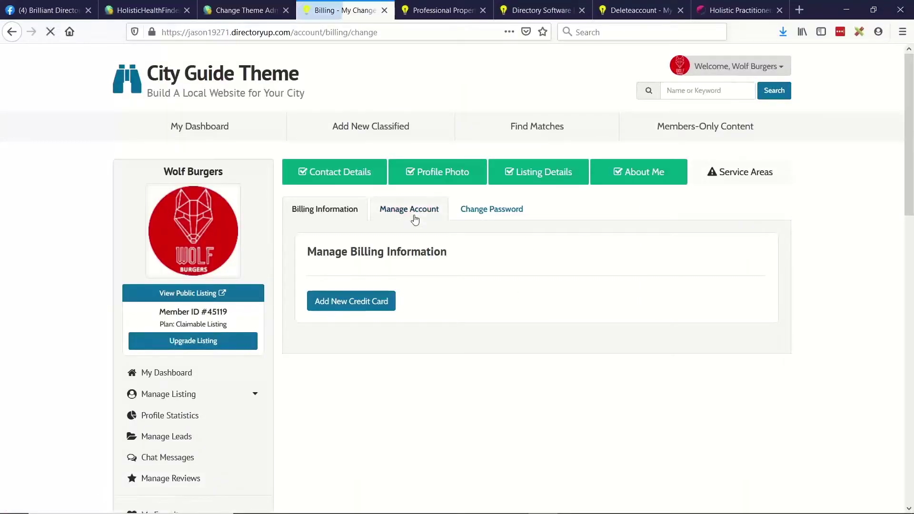
click(415, 220)
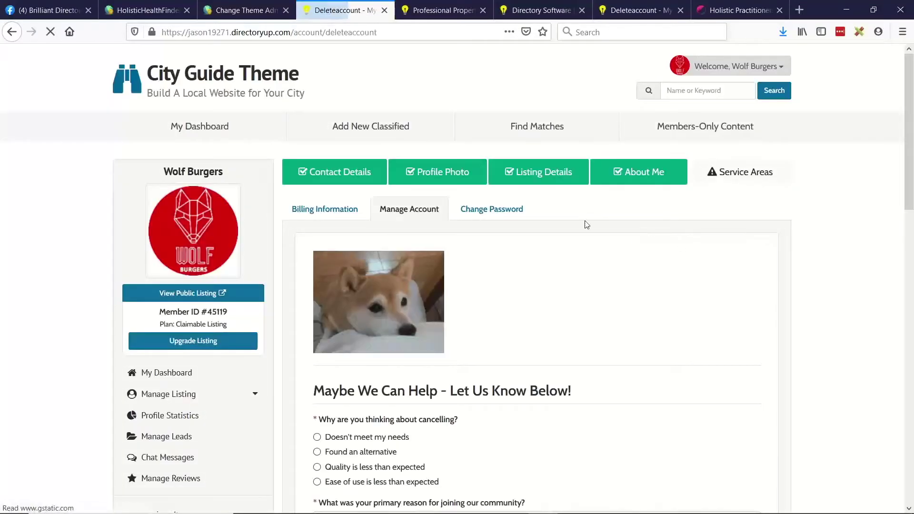
Examine the blank exit survey and the account-closing heading, and compare them with the demo site's default close-account page.
key(alt+Tab)
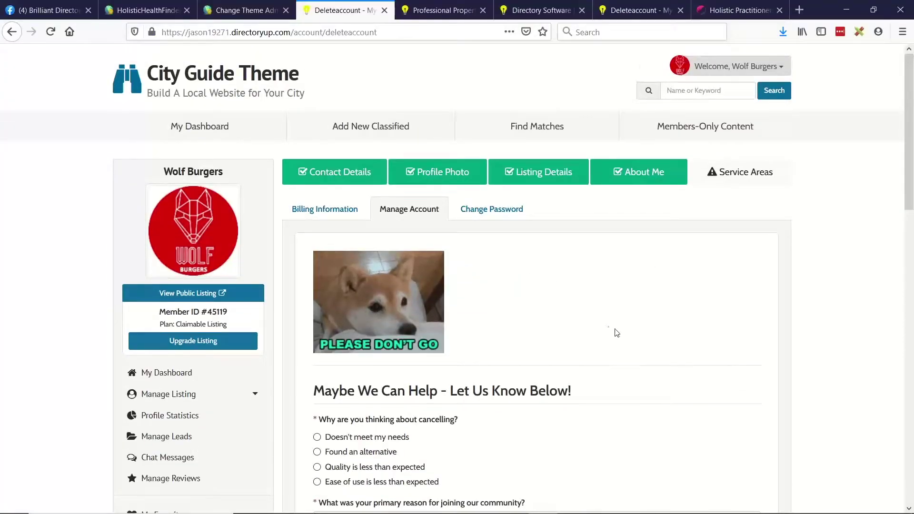
scroll(476, 314, down, 3)
scroll(477, 314, down, 4)
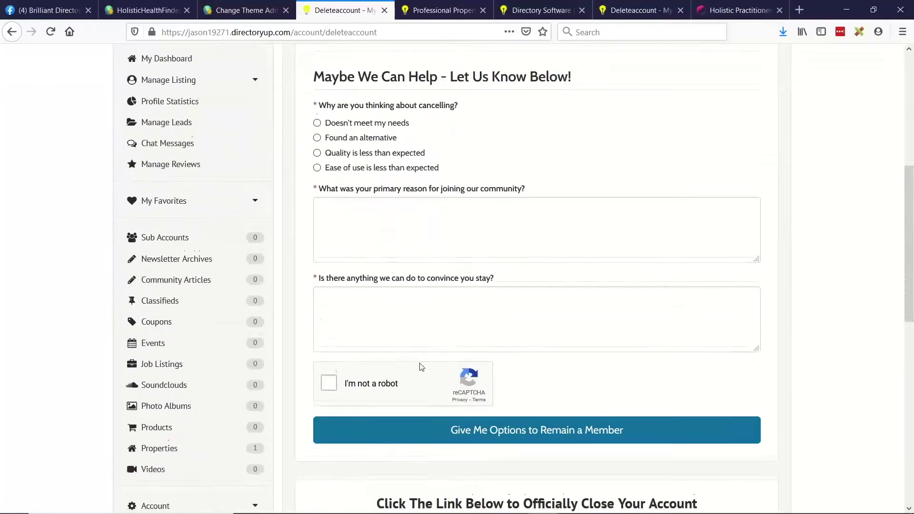
scroll(433, 347, down, 3)
scroll(433, 347, up, 5)
scroll(433, 347, up, 3)
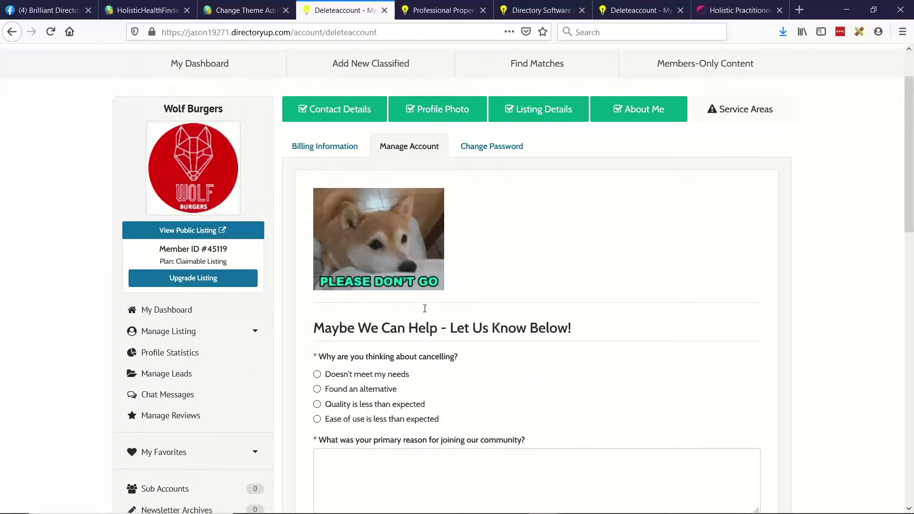
scroll(428, 296, up, 1)
scroll(443, 297, down, 6)
scroll(458, 301, down, 4)
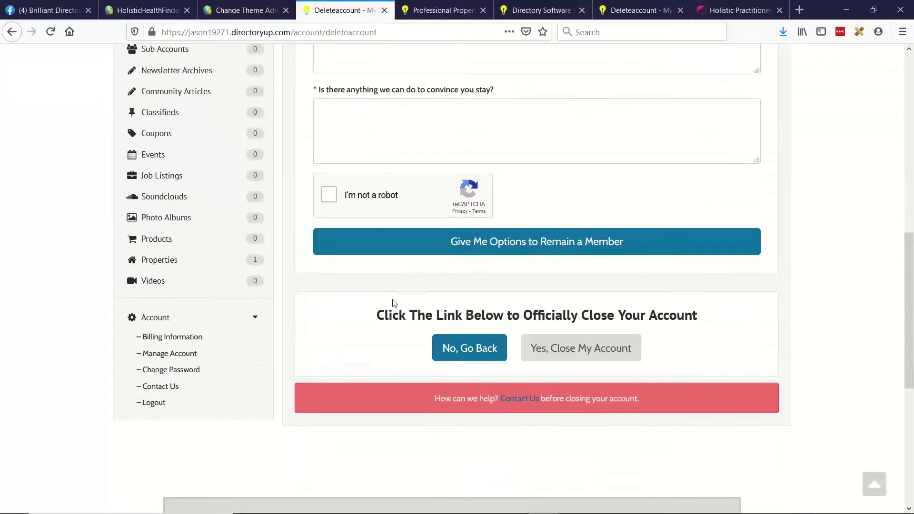
drag(385, 315, 628, 314)
click(399, 317)
click(631, 8)
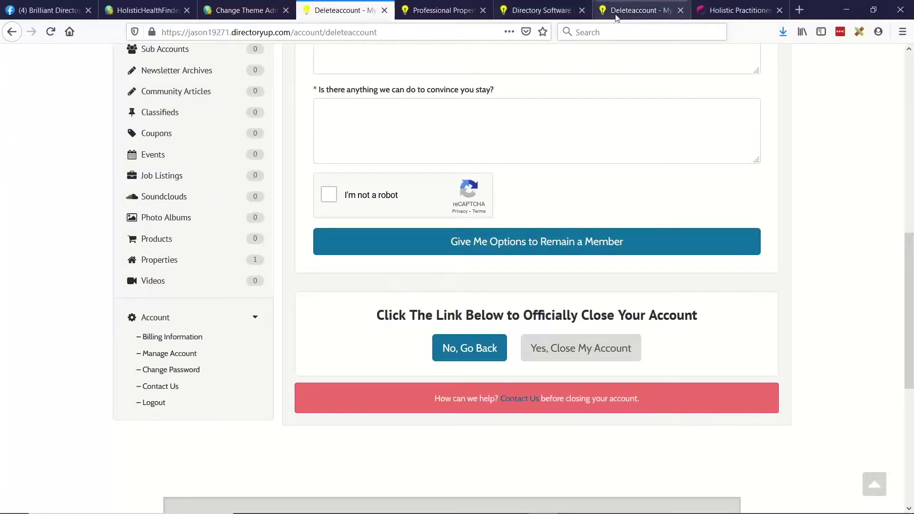
click(380, 247)
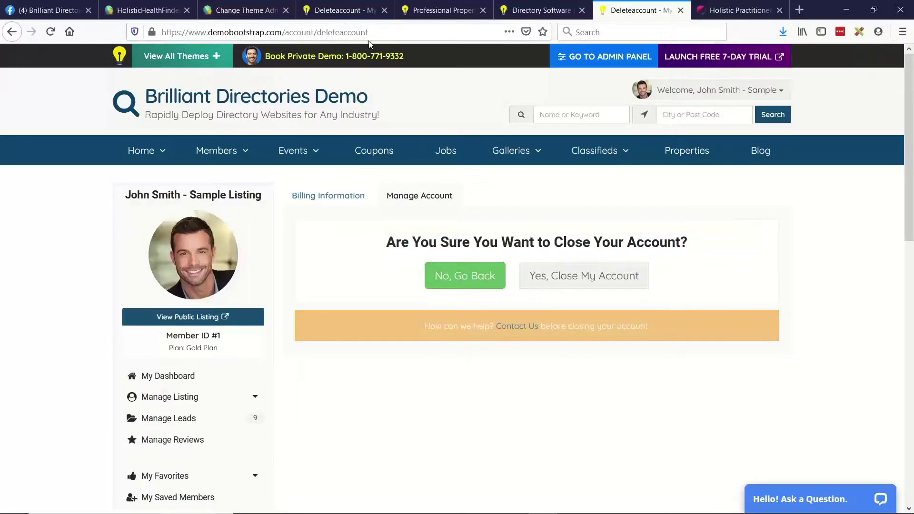
click(354, 10)
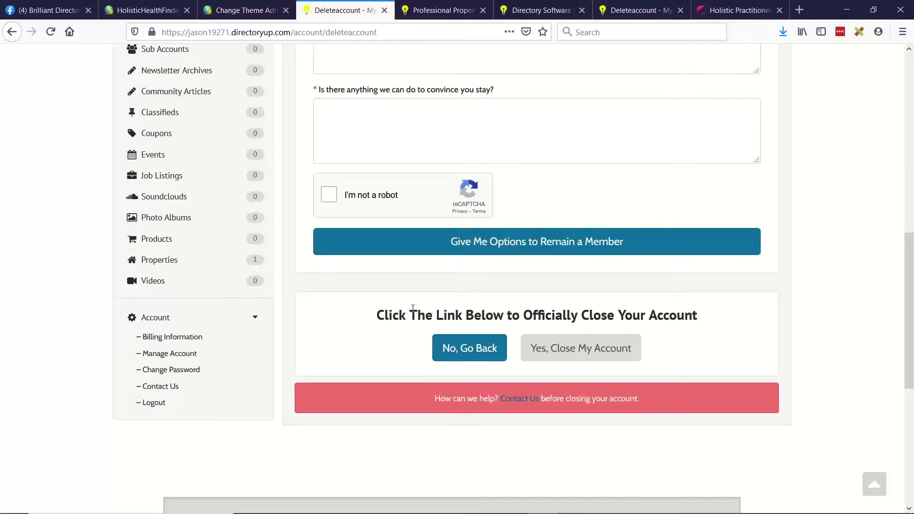
scroll(427, 298, up, 10)
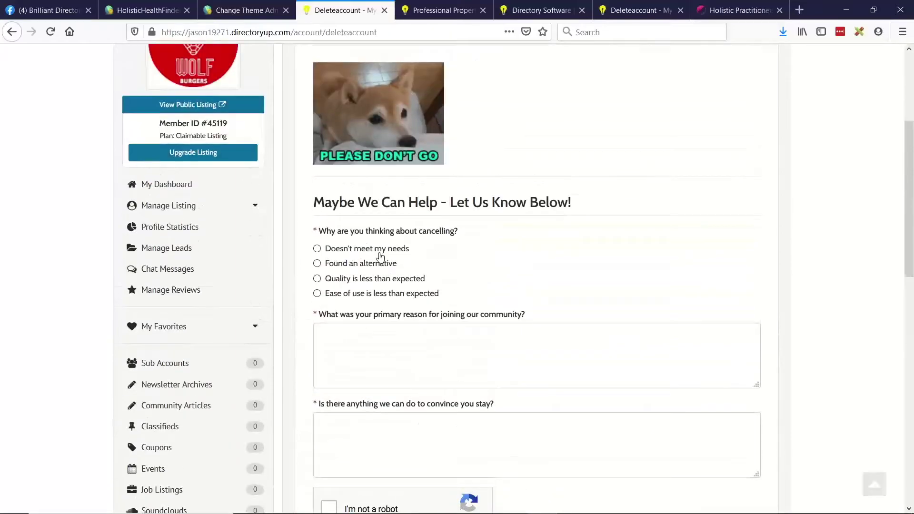
Open the Text Labels settings in the site's admin area and search them for "section header".
click(223, 13)
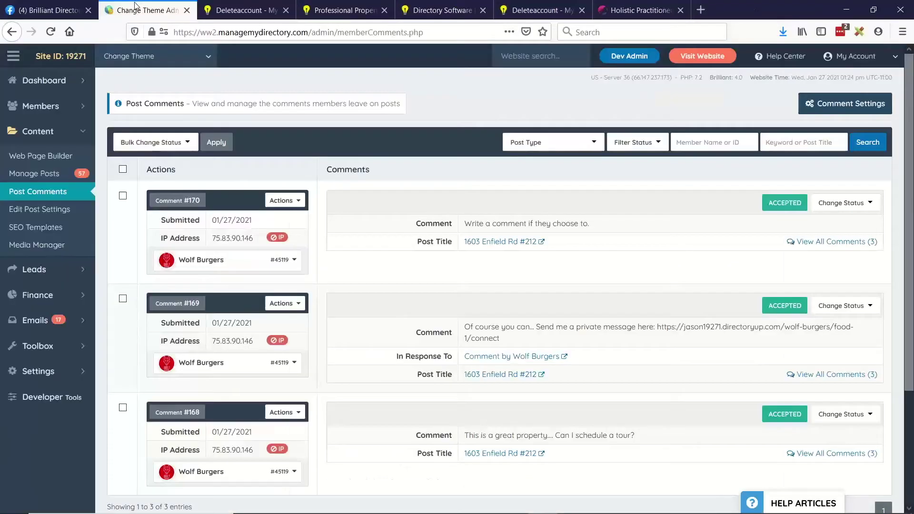
click(47, 357)
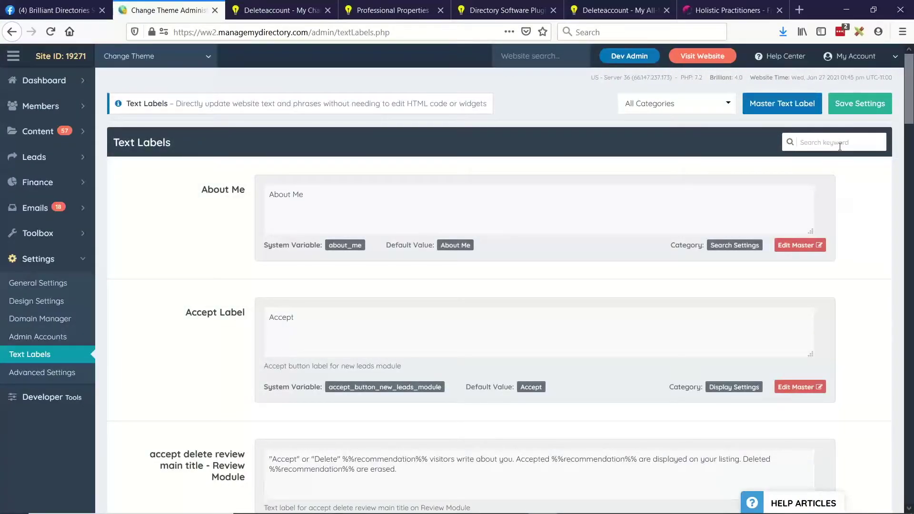
click(840, 146)
text(s)
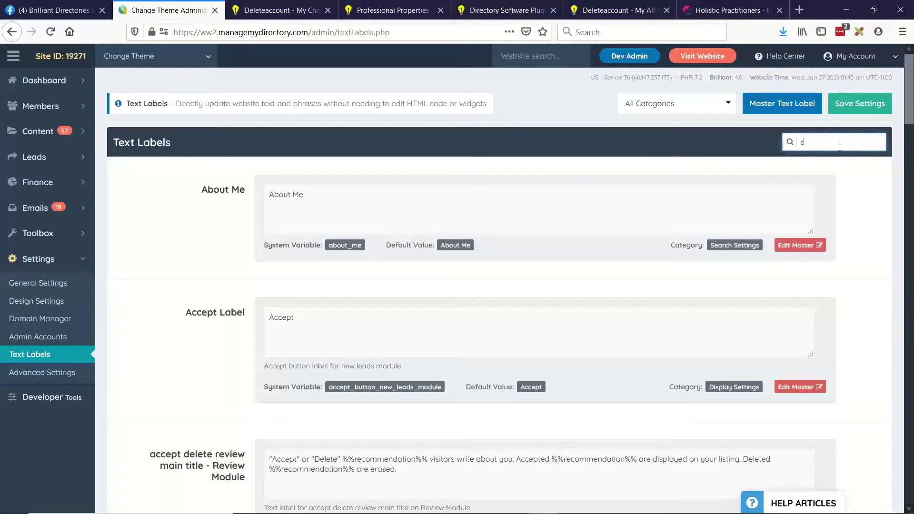
text(ectionm he)
key(BackSpace)
key(BackSpace)
key(BackSpace)
key(BackSpace)
key(BackSpace)
key(BackSpace)
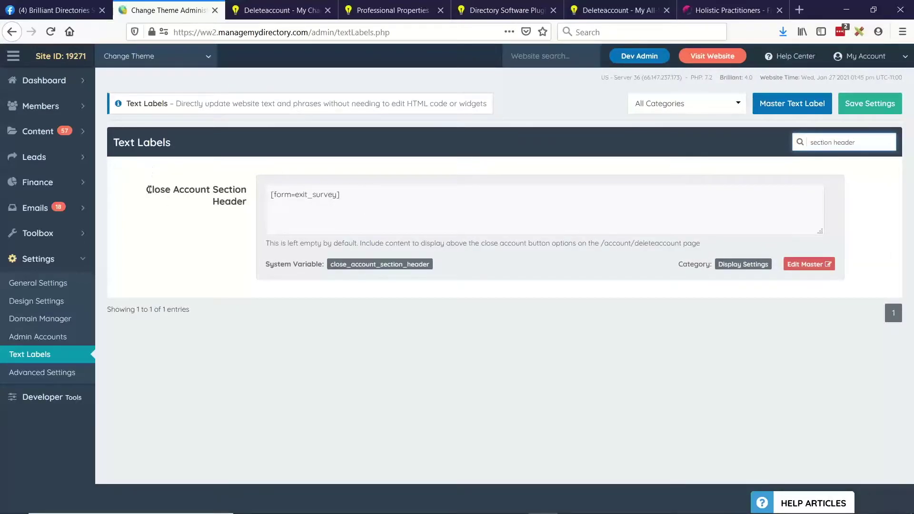
Cut the [form=exit_survey] shortcode from the Close Account Section Header label and paste it into the browser's search box for safekeeping.
drag(149, 191, 376, 192)
click(275, 193)
key(ctrl+x)
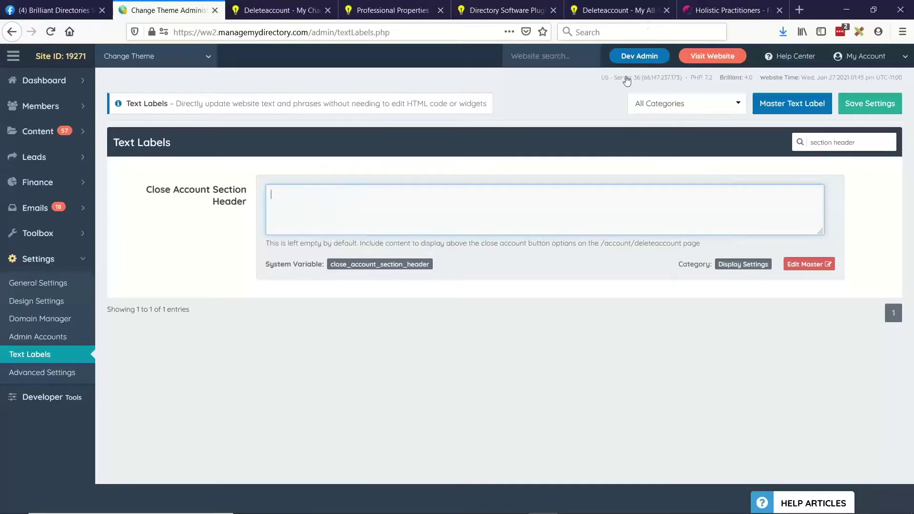
click(638, 31)
key(ctrl+v)
Enter "DON'T LEAVE US... CALL TO SAVE YOUR ACCOUNT" plus a phone number as the Close Account Section Header label and save the settings.
click(373, 209)
click(386, 211)
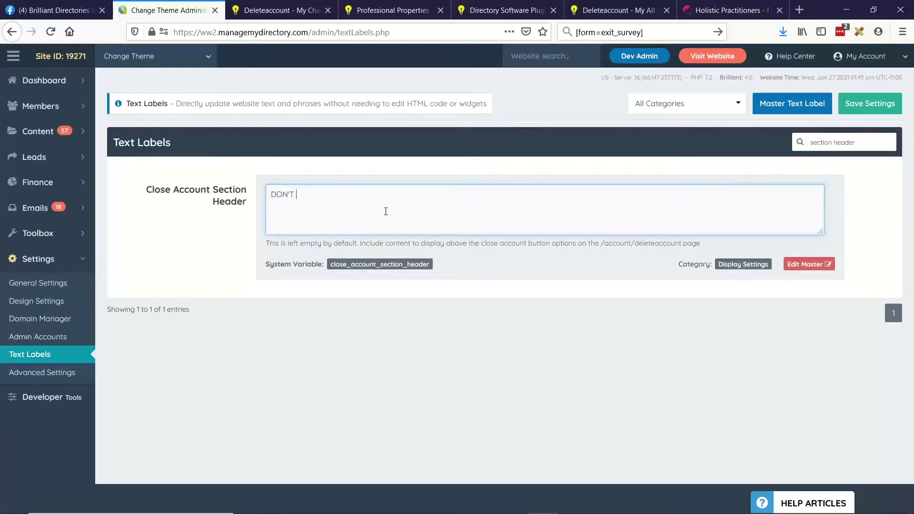
text(LEAVE US)
text(... CALL TO)
text( SAB)
text(E YOUR ACCOUNT -1-800-555-5555)
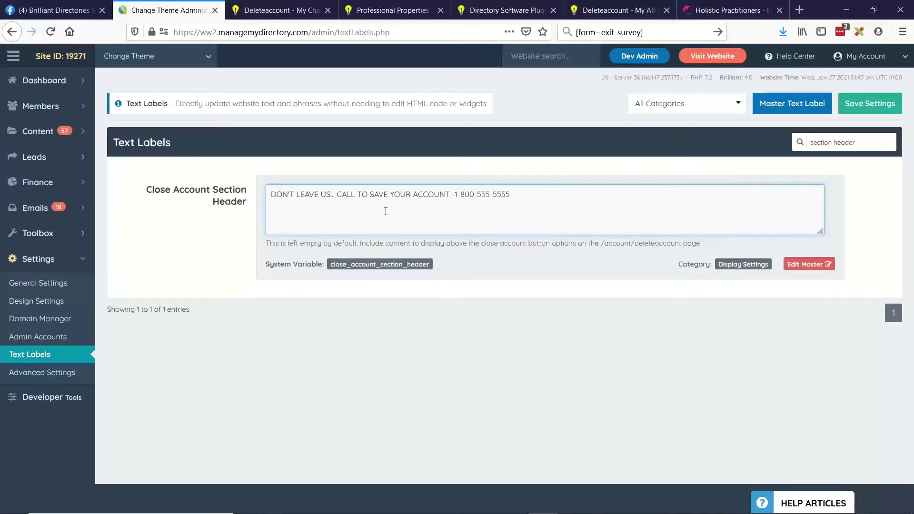
click(210, 186)
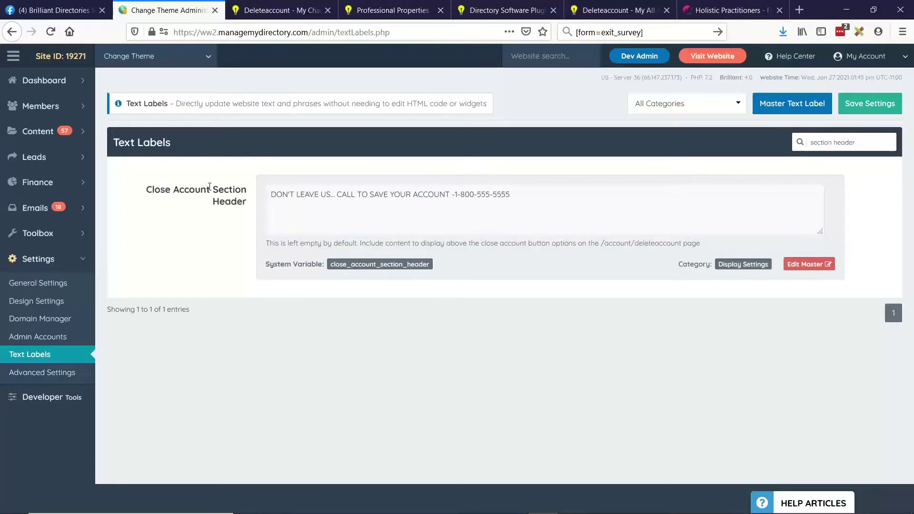
drag(270, 243, 343, 247)
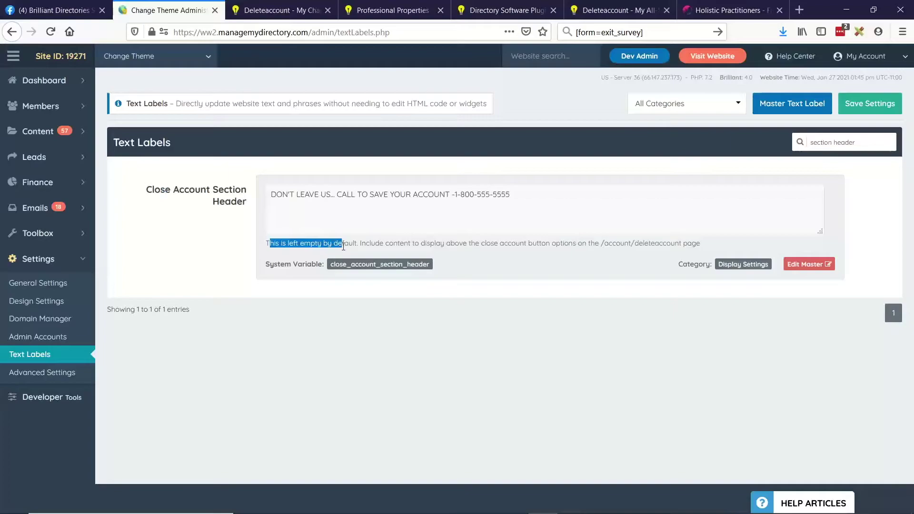
click(341, 206)
drag(146, 190, 249, 205)
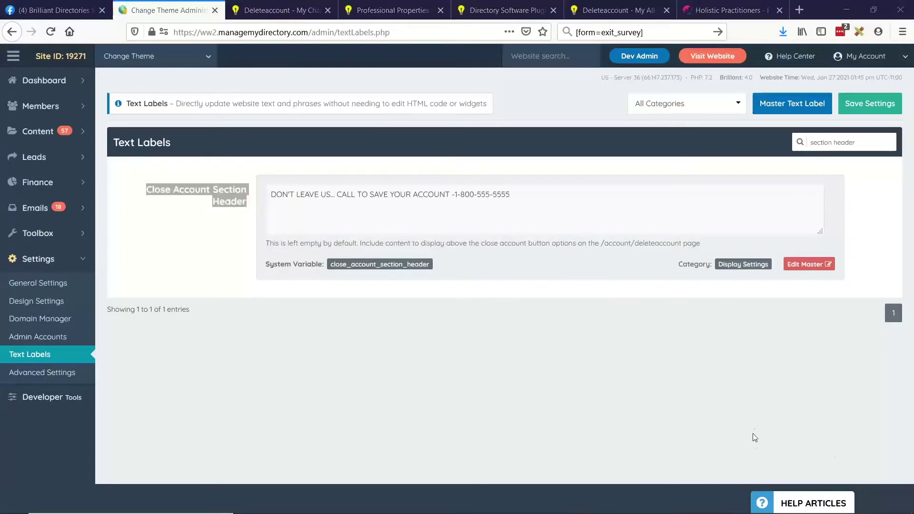
click(322, 230)
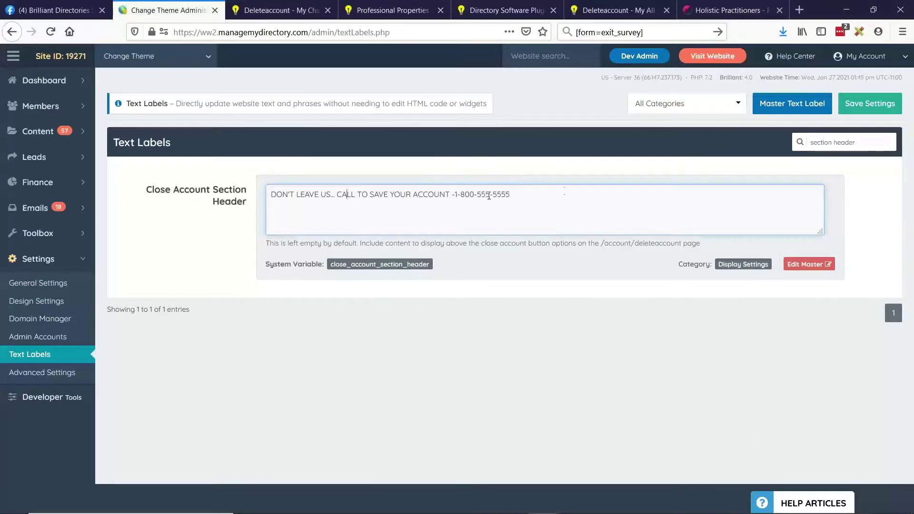
click(867, 108)
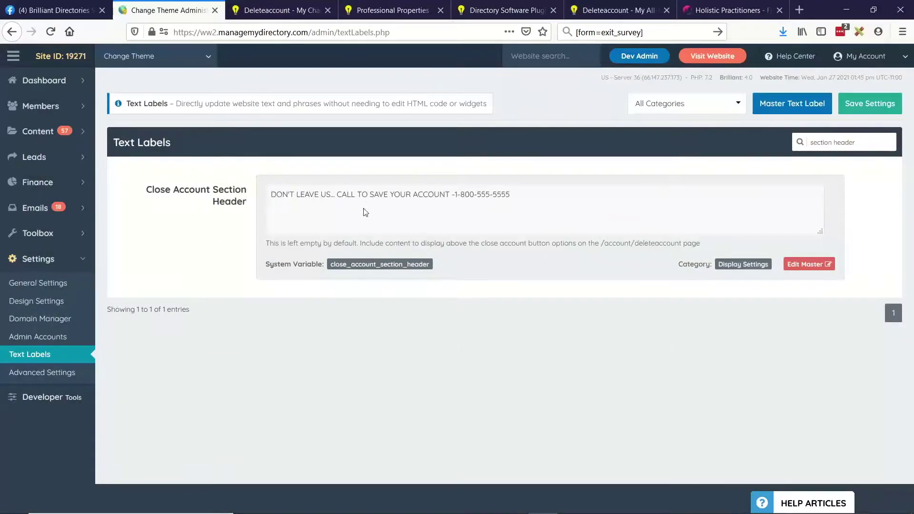
Reload the member's close-account page and check the custom header message above the account-closing options.
click(281, 10)
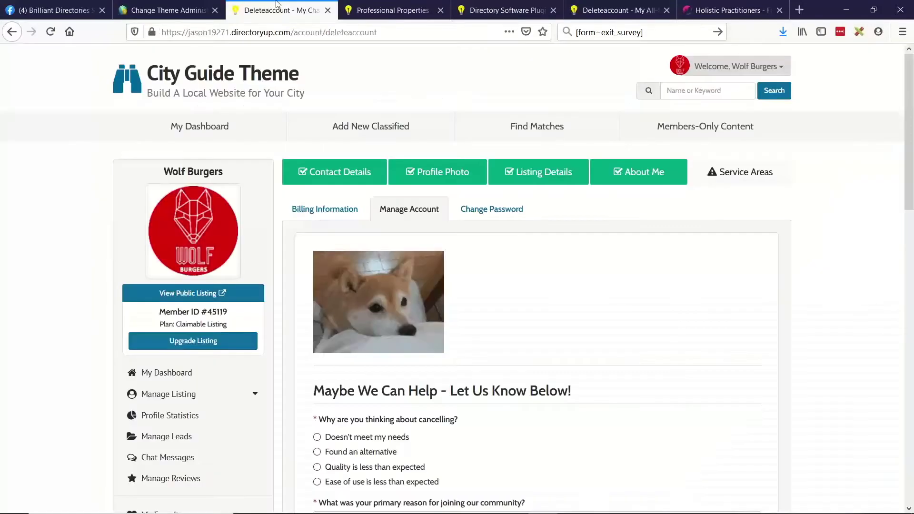
click(51, 31)
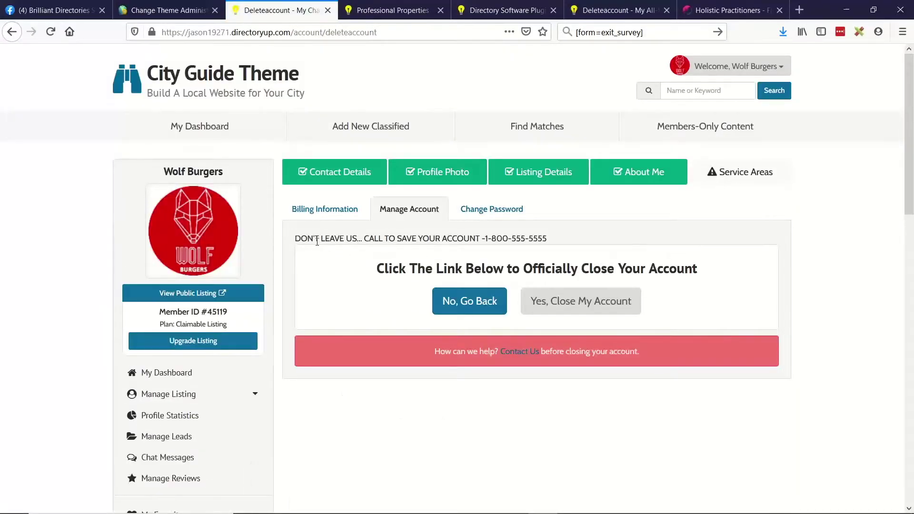
mouse_move(315, 239)
mouse_down()
mouse_move(506, 239)
mouse_move(305, 238)
mouse_up()
click(440, 237)
Replace the Close Account Section Header message with the [form=exit_survey] shortcode kept in the browser's search box, save, and reload the close-account page.
click(578, 34)
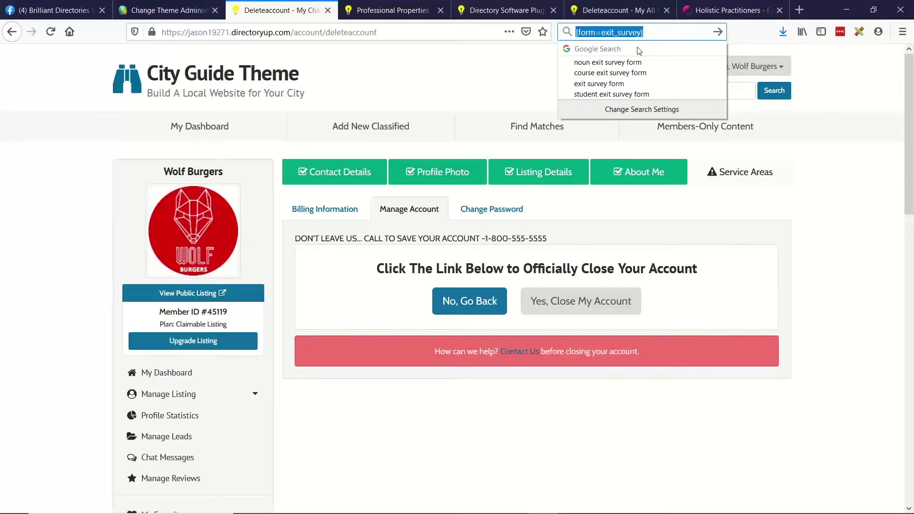
double_click(636, 29)
triple_click(632, 33)
key(ctrl+c)
click(151, 5)
click(367, 216)
key(ctrl+a)
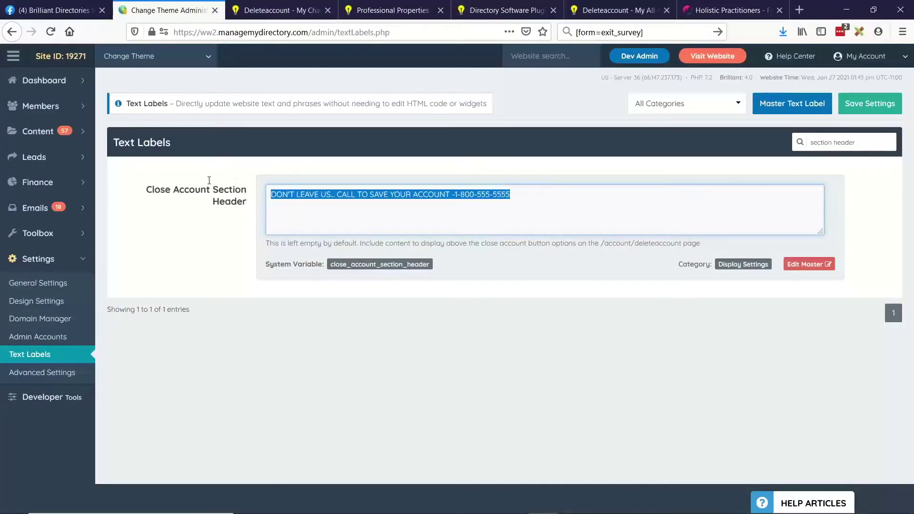
key(ctrl+v)
click(868, 110)
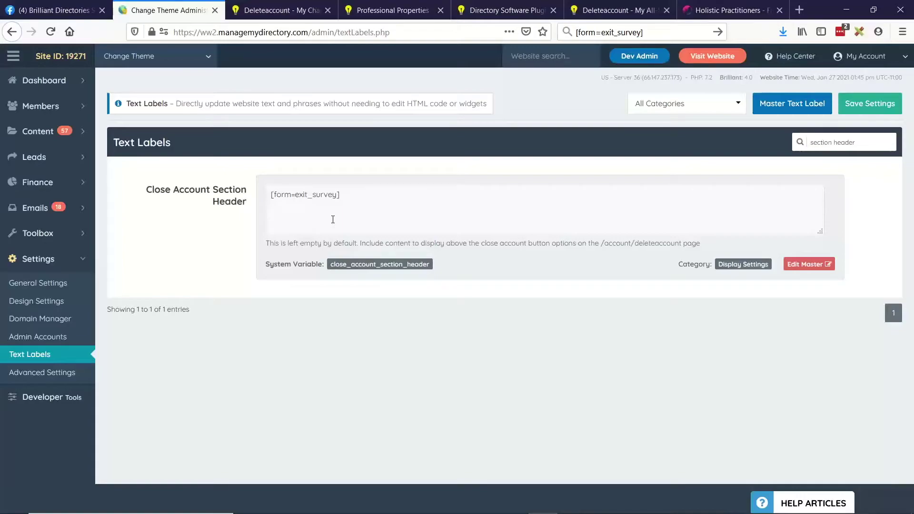
click(281, 10)
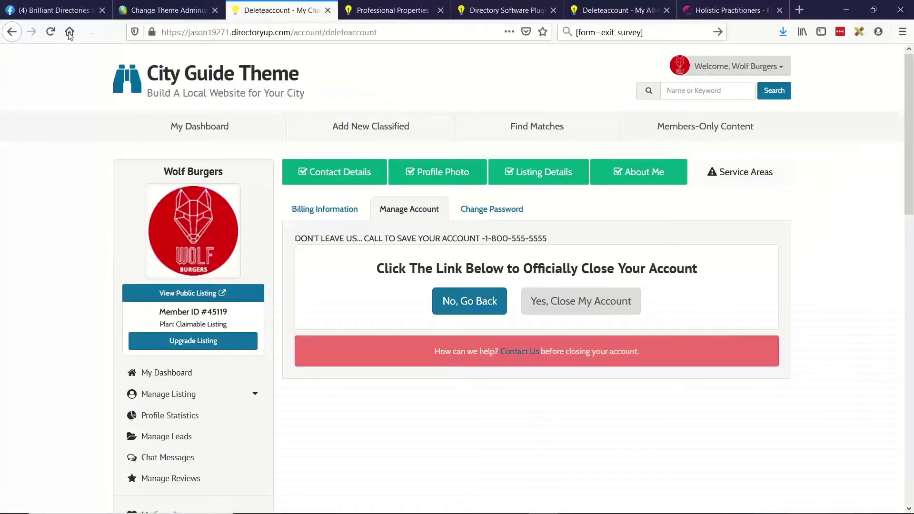
click(51, 32)
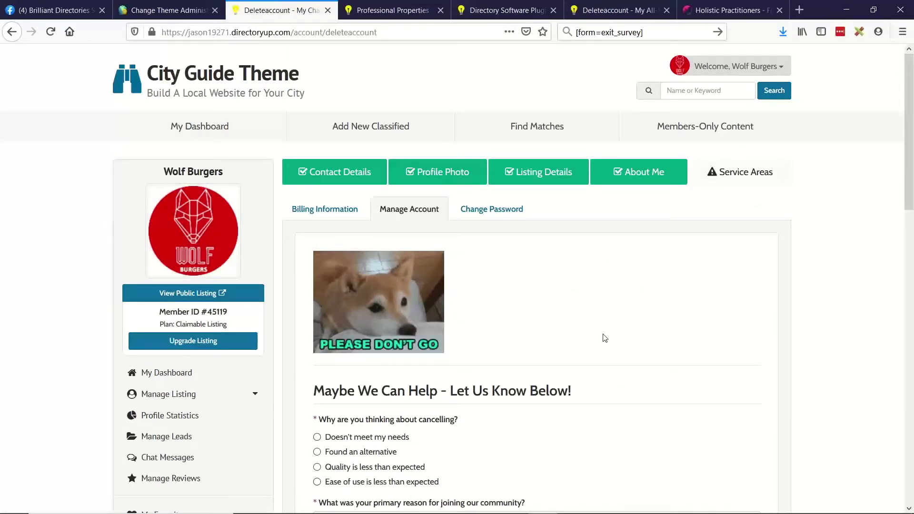
Go to the Form Manager in the admin area and open the Exit Survey form for editing.
click(182, 9)
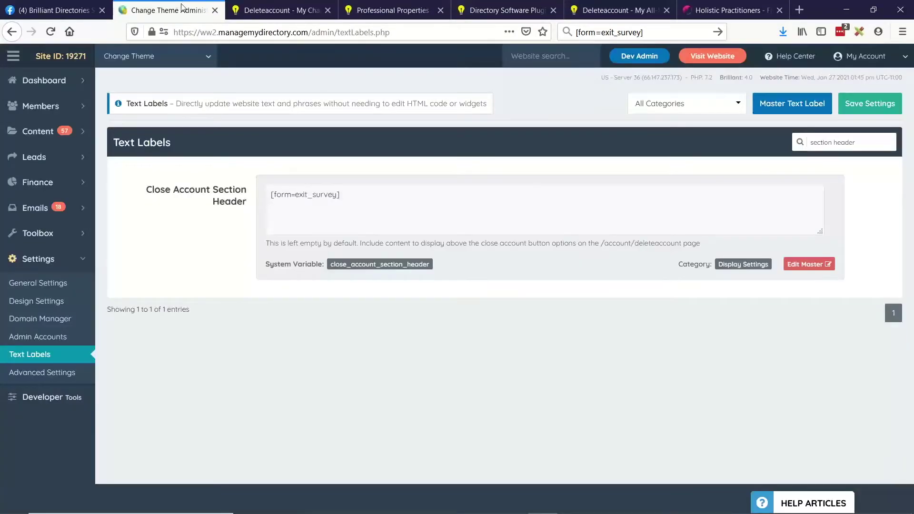
click(87, 238)
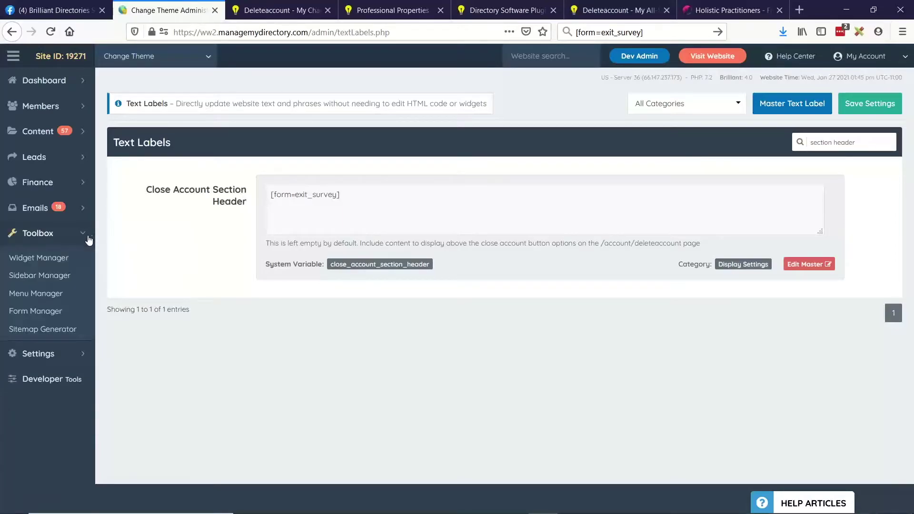
drag(295, 194, 344, 194)
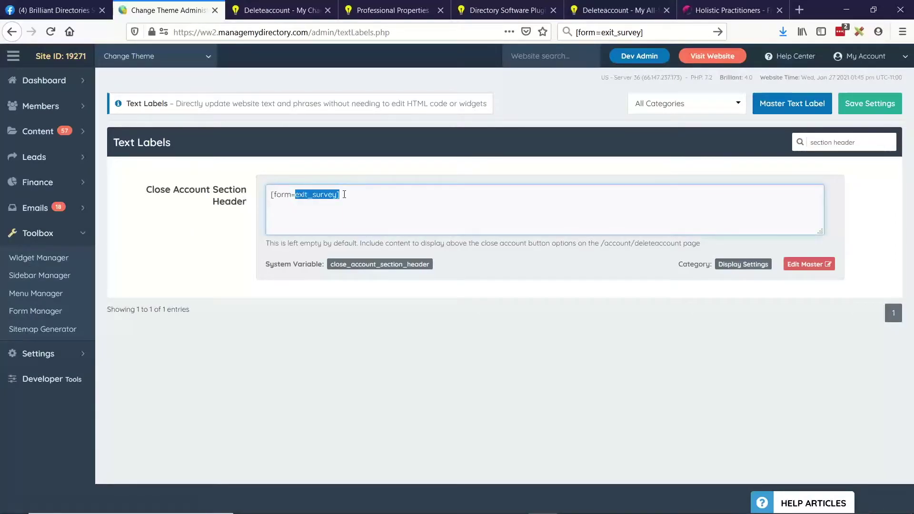
click(33, 315)
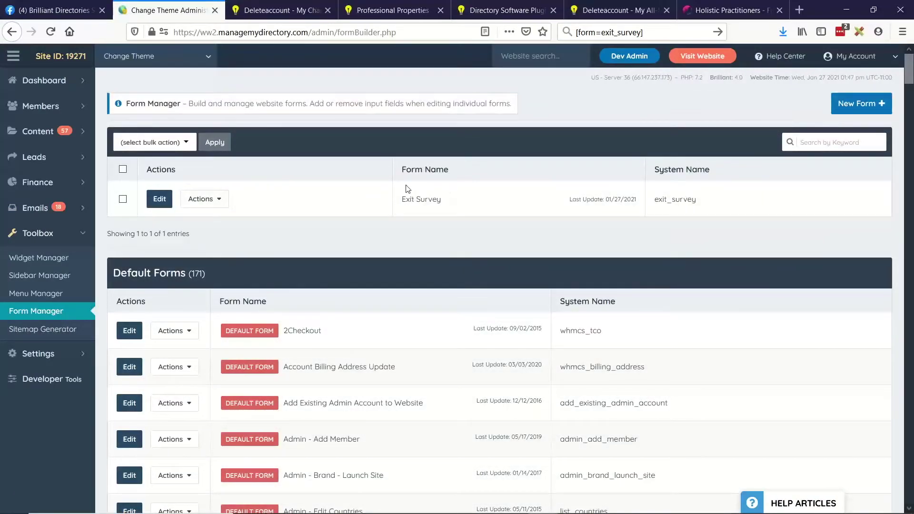
double_click(405, 200)
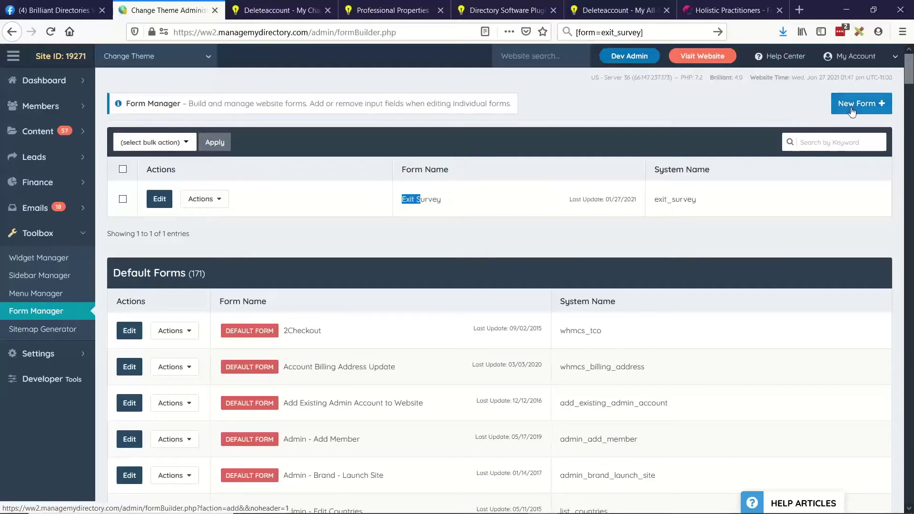
click(165, 204)
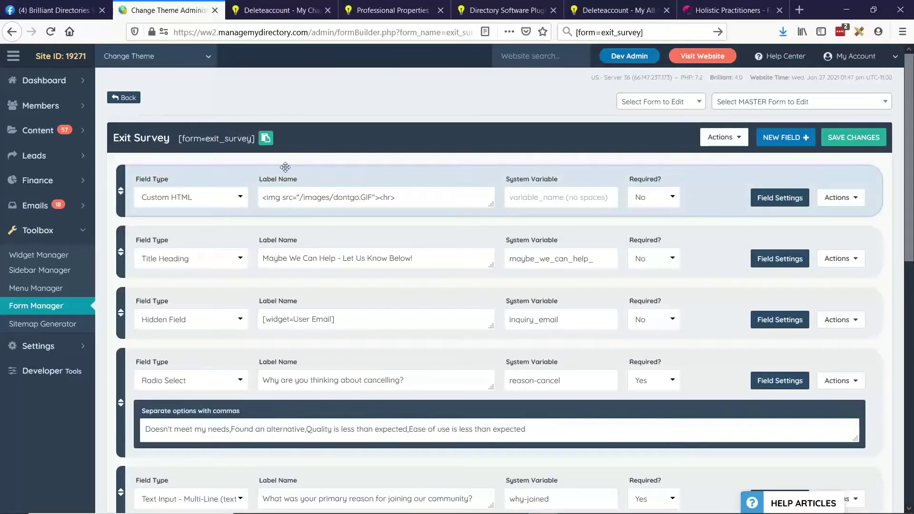
Compare the Exit Survey form's Custom HTML image field and Title Heading field with the survey on the close-account page.
click(278, 10)
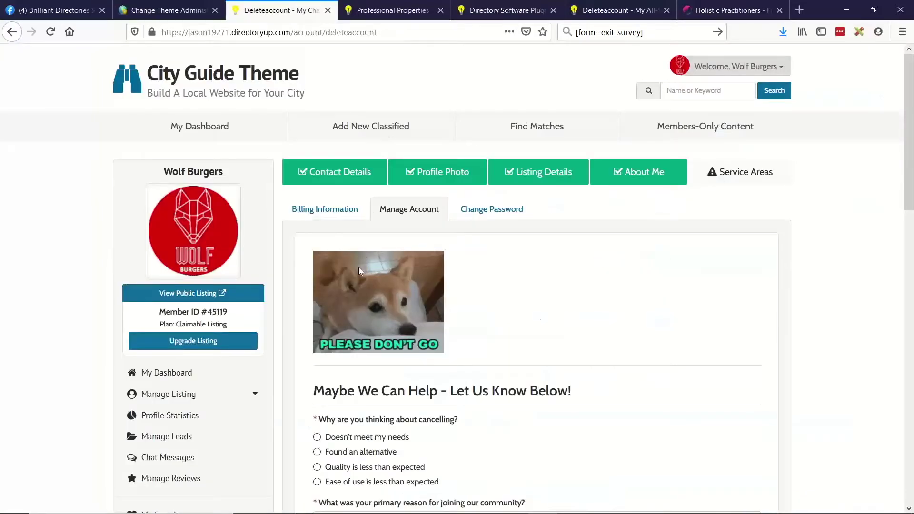
click(172, 10)
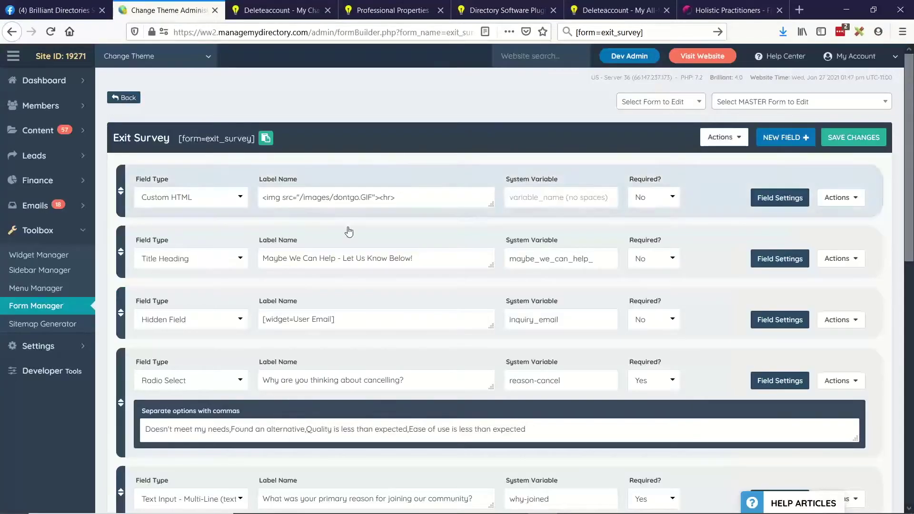
click(224, 205)
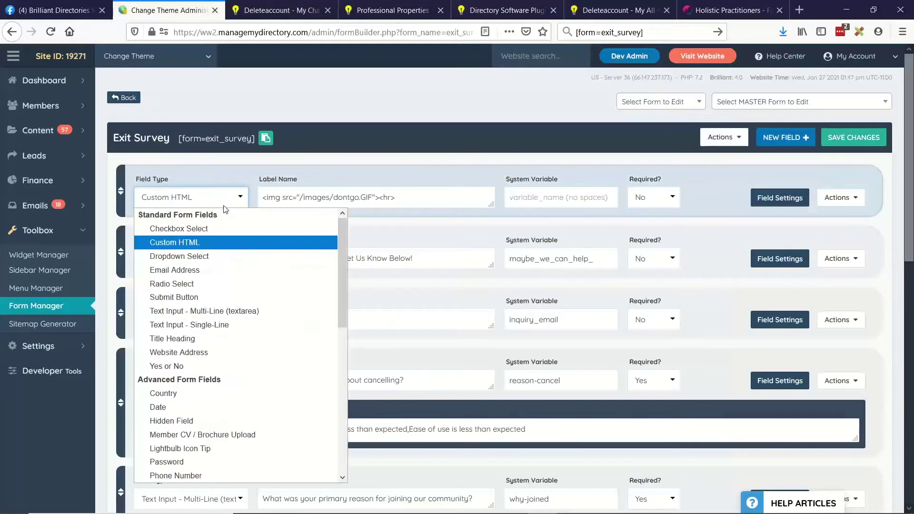
click(204, 240)
drag(263, 199, 235, 204)
click(289, 200)
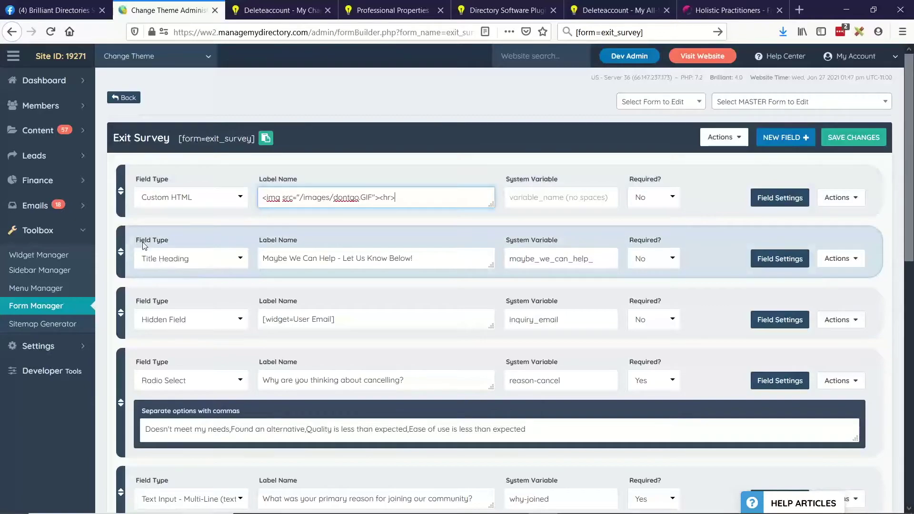
drag(263, 258, 336, 258)
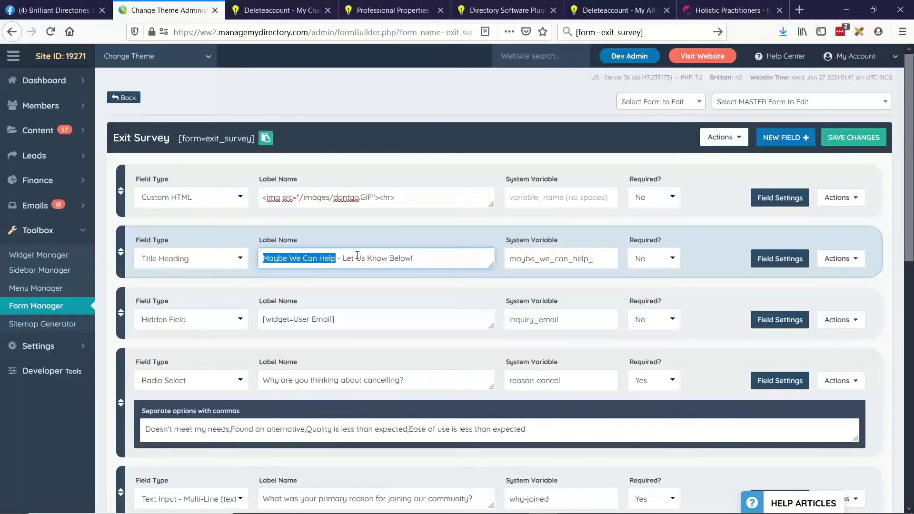
drag(413, 257, 261, 254)
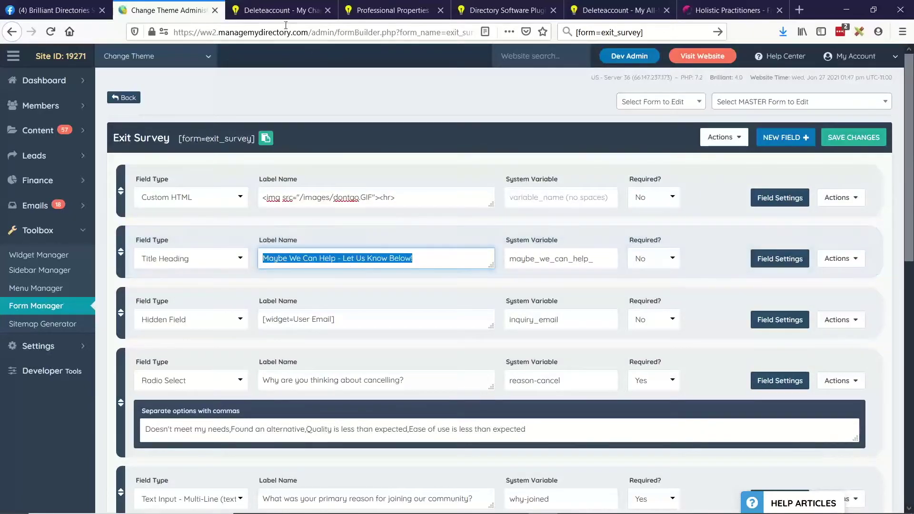
key(ctrl+Tab)
scroll(349, 294, down, 3)
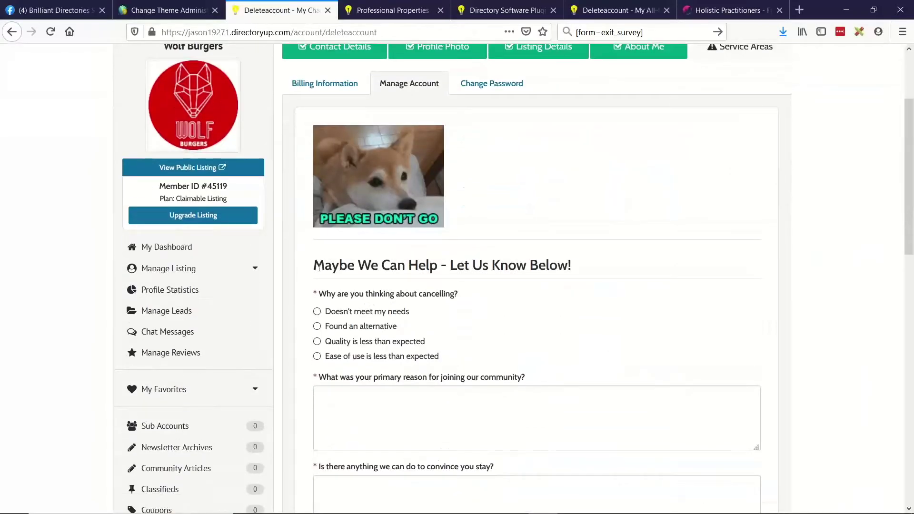
drag(314, 265, 577, 265)
click(192, 10)
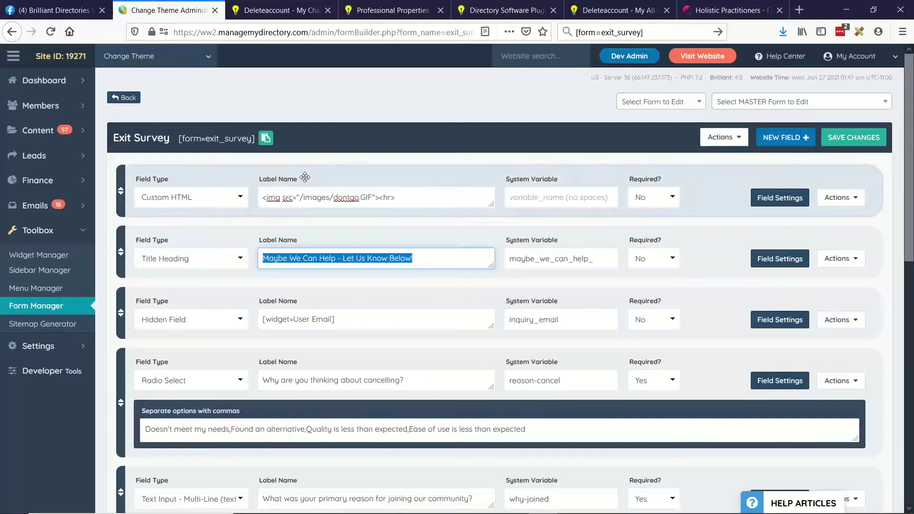
Examine the Exit Survey's hidden user email field, the radio question about cancelling with its comma-separated options, and the two multi-line text questions.
scroll(331, 230, down, 4)
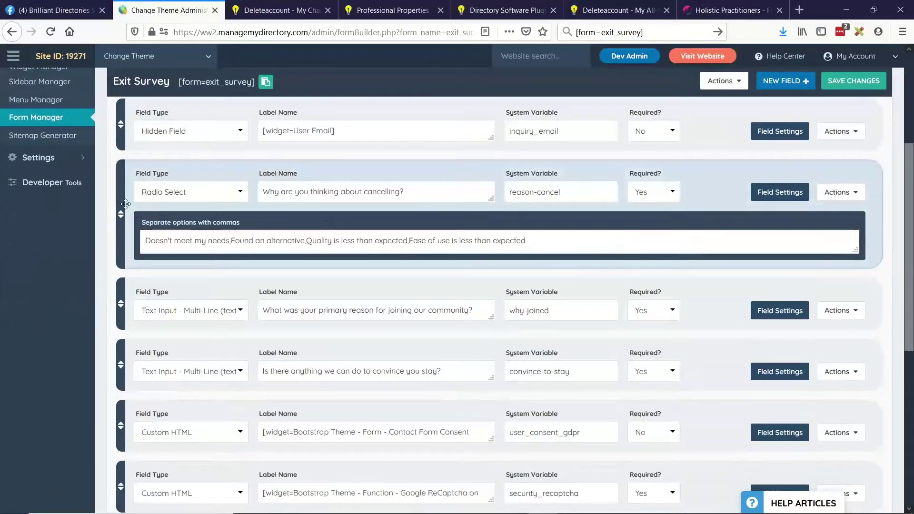
scroll(110, 214, up, 2)
scroll(120, 235, up, 2)
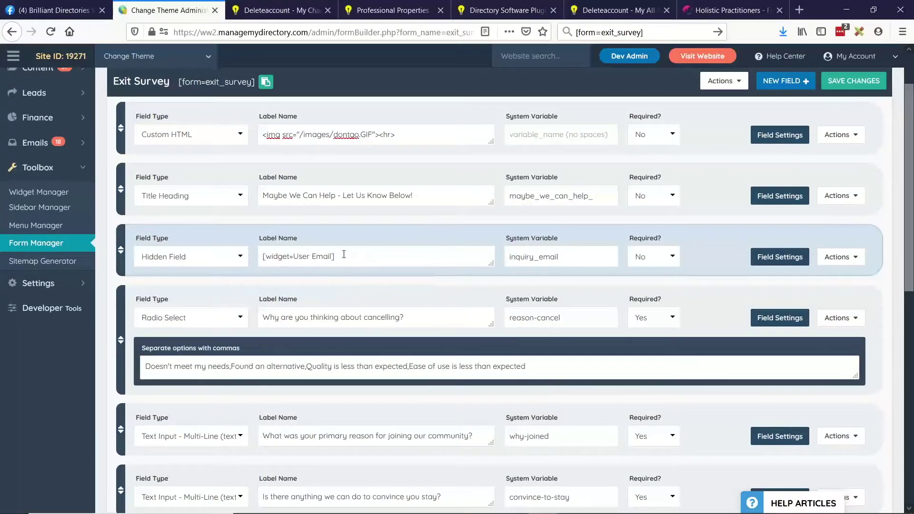
drag(344, 254, 260, 251)
click(344, 258)
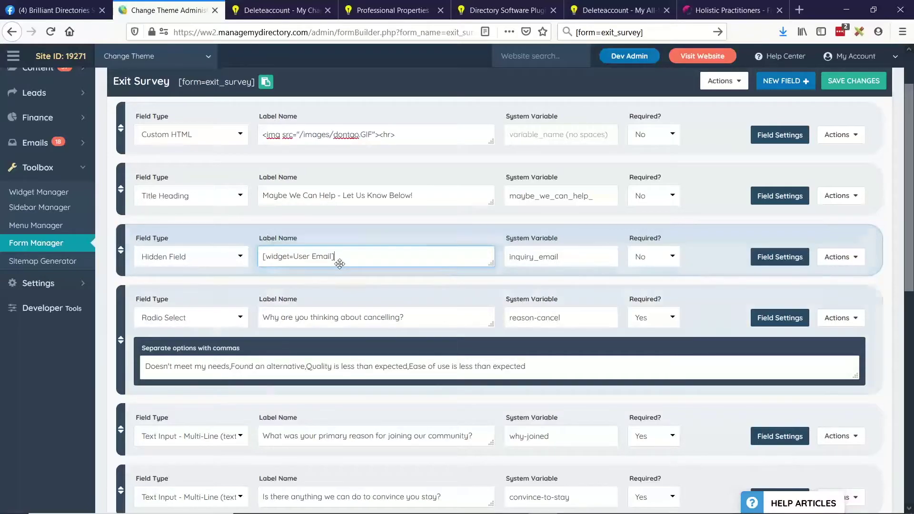
click(265, 318)
drag(265, 318, 418, 320)
scroll(361, 299, down, 2)
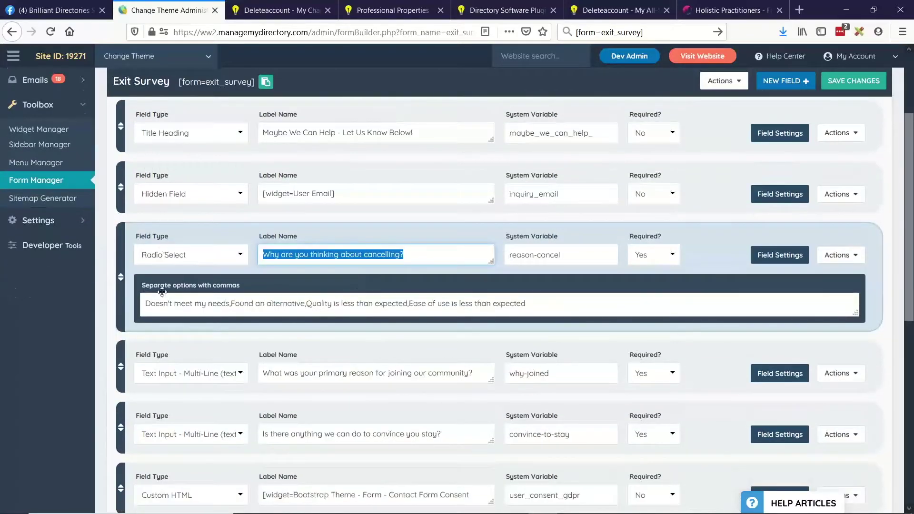
drag(145, 303, 551, 302)
scroll(357, 294, down, 3)
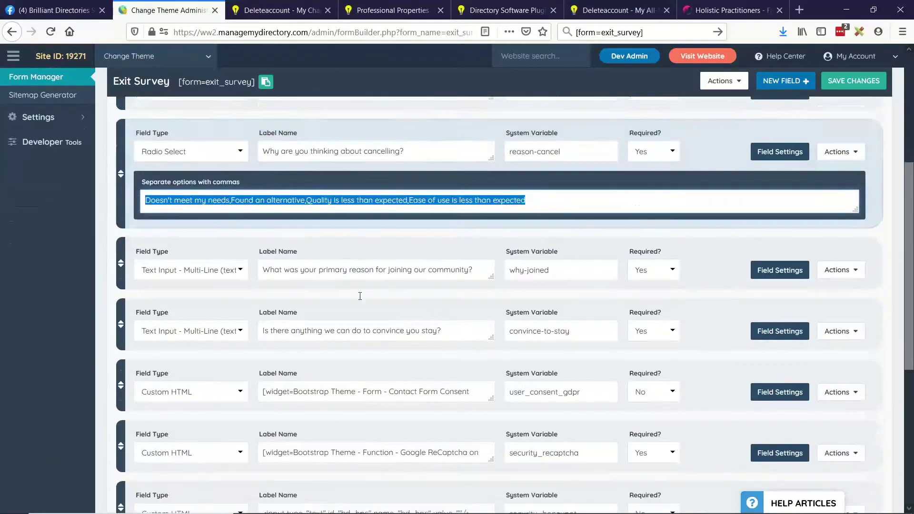
drag(270, 247, 476, 249)
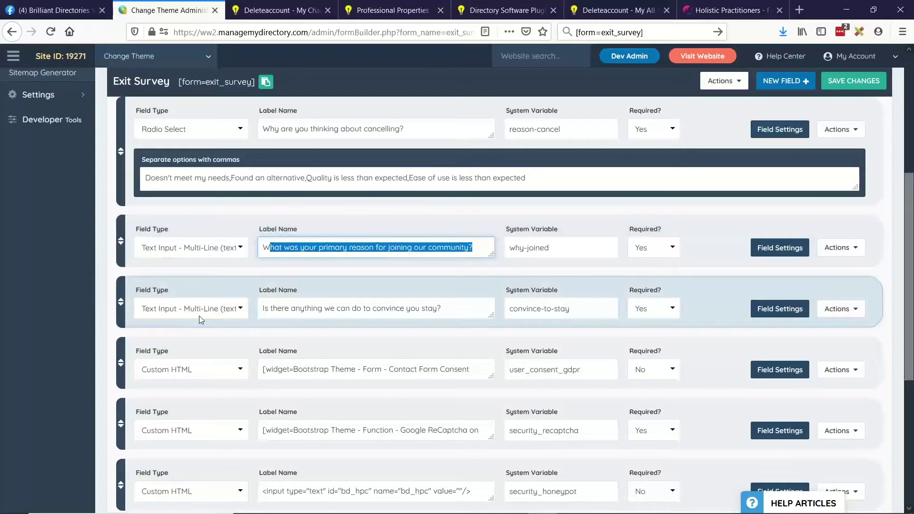
drag(263, 308, 447, 307)
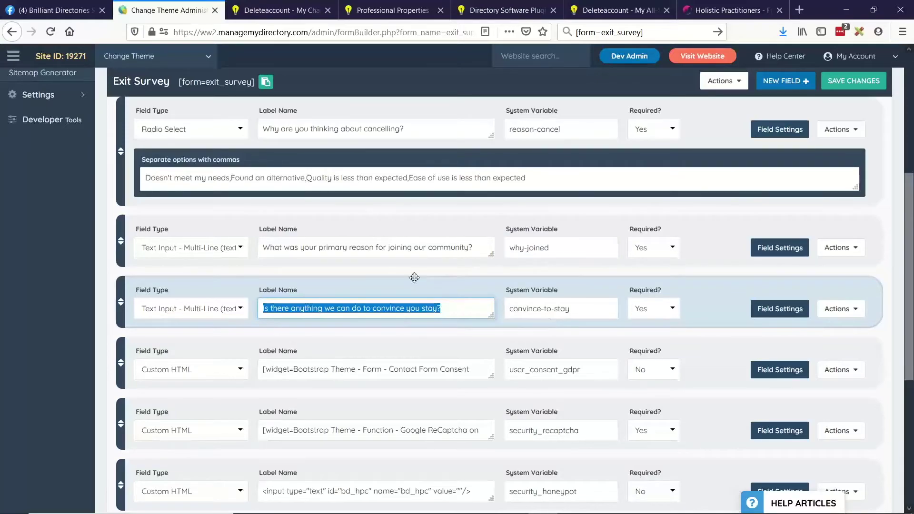
Examine the Exit Survey's consent, reCAPTCHA, honeypot and submit button fields, and compare the button label with the survey on the close-account page.
scroll(415, 278, down, 2)
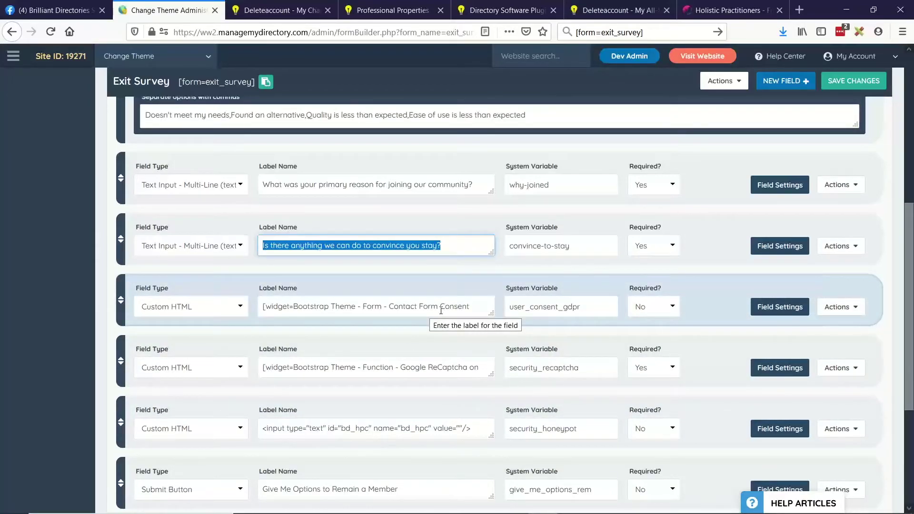
scroll(386, 387, down, 3)
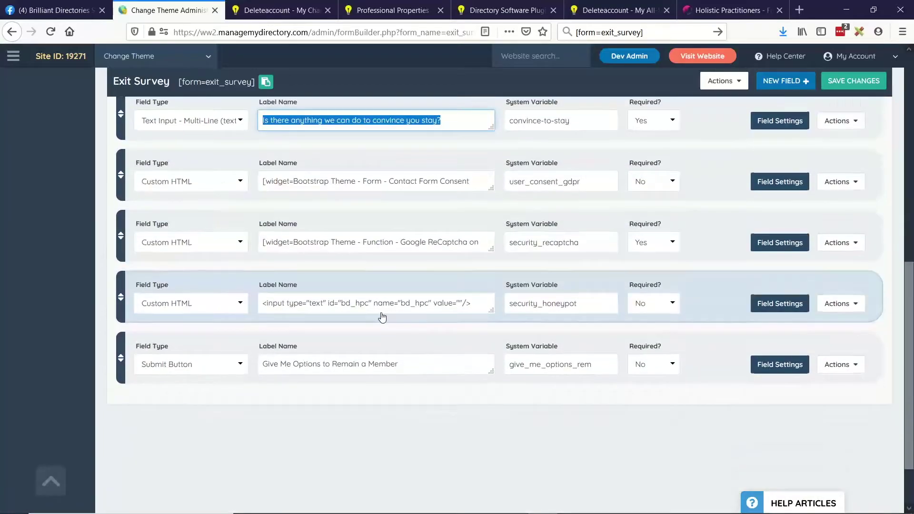
mouse_move(263, 365)
mouse_down()
mouse_move(402, 364)
mouse_move(253, 366)
mouse_up()
click(402, 365)
click(285, 7)
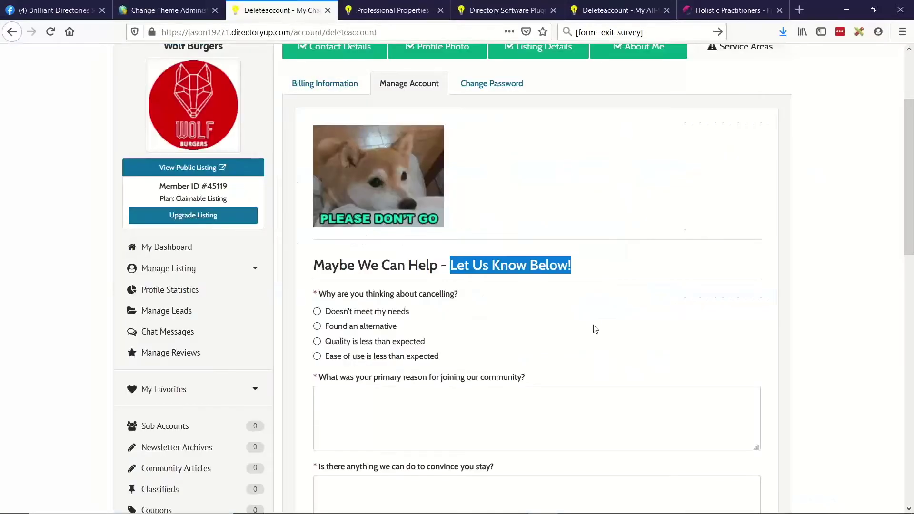
scroll(595, 329, down, 6)
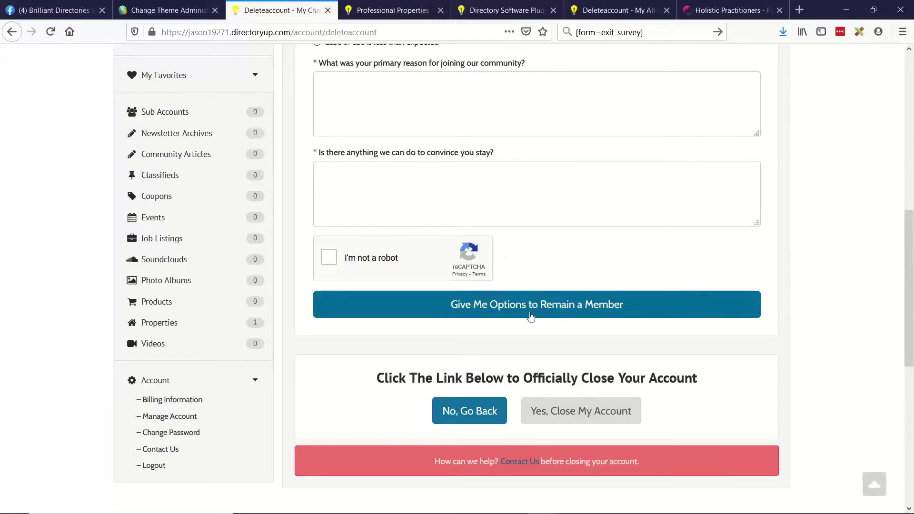
key(ctrl+Page_Up)
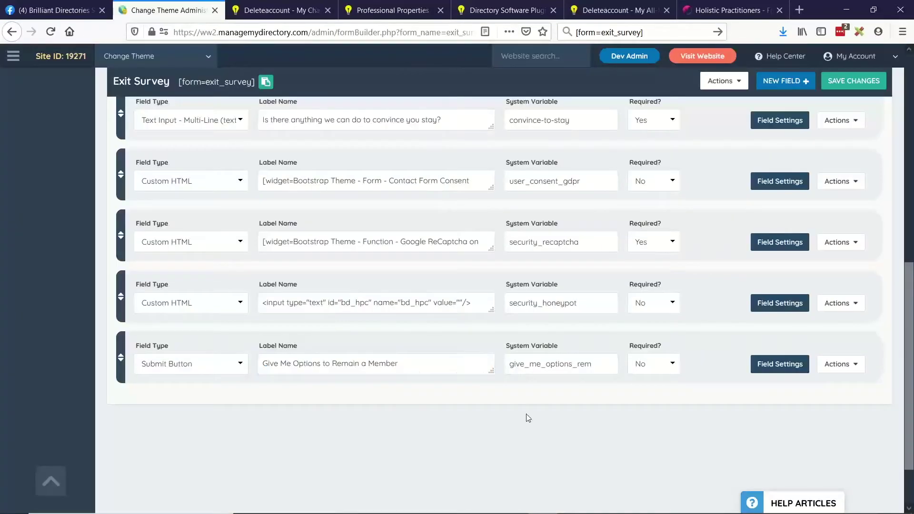
Review the Exit Survey's hidden user email field, including its field type and the inquiry_email system variable.
scroll(527, 417, up, 7)
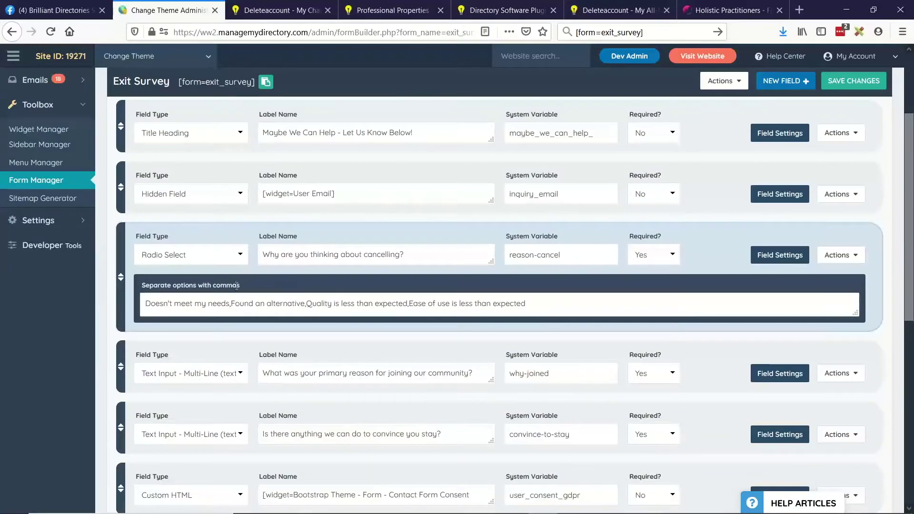
scroll(226, 302, up, 1)
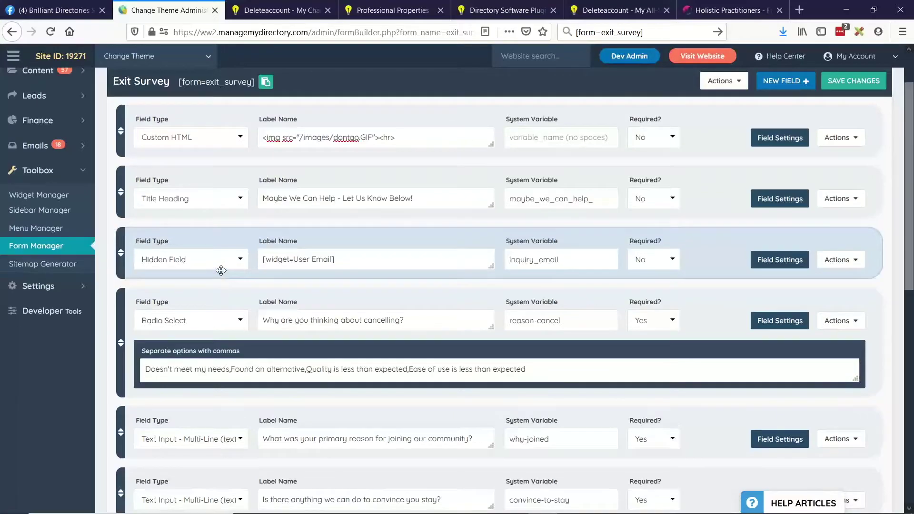
scroll(226, 270, up, 1)
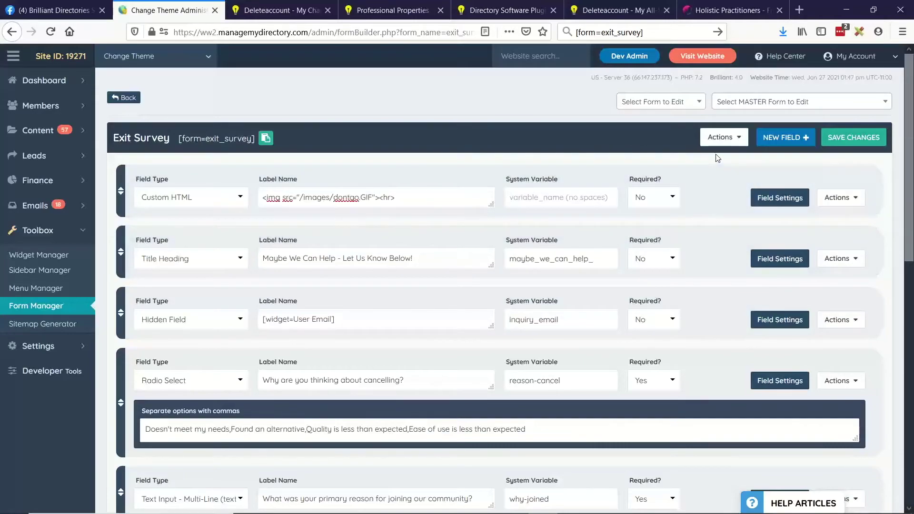
click(721, 138)
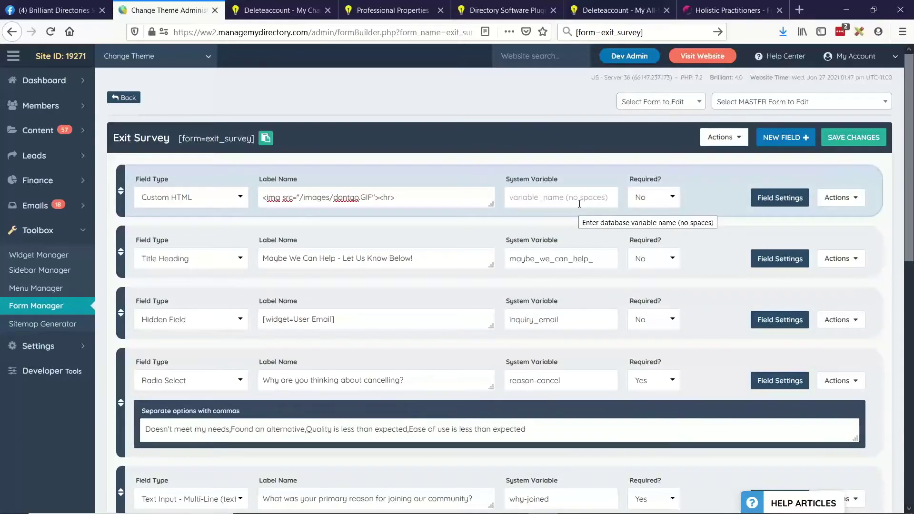
click(233, 327)
click(226, 327)
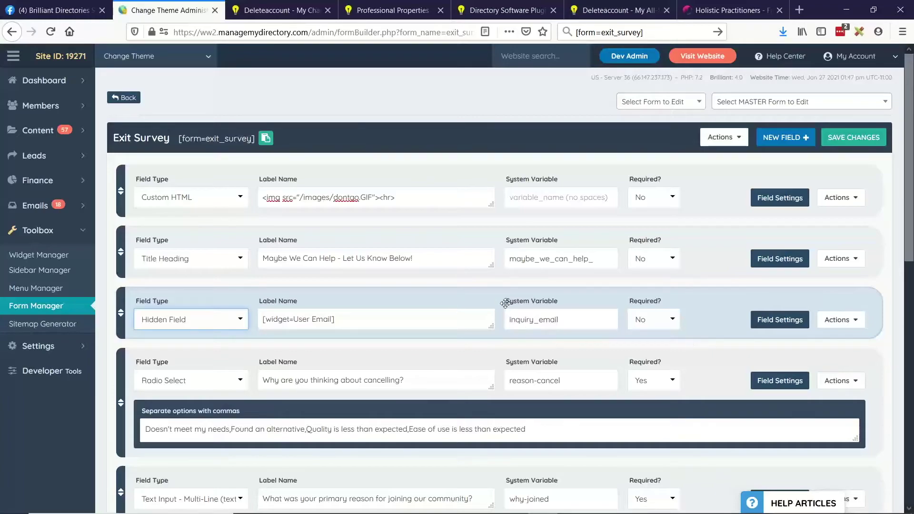
drag(567, 320, 516, 320)
click(594, 322)
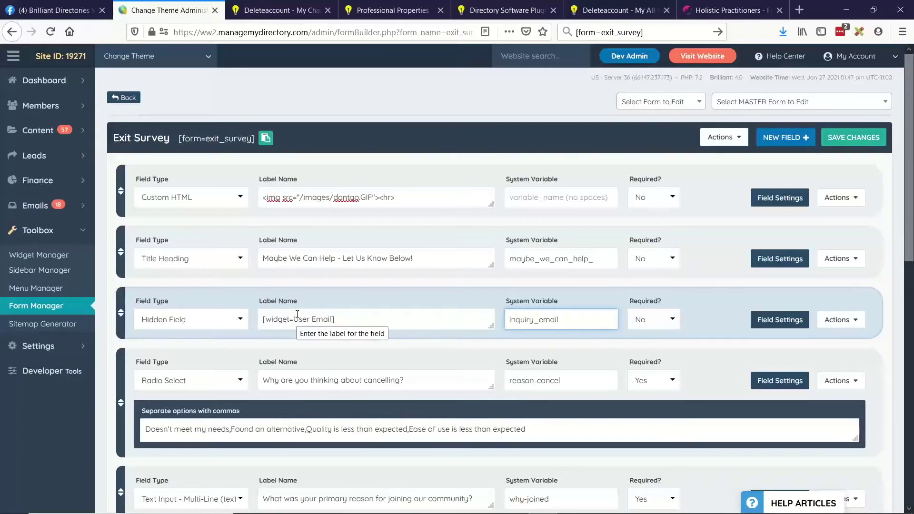
Go to the Widget Manager in a separate browser tab and open the User Email widget for editing.
middle_click(40, 255)
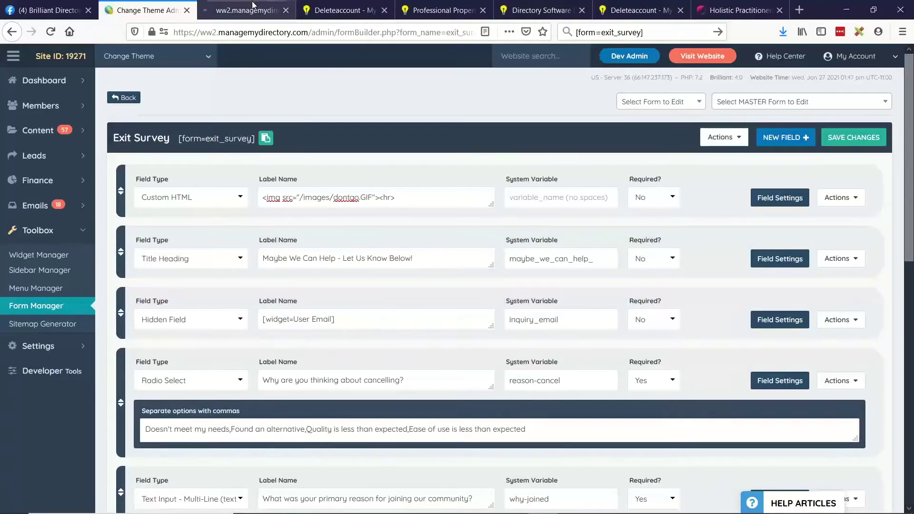
click(246, 10)
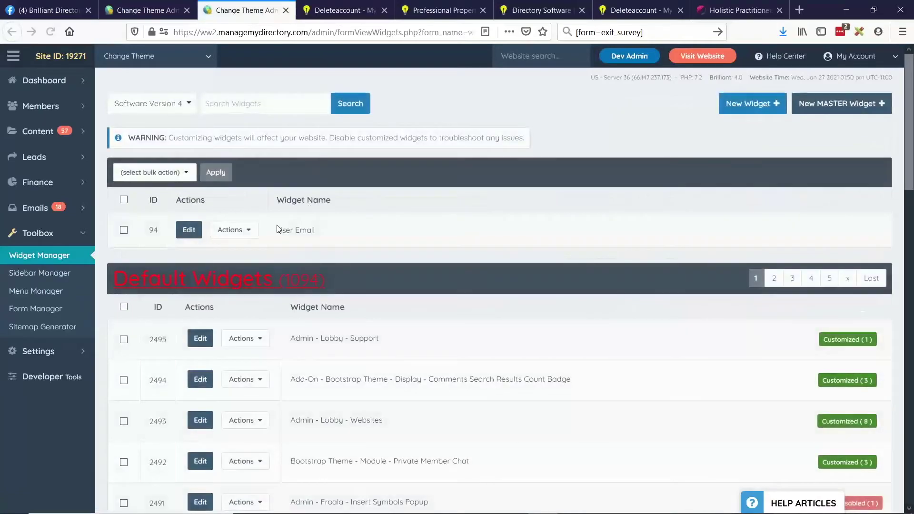
click(189, 230)
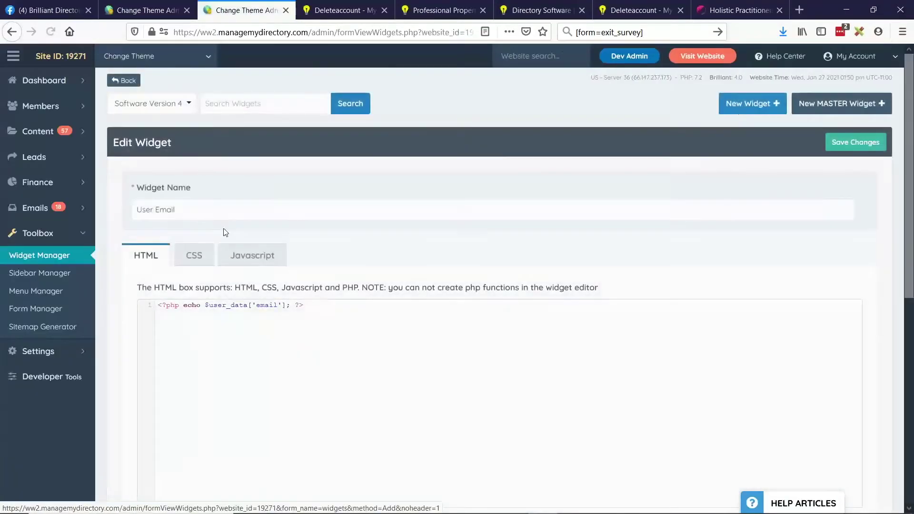
Examine the User Email widget's name and its HTML code that echoes the member's email from $user_data.
click(223, 206)
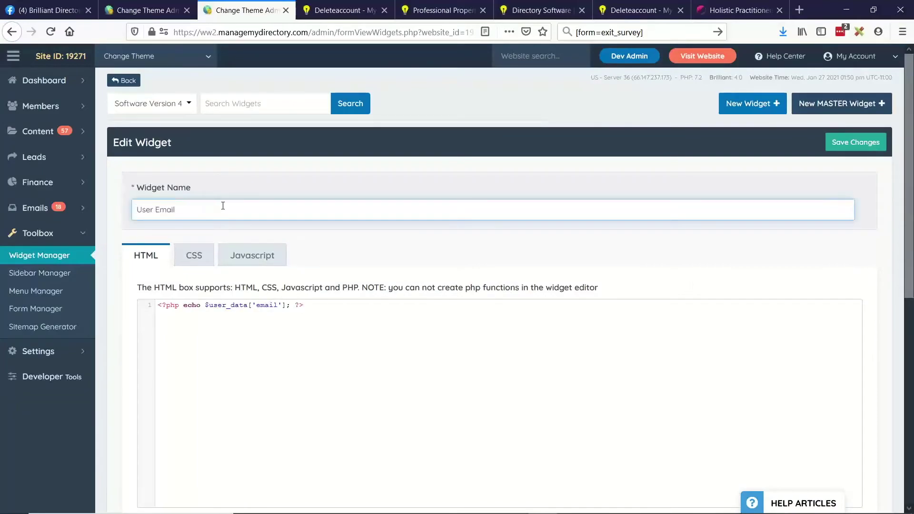
click(238, 326)
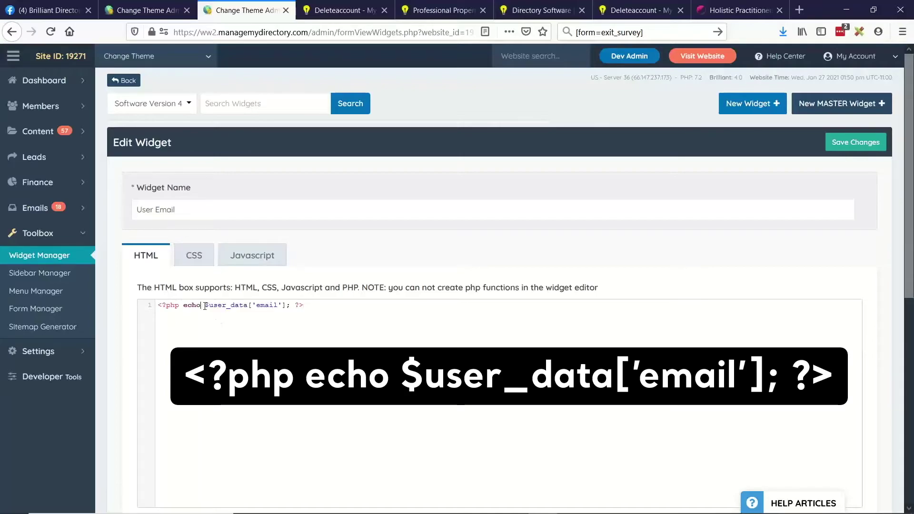
drag(184, 309, 157, 310)
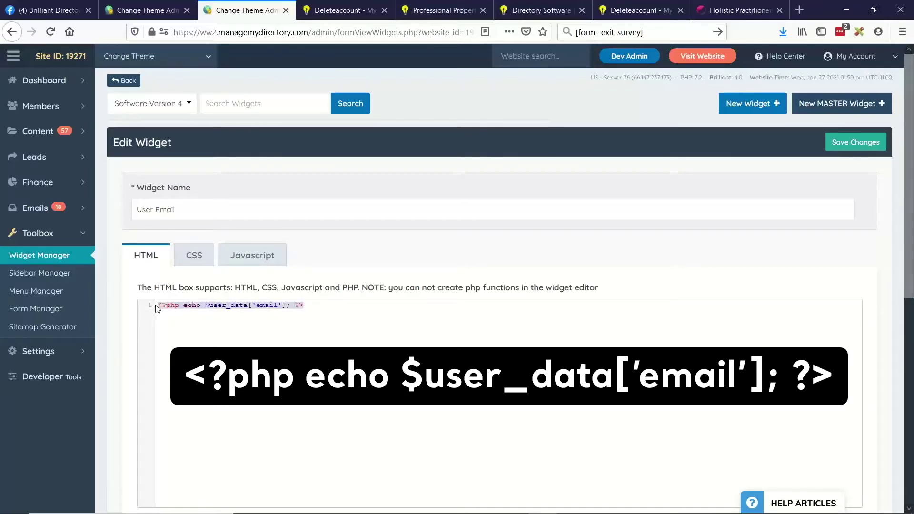
click(248, 327)
click(159, 305)
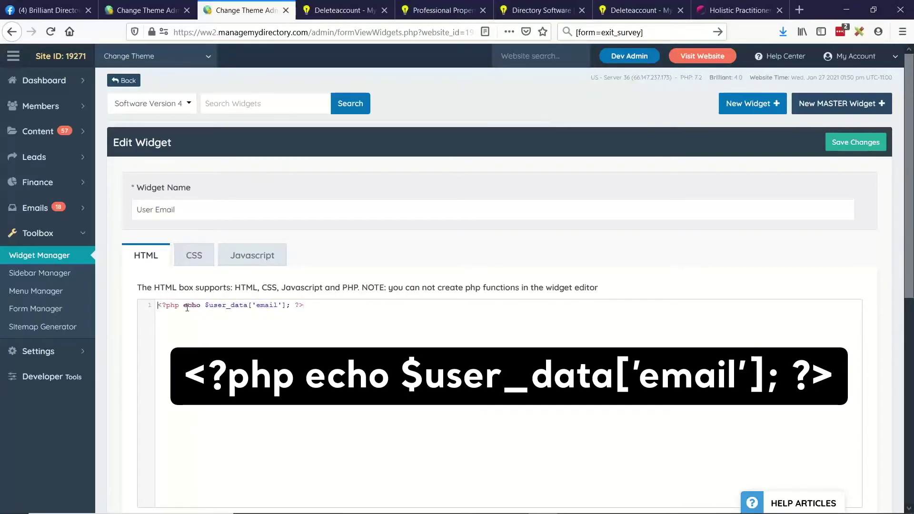
drag(183, 307, 150, 308)
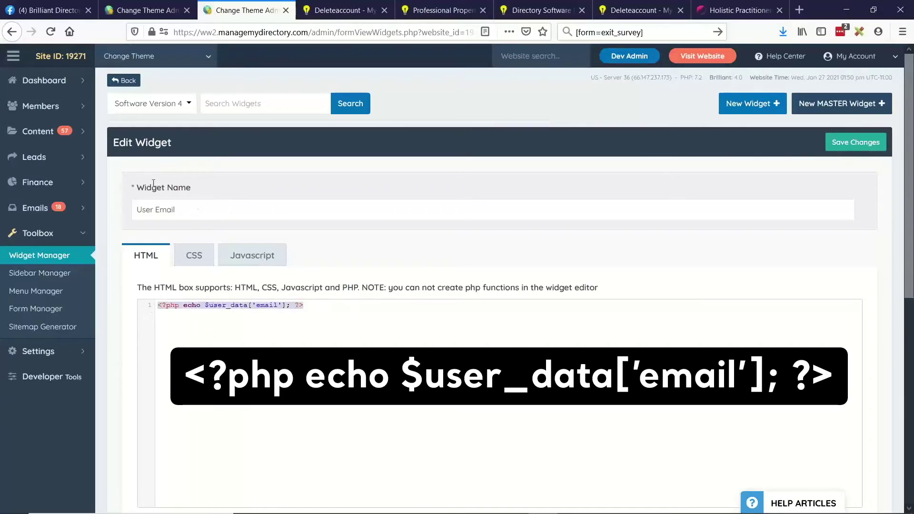
drag(185, 210, 135, 192)
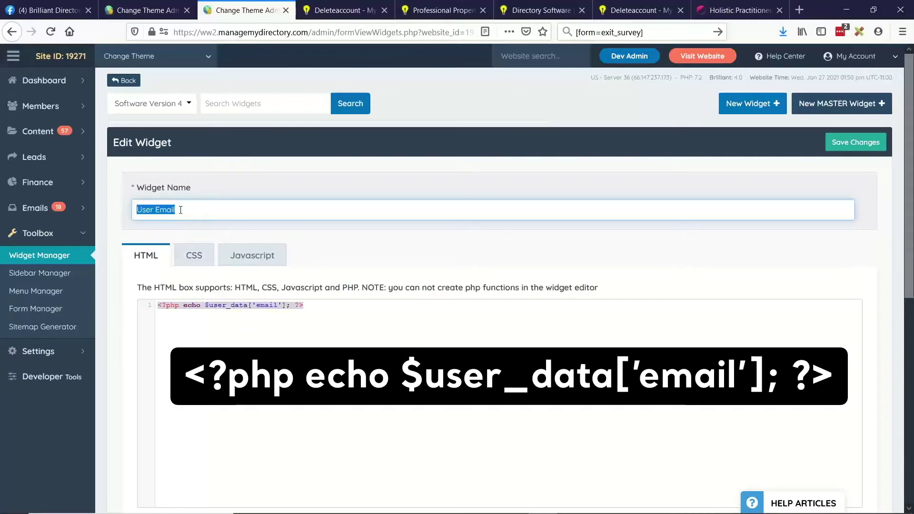
Compare the Exit Survey hidden field's [widget=User Email] label with the PHP code in the User Email widget.
click(153, 16)
scroll(112, 316, down, 2)
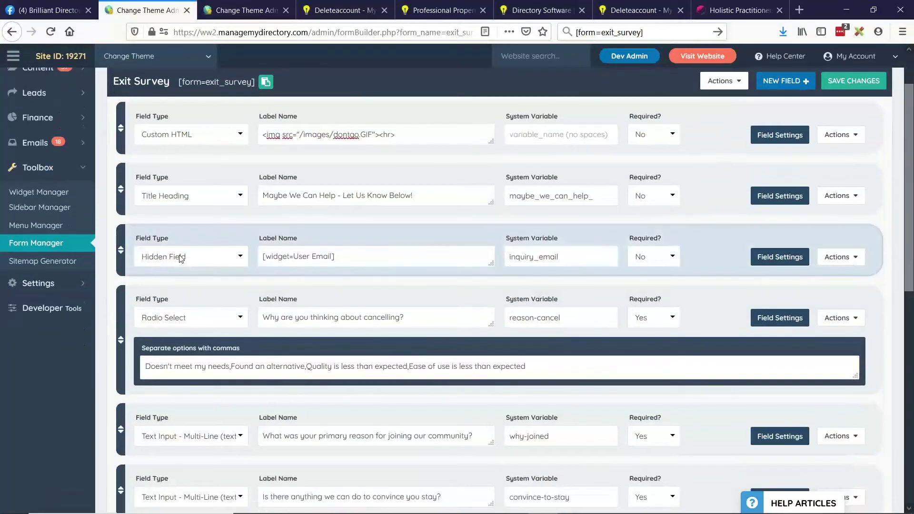
click(263, 256)
drag(264, 256, 233, 260)
click(353, 256)
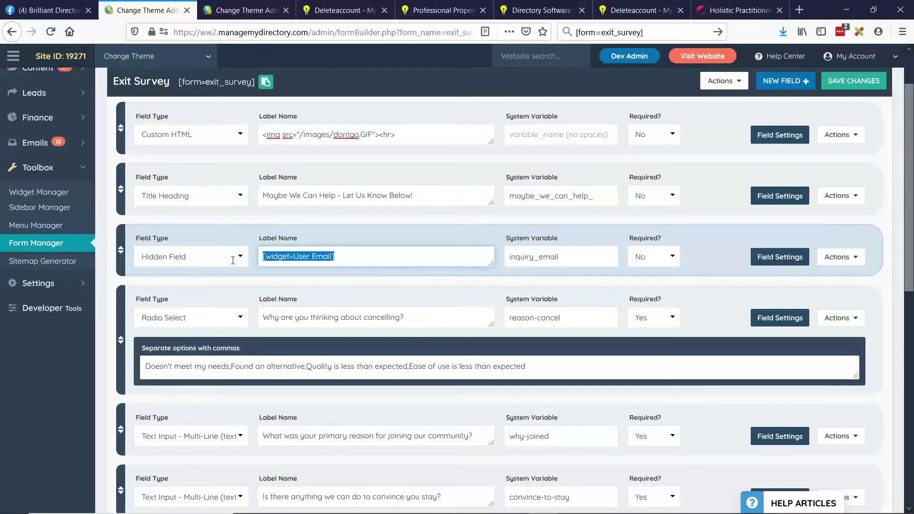
click(348, 259)
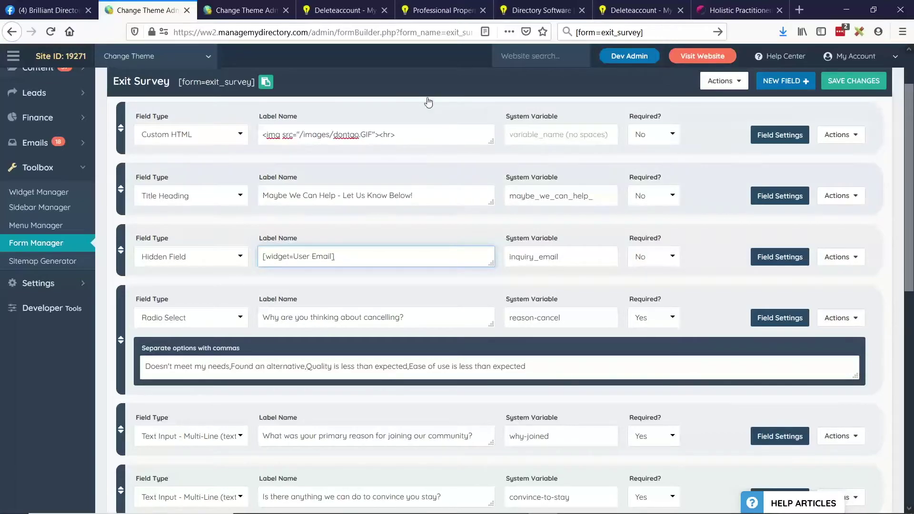
click(230, 4)
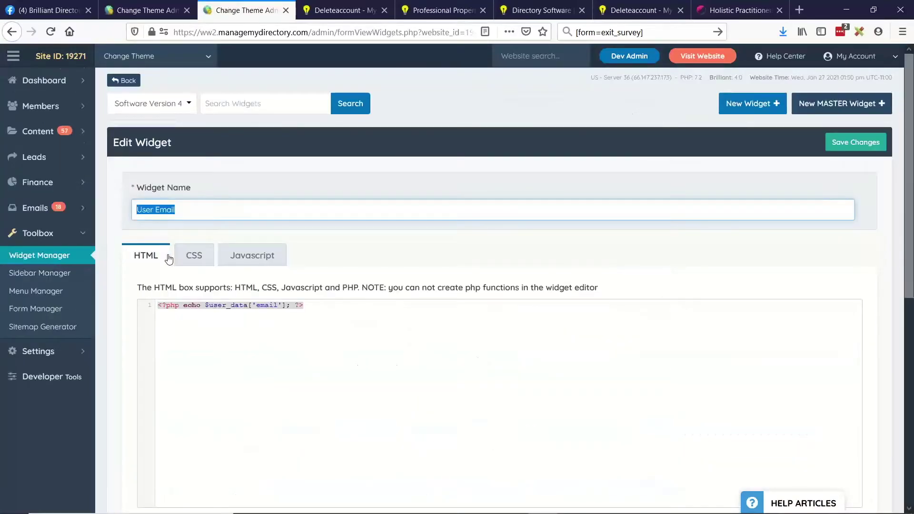
click(160, 339)
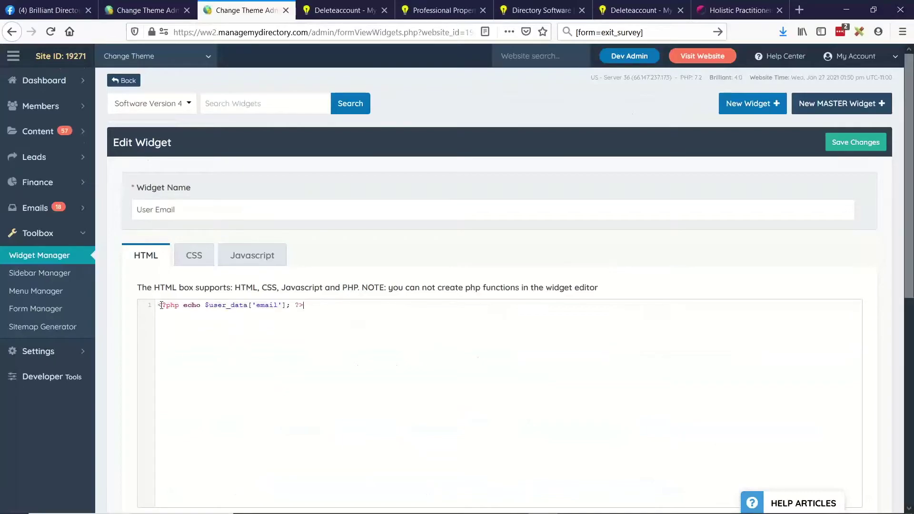
key(ctrl+Page_Up)
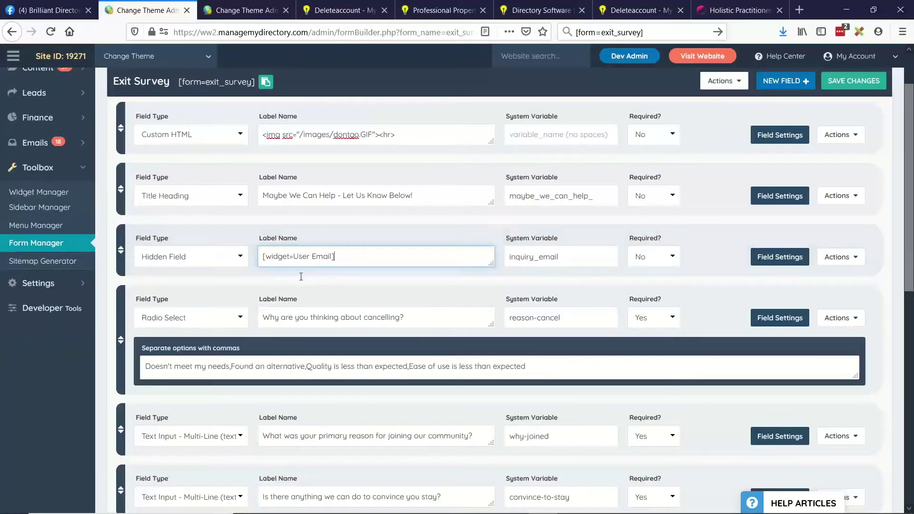
scroll(475, 290, up, 2)
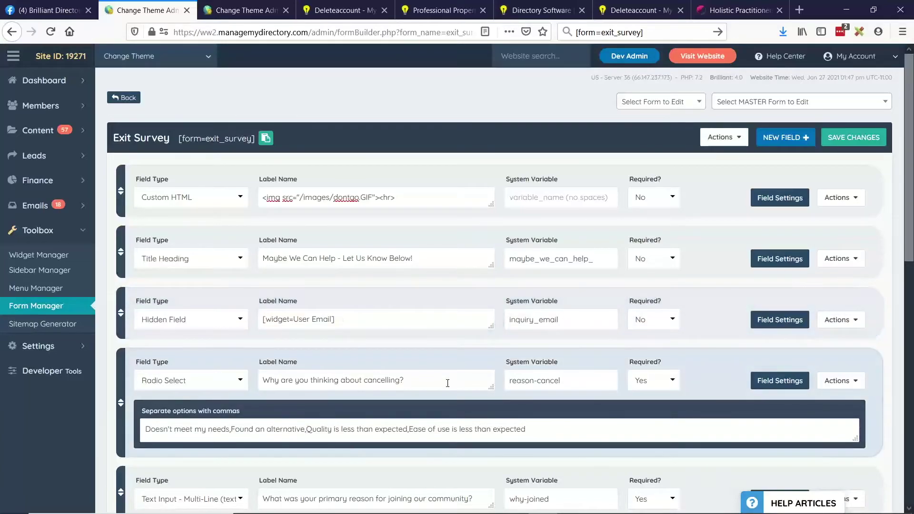
Try the Email Address type on the [widget=User Email] field, and restore its type to Hidden Field.
click(229, 321)
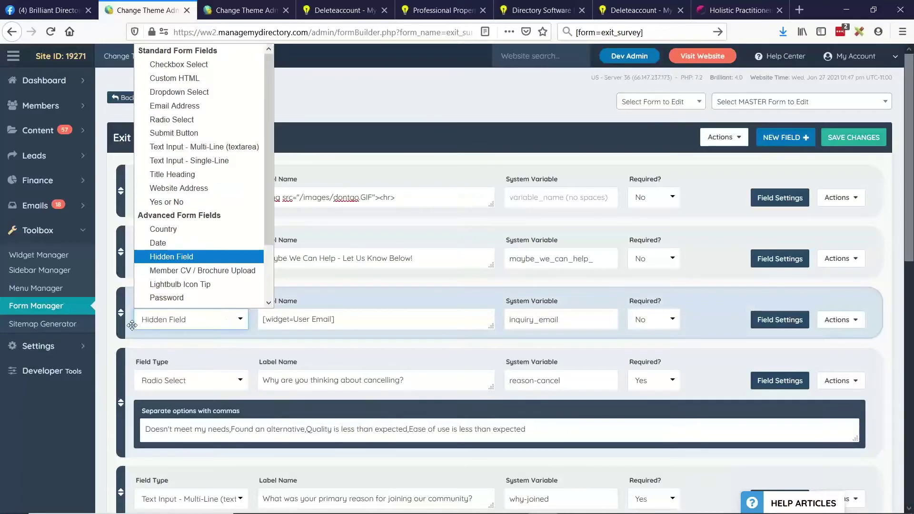
click(107, 320)
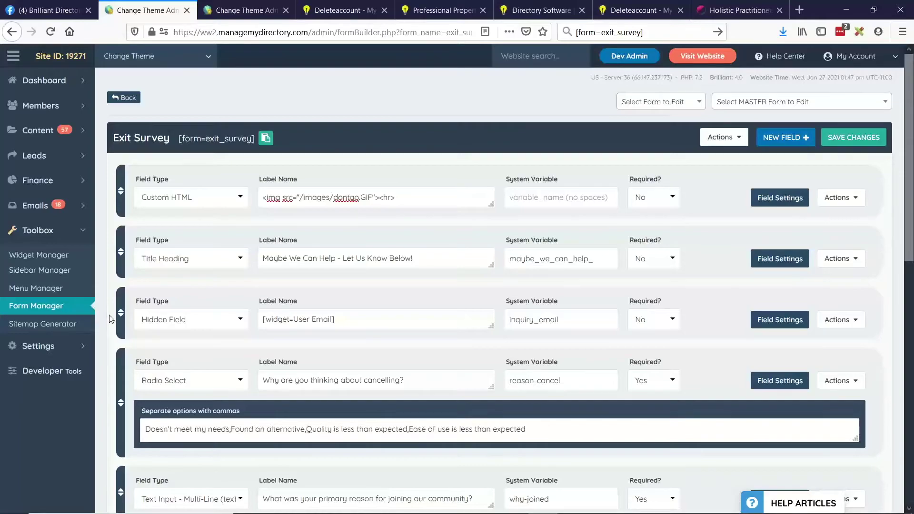
click(190, 320)
click(193, 106)
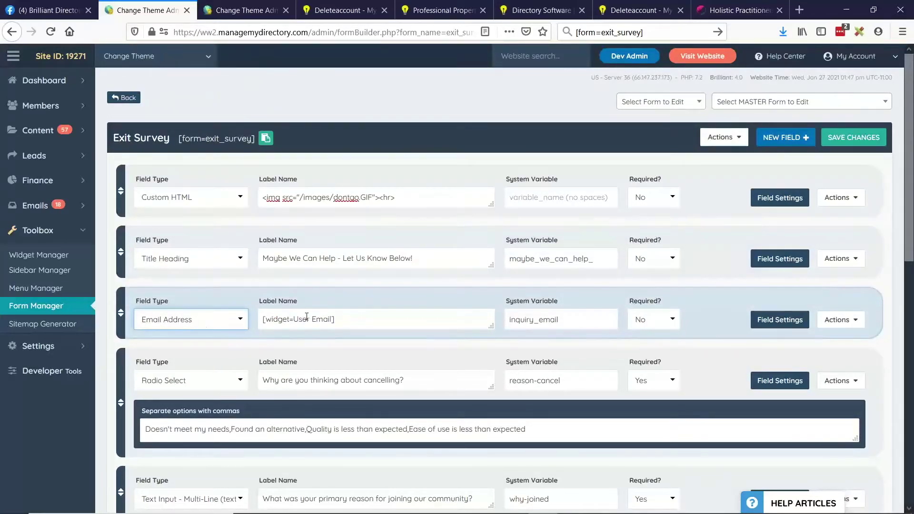
click(221, 320)
scroll(169, 285, down, 1)
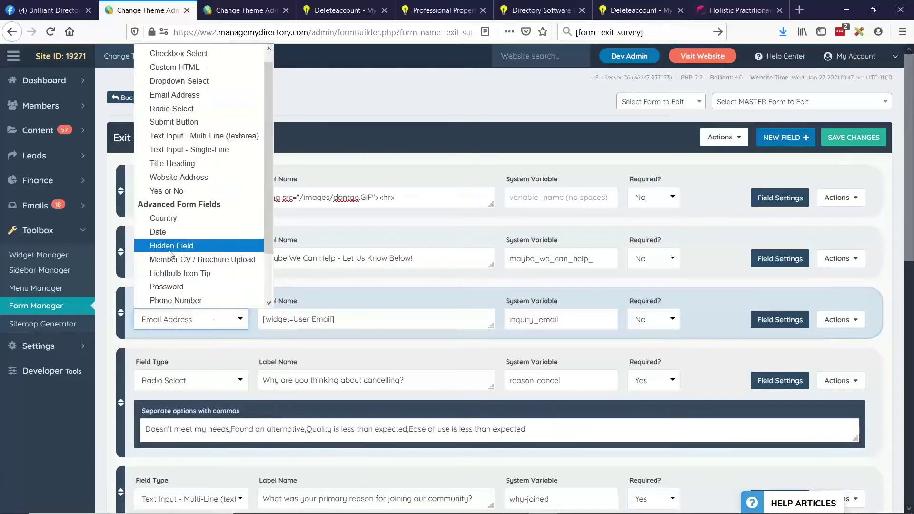
click(170, 250)
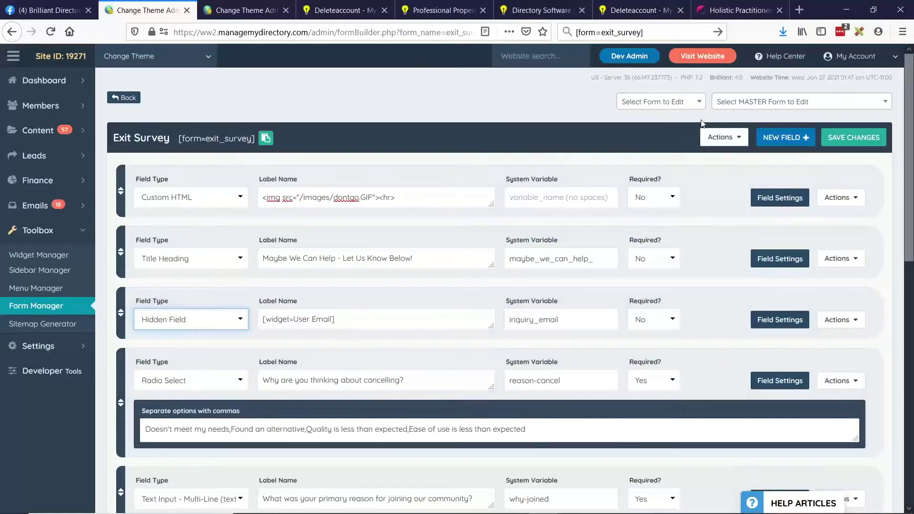
Open the Exit Survey's form settings and examine the Form Element Class in the general settings.
click(703, 101)
click(724, 138)
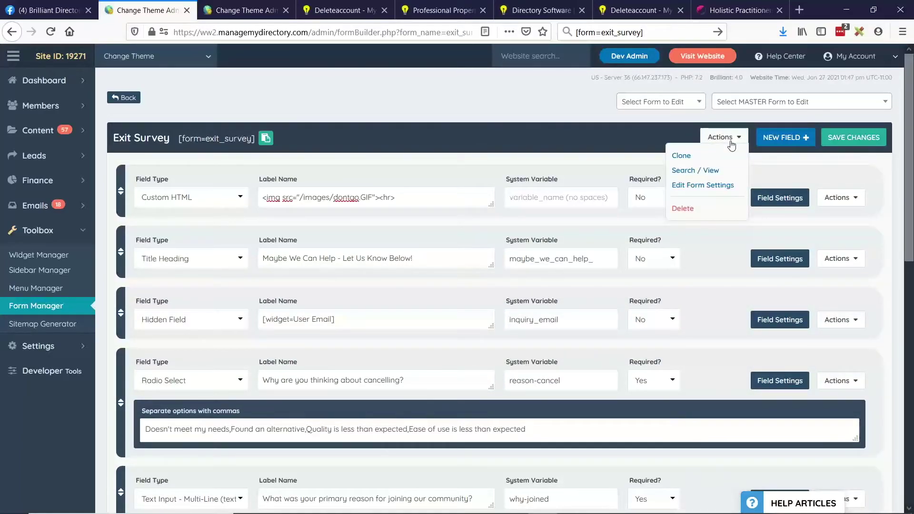
click(717, 186)
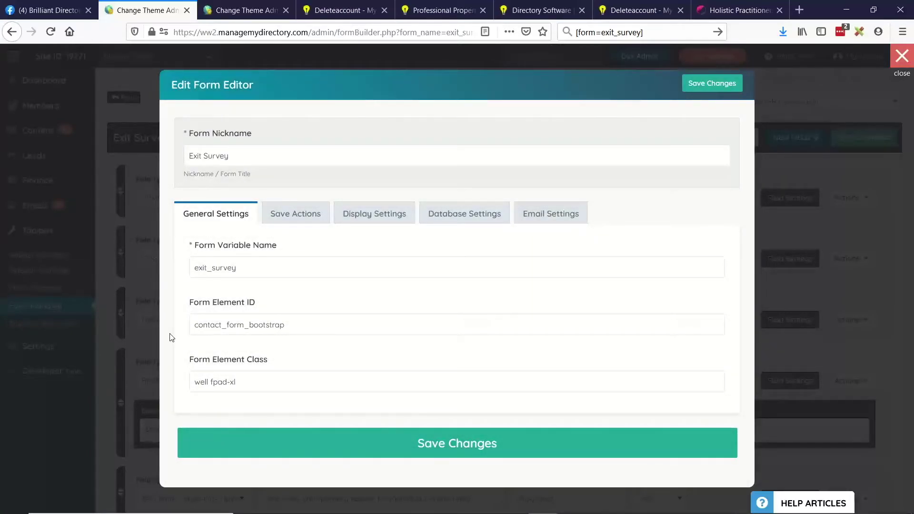
drag(187, 364, 286, 374)
click(281, 361)
click(232, 387)
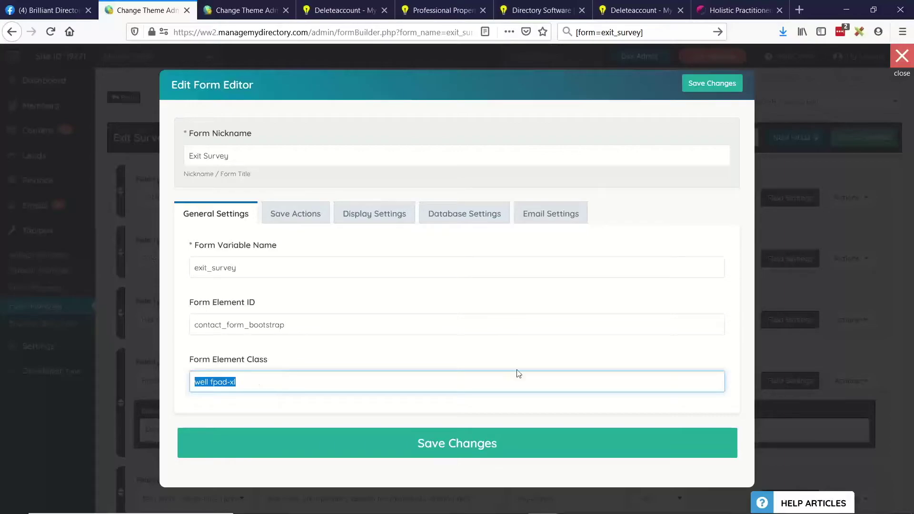
Compare the survey's look on the member's delete-account page with the Form Element Class "well fpad-xl" in the Exit Survey's general settings.
click(340, 10)
scroll(302, 178, up, 4)
scroll(302, 179, up, 4)
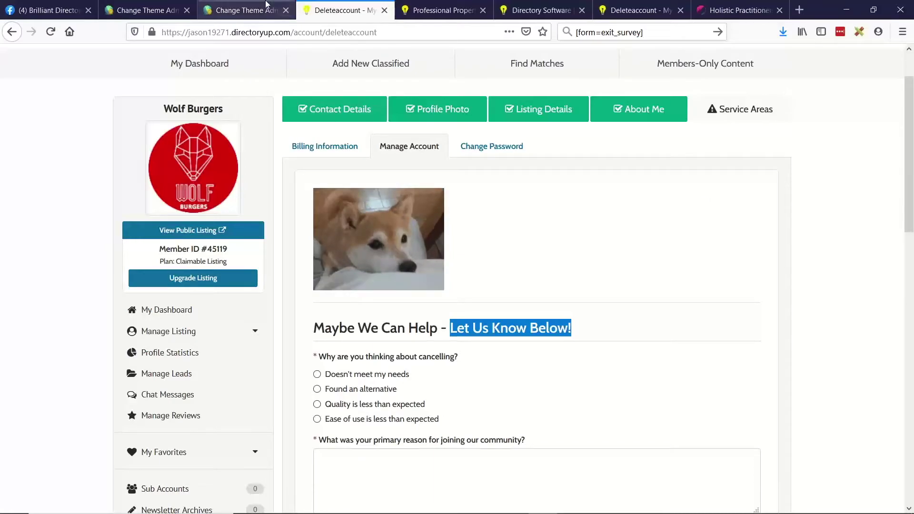
click(143, 10)
drag(192, 362, 233, 362)
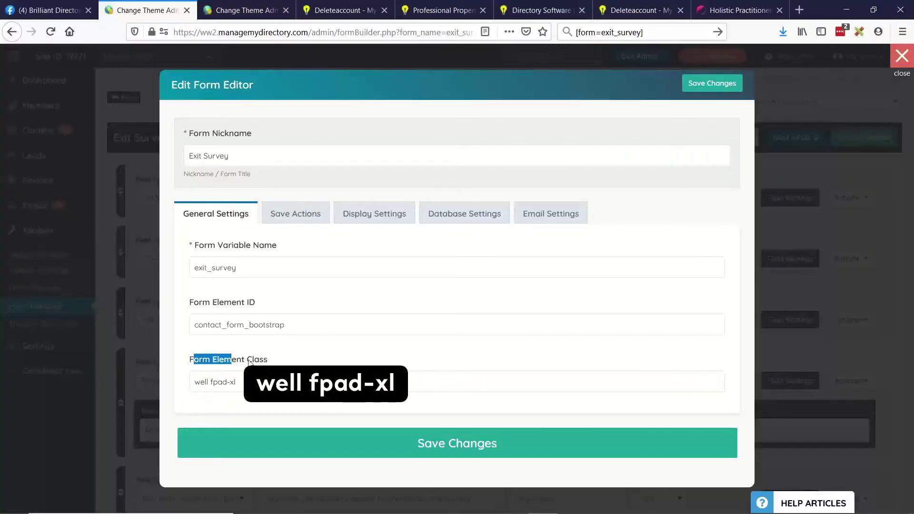
click(197, 385)
key(ctrl+a)
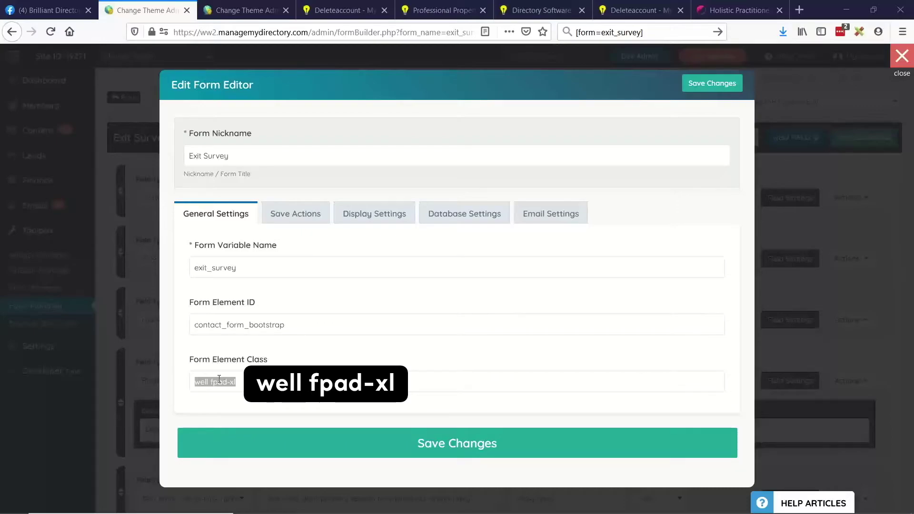
click(240, 390)
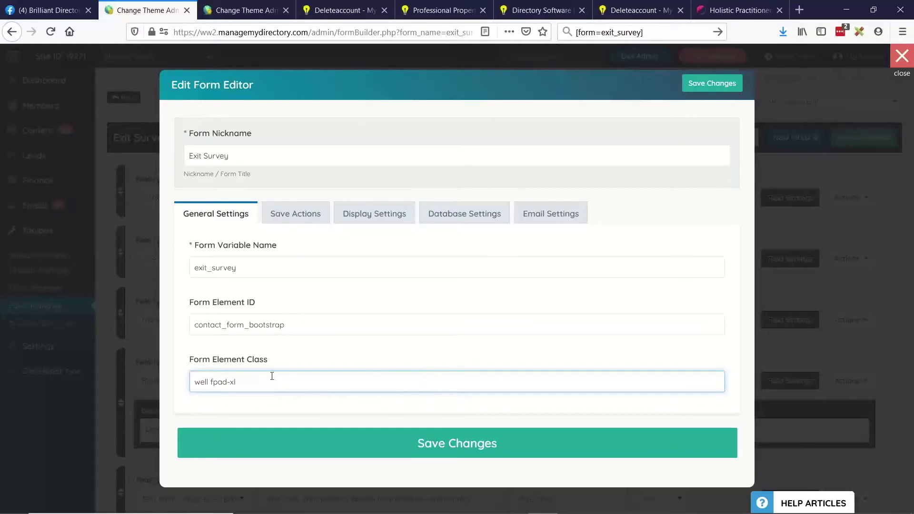
Examine the Exit Survey's save actions, including the Redirect to URL value /cancellation-thank-you.
click(289, 215)
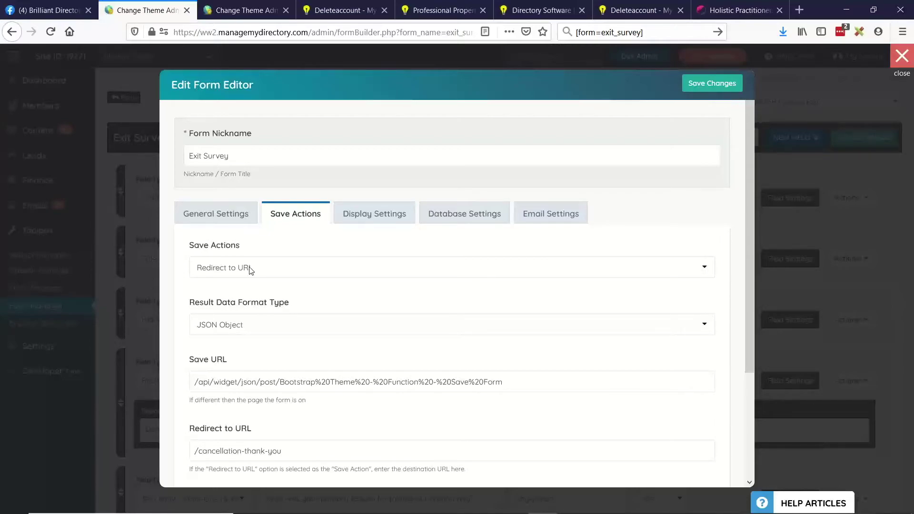
scroll(253, 276, down, 1)
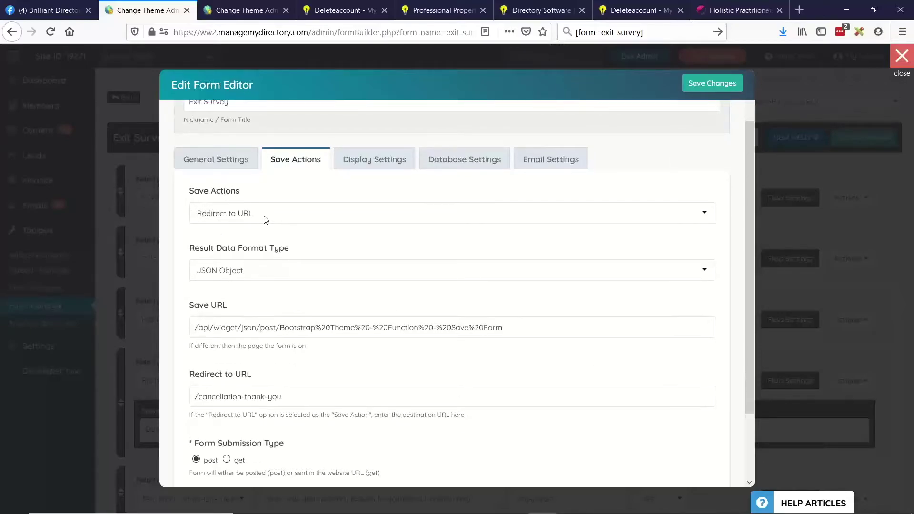
scroll(268, 227, down, 2)
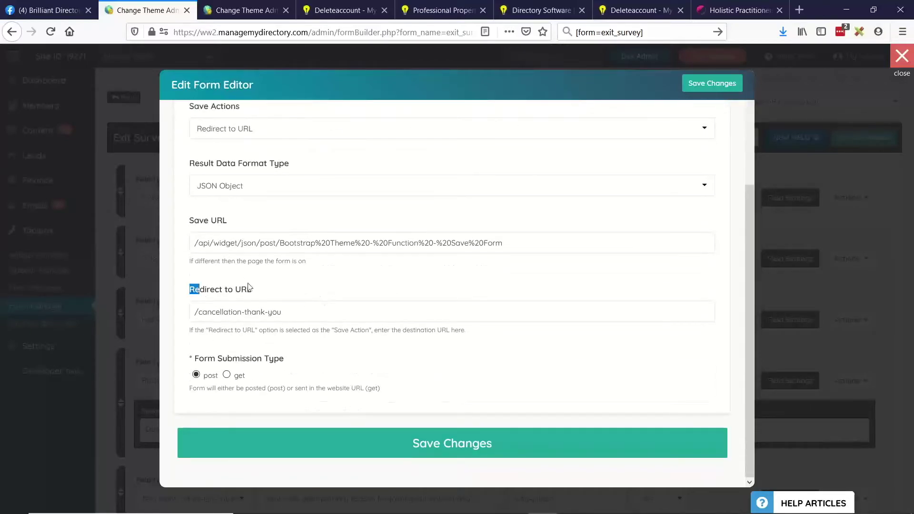
drag(202, 312, 283, 310)
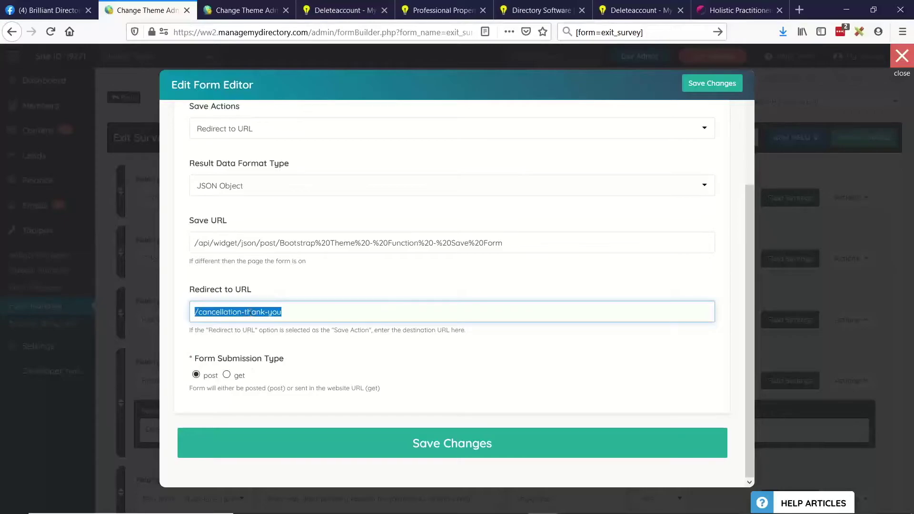
Load the /cancellation-thank-you page on the member site, examine its message, and return to the Exit Survey's form settings.
click(336, 13)
drag(292, 34, 474, 35)
text(/cancellation-thank-you)
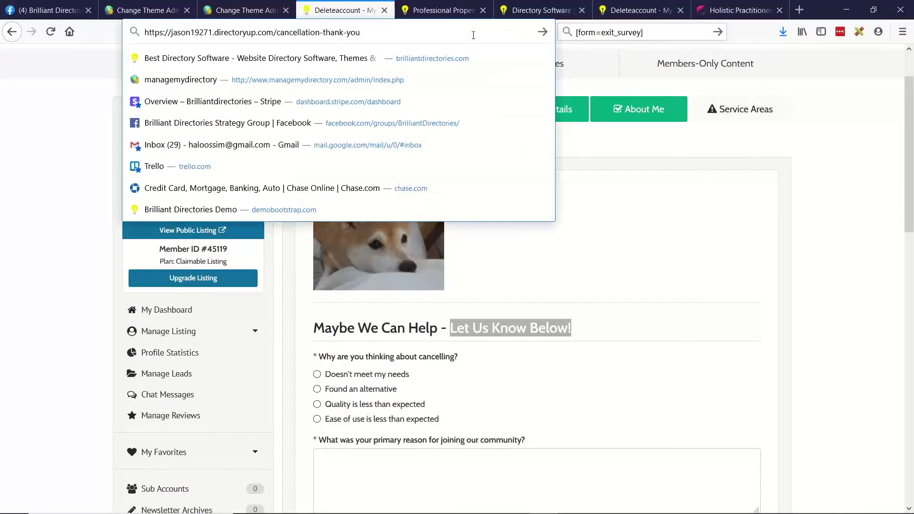
key(Return)
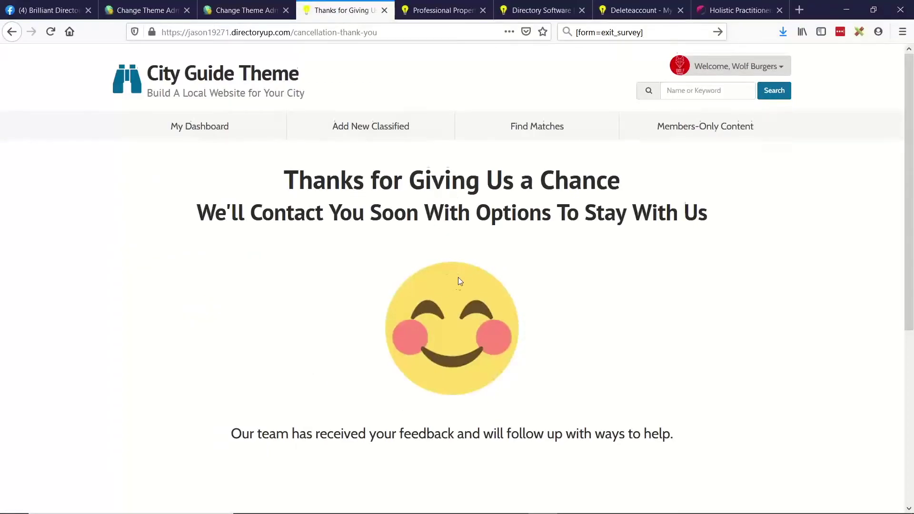
scroll(458, 281, down, 2)
scroll(477, 286, up, 2)
click(174, 6)
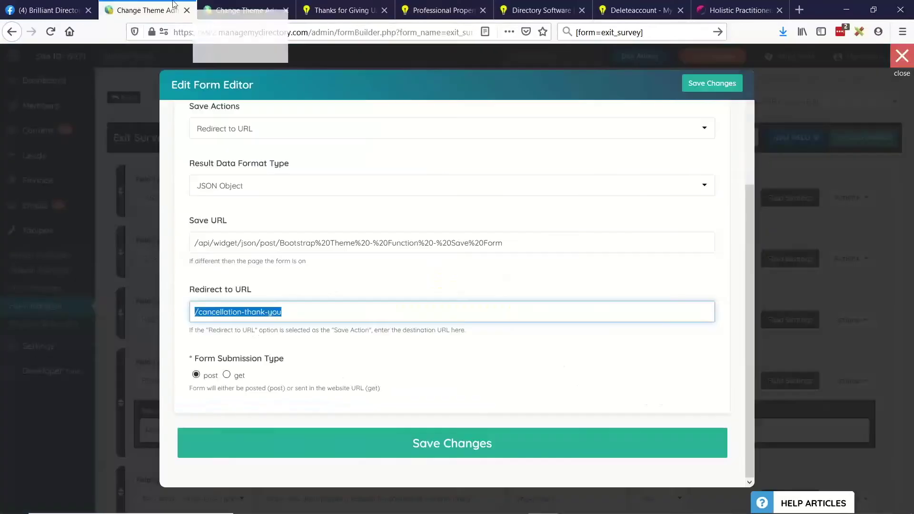
Review the Exit Survey's Redirect to URL save action together with its destination path.
click(209, 313)
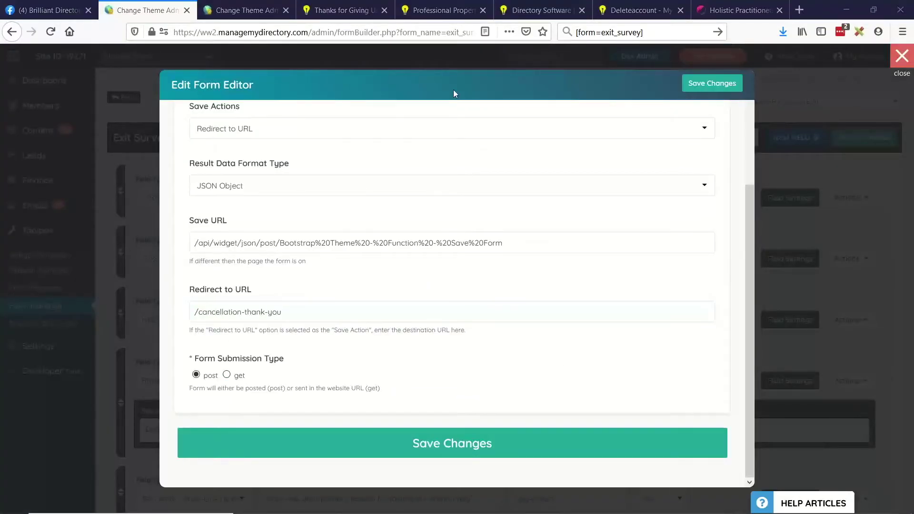
scroll(365, 300, up, 3)
scroll(285, 238, down, 1)
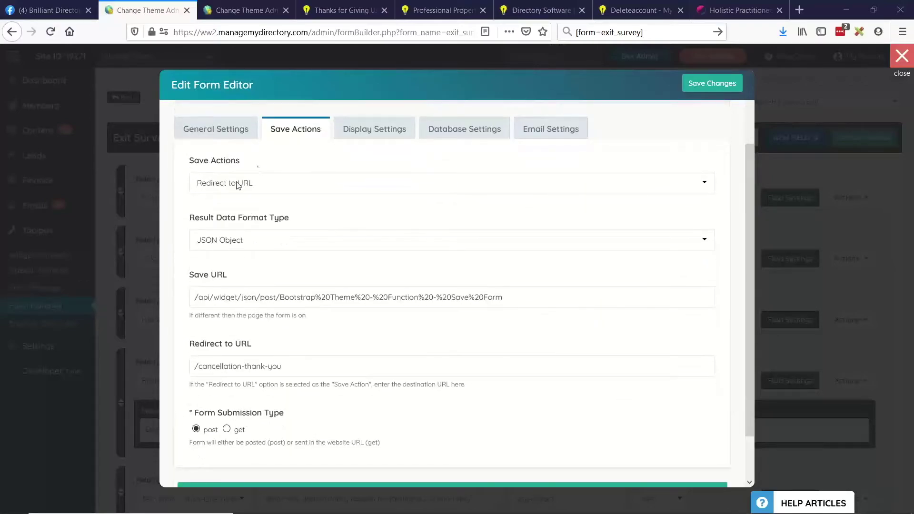
scroll(221, 294, down, 2)
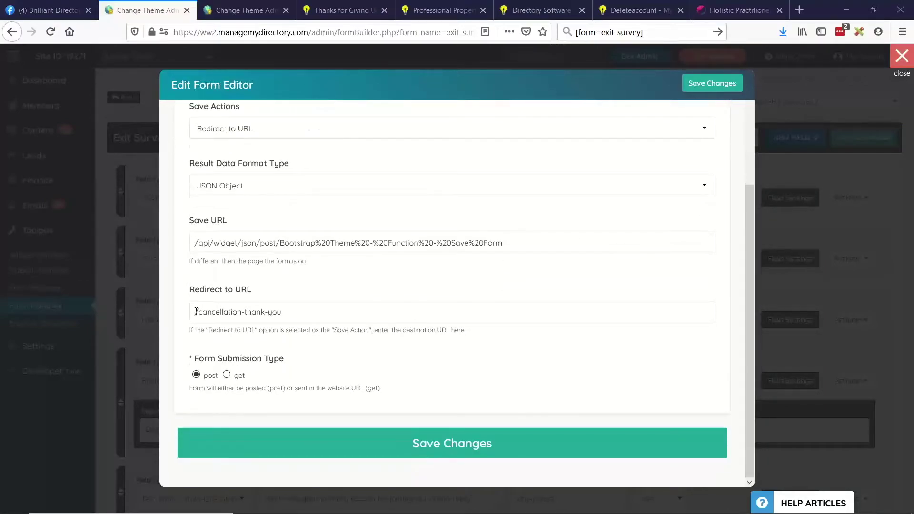
drag(196, 312, 312, 308)
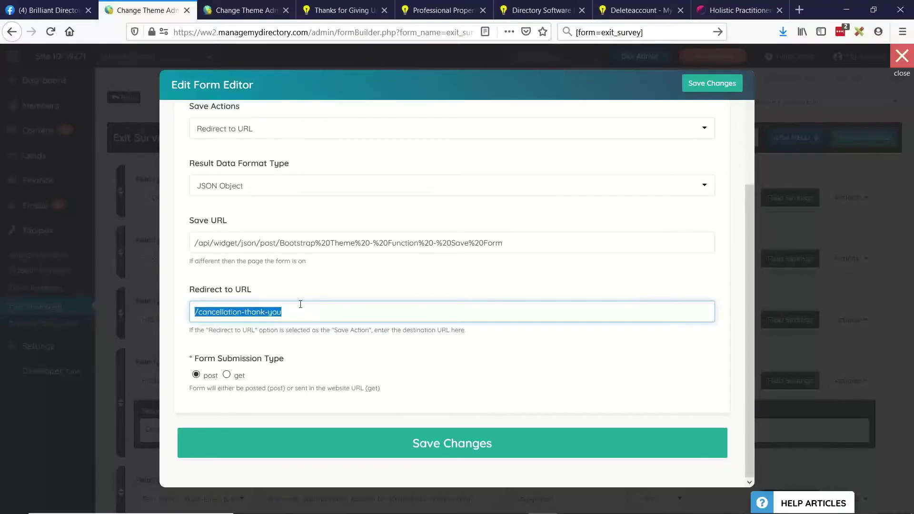
scroll(311, 310, up, 2)
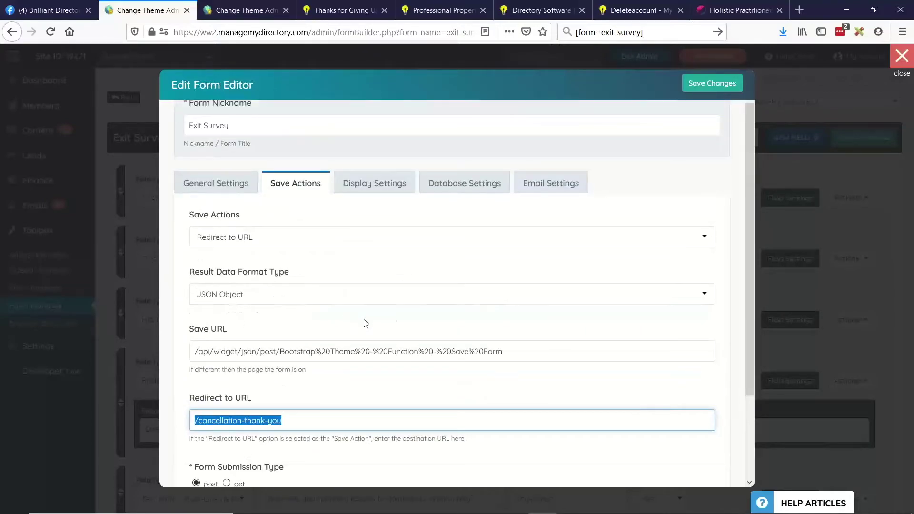
Recheck the Form Element Class value in the Exit Survey's general settings.
click(212, 128)
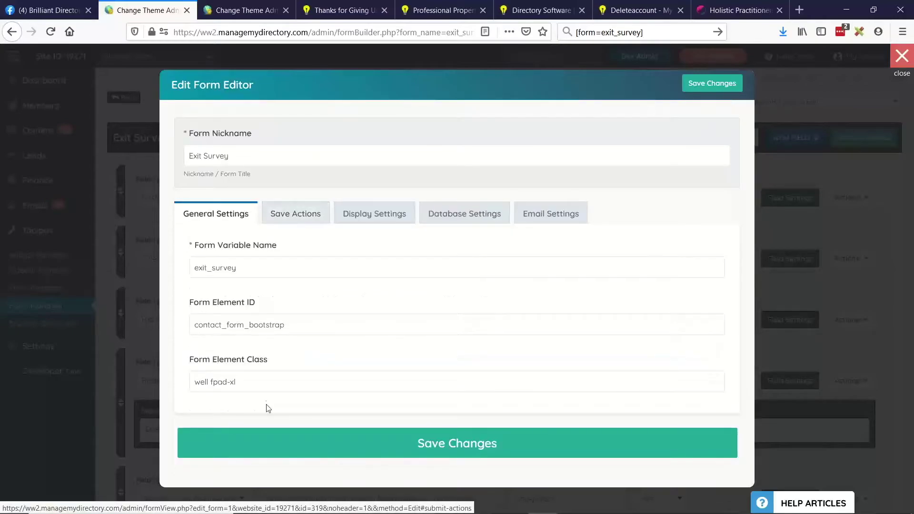
drag(193, 363, 267, 361)
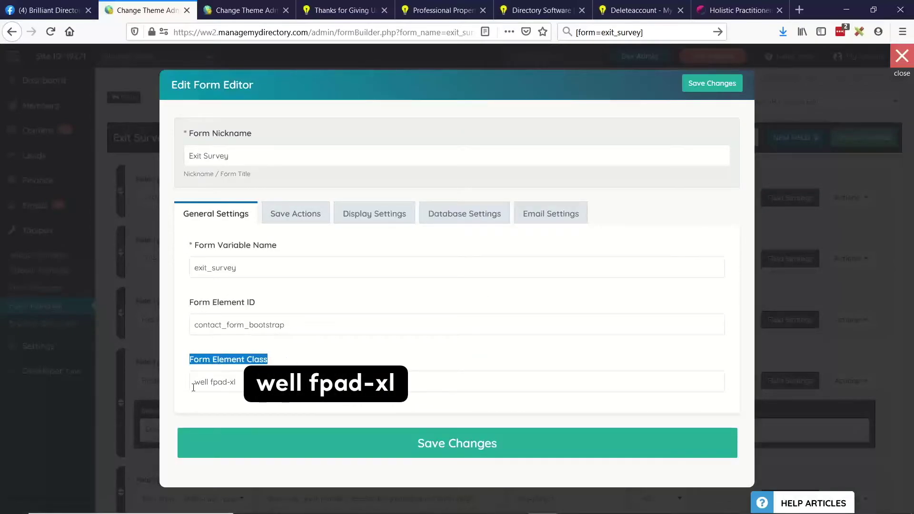
drag(192, 386, 206, 385)
click(237, 382)
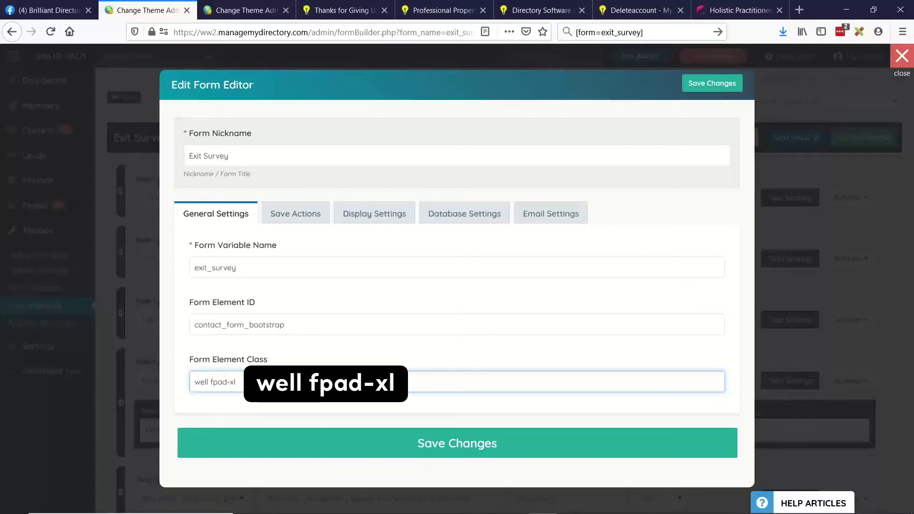
Reopen the delete-account page in a separate browser tab and place it before the cancellation thank-you page.
click(347, 8)
middle_click(9, 31)
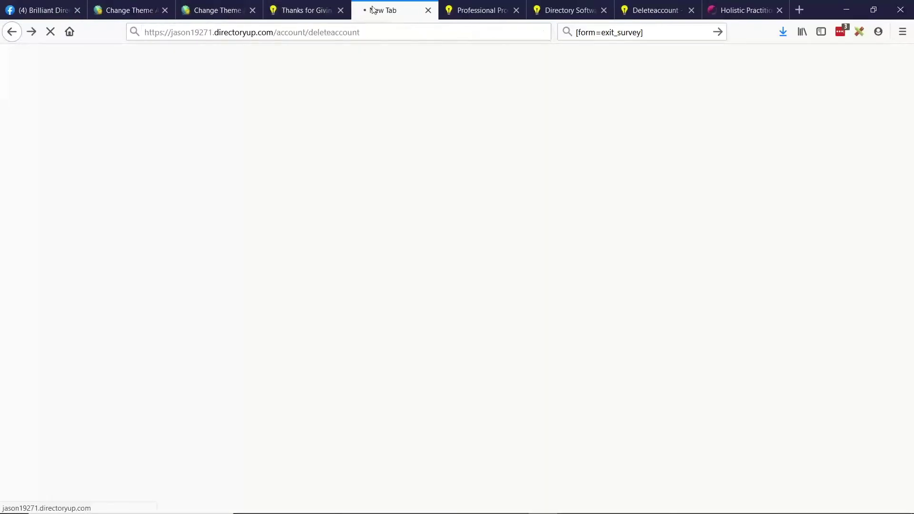
drag(374, 10, 296, 15)
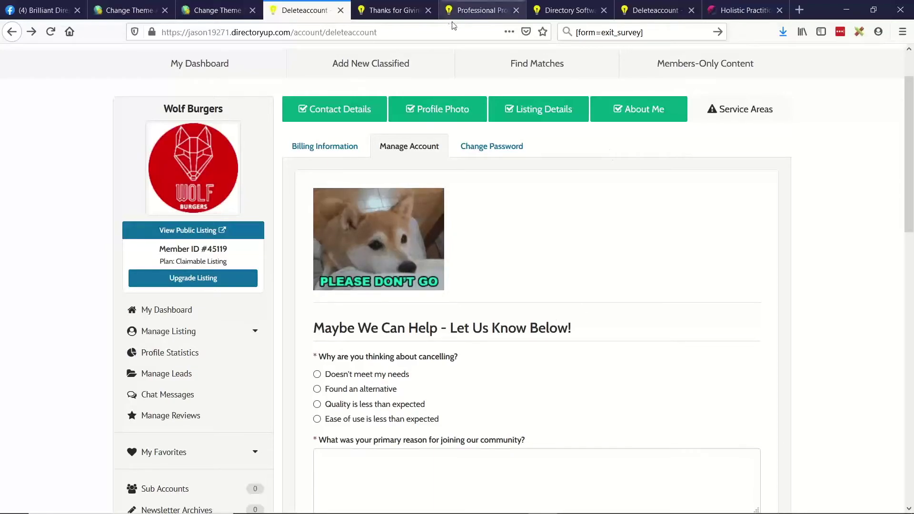
Switch from the Exit Survey's form settings to the other admin page and open the Email Templates list.
click(118, 5)
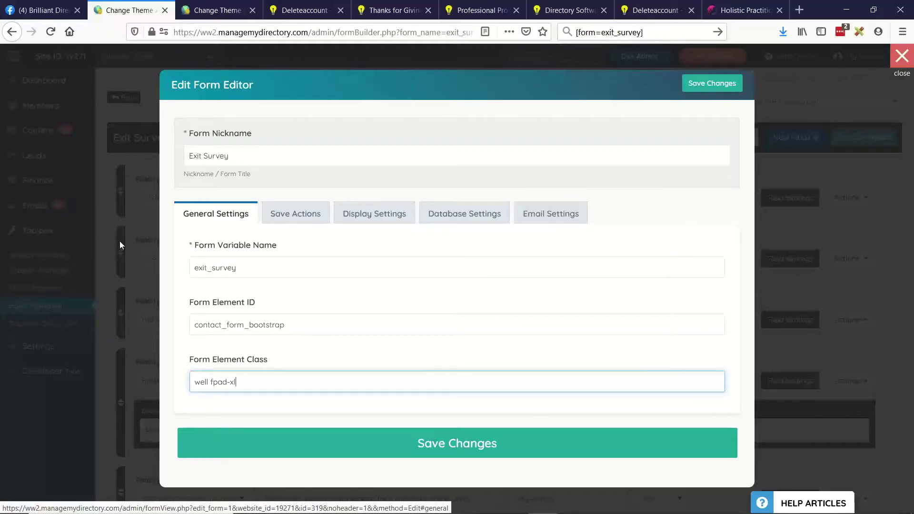
key(ctrl+Tab)
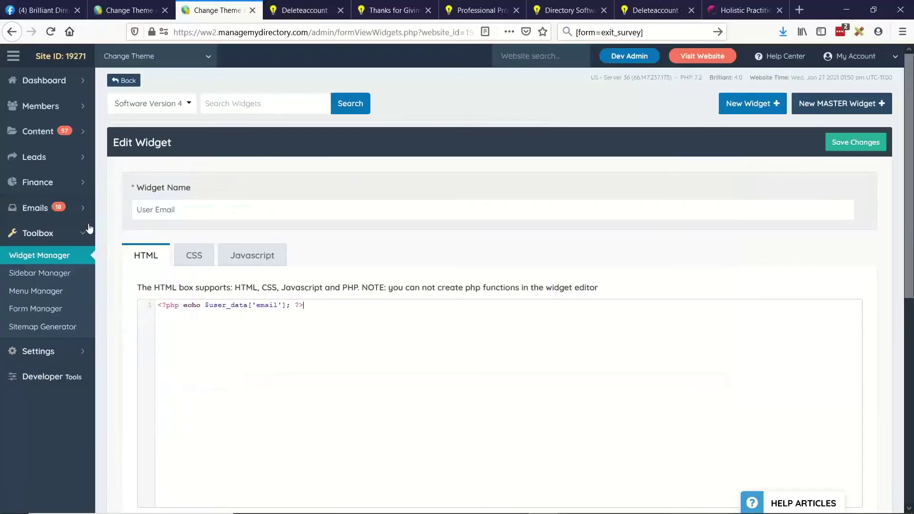
click(45, 207)
click(31, 271)
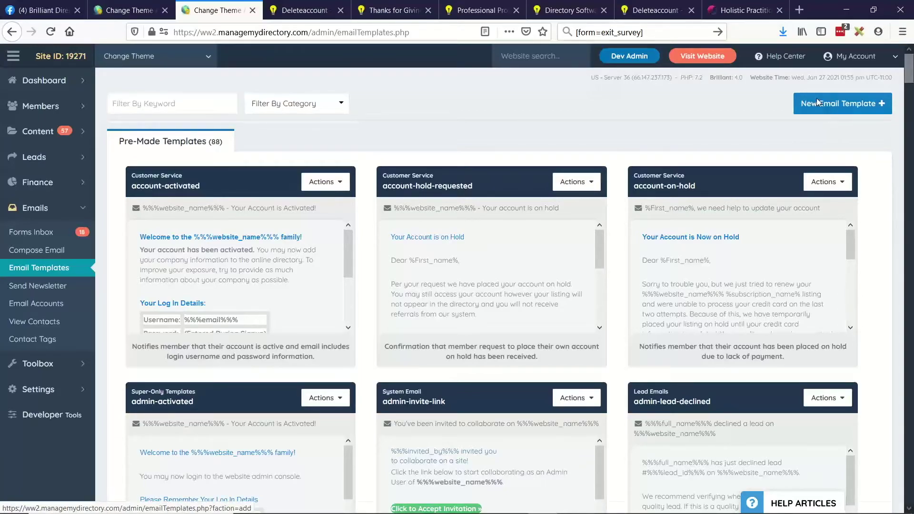
click(125, 10)
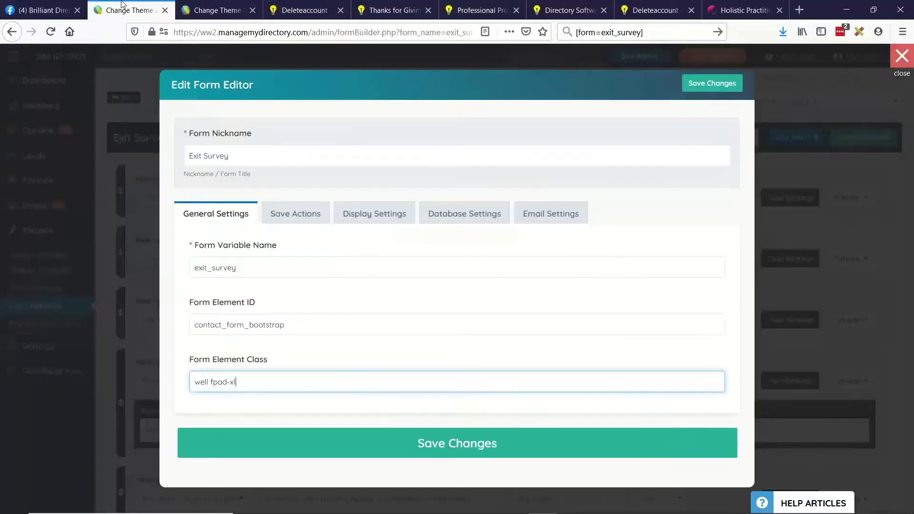
click(562, 215)
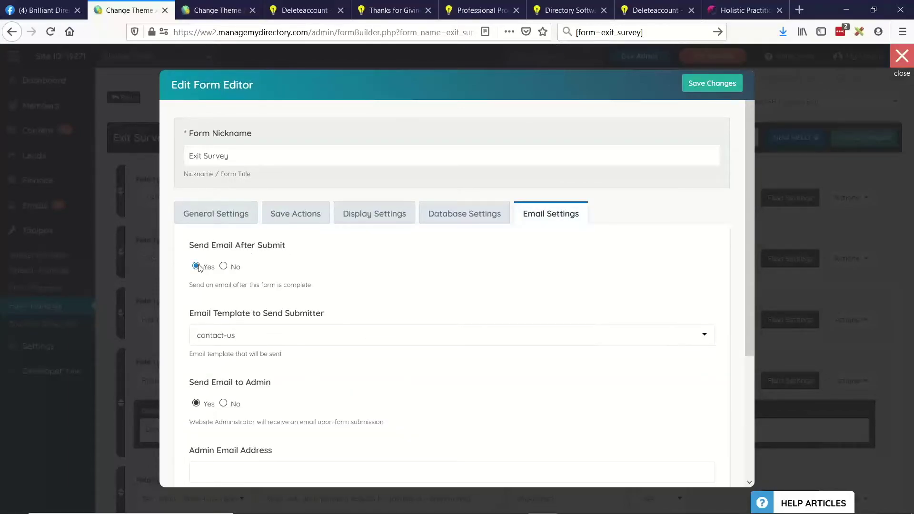
scroll(202, 269, down, 2)
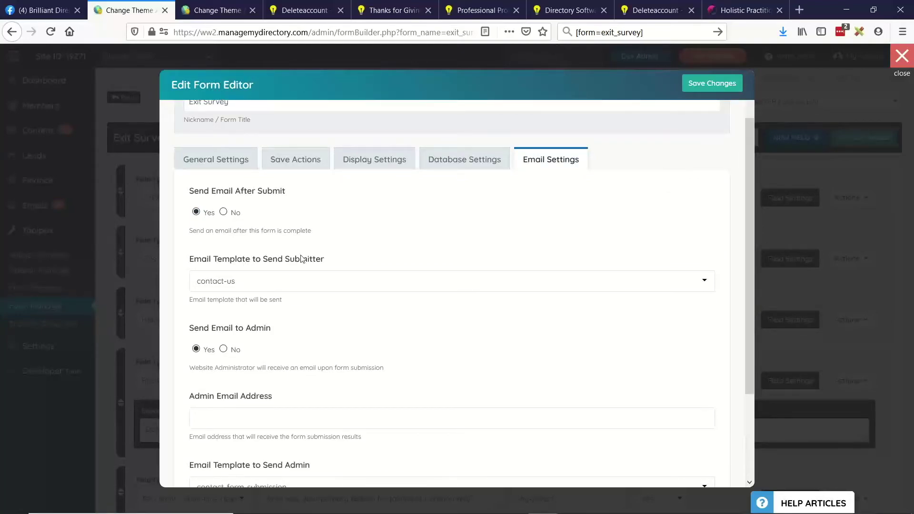
click(259, 286)
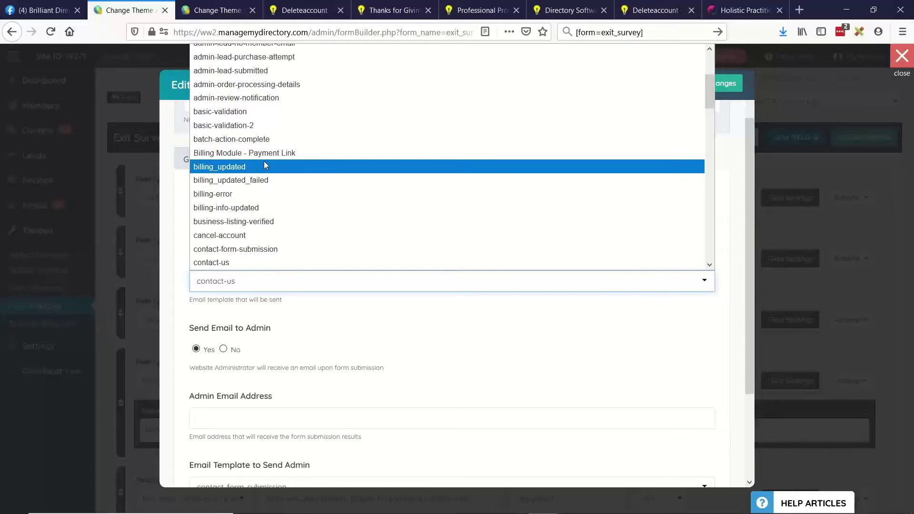
click(180, 249)
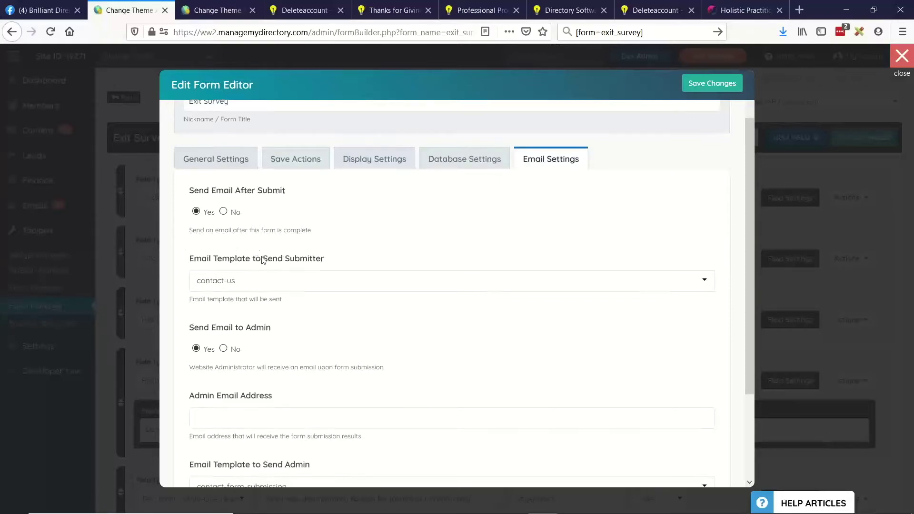
Examine the Exit Survey's admin notification settings: Send Email to Admin, Admin Email Address and Email Template to Send Admin.
scroll(204, 276, down, 1)
drag(279, 280, 296, 281)
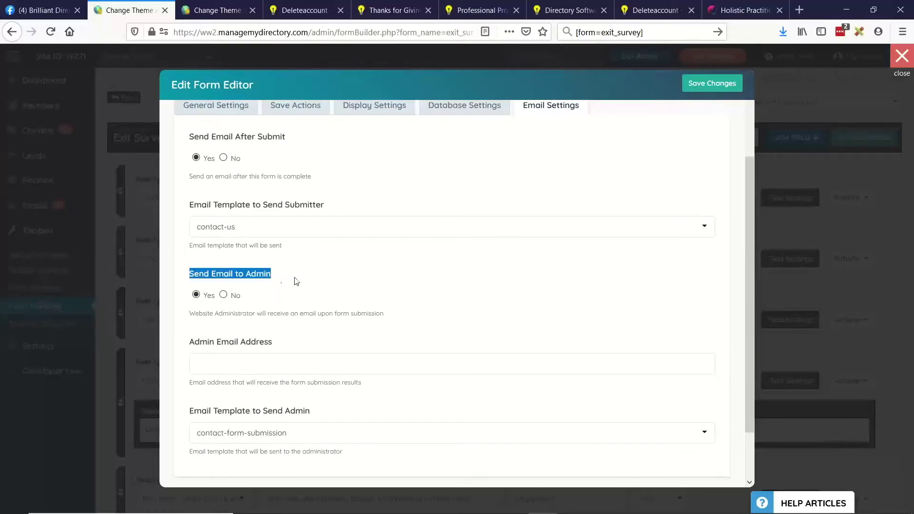
scroll(308, 280, down, 2)
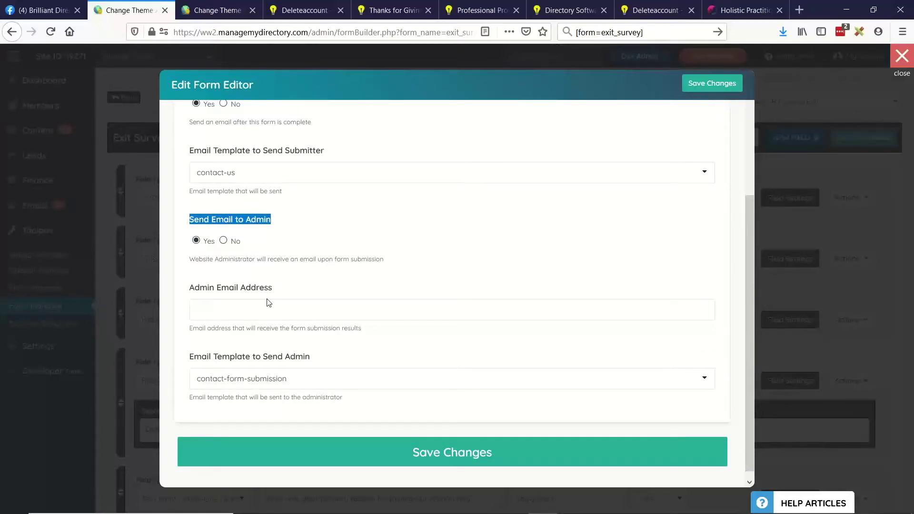
click(263, 312)
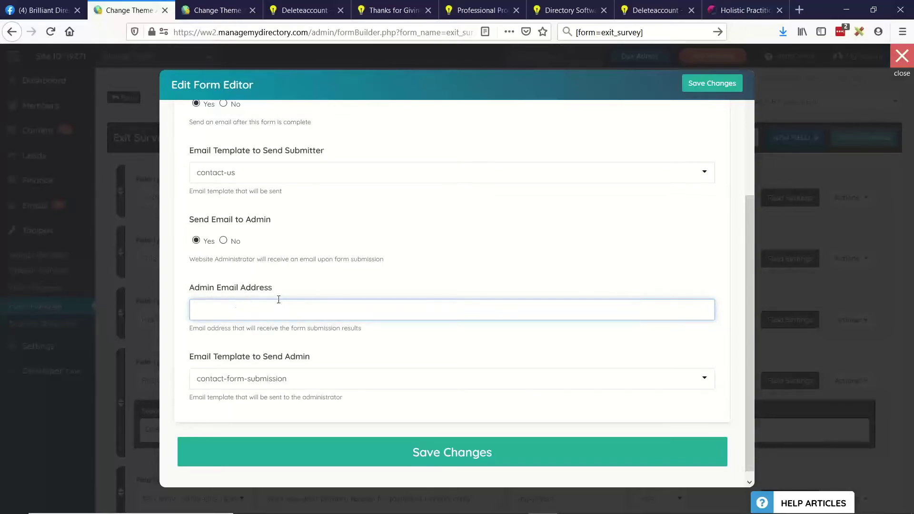
scroll(351, 351, down, 1)
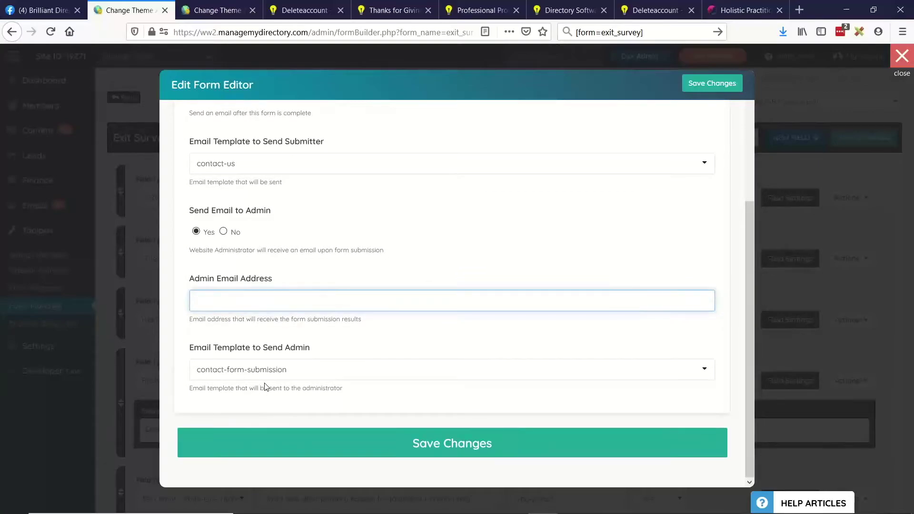
drag(189, 348, 328, 355)
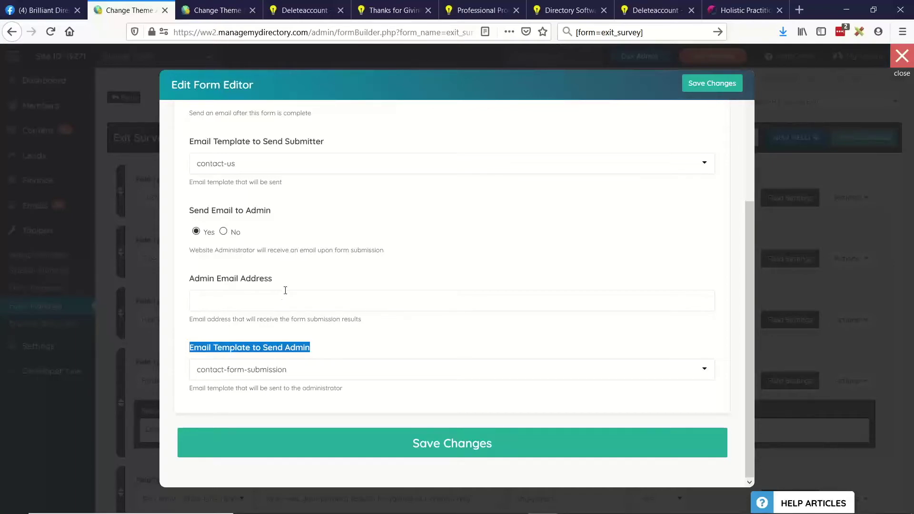
scroll(285, 290, up, 5)
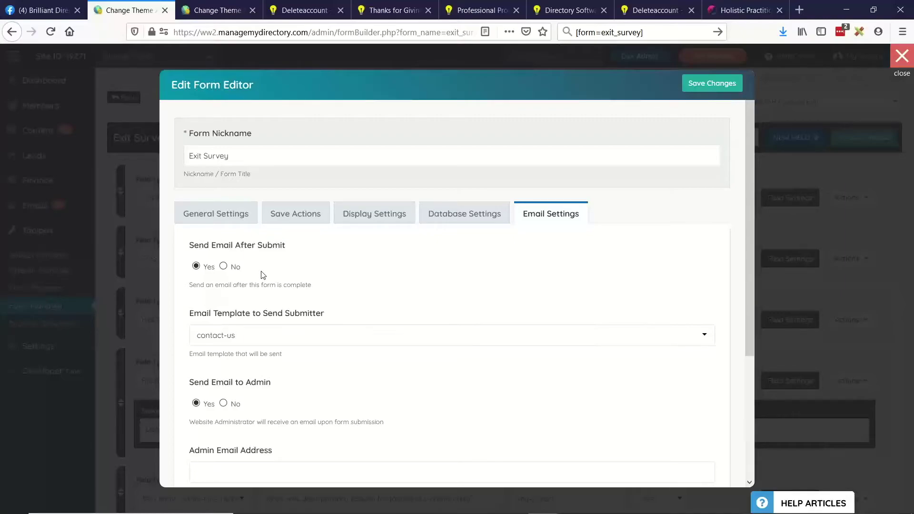
Close the Exit Survey's form settings and open the Forms Inbox in a separate browser tab.
click(240, 213)
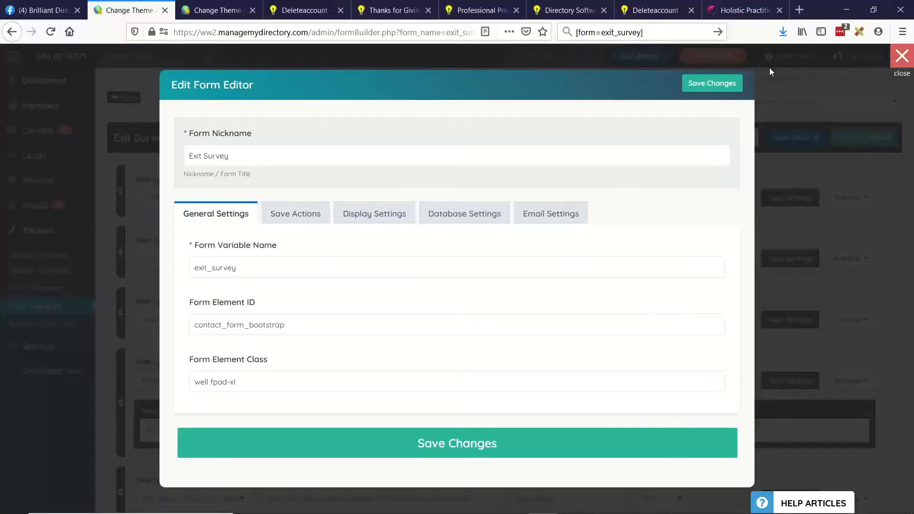
click(835, 72)
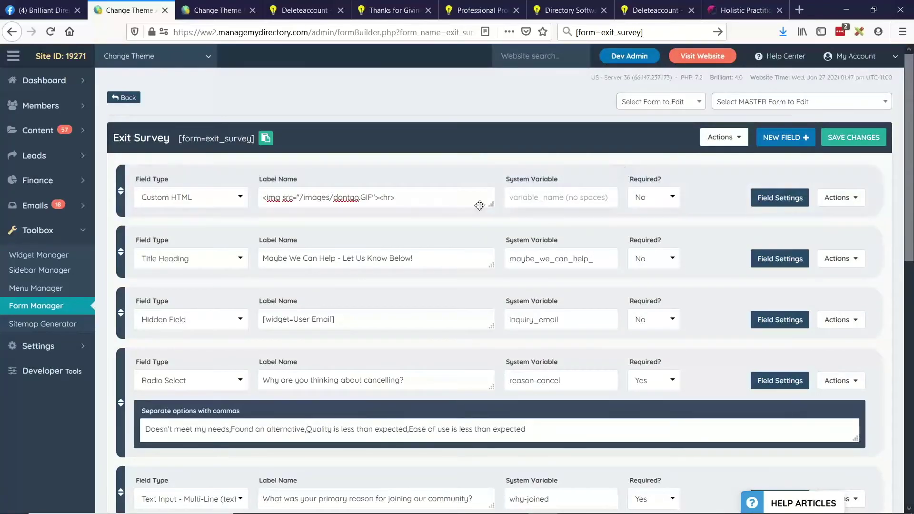
click(36, 206)
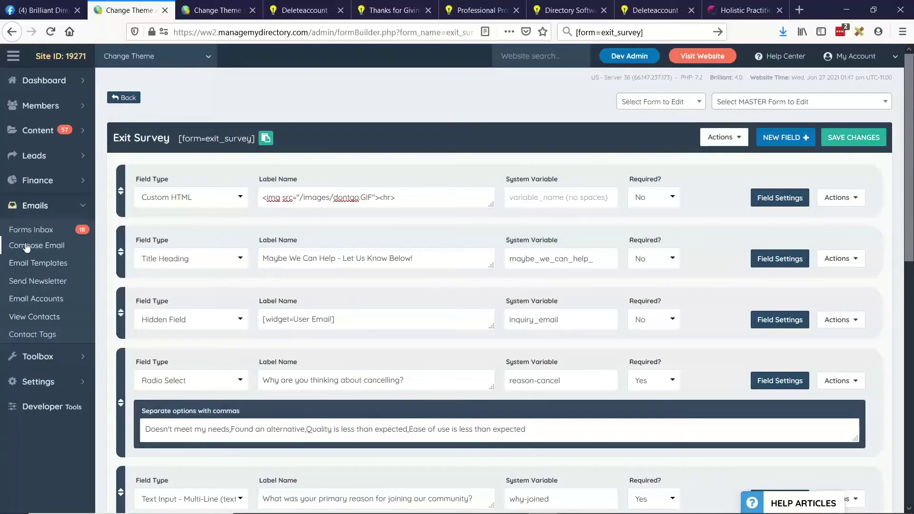
middle_click(45, 234)
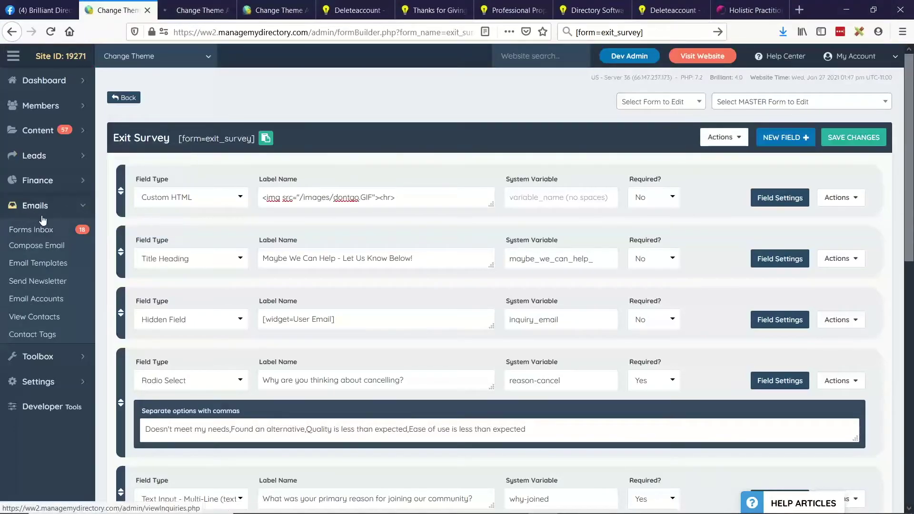
click(208, 12)
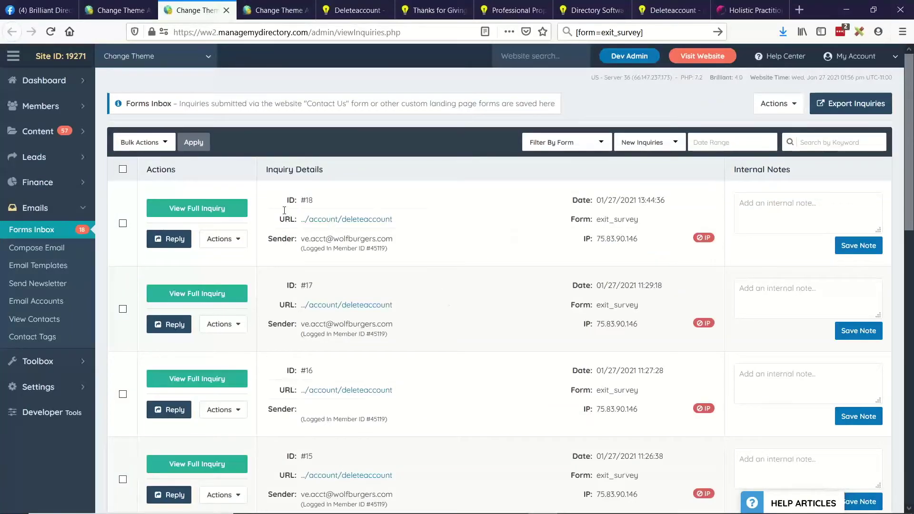
Examine the newest inquiry's sender details and the name of the form it was submitted from.
drag(411, 275, 308, 233)
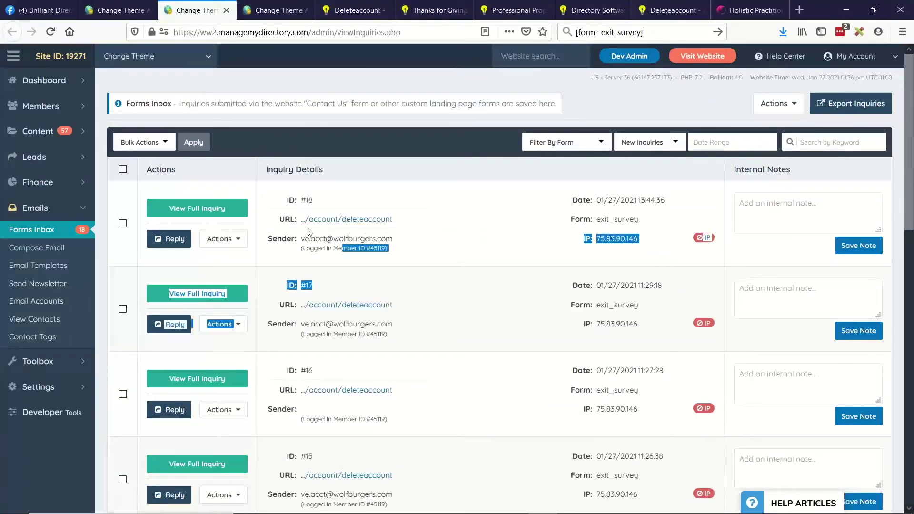
click(456, 247)
drag(597, 222, 653, 219)
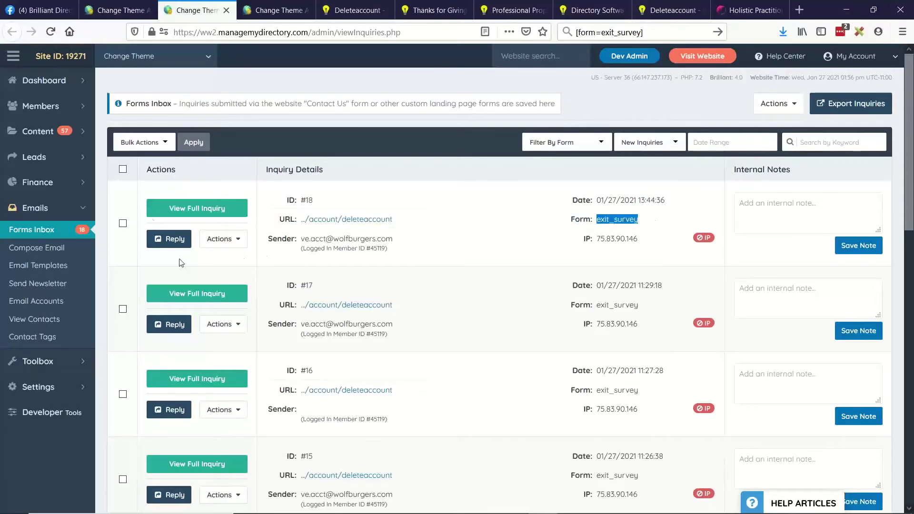
View the newest exit_survey inquiry in full, read the sender's email and the answer to each survey question, and close it.
click(204, 217)
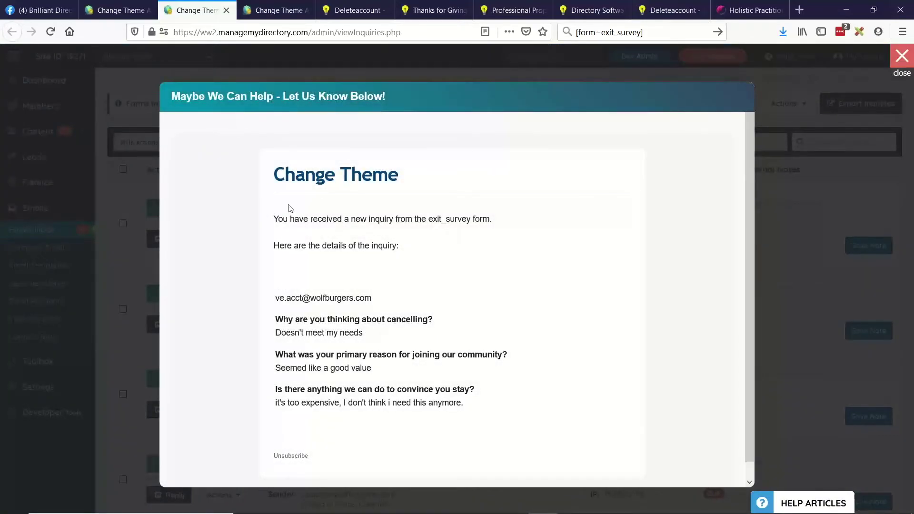
scroll(316, 270, down, 1)
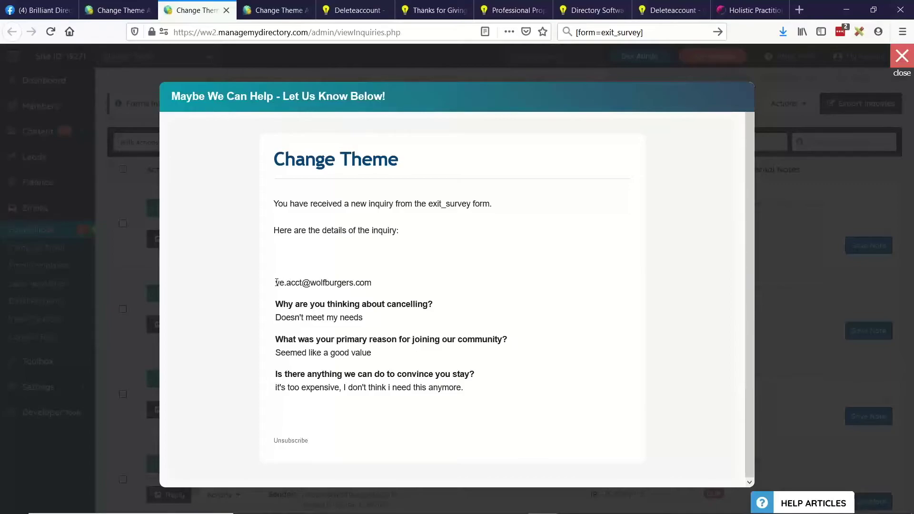
triple_click(400, 288)
drag(284, 306, 440, 304)
drag(276, 317, 386, 320)
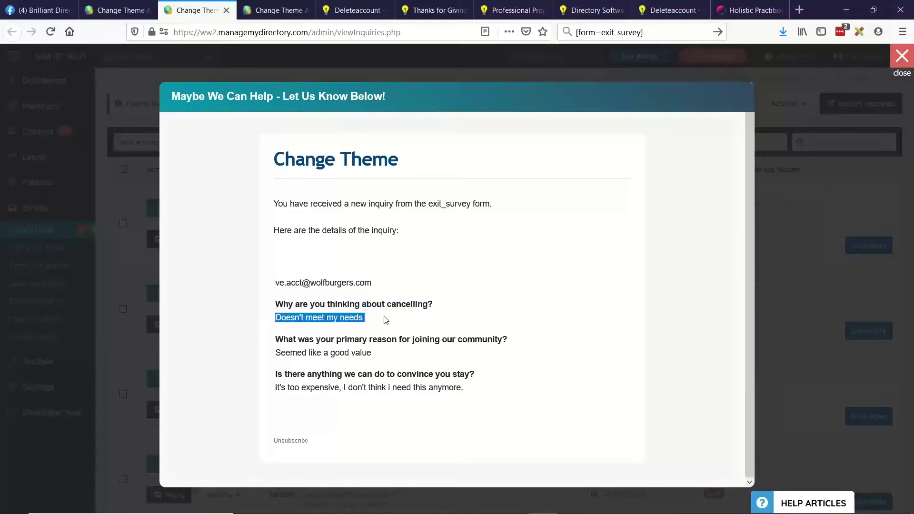
drag(276, 339, 519, 343)
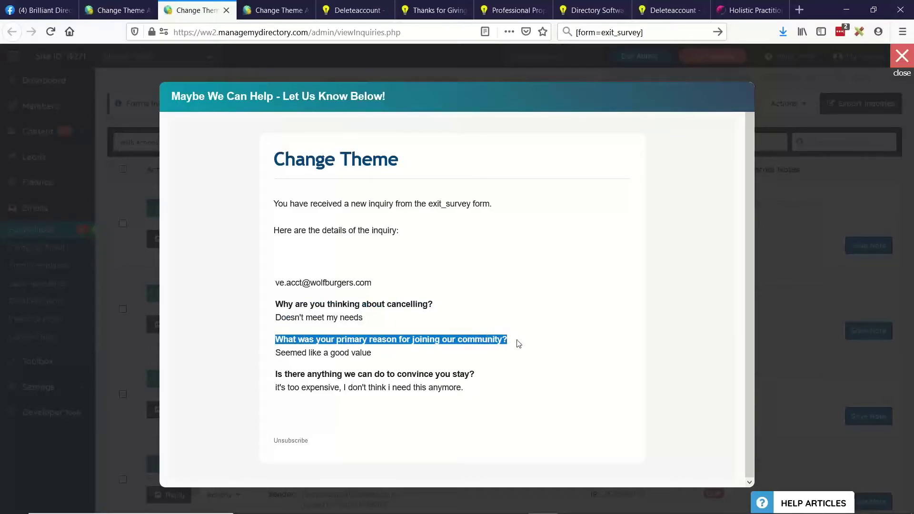
drag(286, 355, 386, 353)
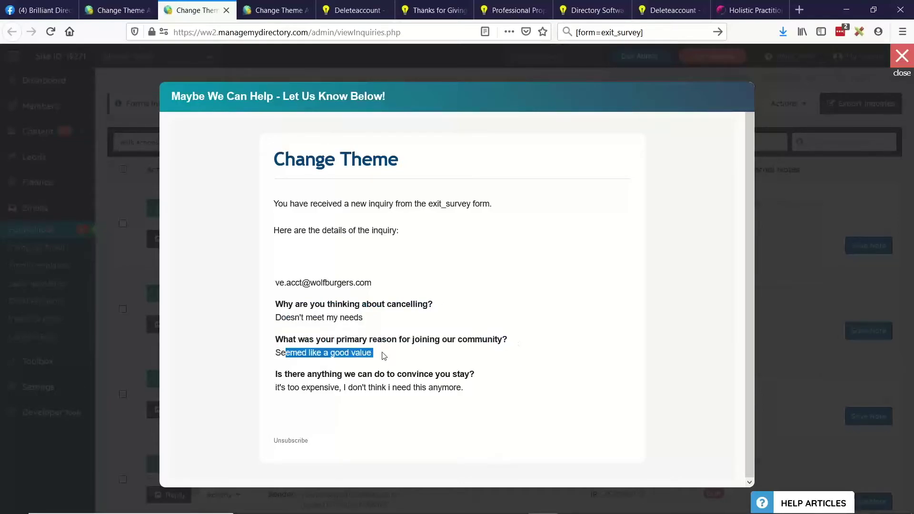
drag(279, 388, 345, 389)
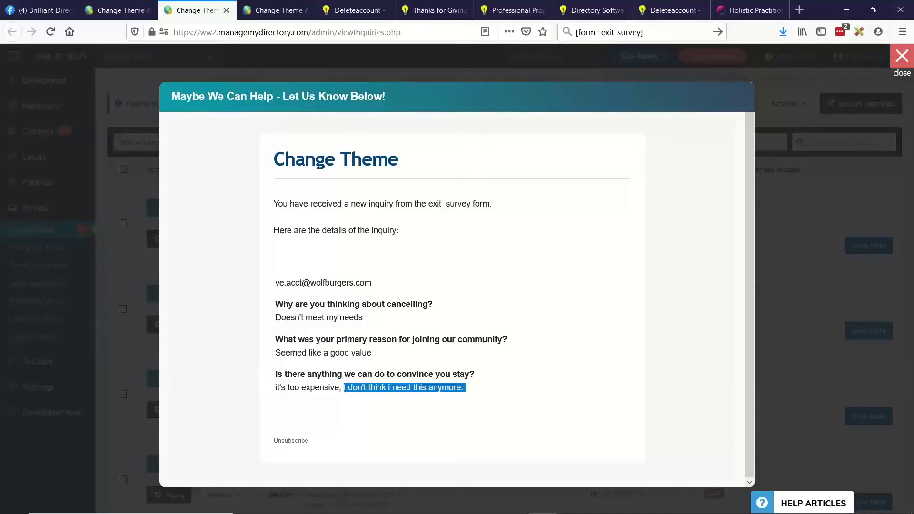
click(791, 195)
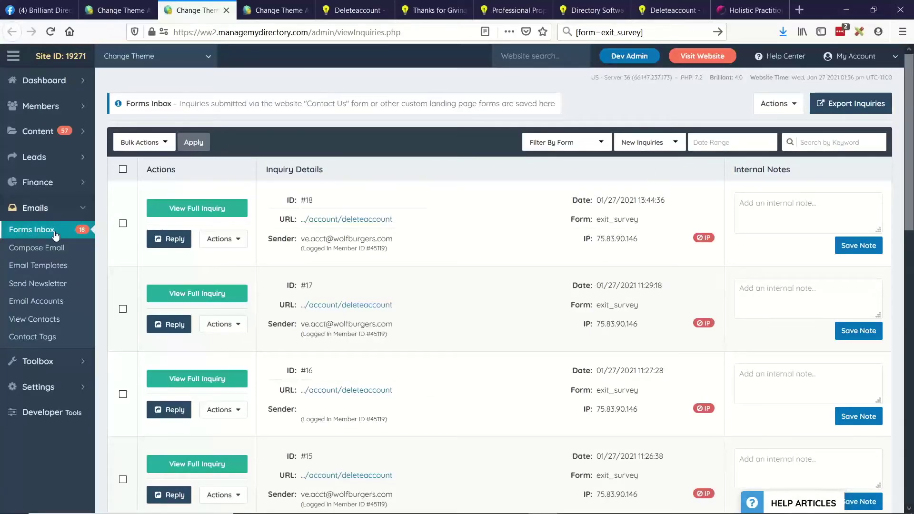
Filter the Forms Inbox by the Exit Survey form and look through the matching inquiries down to the entry count.
click(562, 145)
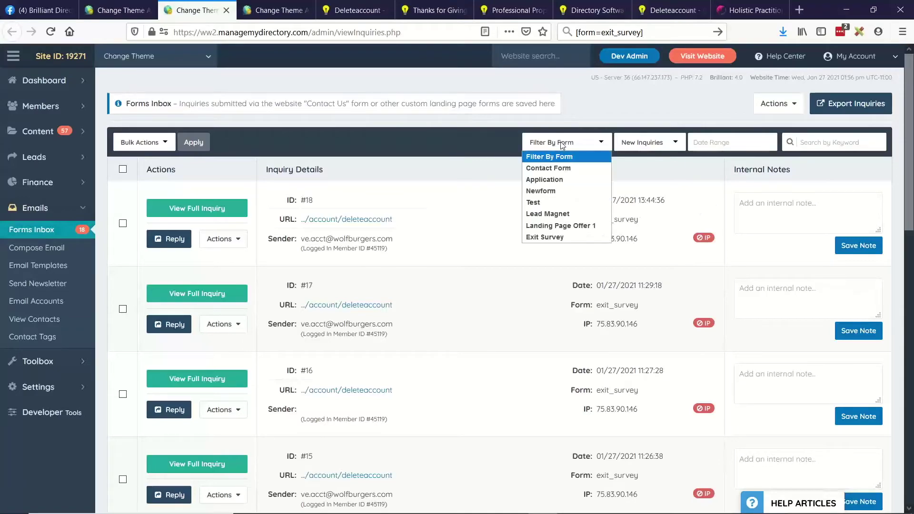
click(546, 238)
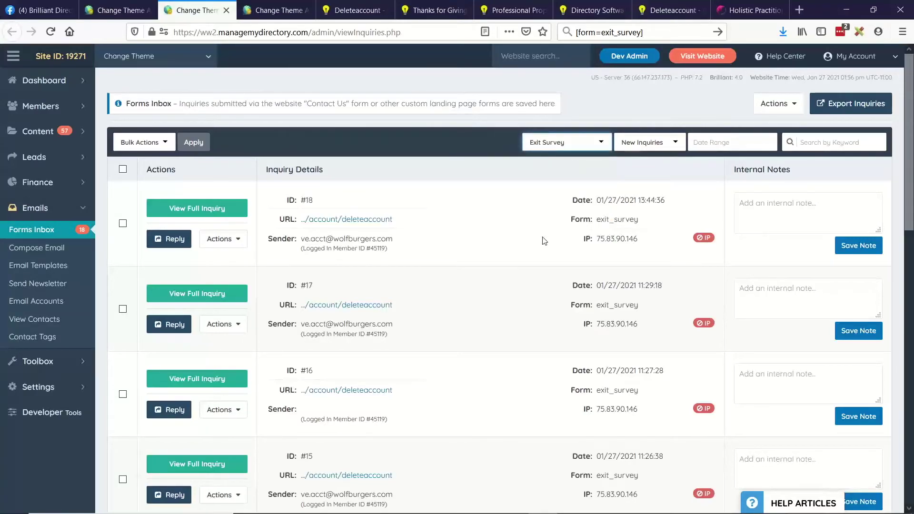
scroll(543, 305, down, 4)
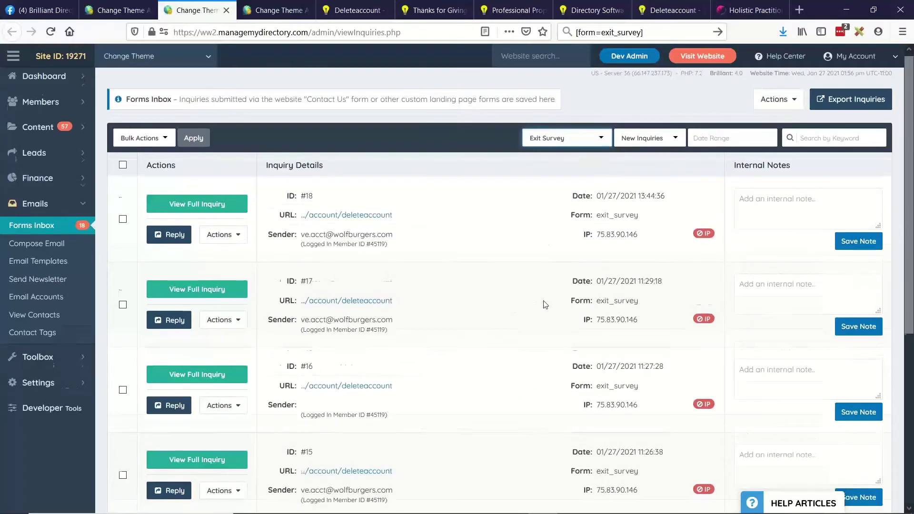
scroll(617, 378, up, 5)
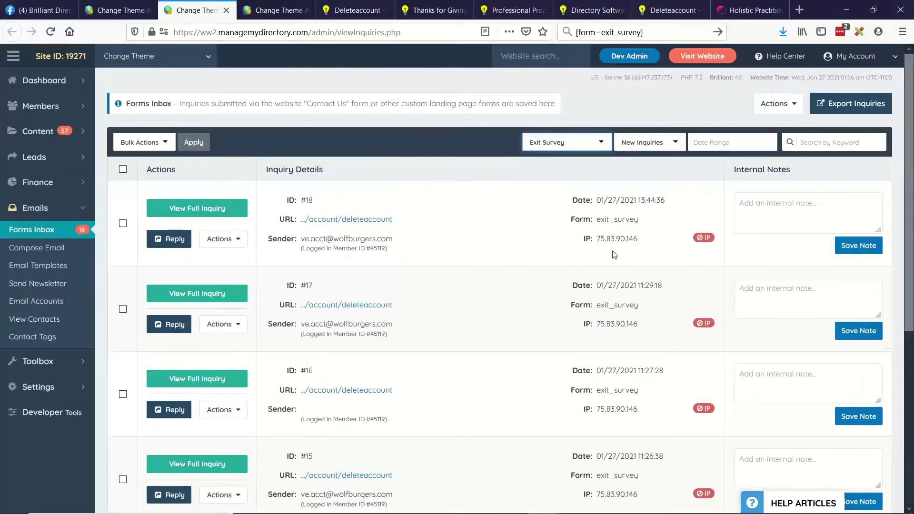
scroll(603, 345, down, 4)
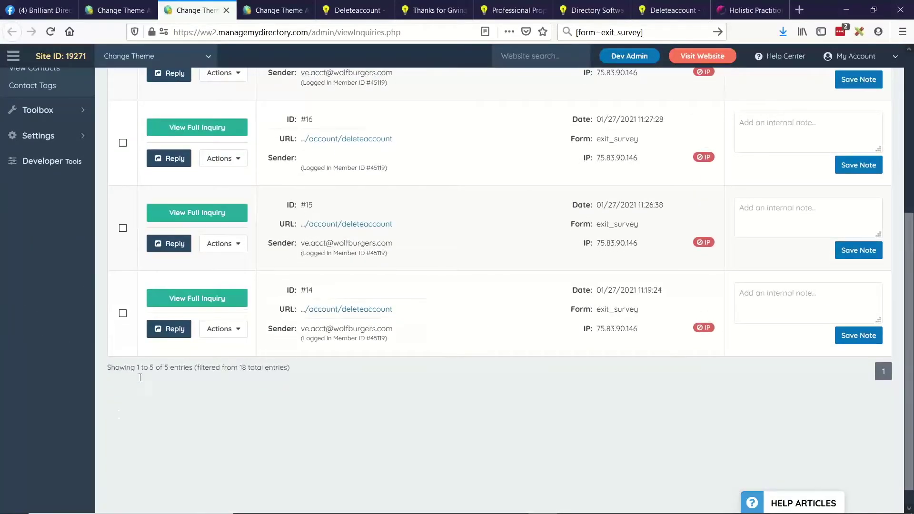
drag(150, 367, 171, 367)
scroll(387, 265, up, 2)
scroll(419, 347, up, 1)
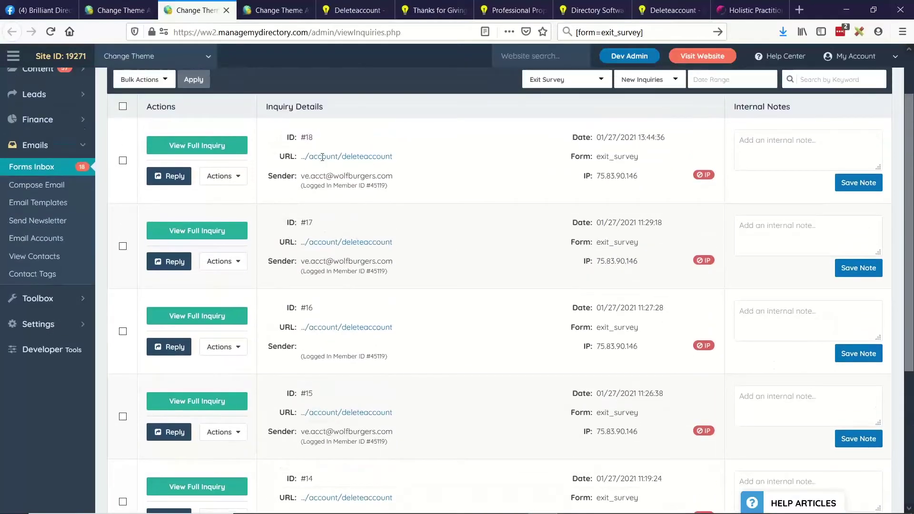
scroll(533, 310, down, 1)
scroll(512, 272, up, 2)
Examine the sender email and logged-in member ID of the newest Exit Survey inquiry.
drag(304, 241, 400, 240)
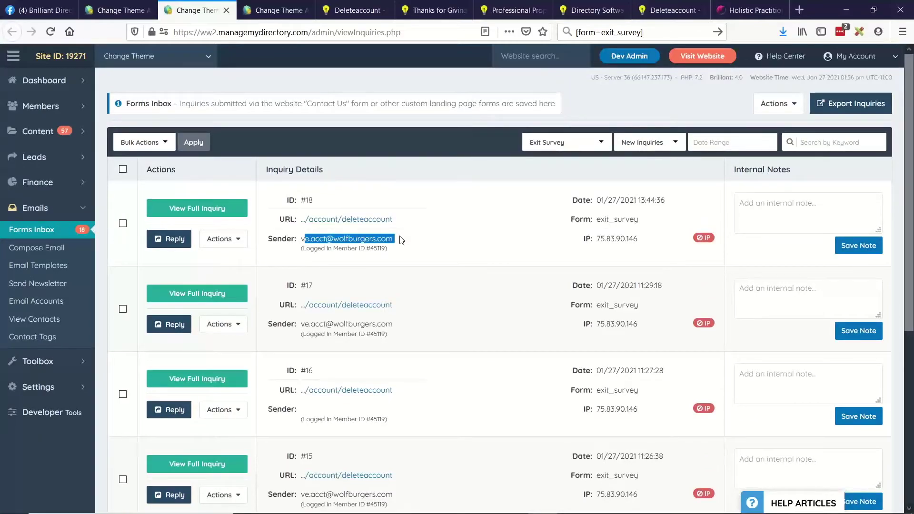
click(327, 250)
drag(303, 247, 340, 255)
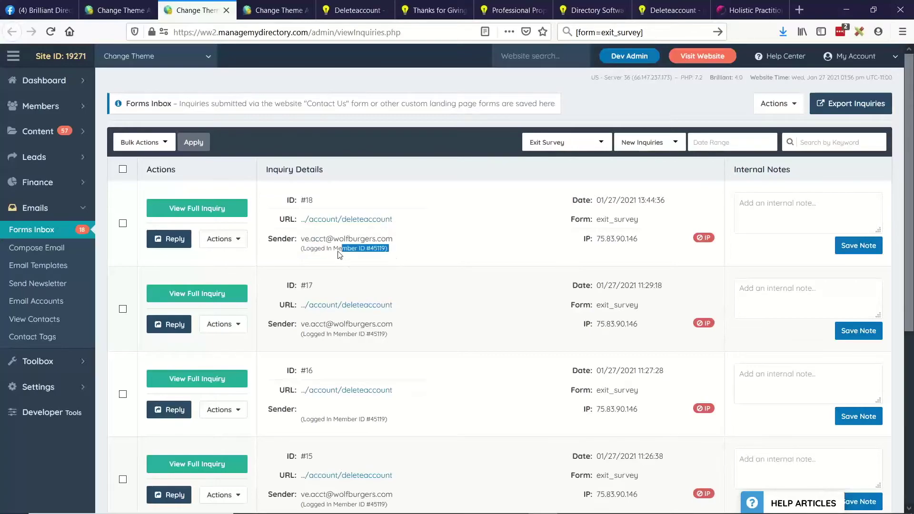
click(339, 255)
drag(335, 248, 395, 250)
click(422, 248)
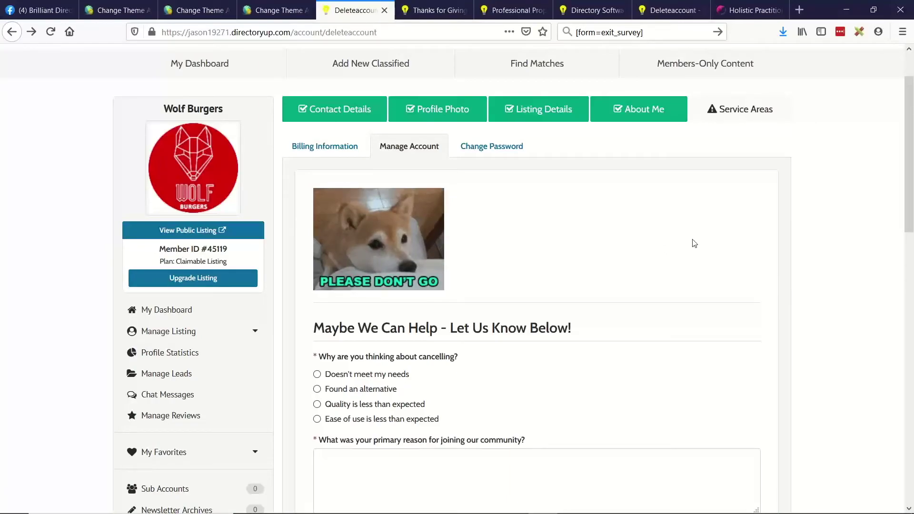
Review the member's delete-account page and the cancellation thank-you page, and return to the Forms Inbox.
scroll(694, 243, up, 1)
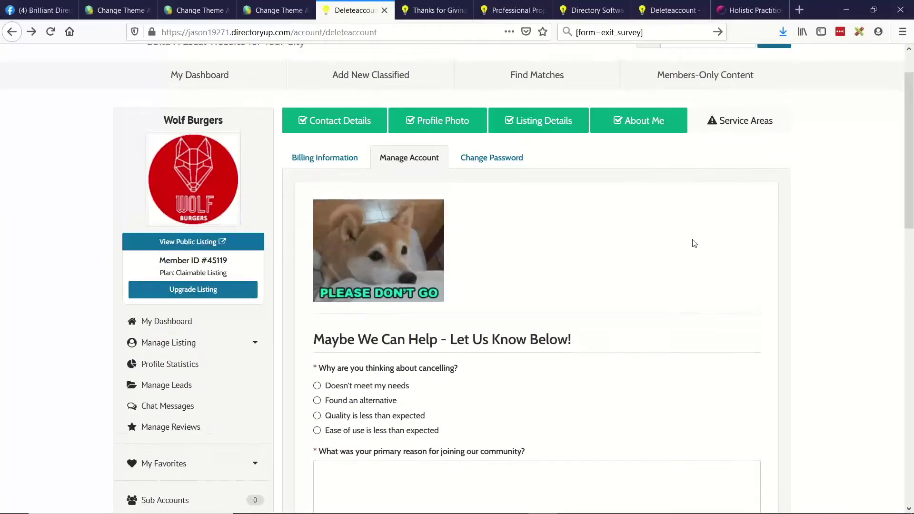
scroll(694, 243, up, 1)
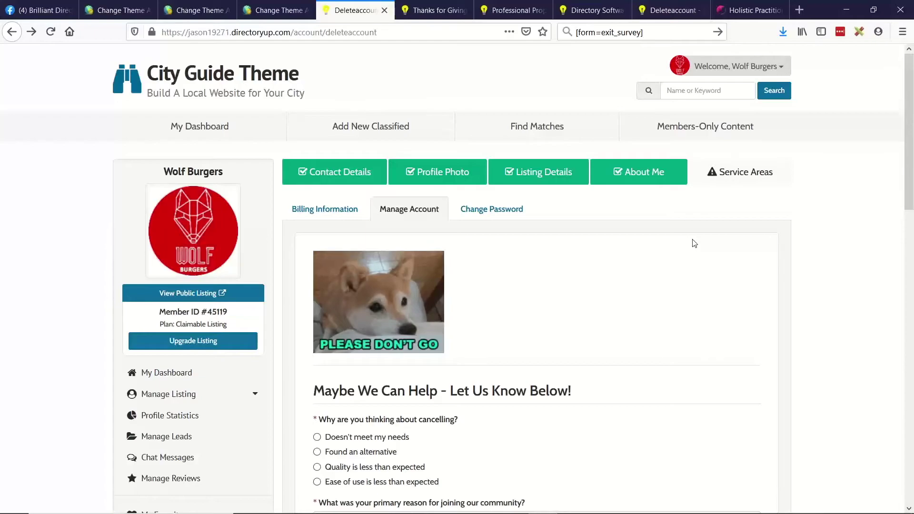
scroll(694, 245, down, 1)
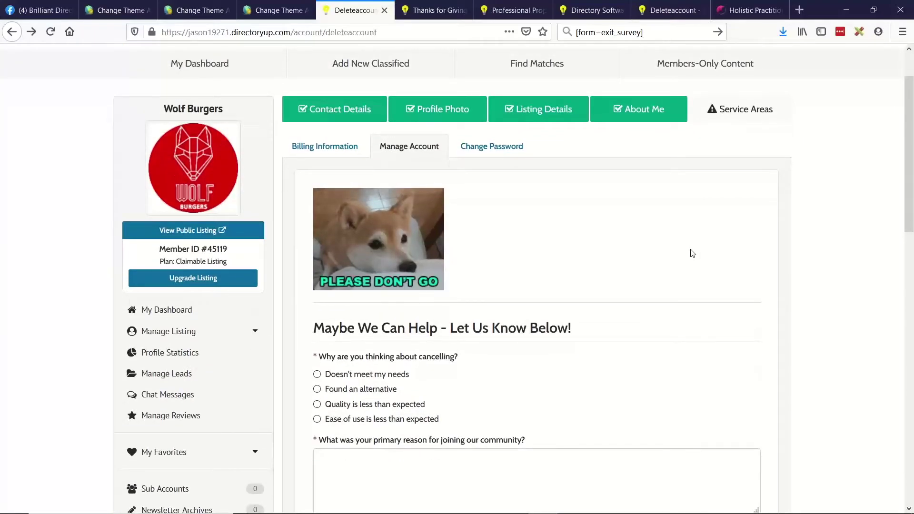
key(ctrl+Tab)
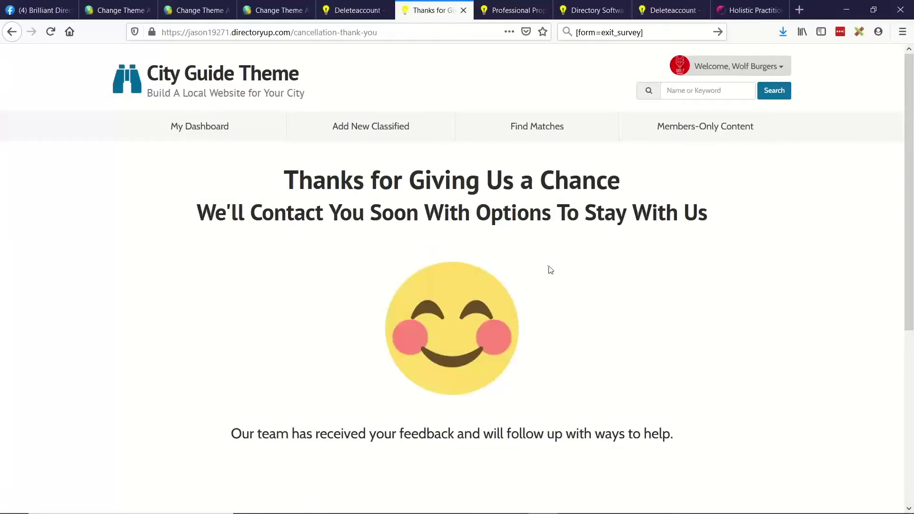
click(197, 5)
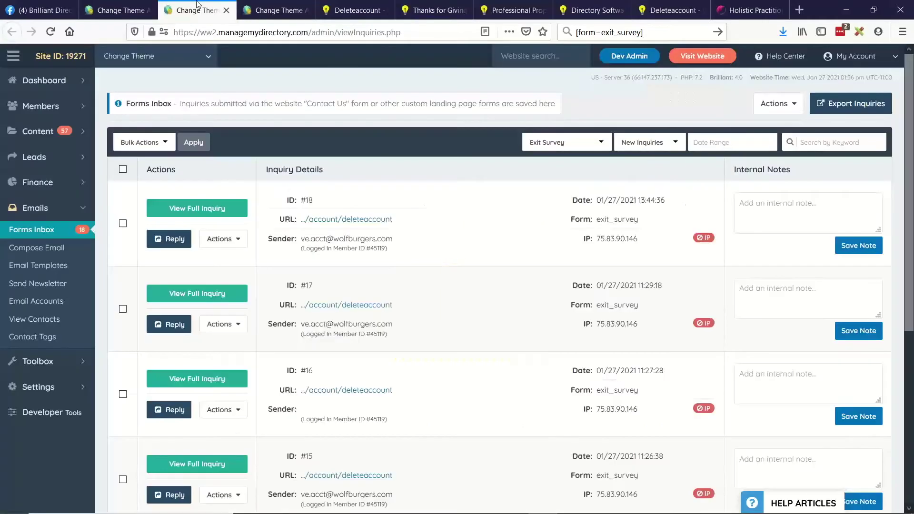
Reopen the Exit Survey's form settings, examine the Save Actions including the Redirect to URL value, and close the settings without saving.
click(153, 5)
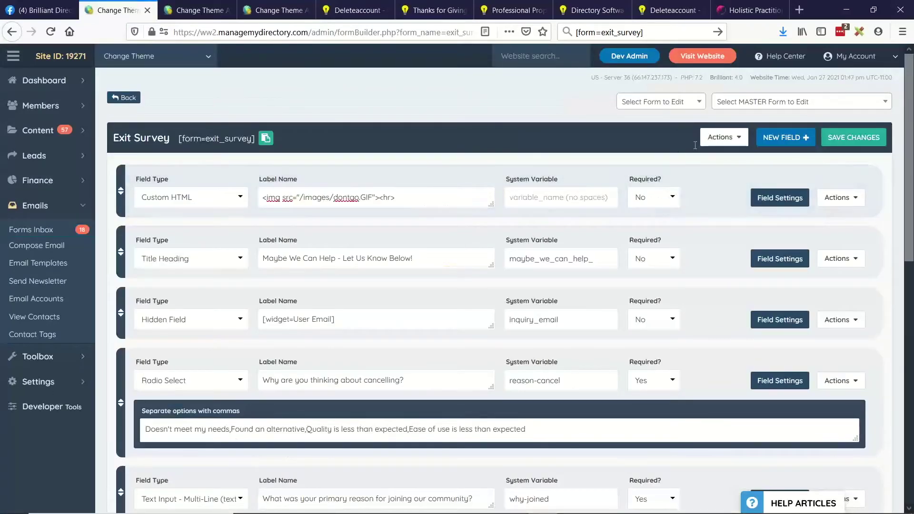
click(723, 137)
click(715, 189)
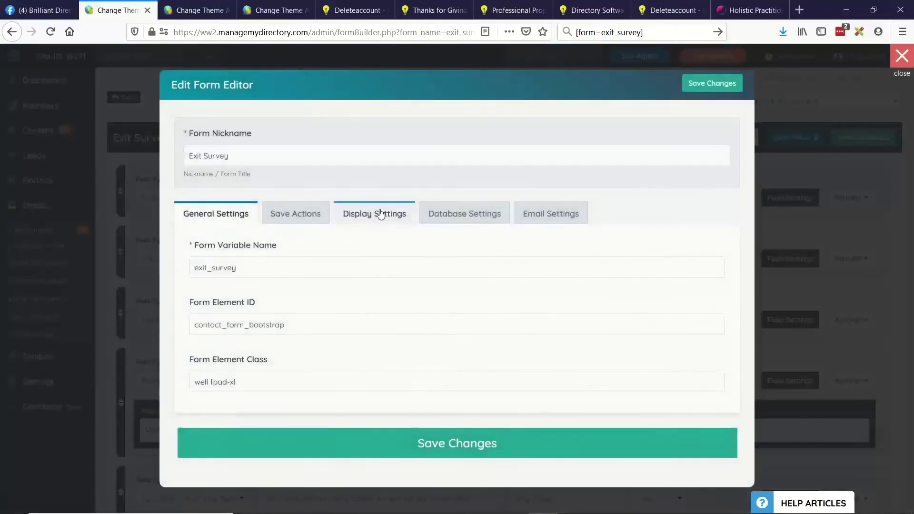
click(373, 214)
click(294, 214)
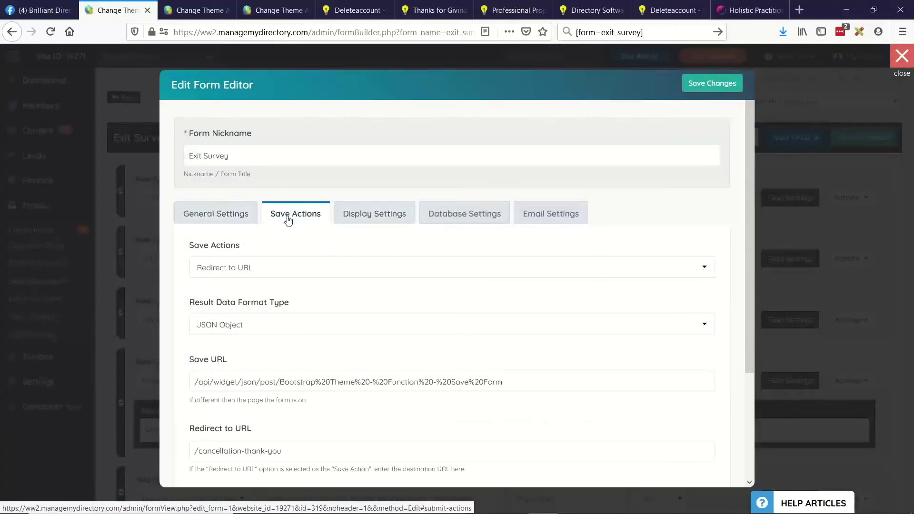
click(229, 268)
click(223, 326)
scroll(212, 341, down, 2)
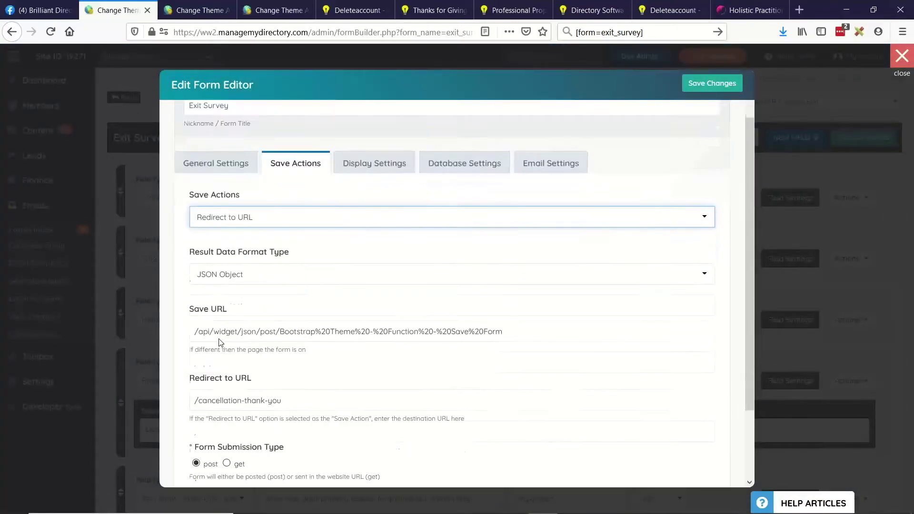
drag(195, 342, 314, 342)
click(312, 343)
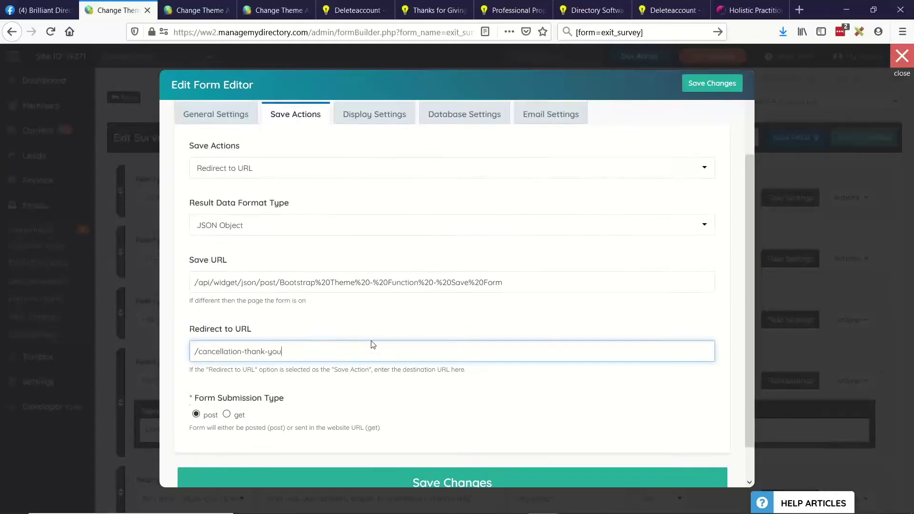
scroll(370, 343, up, 2)
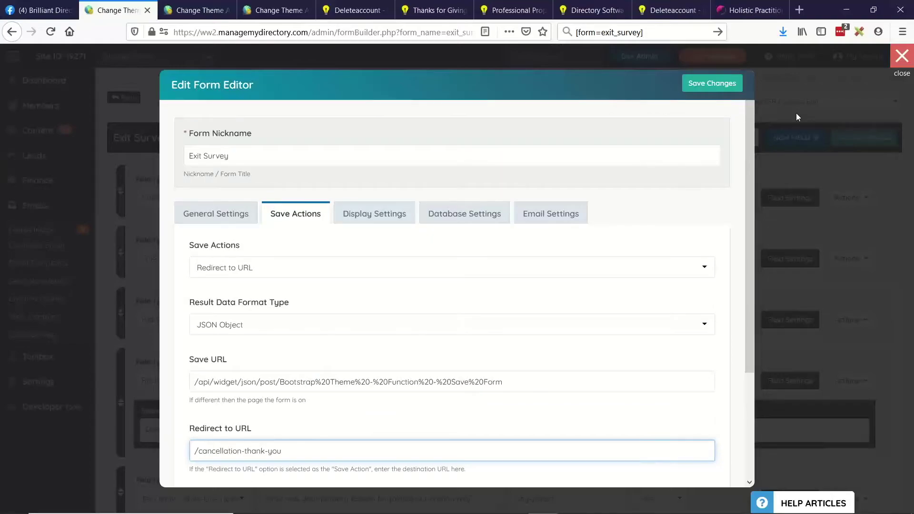
click(796, 113)
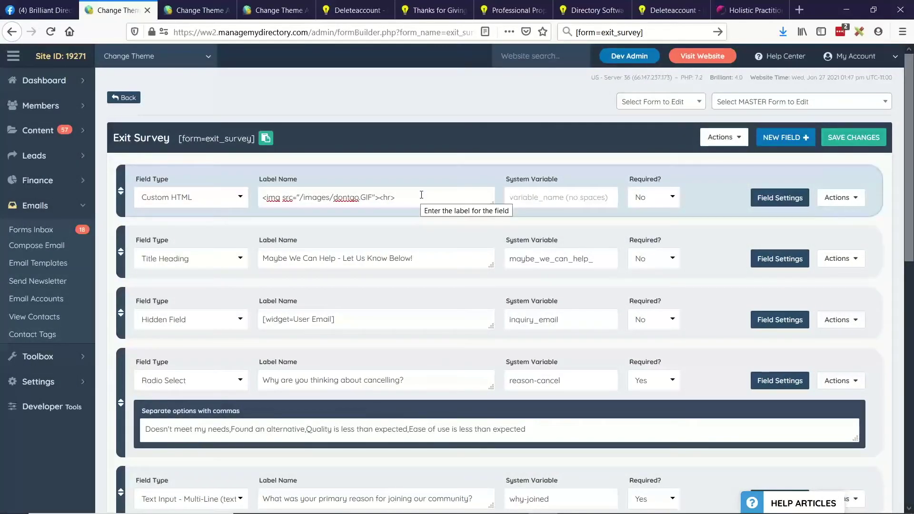
Look through the member's delete-account page from the exit survey questions down to the close-account section and back up.
click(356, 10)
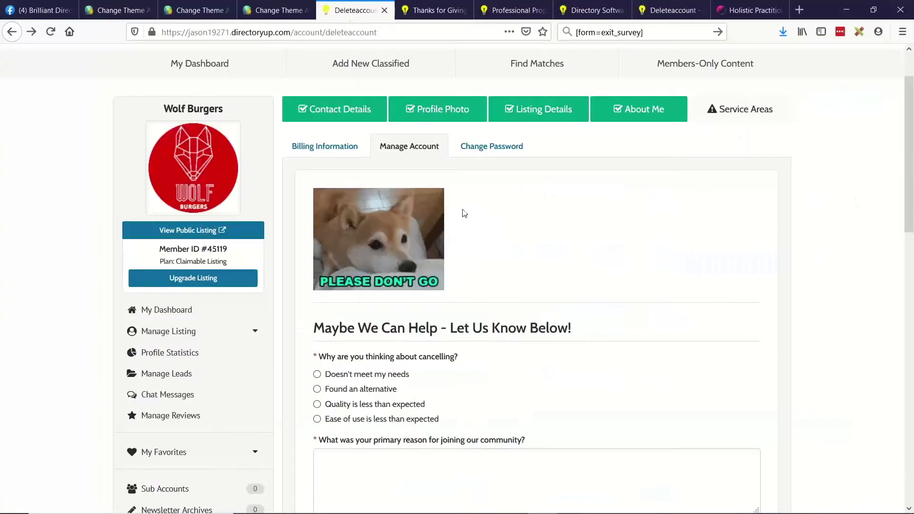
scroll(476, 238, down, 2)
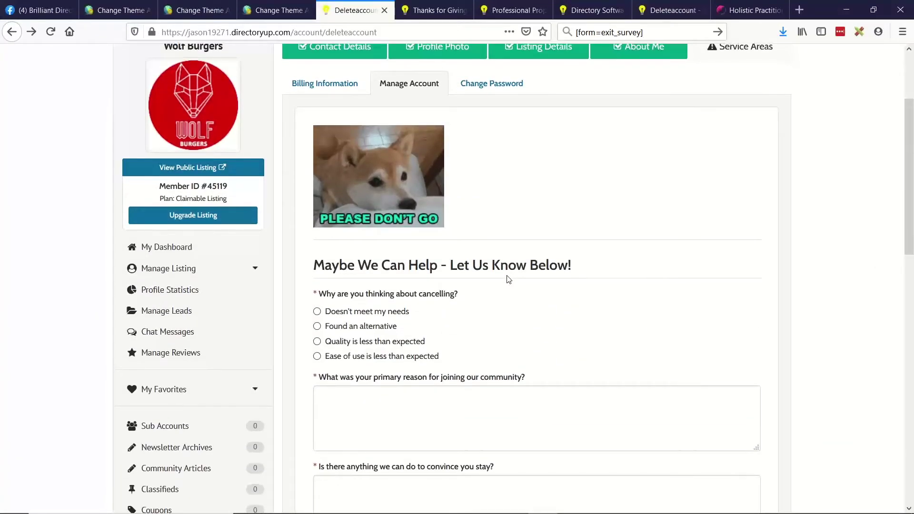
scroll(509, 280, down, 3)
scroll(510, 186, down, 2)
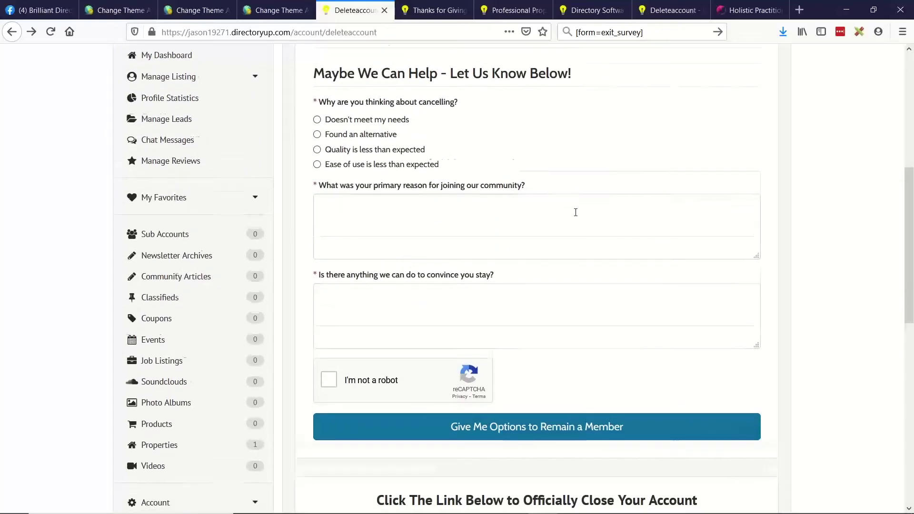
scroll(581, 207, down, 2)
scroll(586, 204, up, 8)
scroll(477, 247, down, 1)
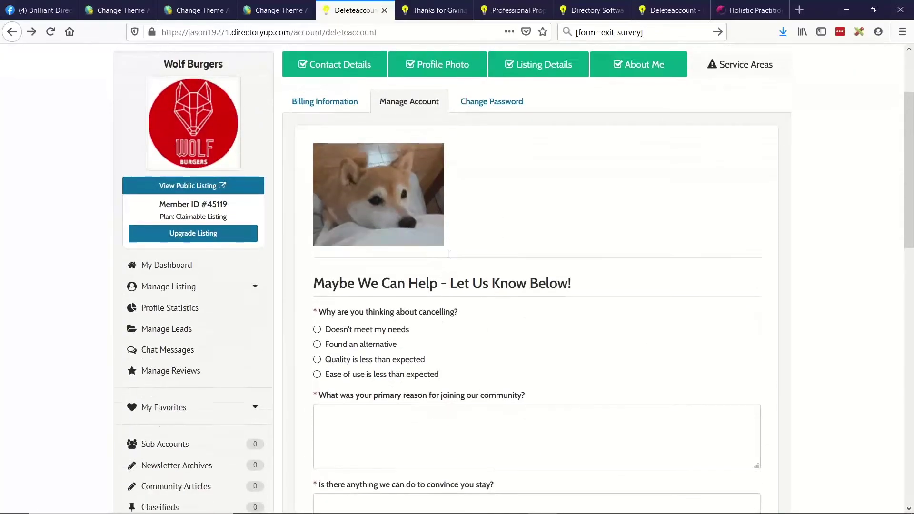
Examine the "Please Don't Go" image and the "Maybe We Can Help" heading that introduce the exit survey.
drag(313, 265, 436, 265)
click(559, 262)
scroll(559, 263, down, 2)
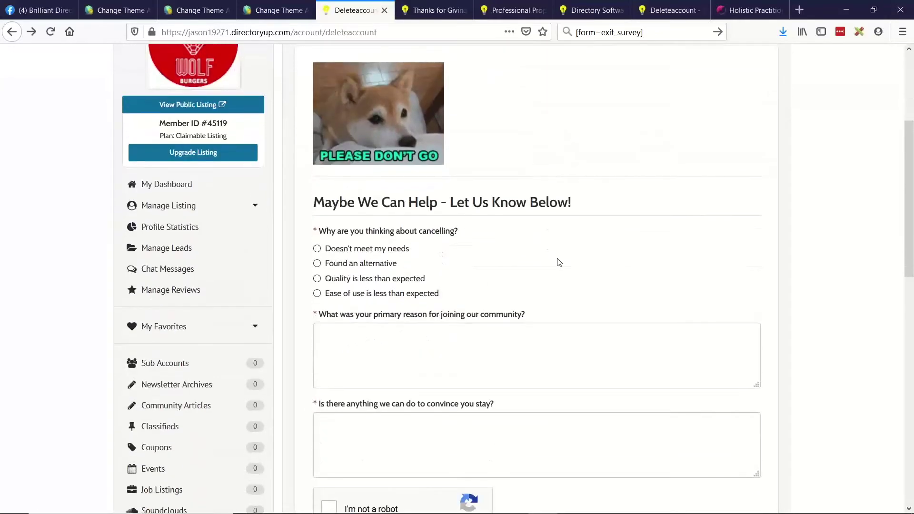
drag(313, 202, 457, 202)
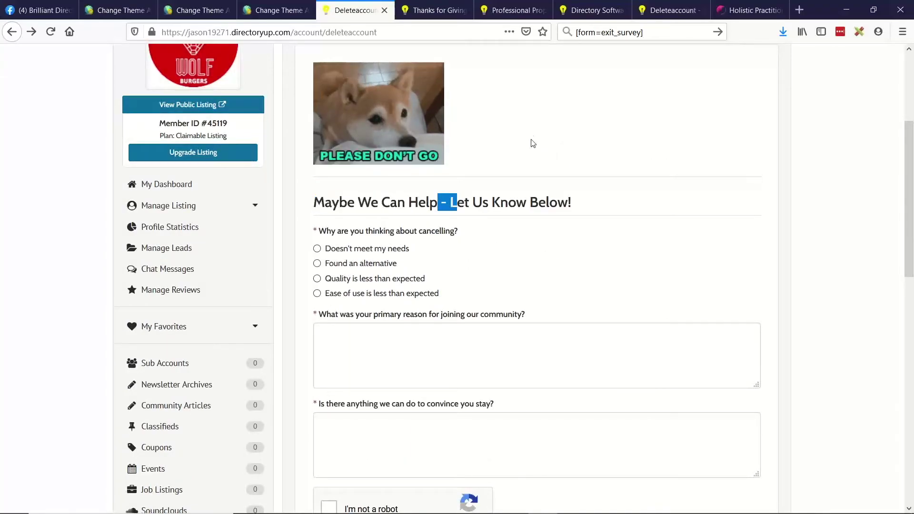
click(533, 143)
drag(313, 202, 418, 202)
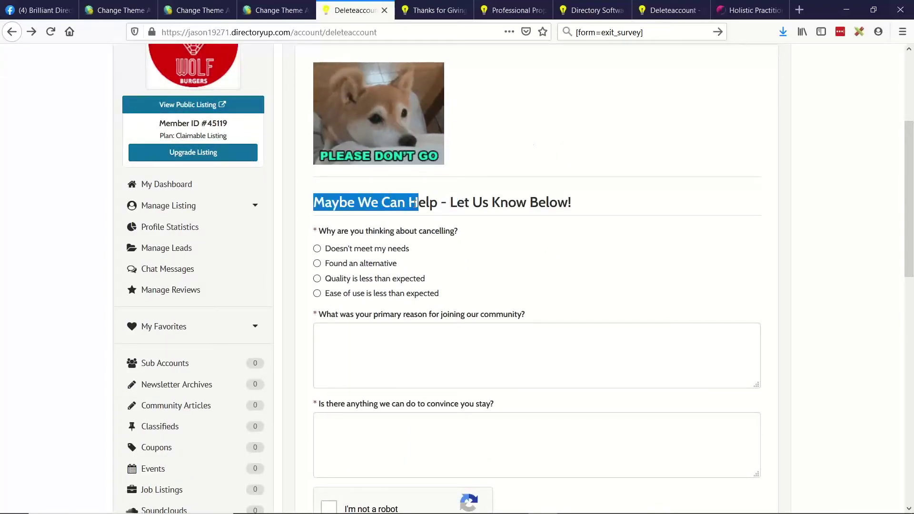
click(531, 227)
scroll(516, 220, down, 5)
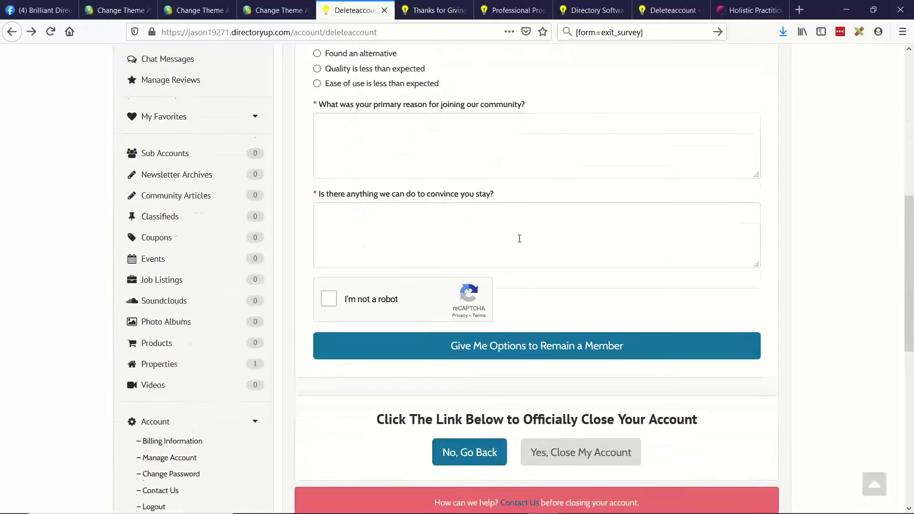
Examine the heading and buttons for officially closing the account, and review the survey above them again.
scroll(520, 239, down, 1)
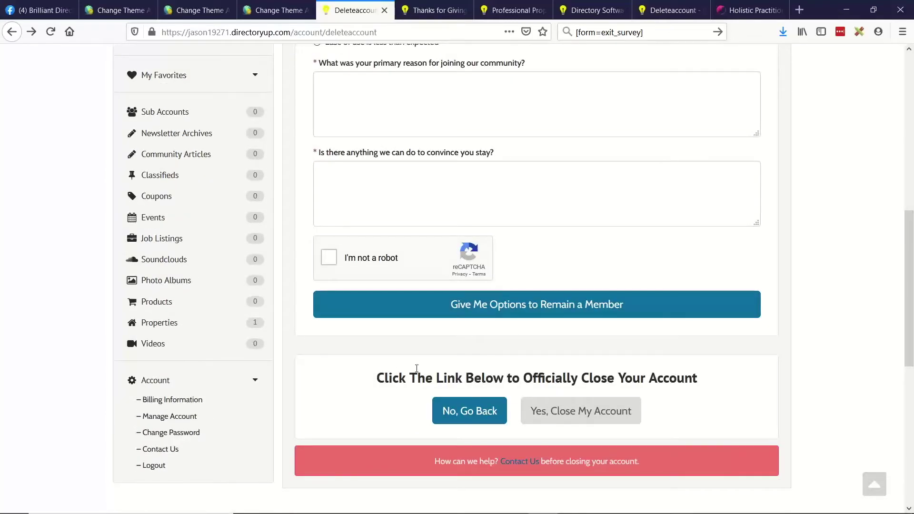
drag(409, 379, 504, 380)
drag(546, 381, 551, 382)
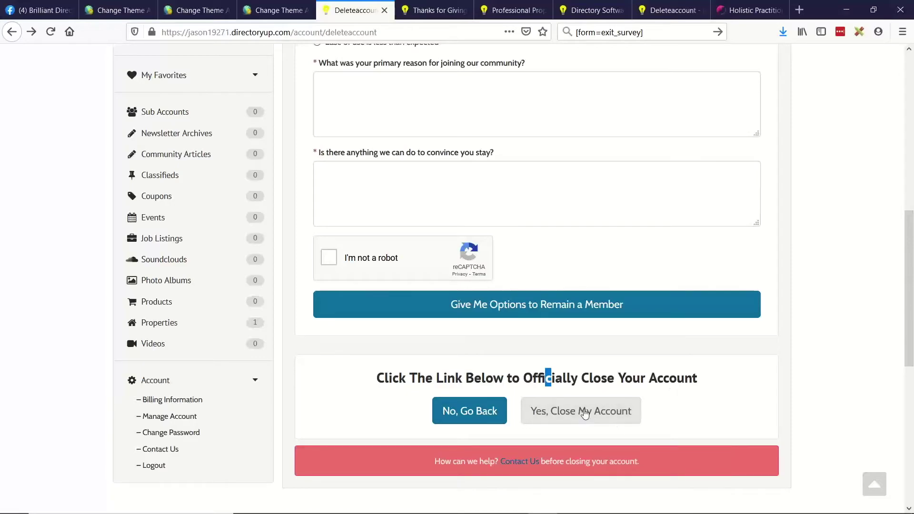
click(601, 362)
scroll(422, 302, up, 4)
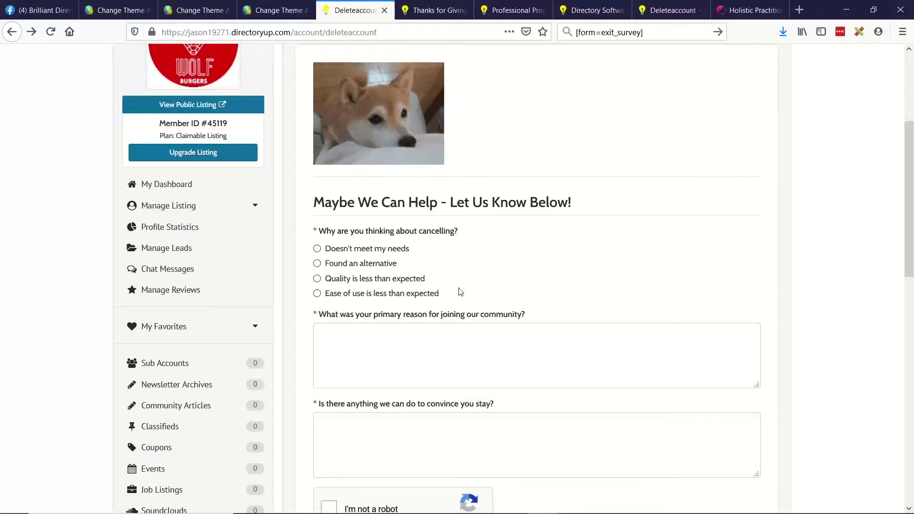
scroll(548, 247, down, 1)
scroll(554, 245, down, 3)
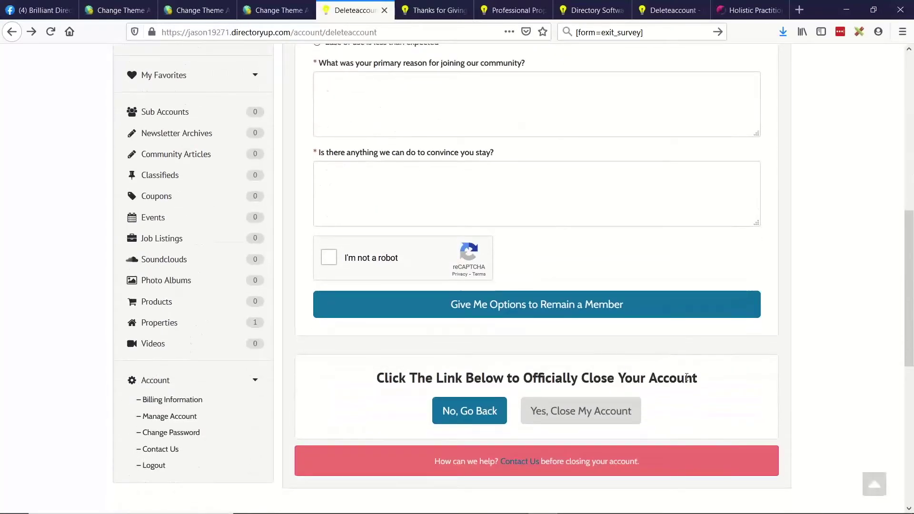
drag(669, 379, 480, 373)
click(412, 373)
scroll(709, 339, up, 2)
scroll(711, 347, up, 4)
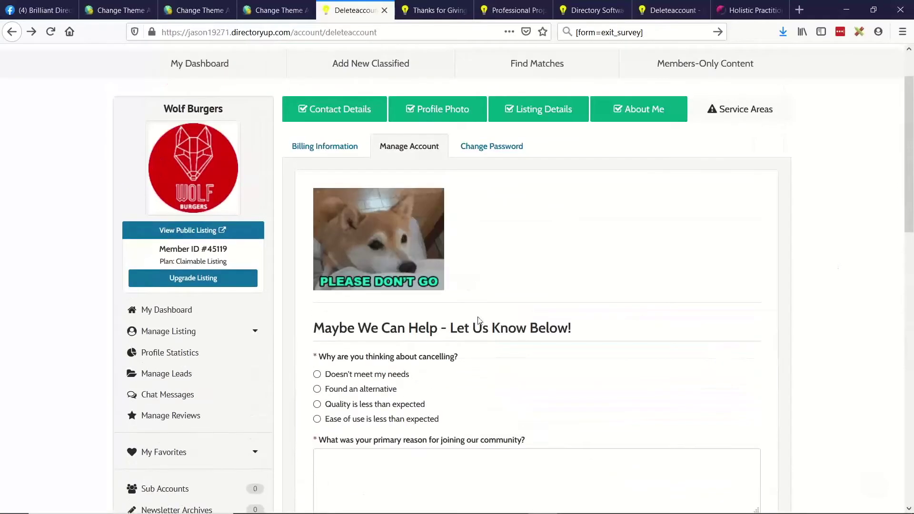
scroll(572, 289, up, 1)
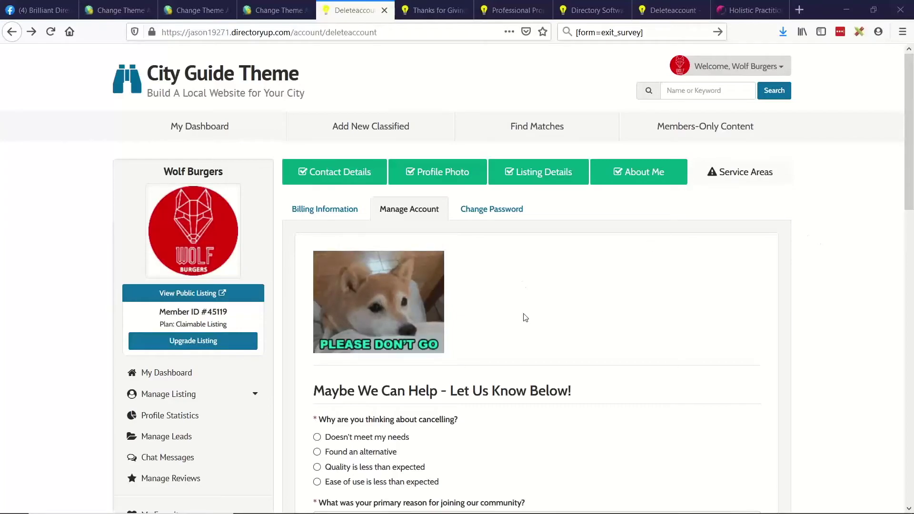
Examine the headings on the cancellation thank-you page and the /cancellation-thank-you path in its address.
click(413, 14)
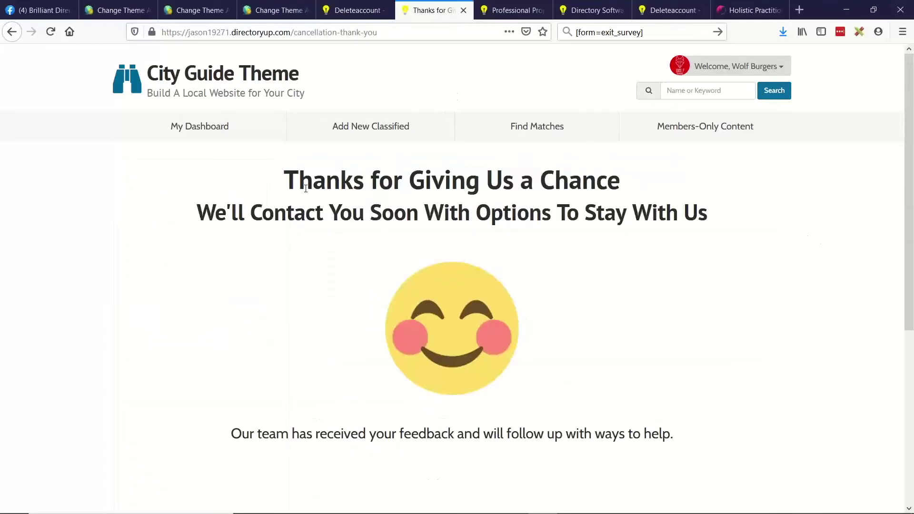
drag(284, 181, 341, 182)
drag(424, 213, 424, 182)
drag(291, 33, 360, 32)
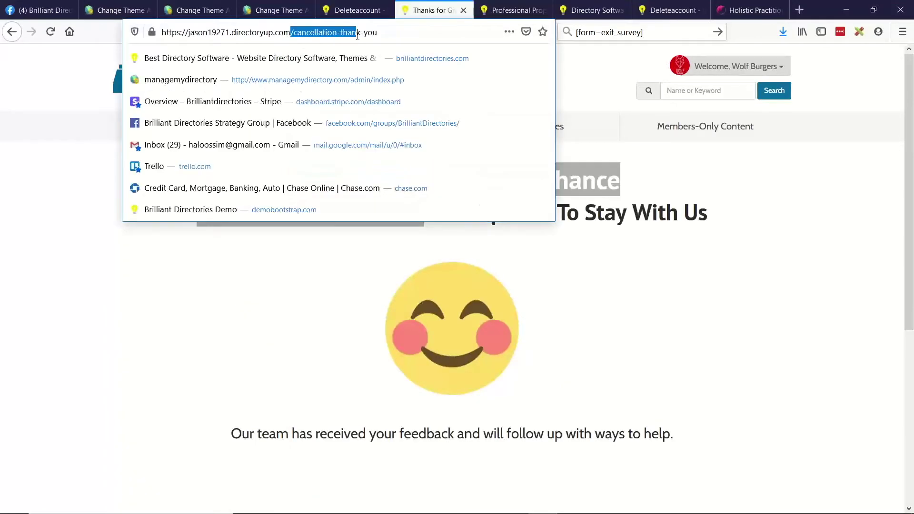
click(377, 33)
Open the Cancellation Thank You page for editing from the site admin's Web Page Builder.
click(131, 13)
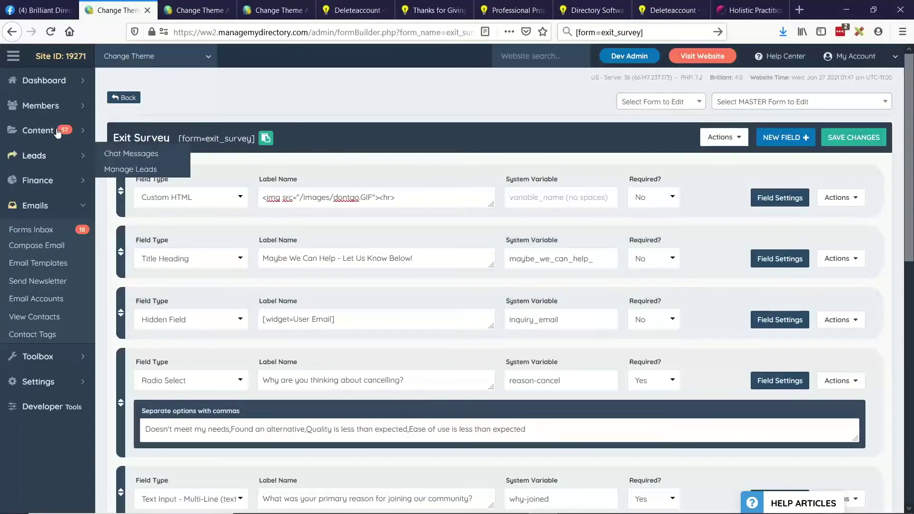
click(80, 130)
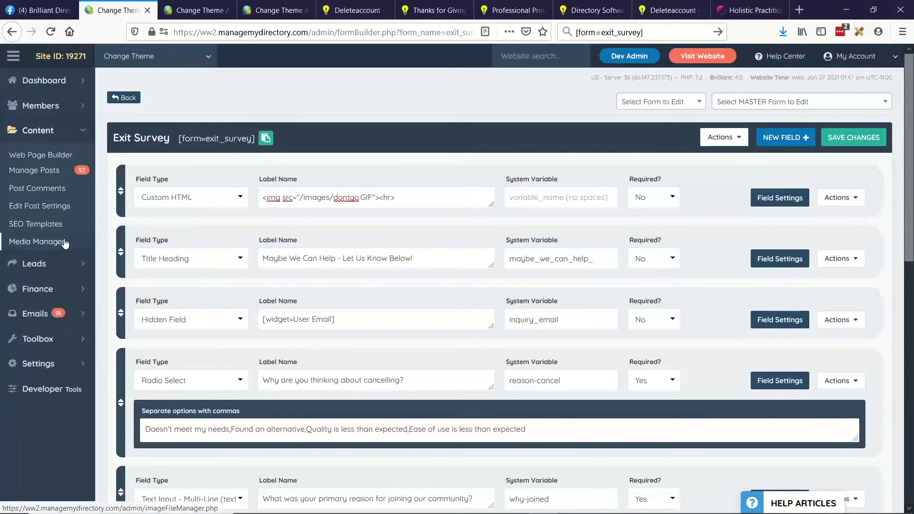
click(39, 154)
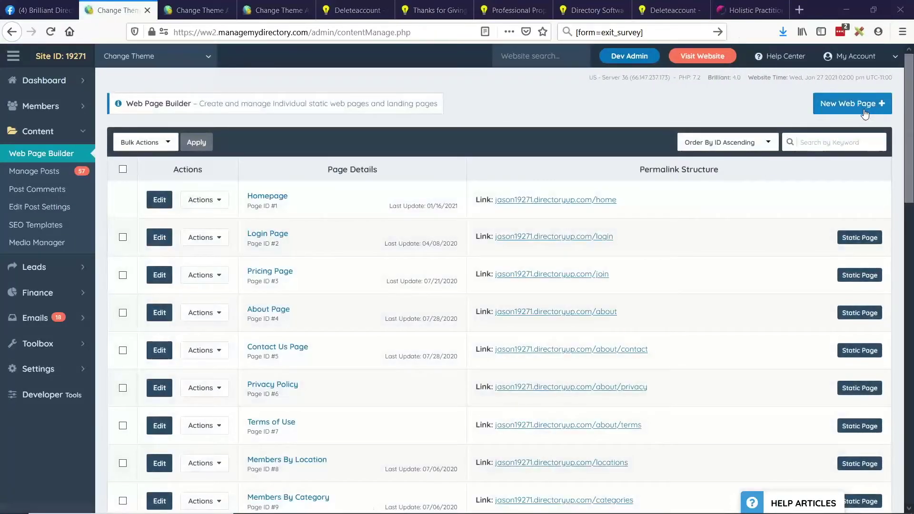
scroll(396, 281, down, 15)
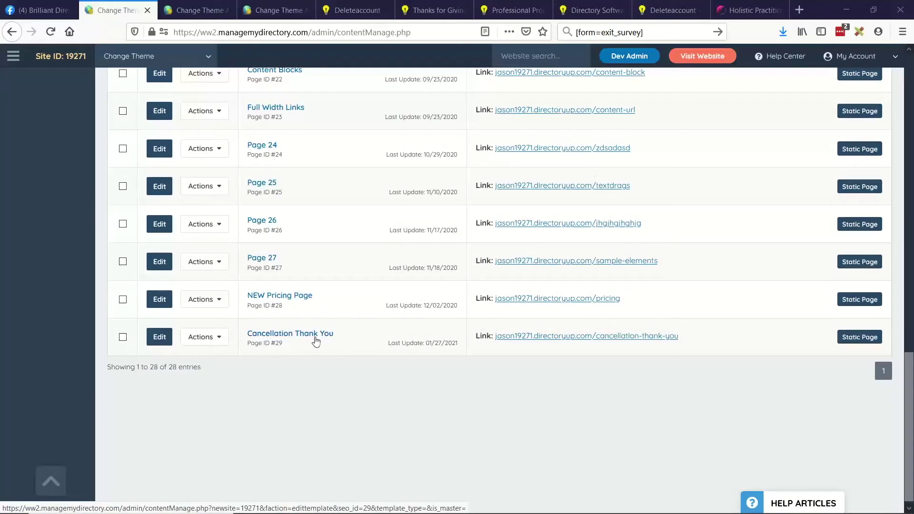
click(155, 343)
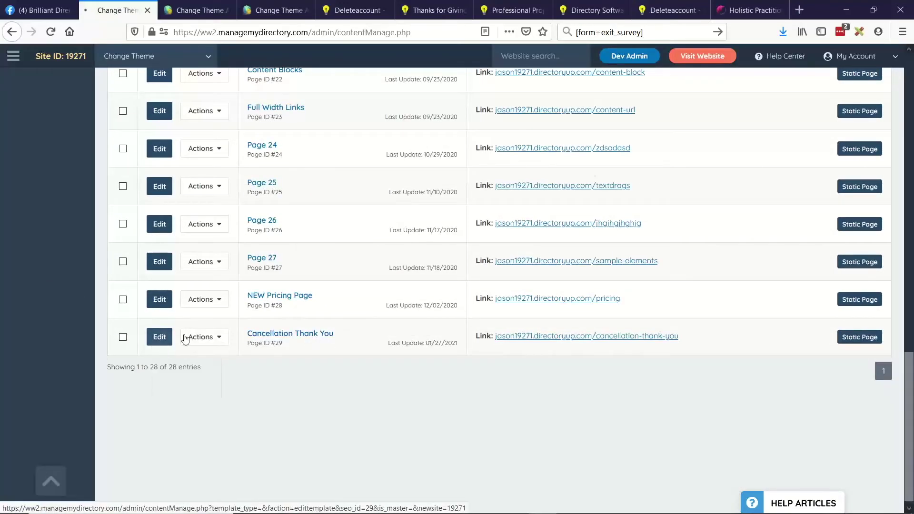
click(312, 335)
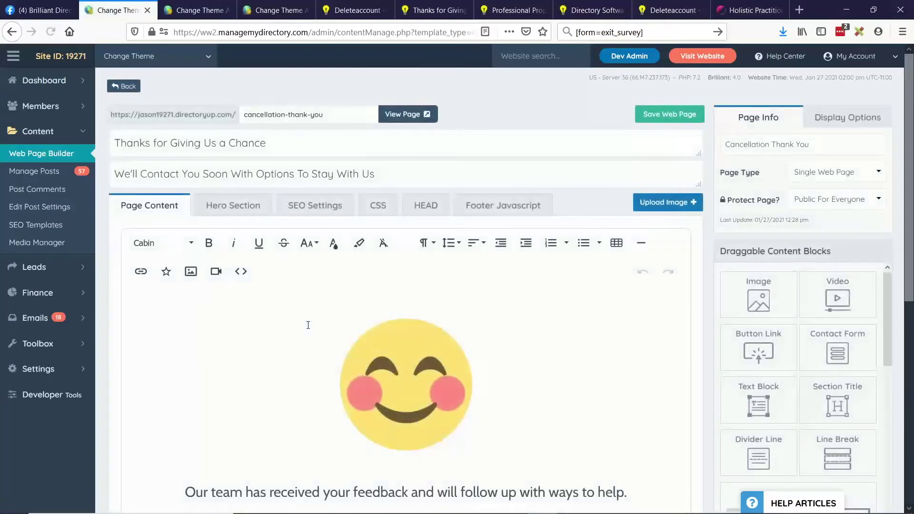
Examine the thank-you page's title, subtitle and cancellation-thank-you URL slug in the page editor.
drag(117, 143, 275, 144)
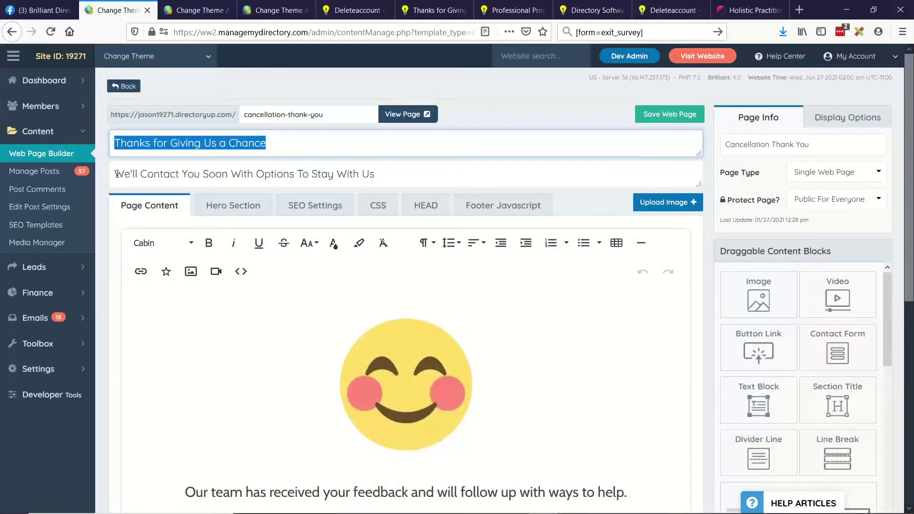
drag(116, 174, 405, 179)
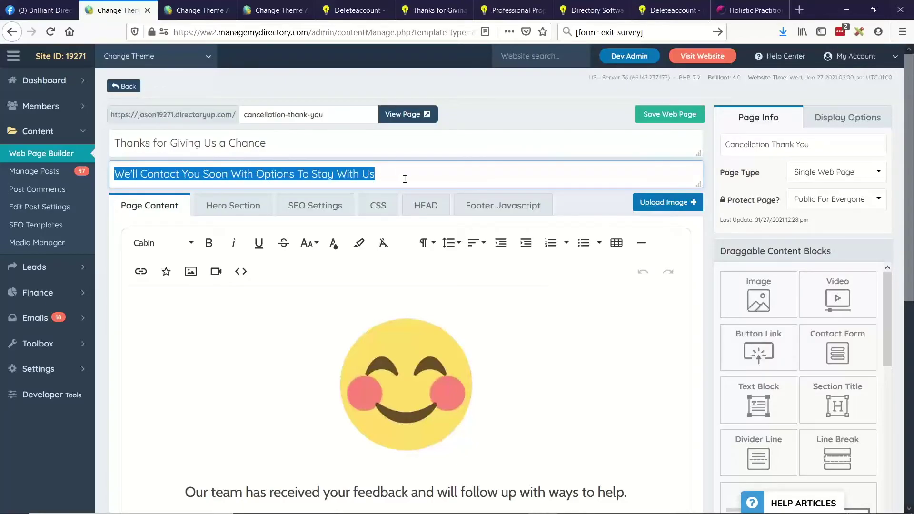
drag(242, 114, 340, 116)
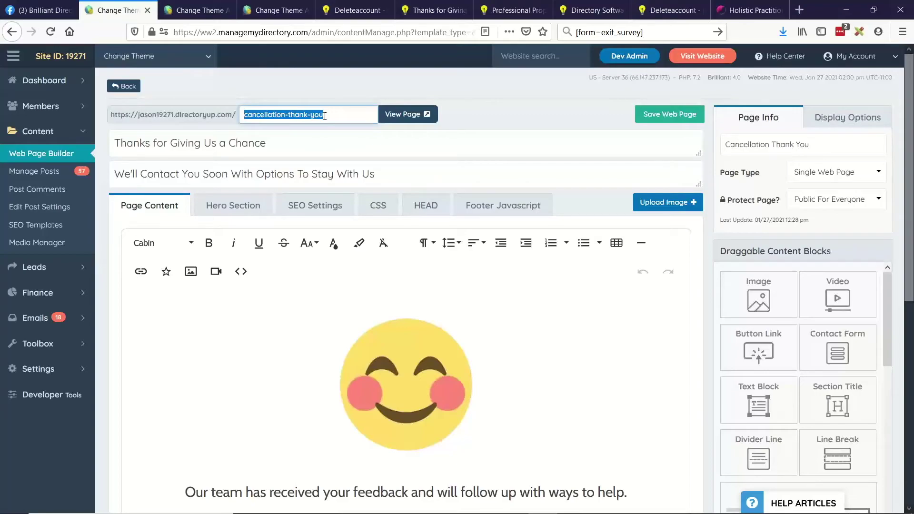
click(258, 116)
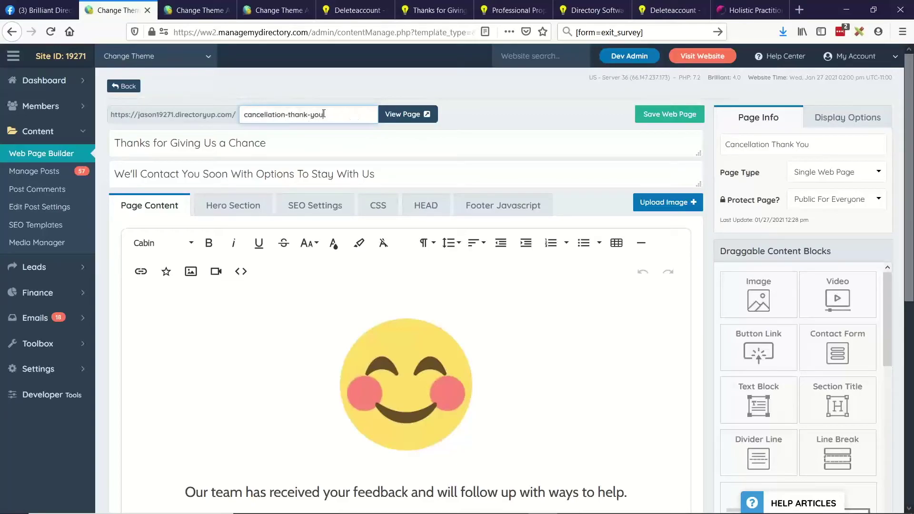
drag(324, 114, 194, 111)
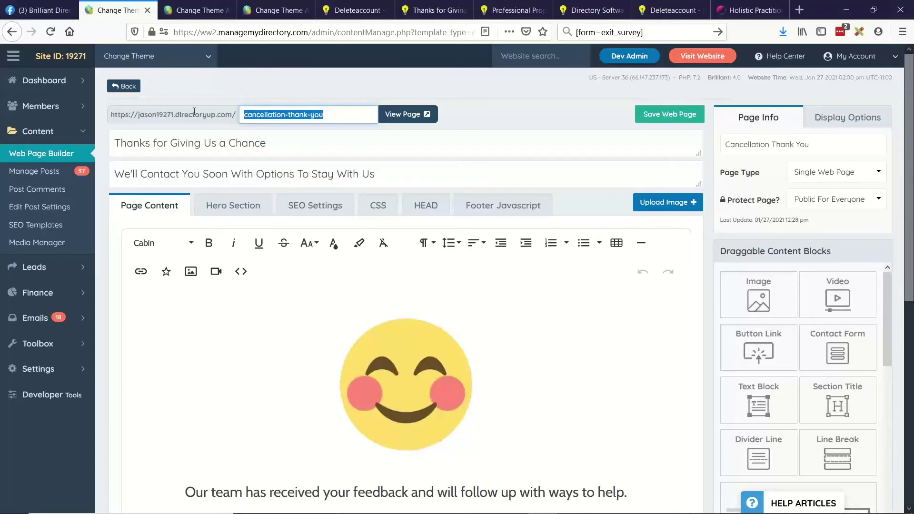
click(249, 113)
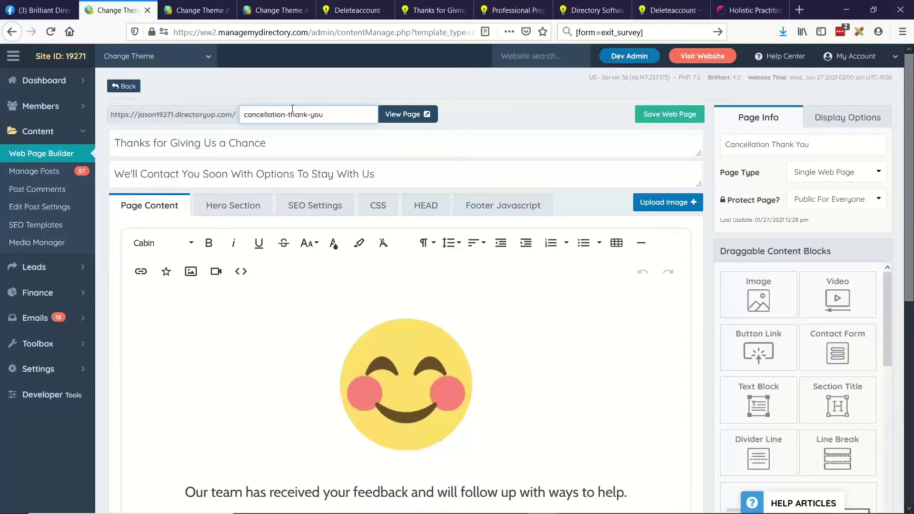
Review the thank-you page's title field, smiley image and follow-up message in the page content.
scroll(366, 117, down, 4)
key(Tab)
key(Tab)
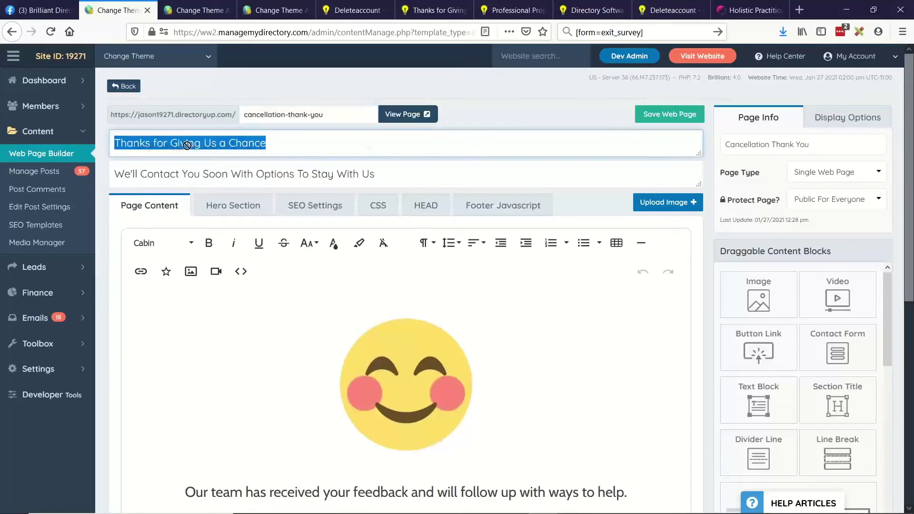
key(Tab)
scroll(435, 236, down, 2)
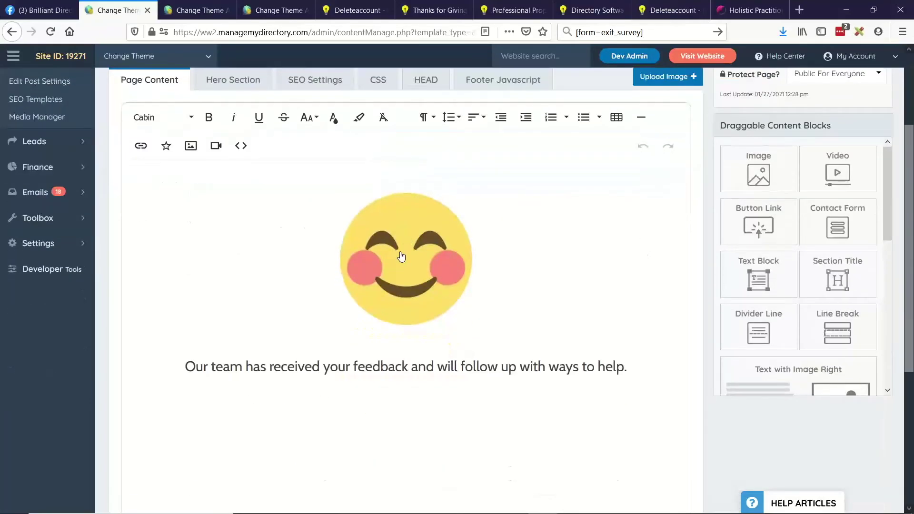
drag(194, 363, 480, 366)
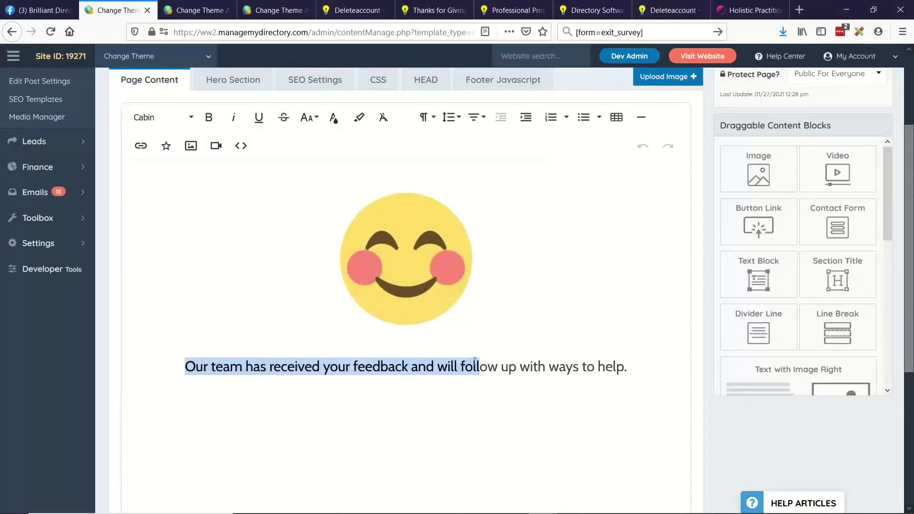
click(346, 367)
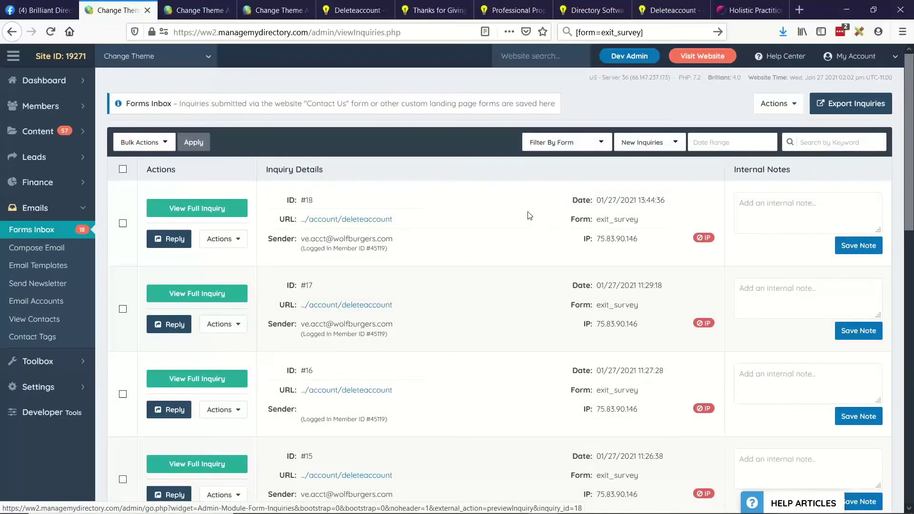
Filter the Forms Inbox by Exit Survey and look through the matching inquiries.
click(563, 146)
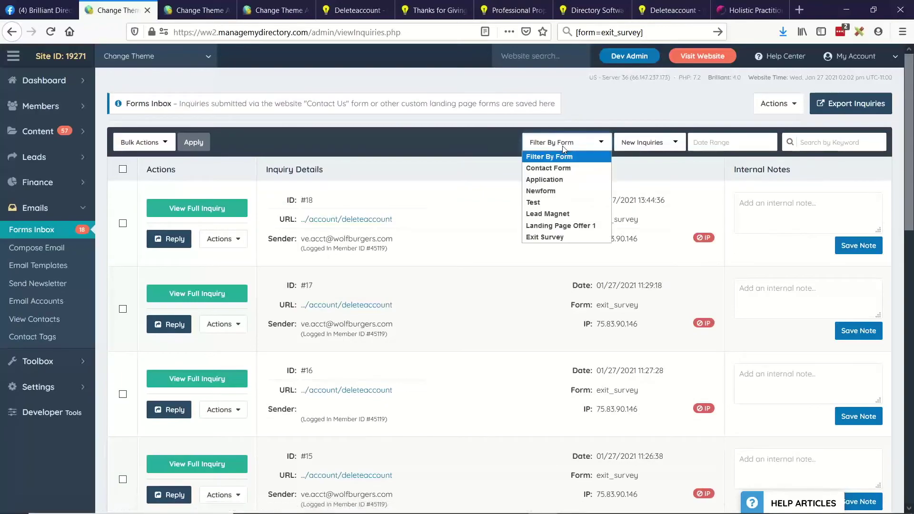
click(547, 237)
scroll(551, 248, down, 5)
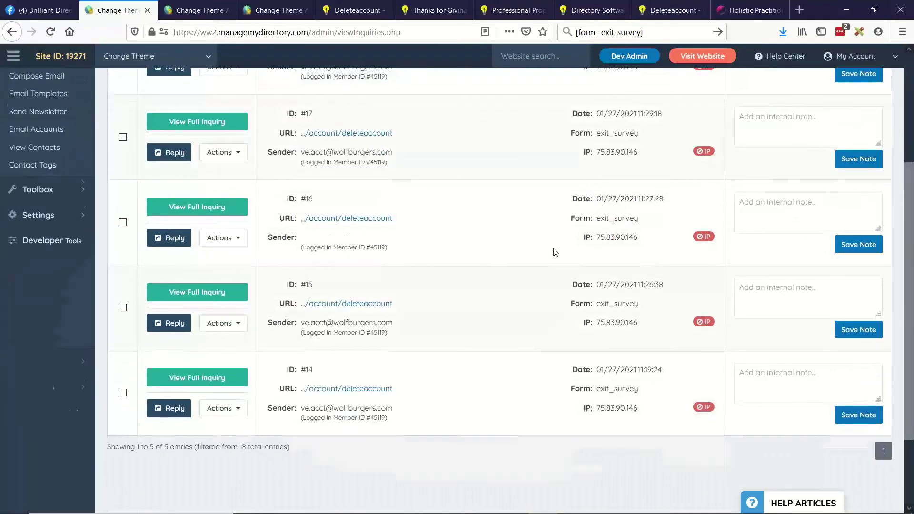
scroll(551, 251, up, 5)
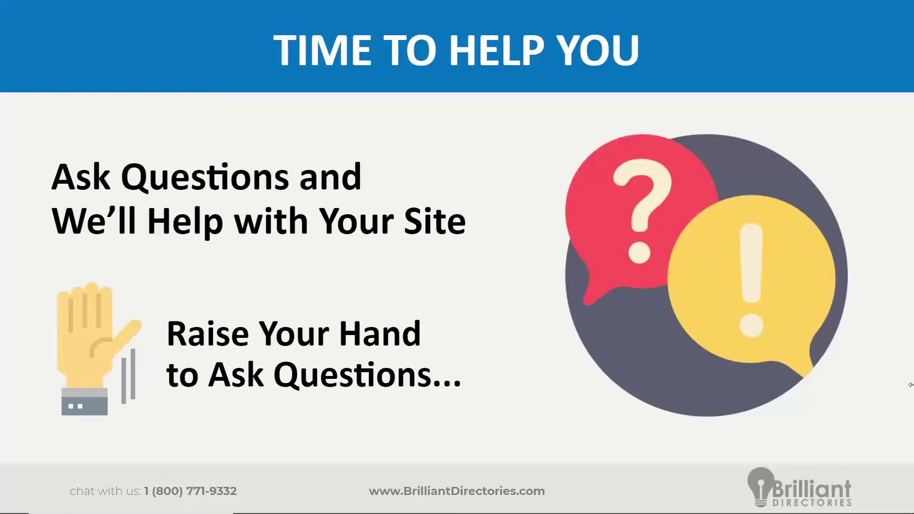
Switch to the feature notes in Notepad and return to the question-and-answer slide.
key(alt+Tab)
key(Tab)
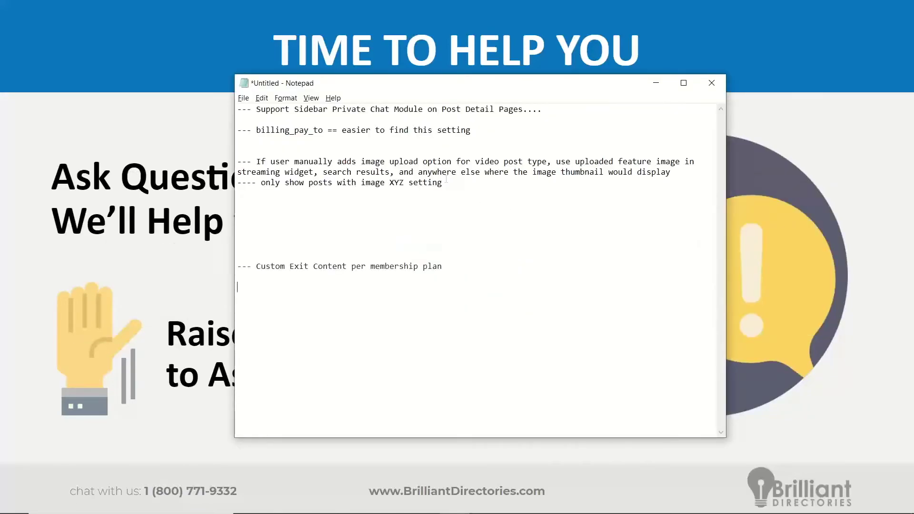
key(Return)
key(alt+Tab)
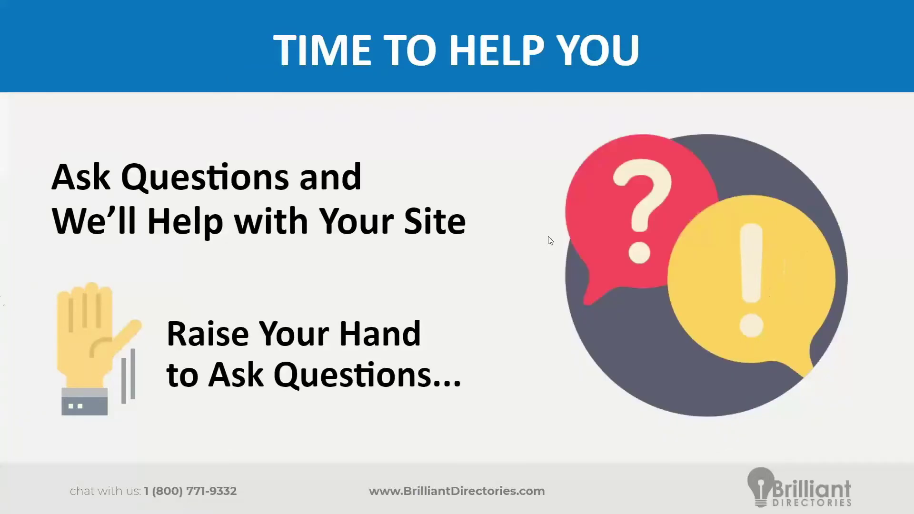